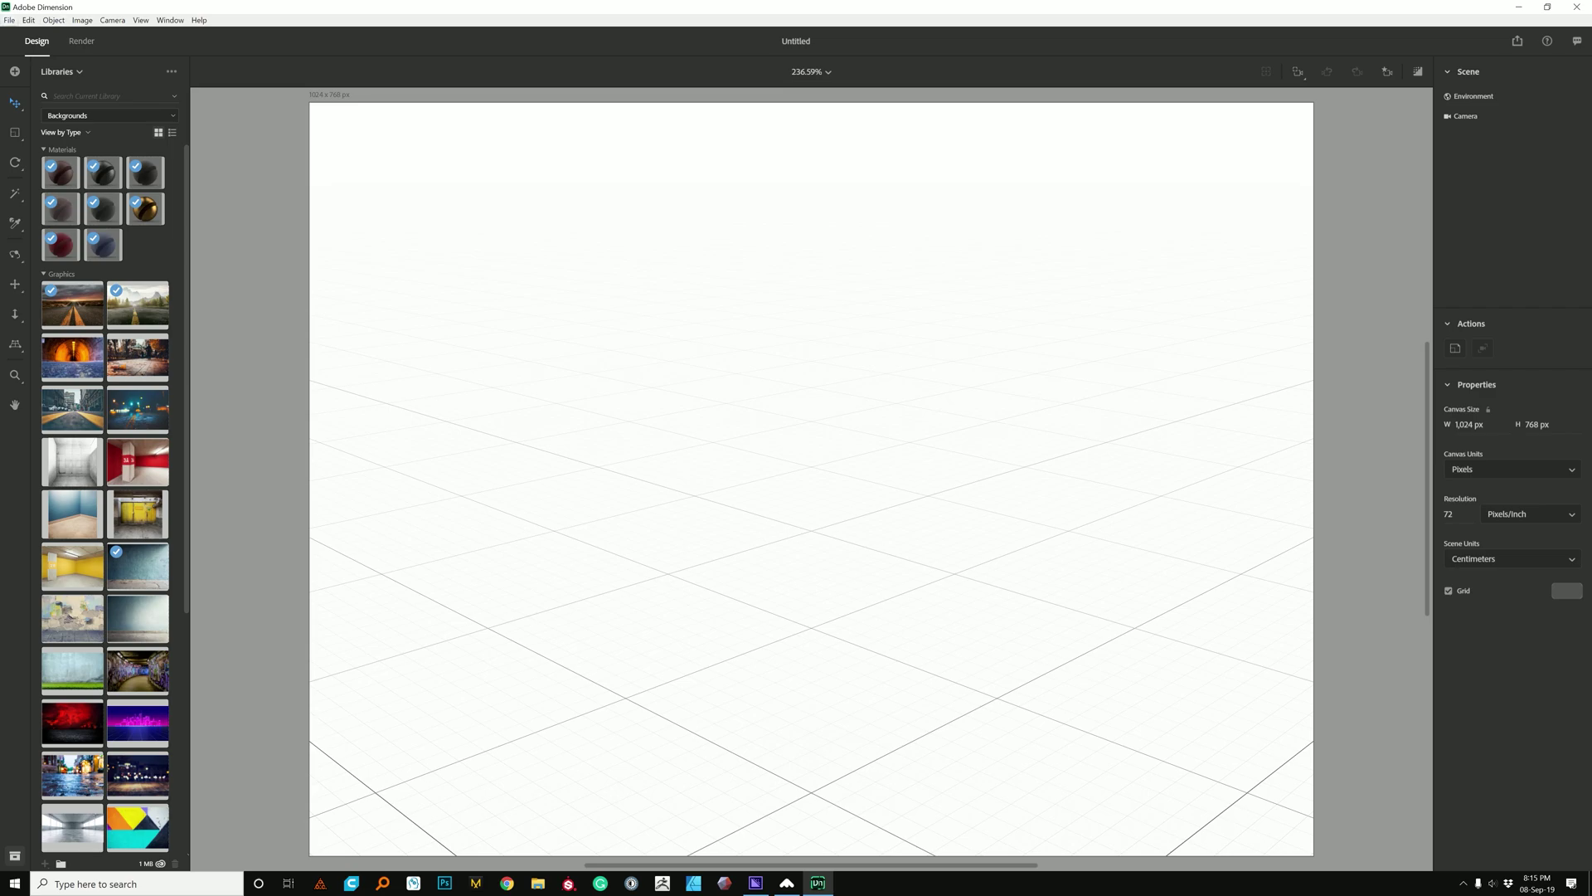
Import the 3D model Buckles_DuffleBag.OBJ from the DuffleBag folder into the empty scene
{"action": "left_click", "coordinate": [9, 20]}
{"action": "mouse_move", "coordinate": [50, 160]}
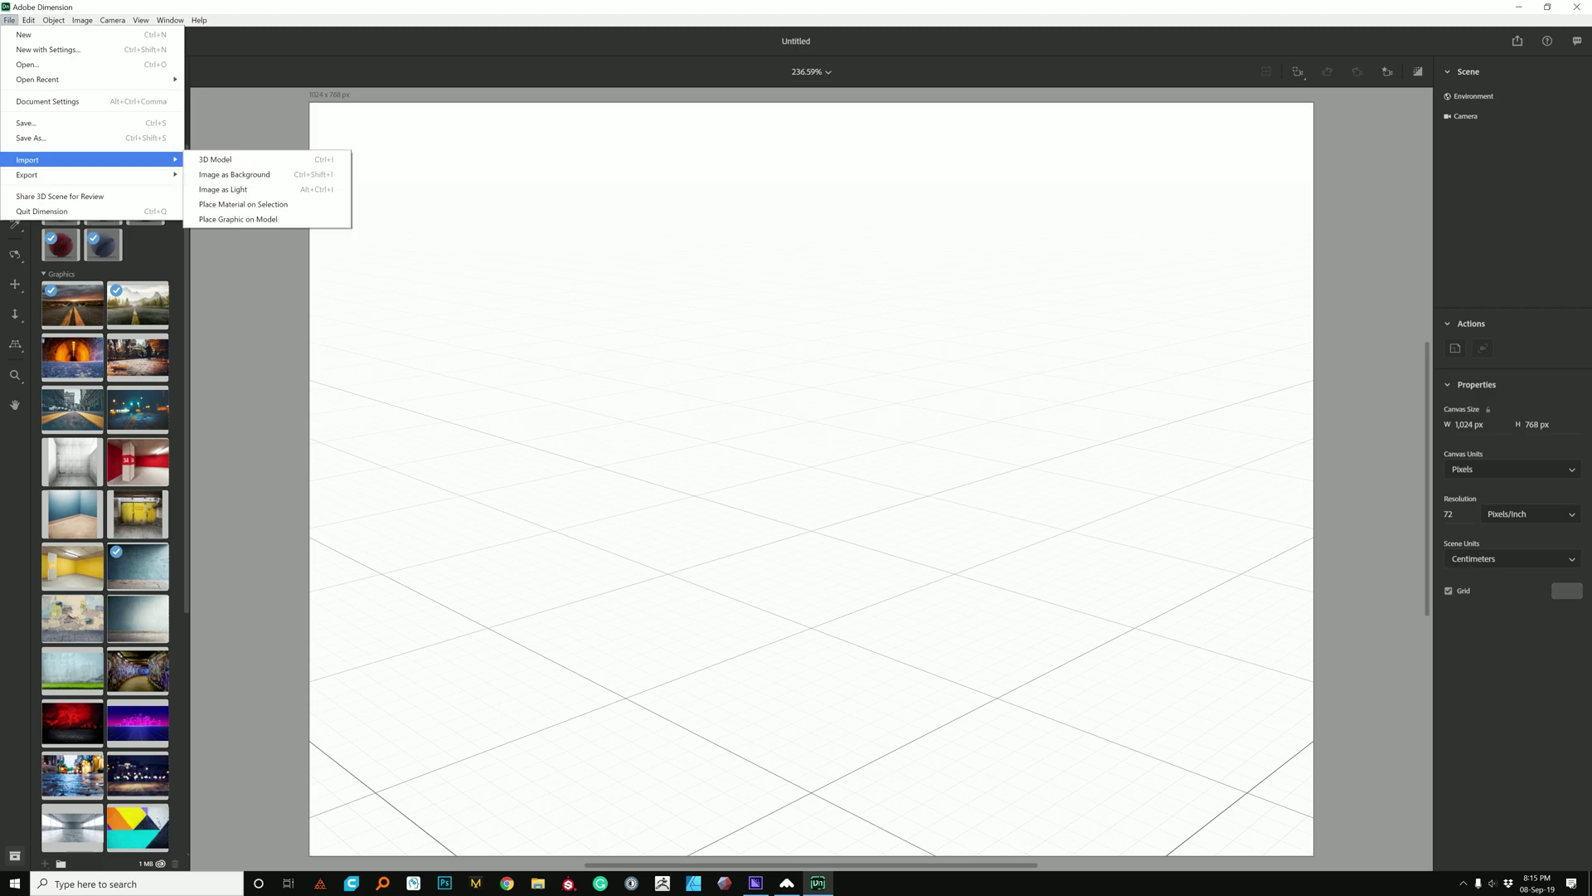
{"action": "left_click", "coordinate": [216, 159]}
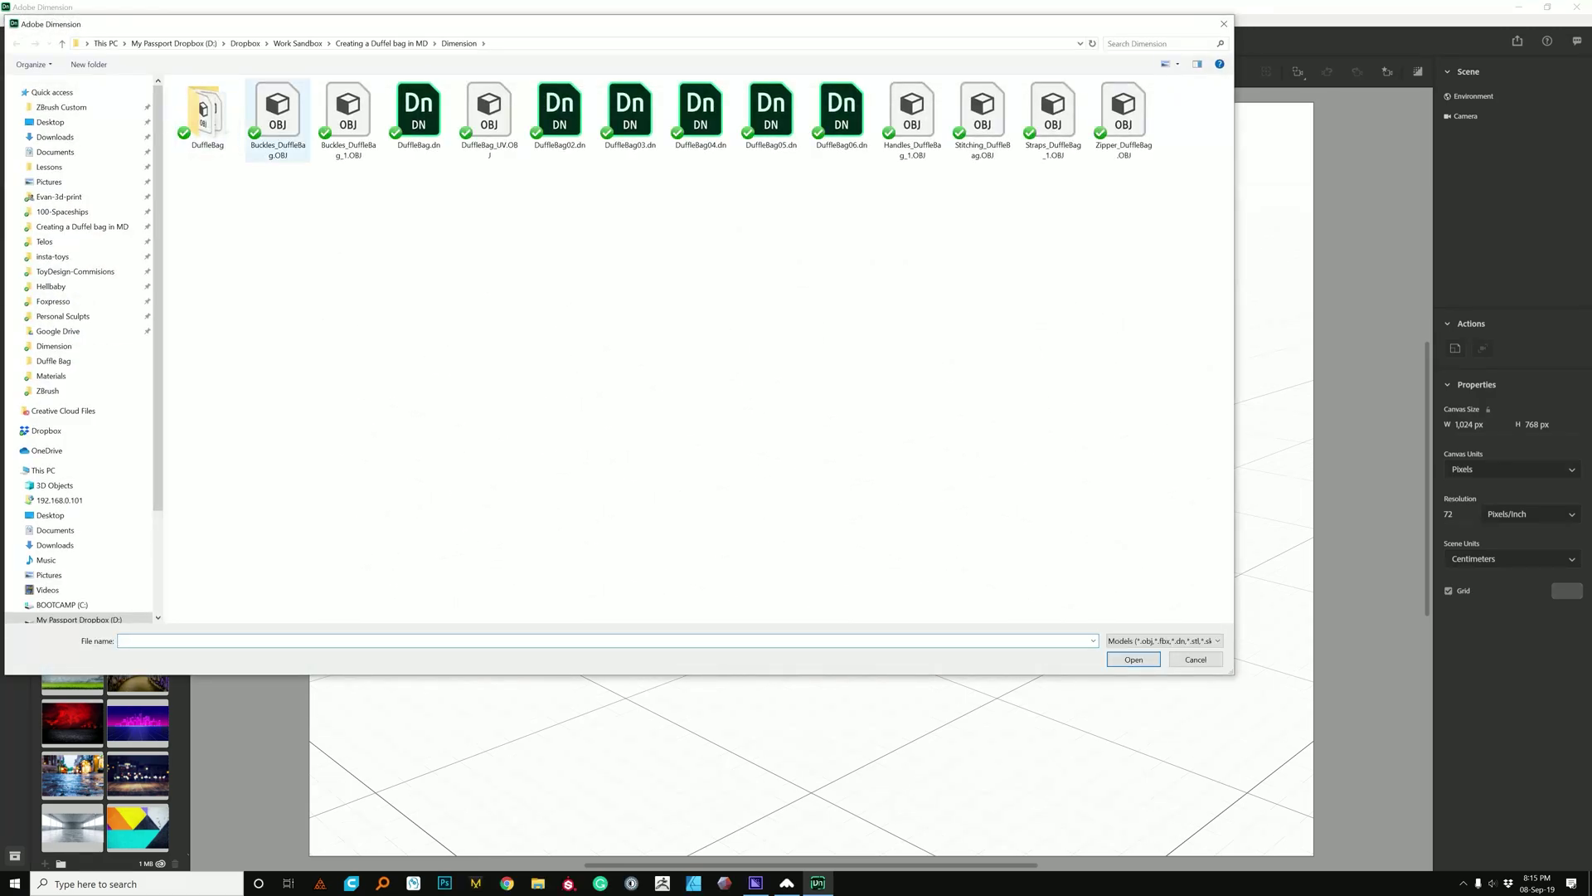
{"action": "double_click", "coordinate": [208, 116]}
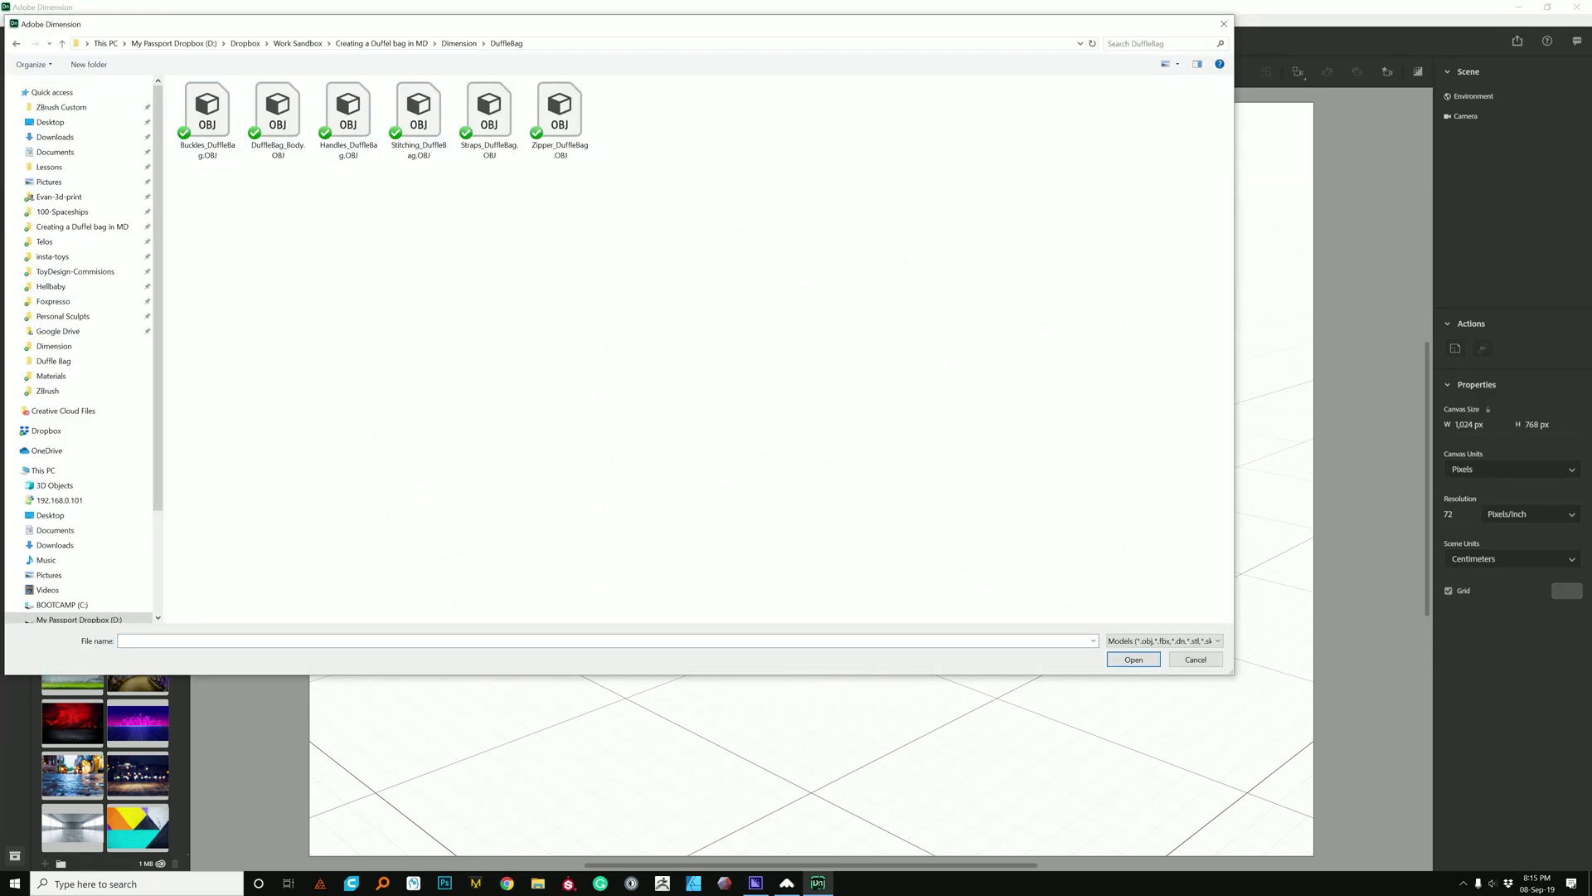
{"action": "left_click", "coordinate": [207, 121]}
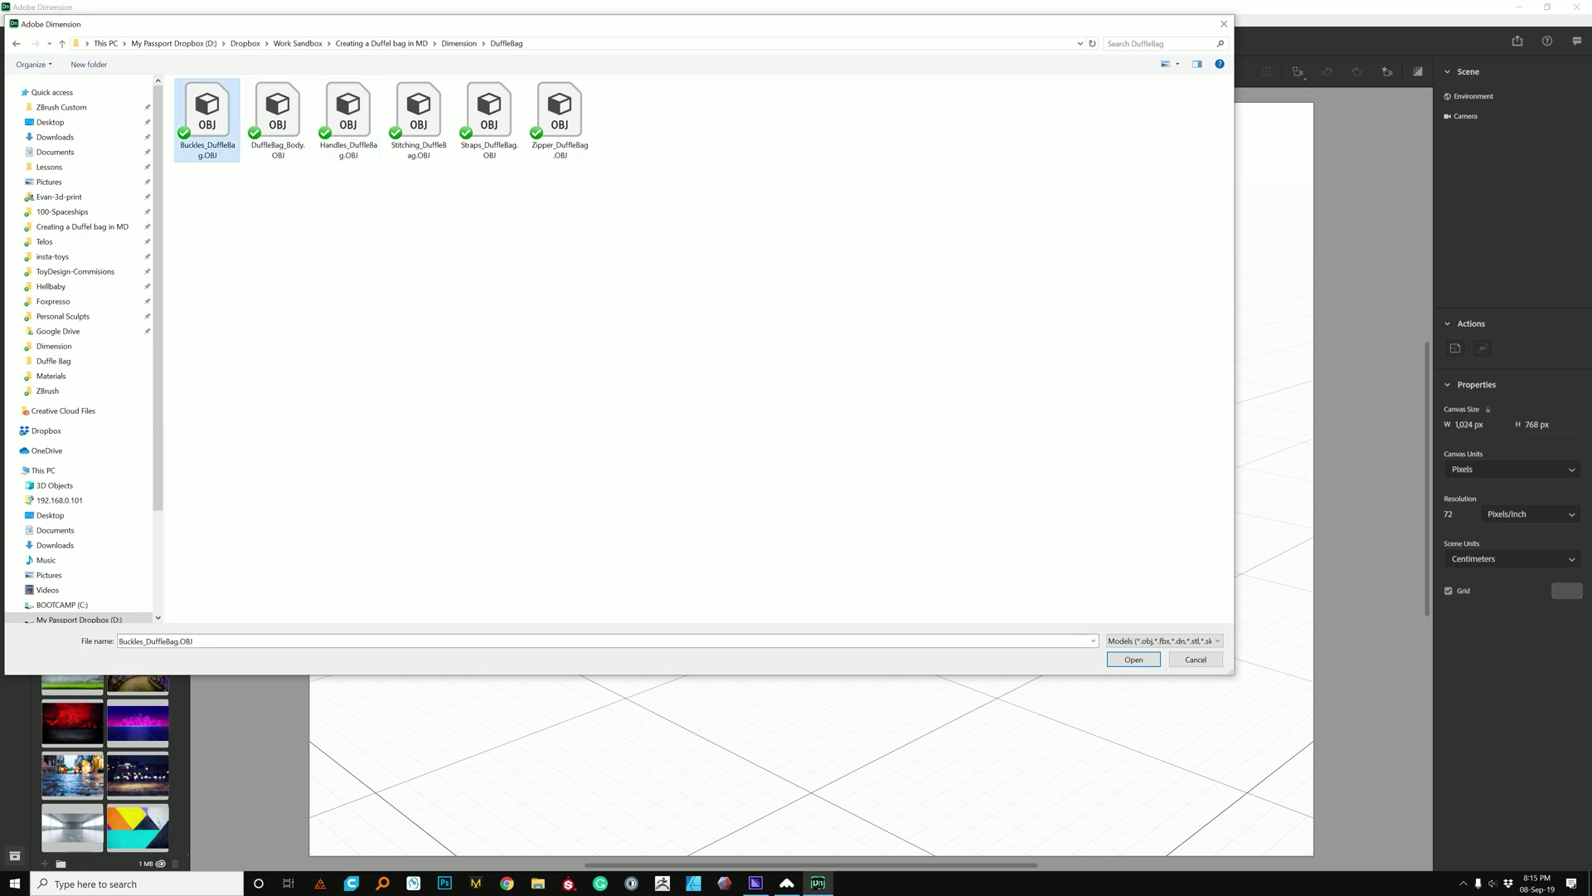
{"action": "left_click", "coordinate": [1134, 659]}
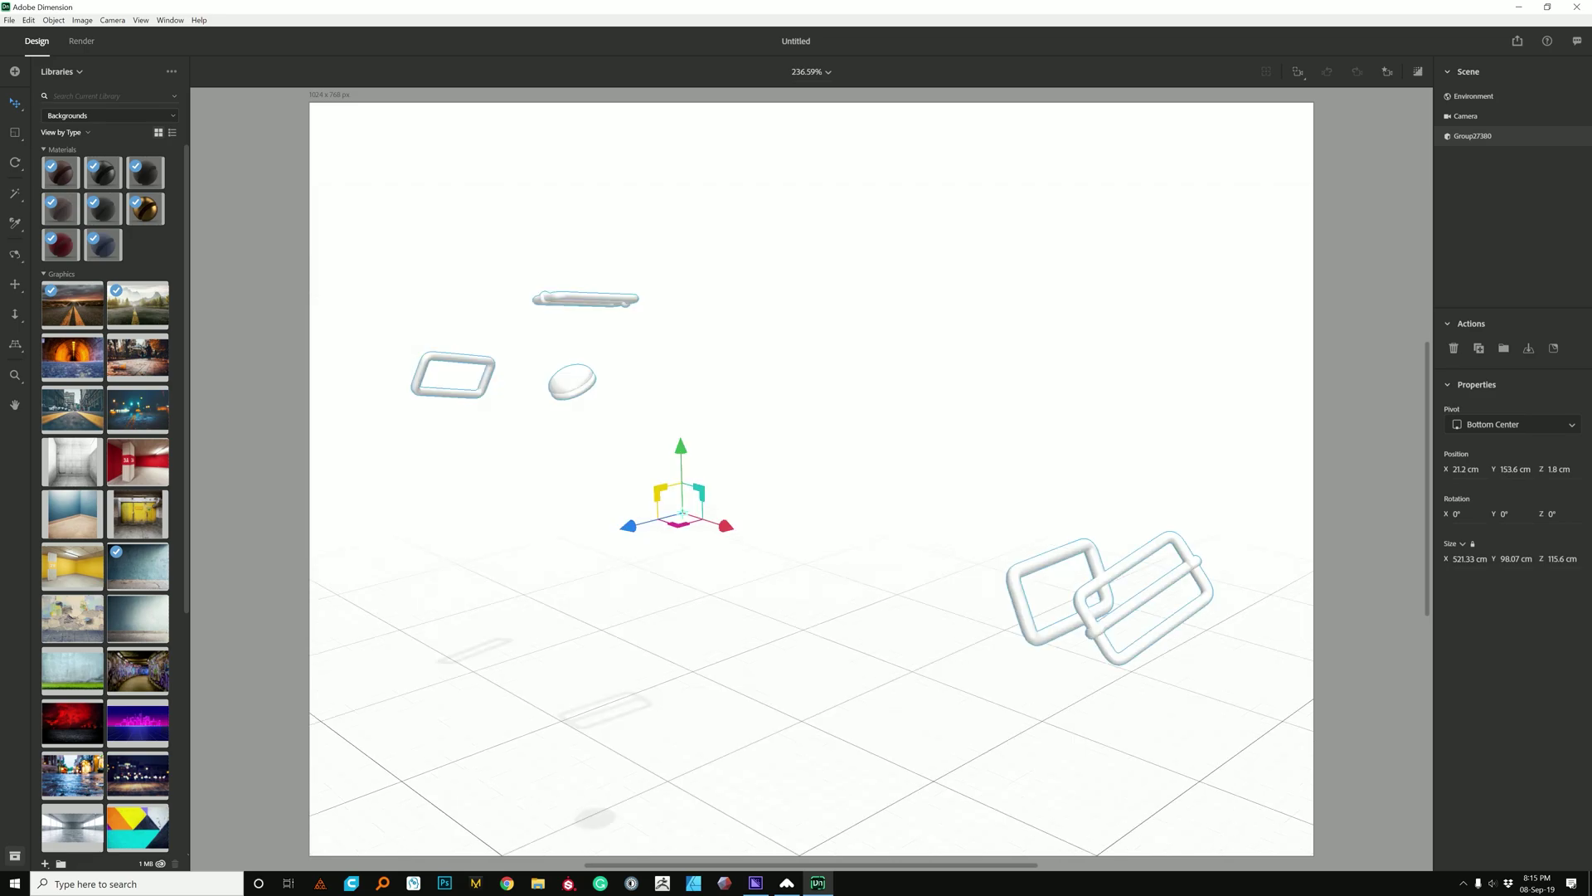
Import the bag's main body model, DuffleBag_Body.OBJ, into the scene
{"action": "left_click", "coordinate": [9, 20]}
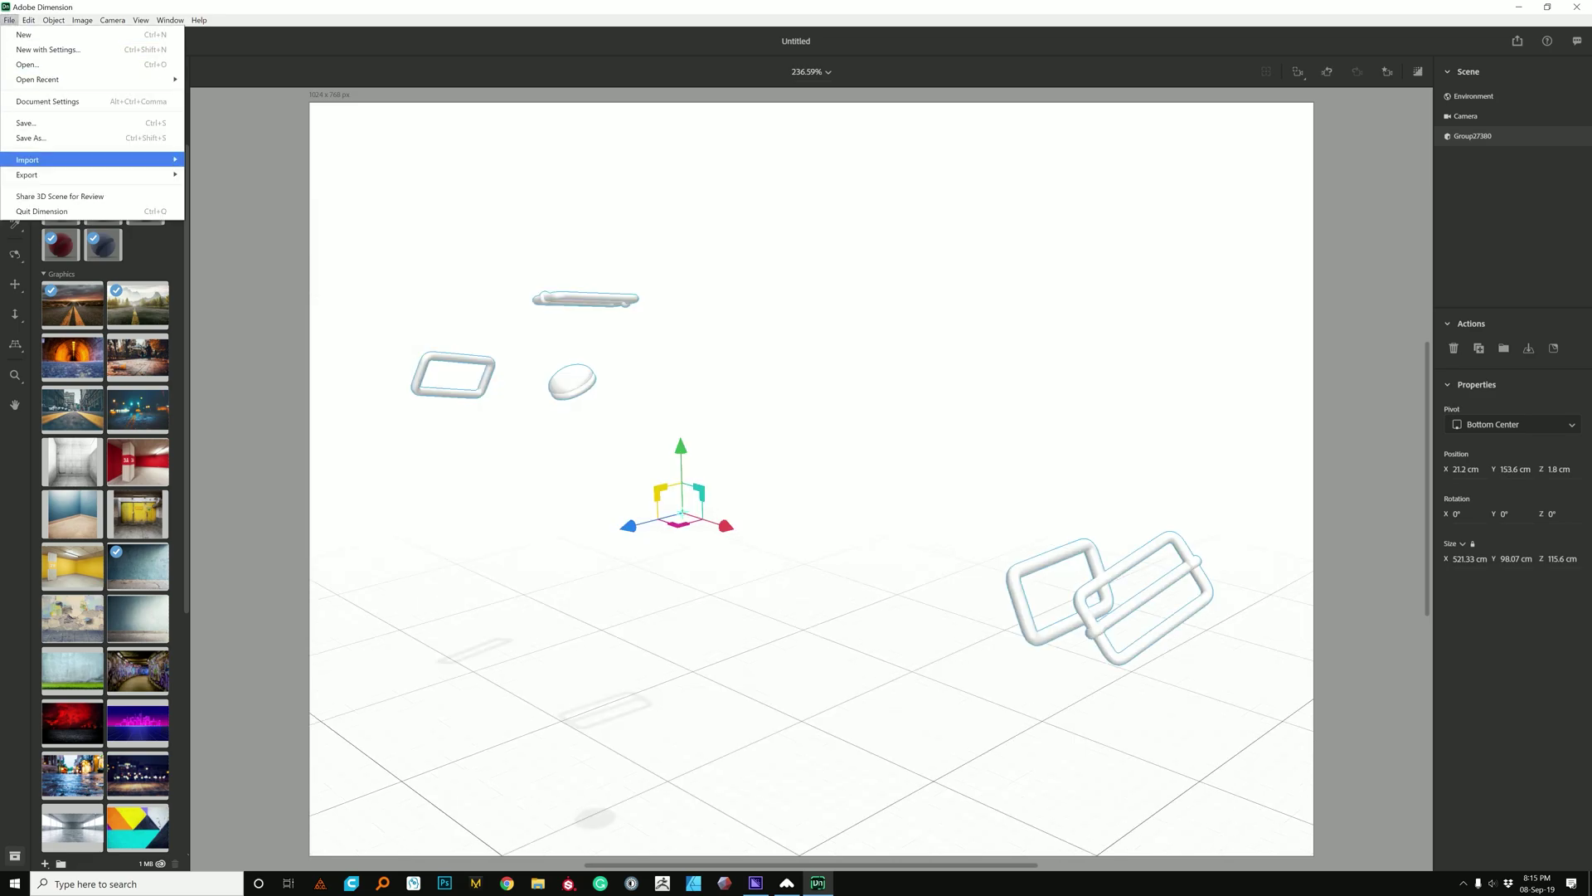
{"action": "mouse_move", "coordinate": [34, 160]}
{"action": "left_click", "coordinate": [224, 160]}
{"action": "left_click", "coordinate": [278, 120]}
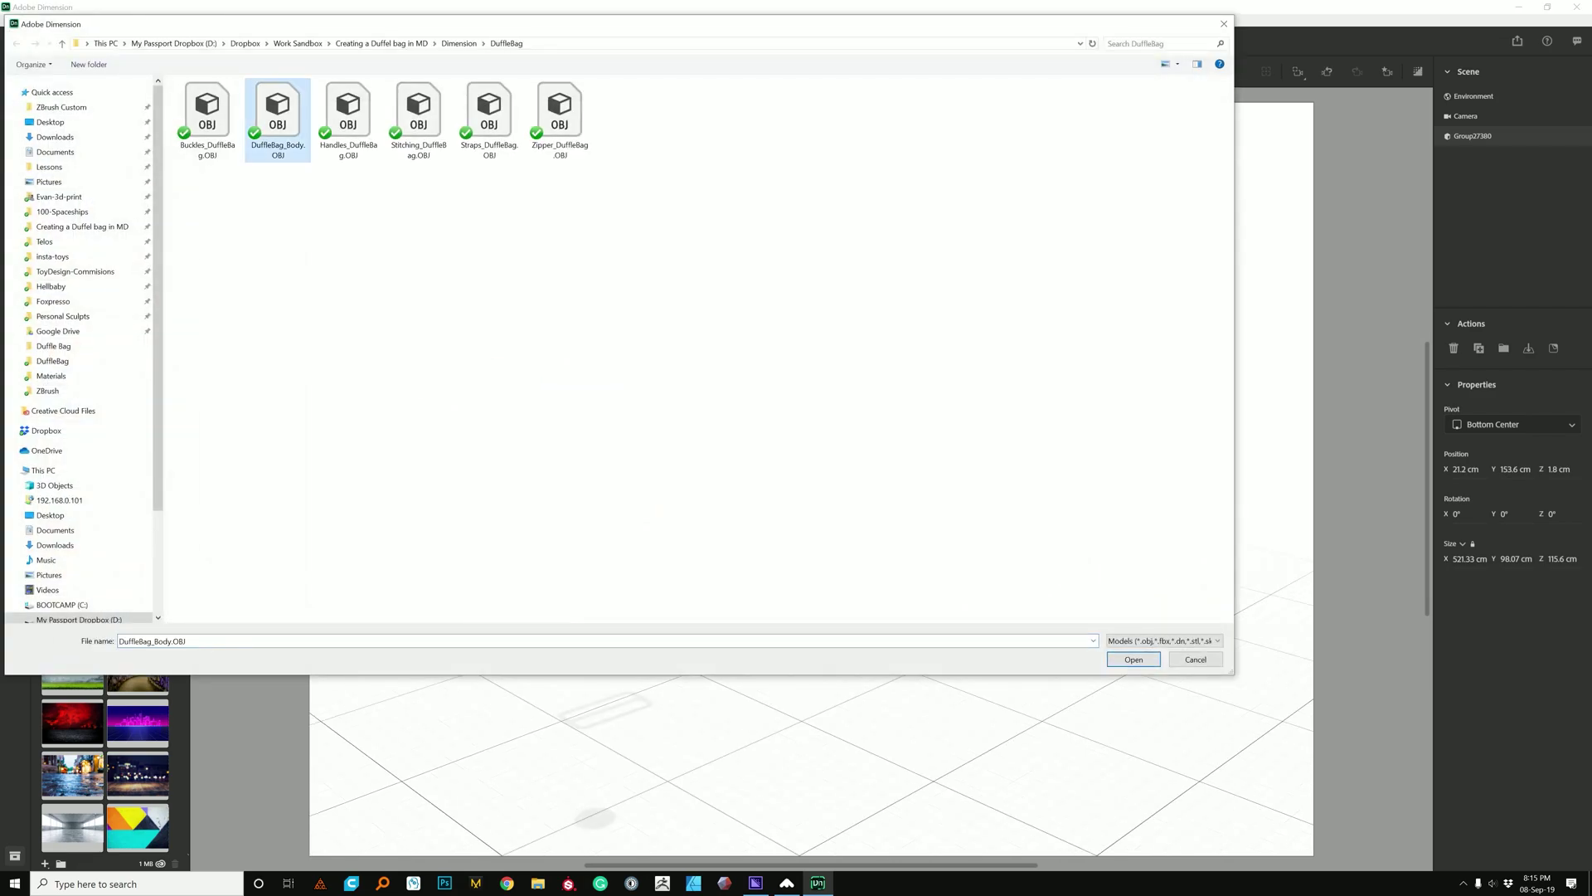
{"action": "left_click", "coordinate": [1134, 659]}
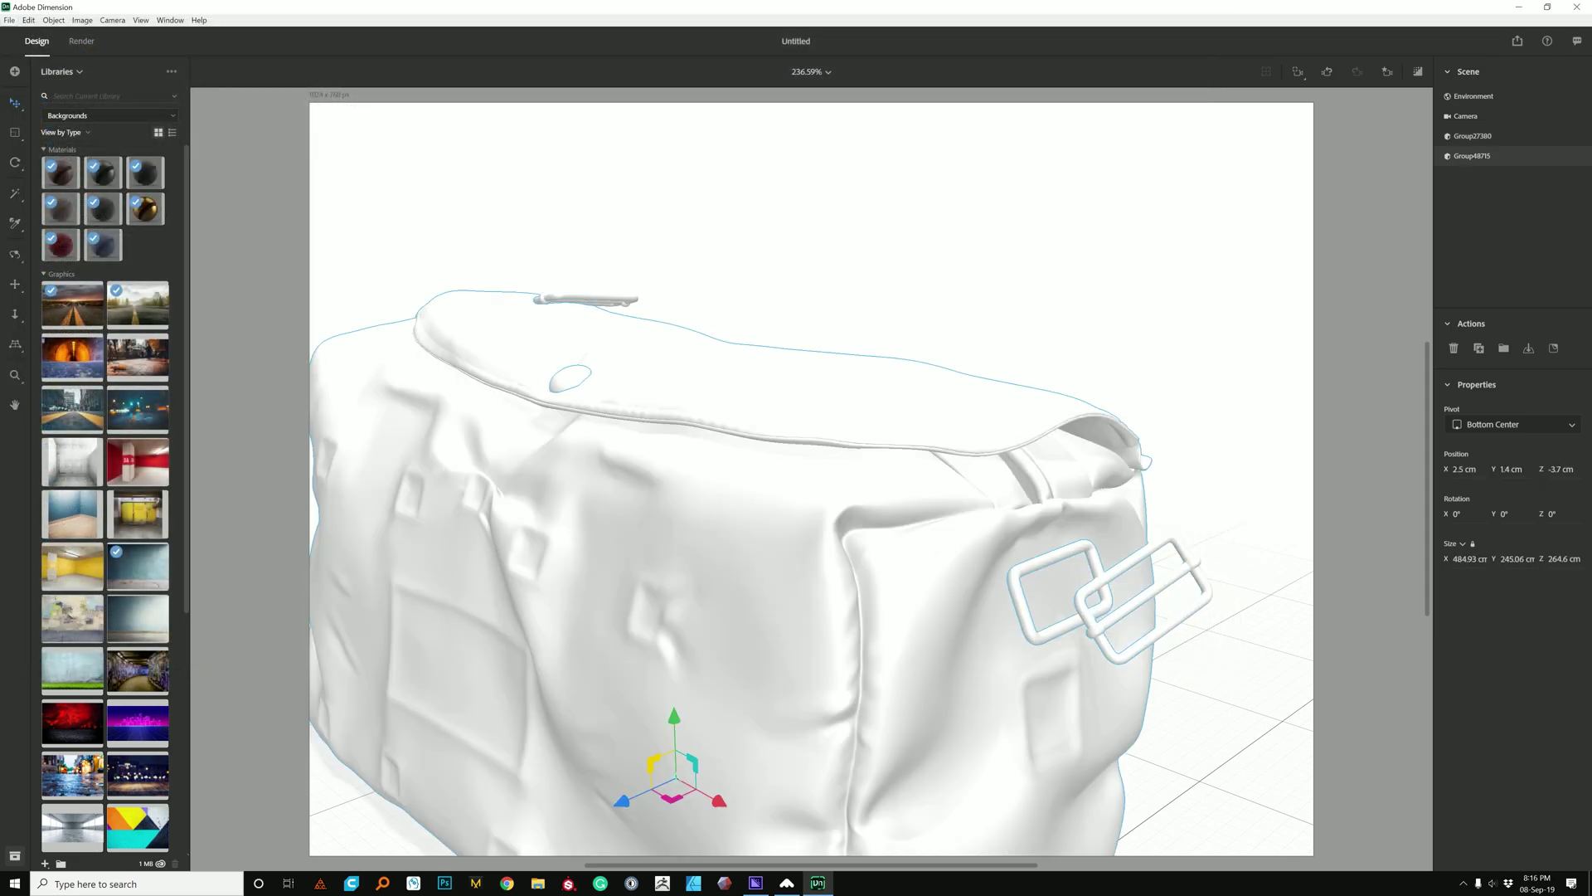
Import the handles model, Handles_DuffleBag.OBJ, from the same DuffleBag folder
{"action": "left_click", "coordinate": [9, 20]}
{"action": "mouse_move", "coordinate": [33, 159]}
{"action": "left_click", "coordinate": [222, 160]}
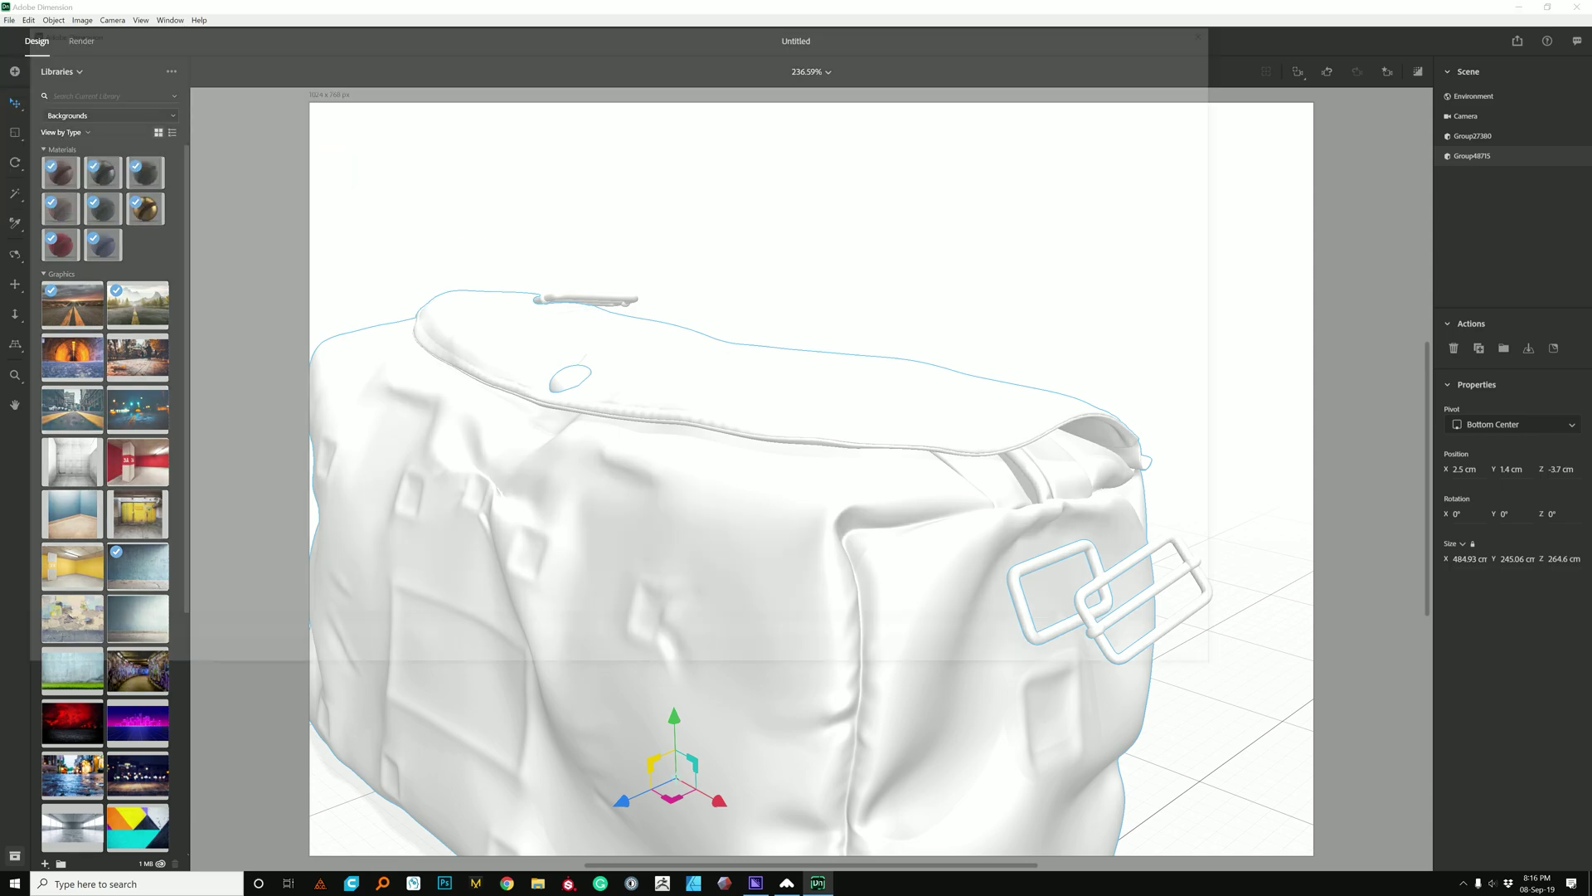
{"action": "left_click", "coordinate": [349, 112]}
{"action": "left_click", "coordinate": [560, 112]}
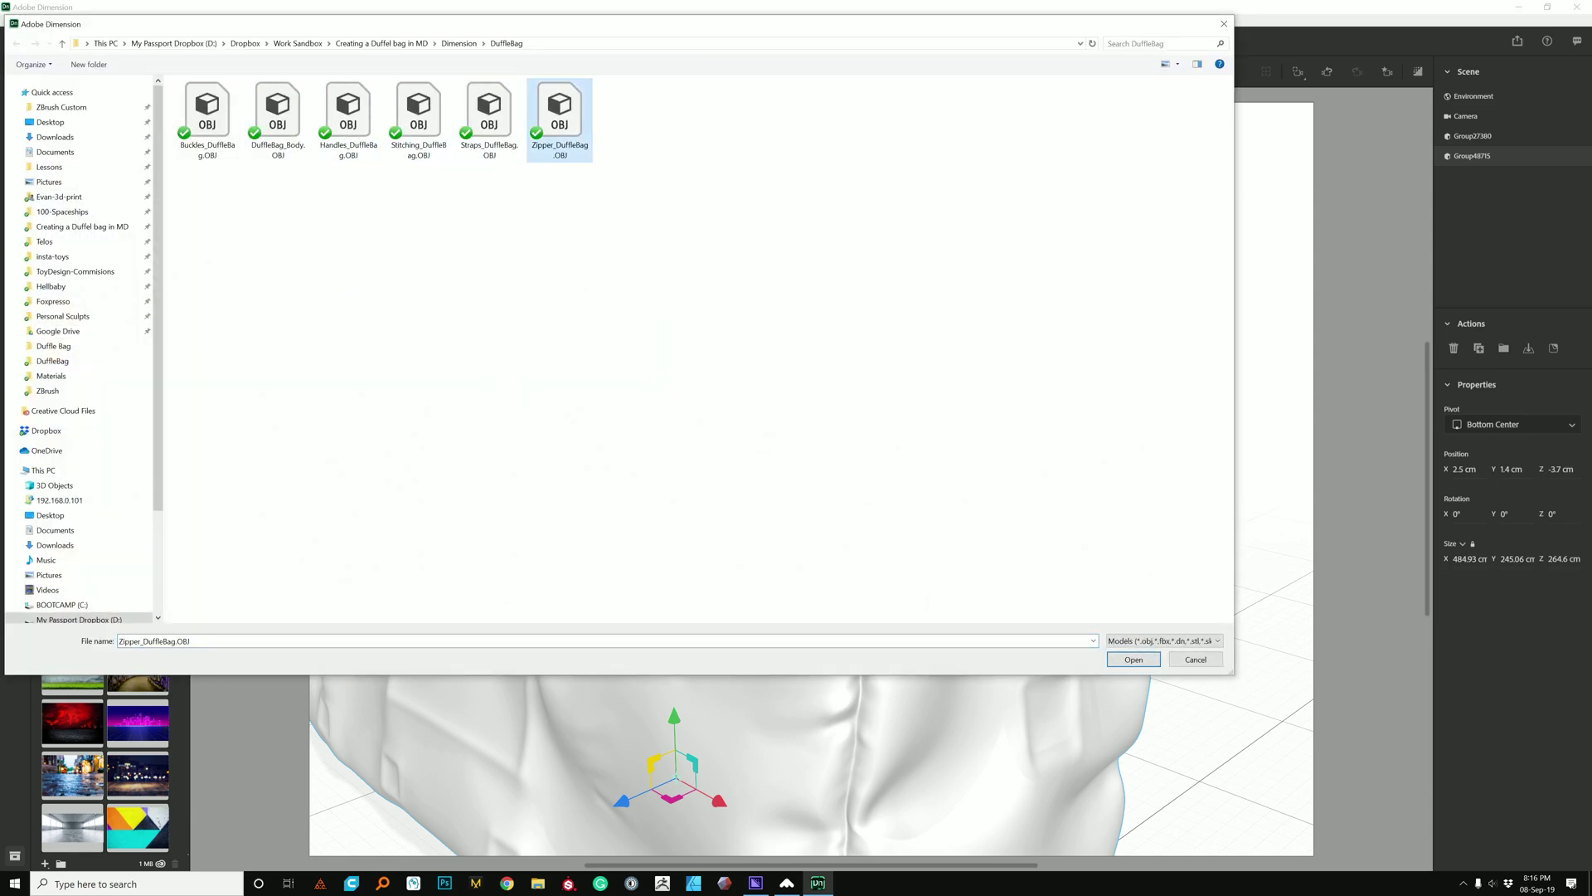
{"action": "left_click", "coordinate": [348, 118]}
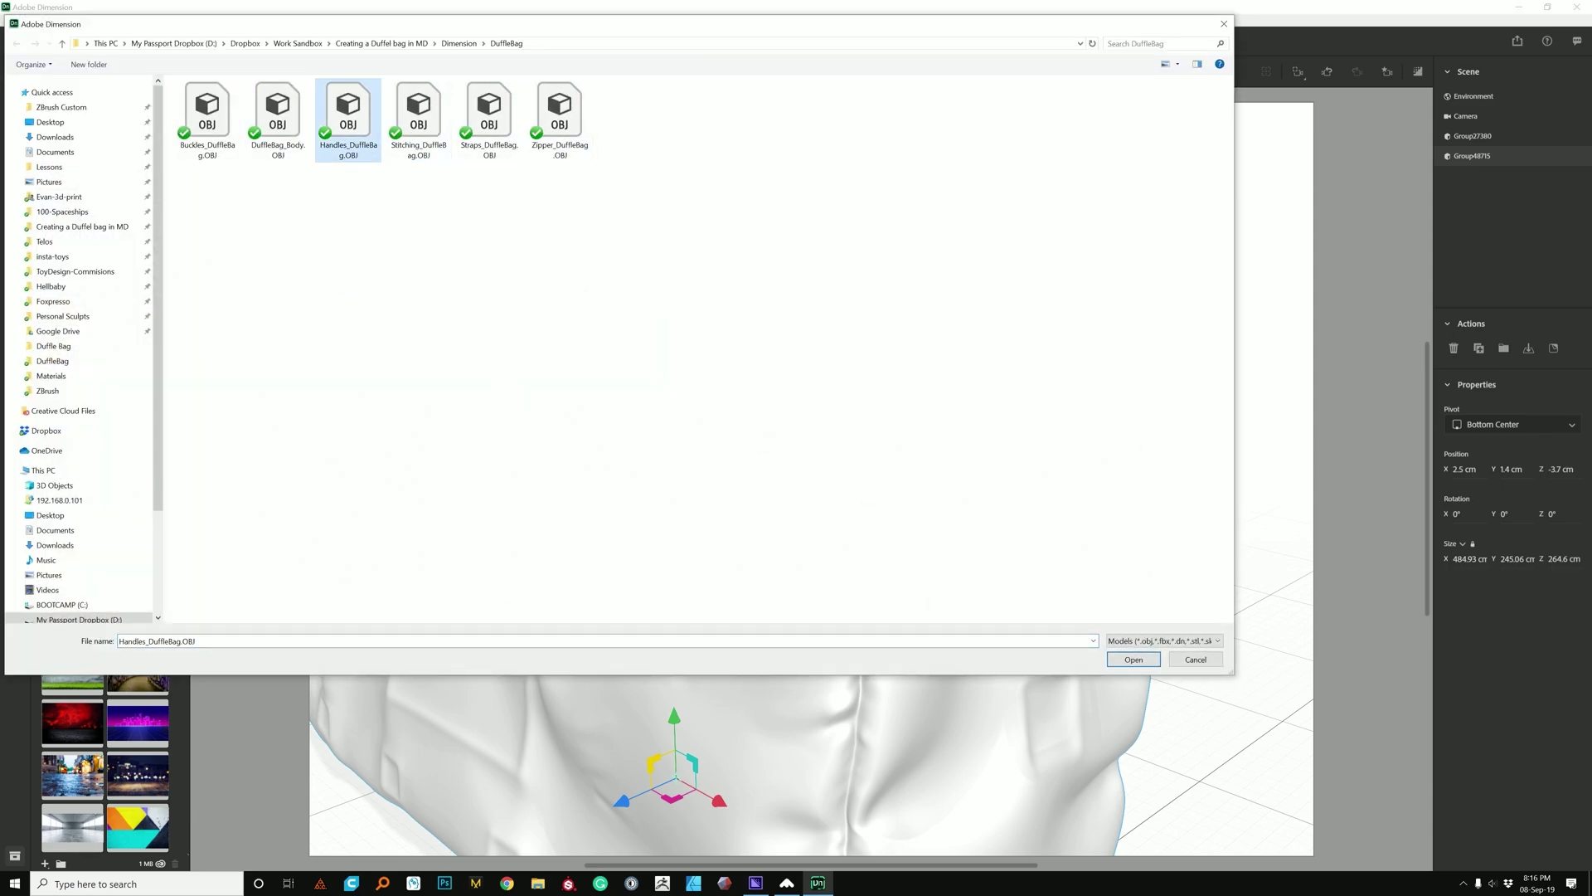
{"action": "double_click", "coordinate": [349, 118]}
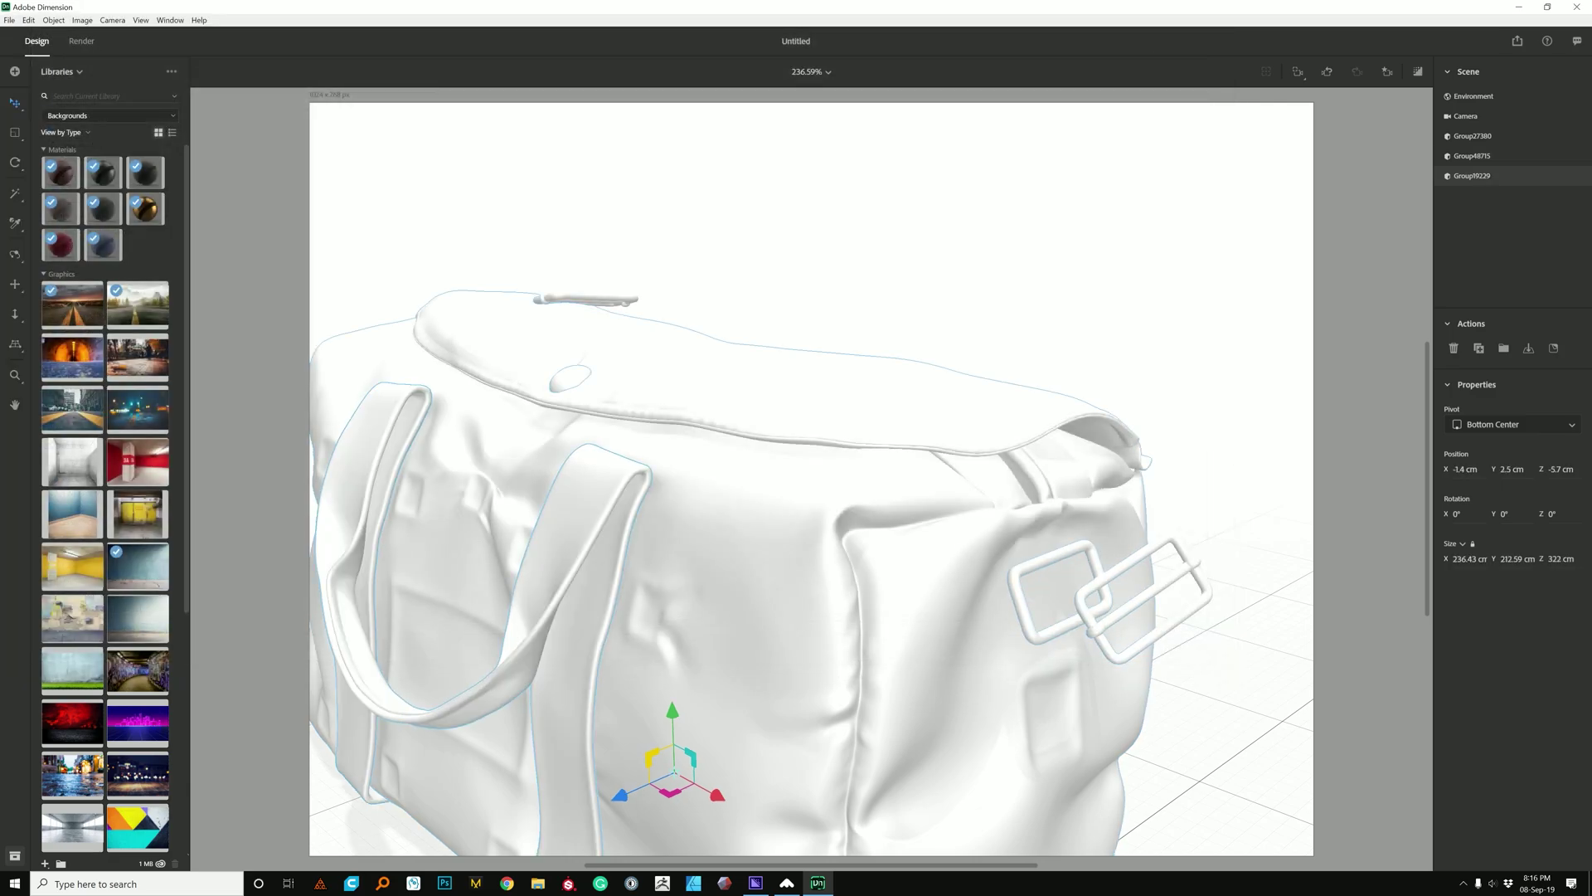
Import the shoulder straps model, Straps_DuffleBag.OBJ, into the scene
{"action": "left_click", "coordinate": [9, 19]}
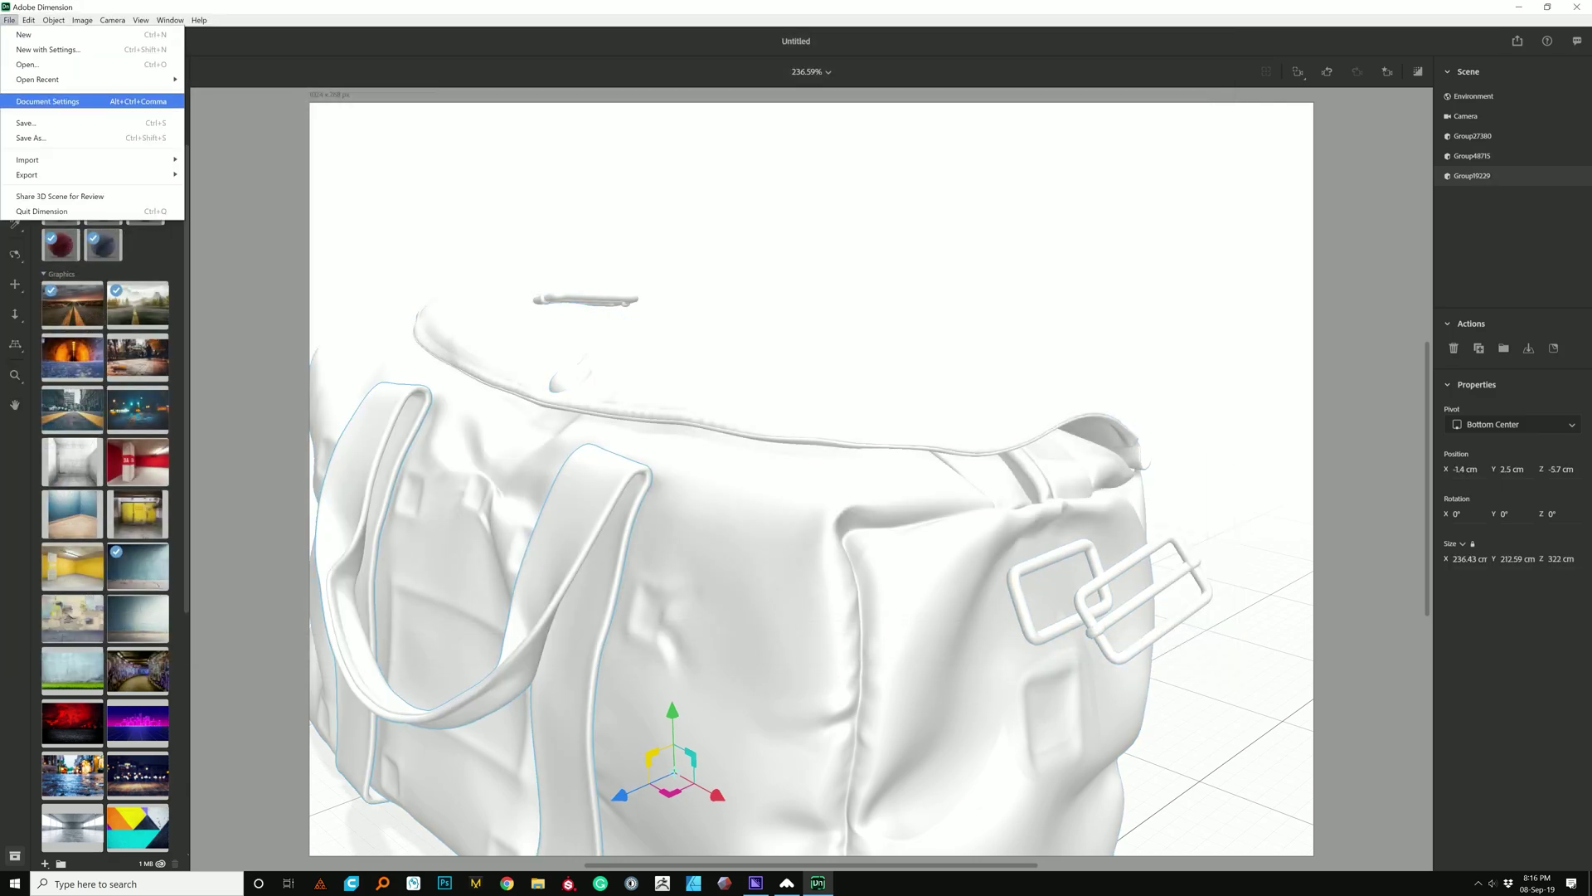
{"action": "mouse_move", "coordinate": [49, 160]}
{"action": "left_click", "coordinate": [215, 159]}
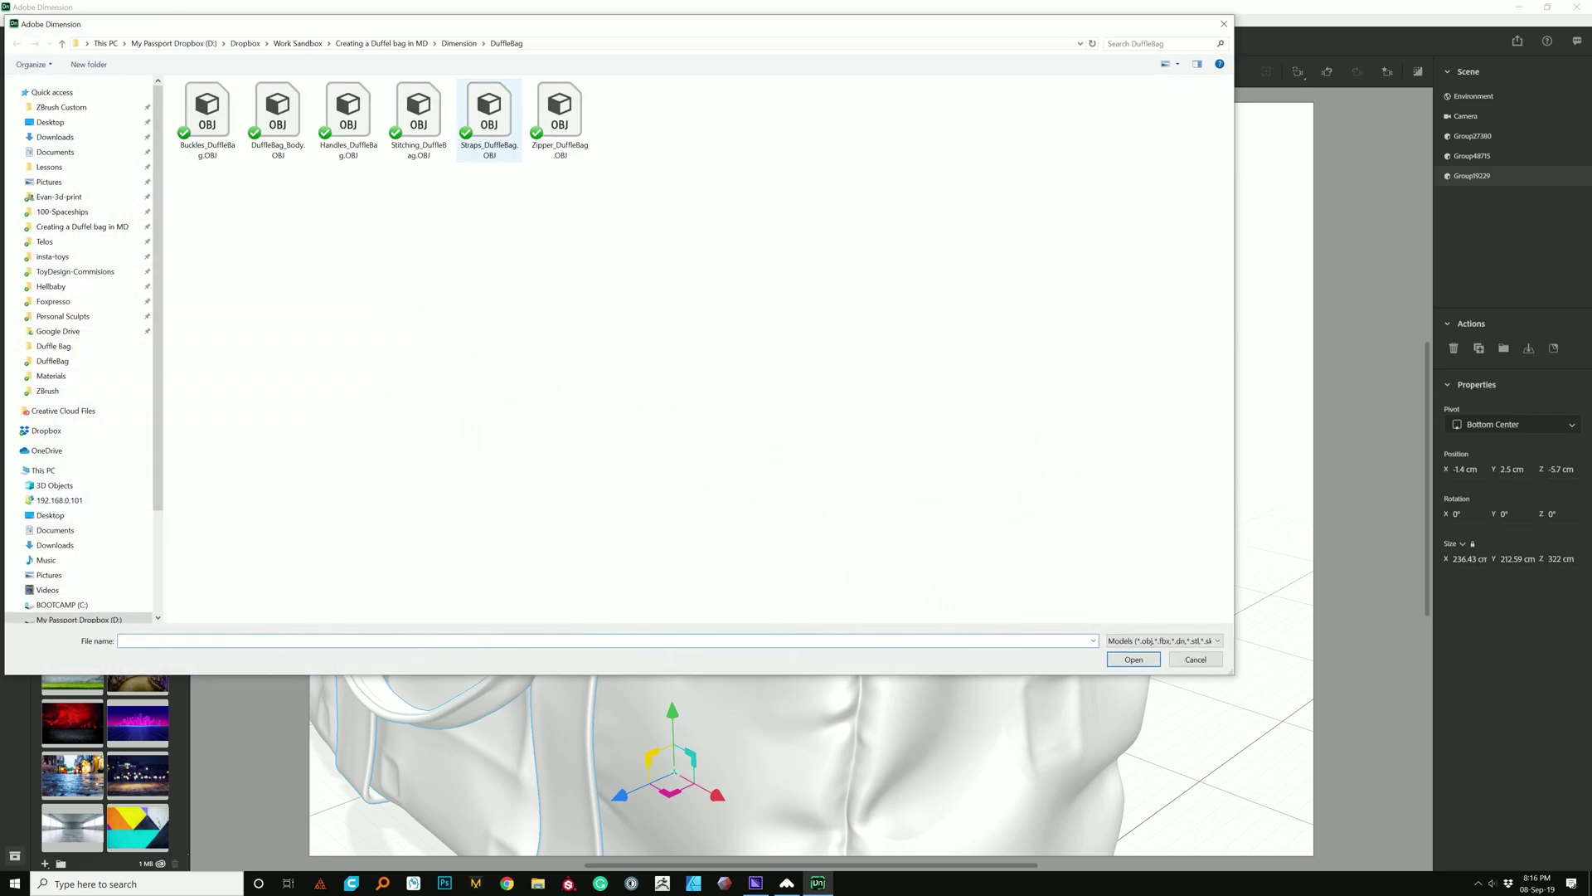
{"action": "left_click", "coordinate": [419, 116]}
{"action": "left_click", "coordinate": [490, 118]}
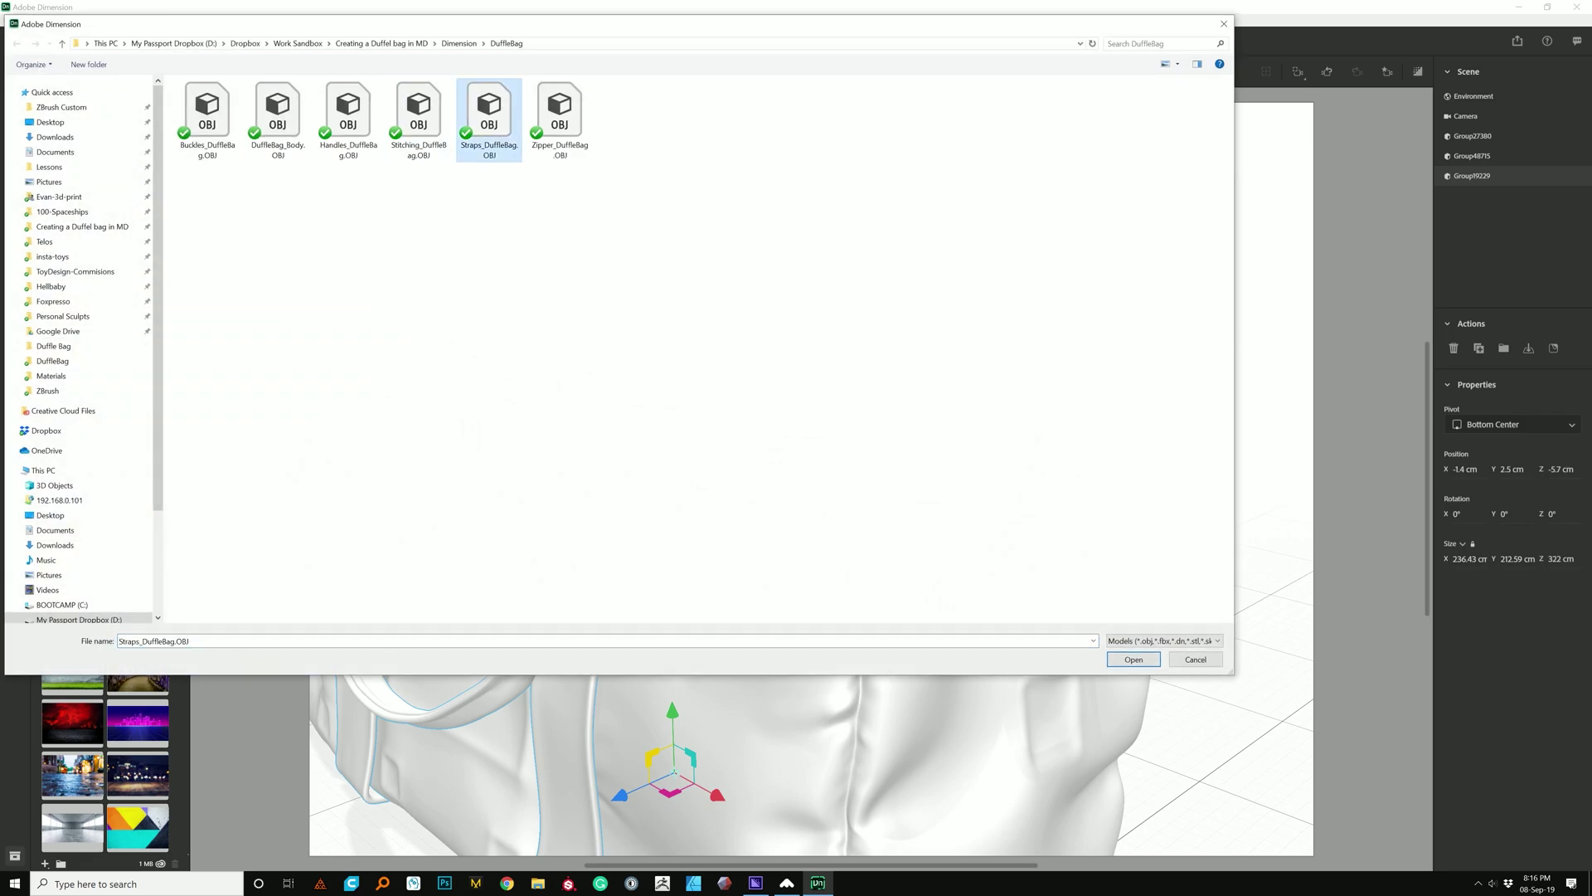
{"action": "left_click", "coordinate": [1133, 659]}
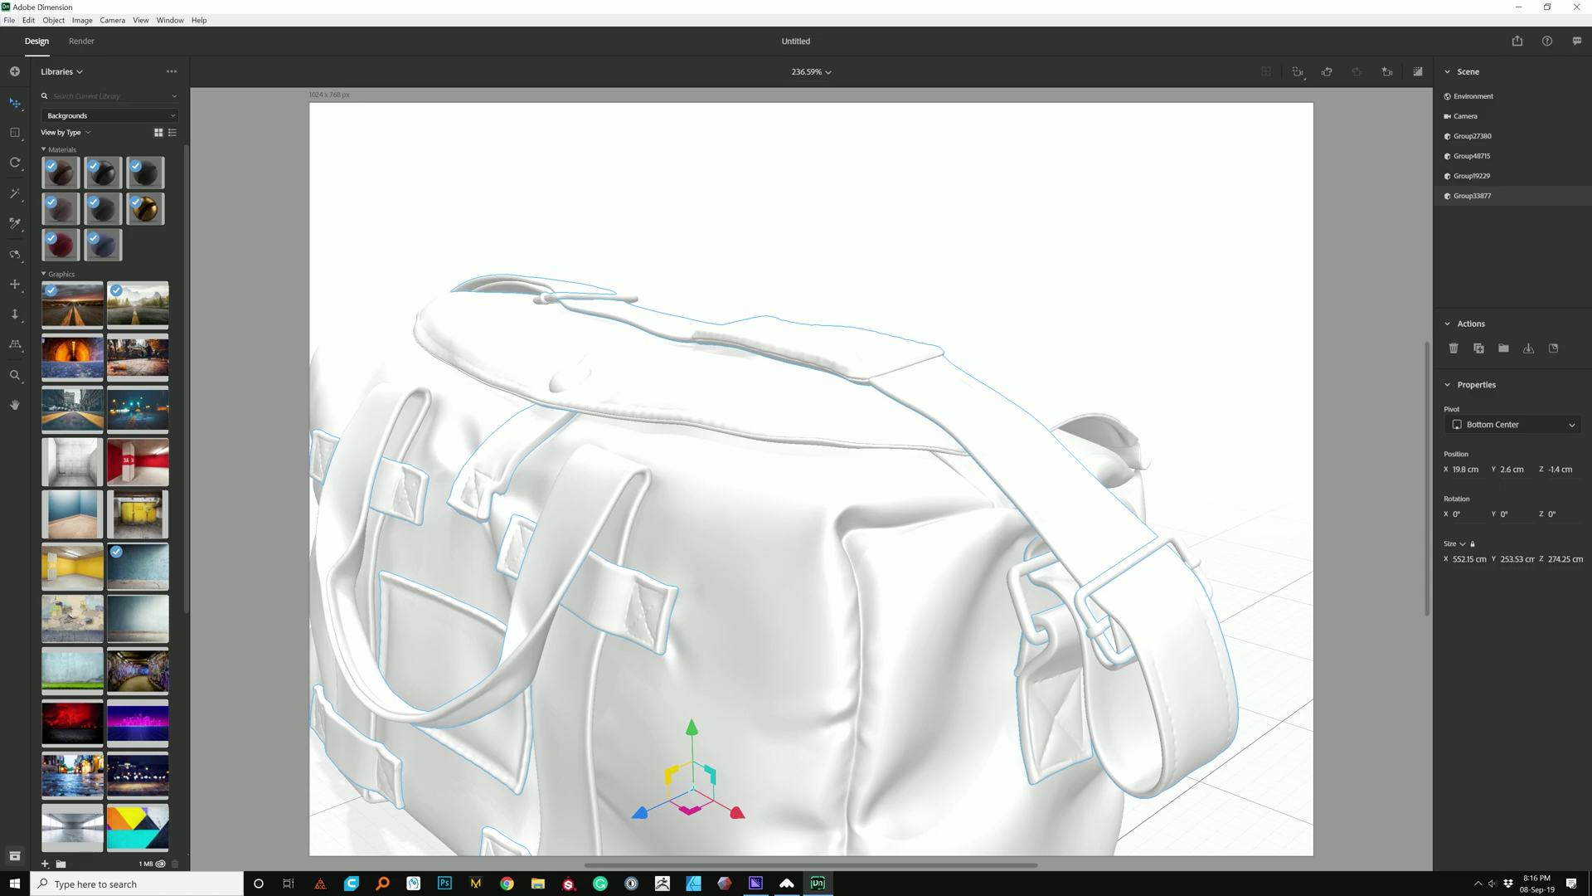
Import the zipper model, Zipper_DuffleBag.OBJ, into the scene
{"action": "left_click", "coordinate": [9, 20]}
{"action": "mouse_move", "coordinate": [83, 160]}
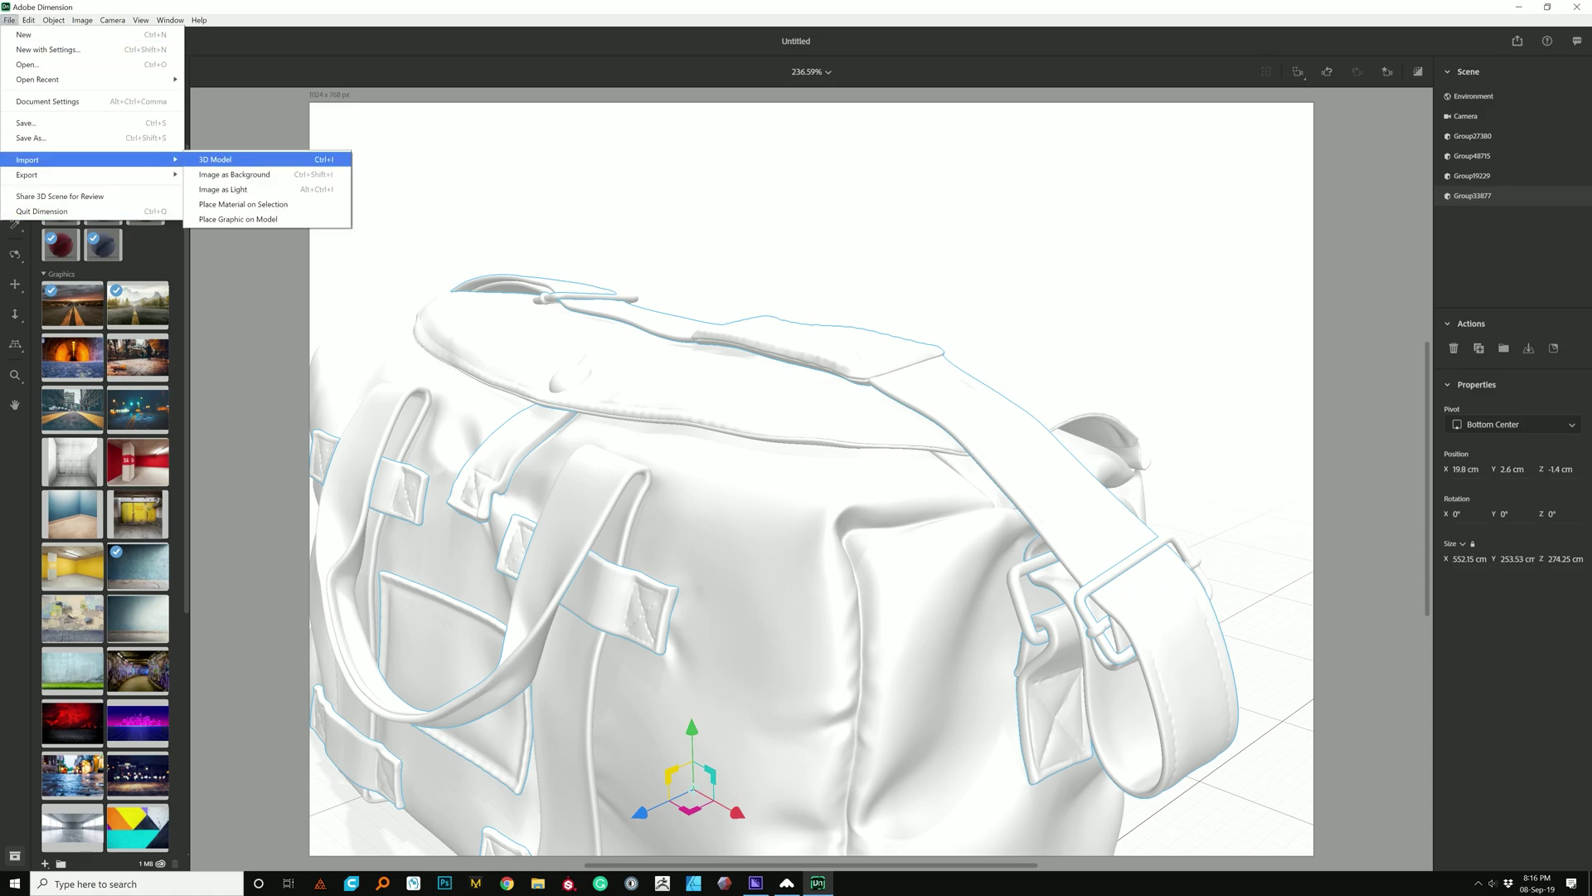
{"action": "left_click", "coordinate": [215, 159]}
{"action": "left_click", "coordinate": [560, 120]}
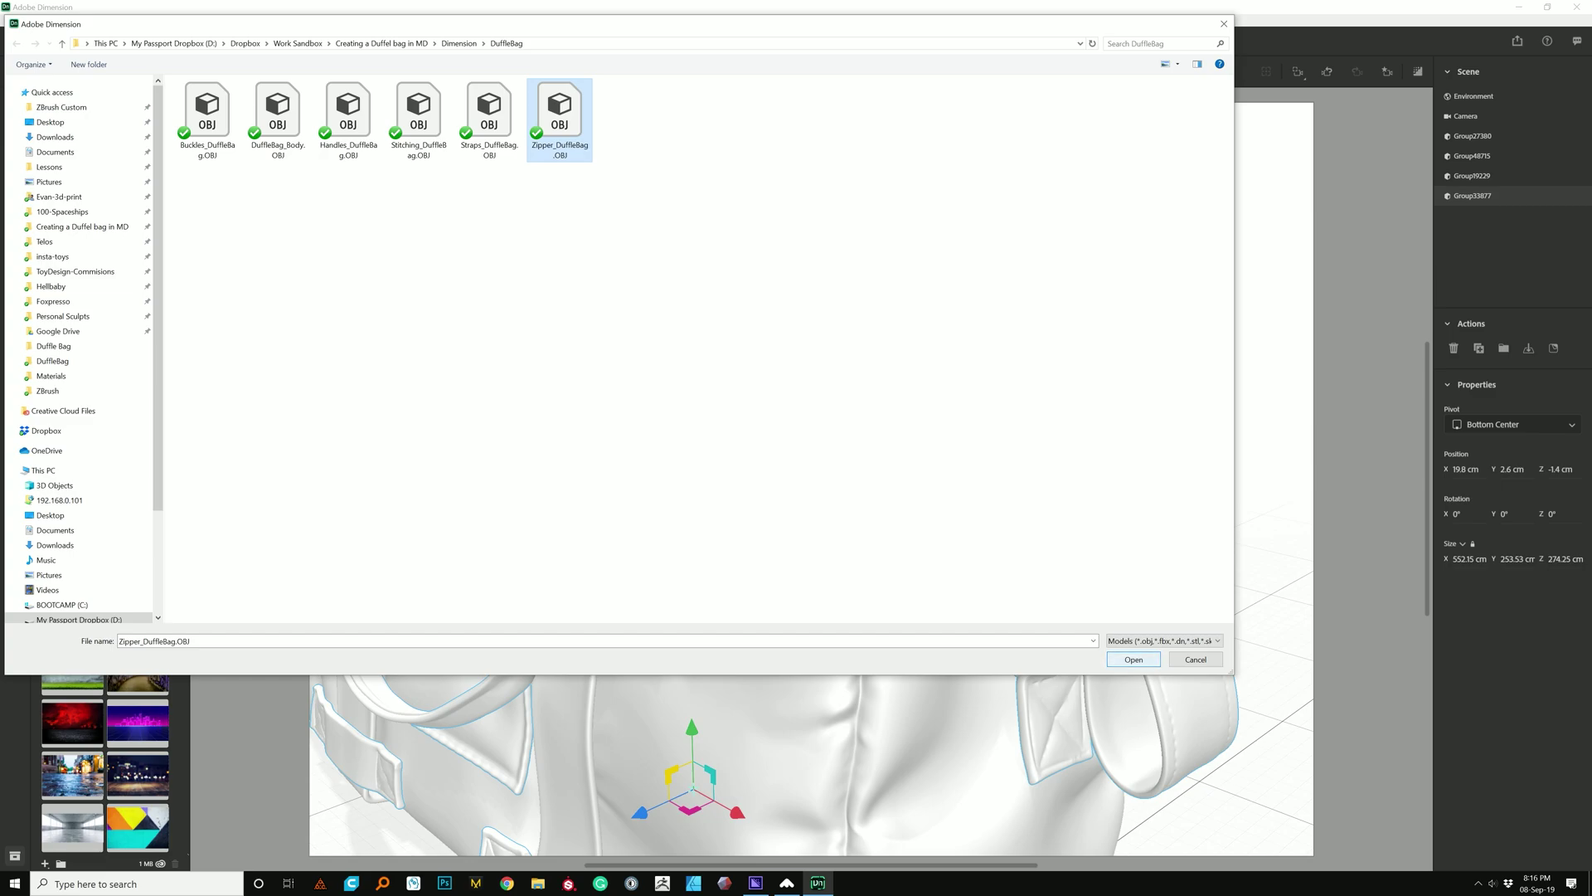
{"action": "key", "text": "Return"}
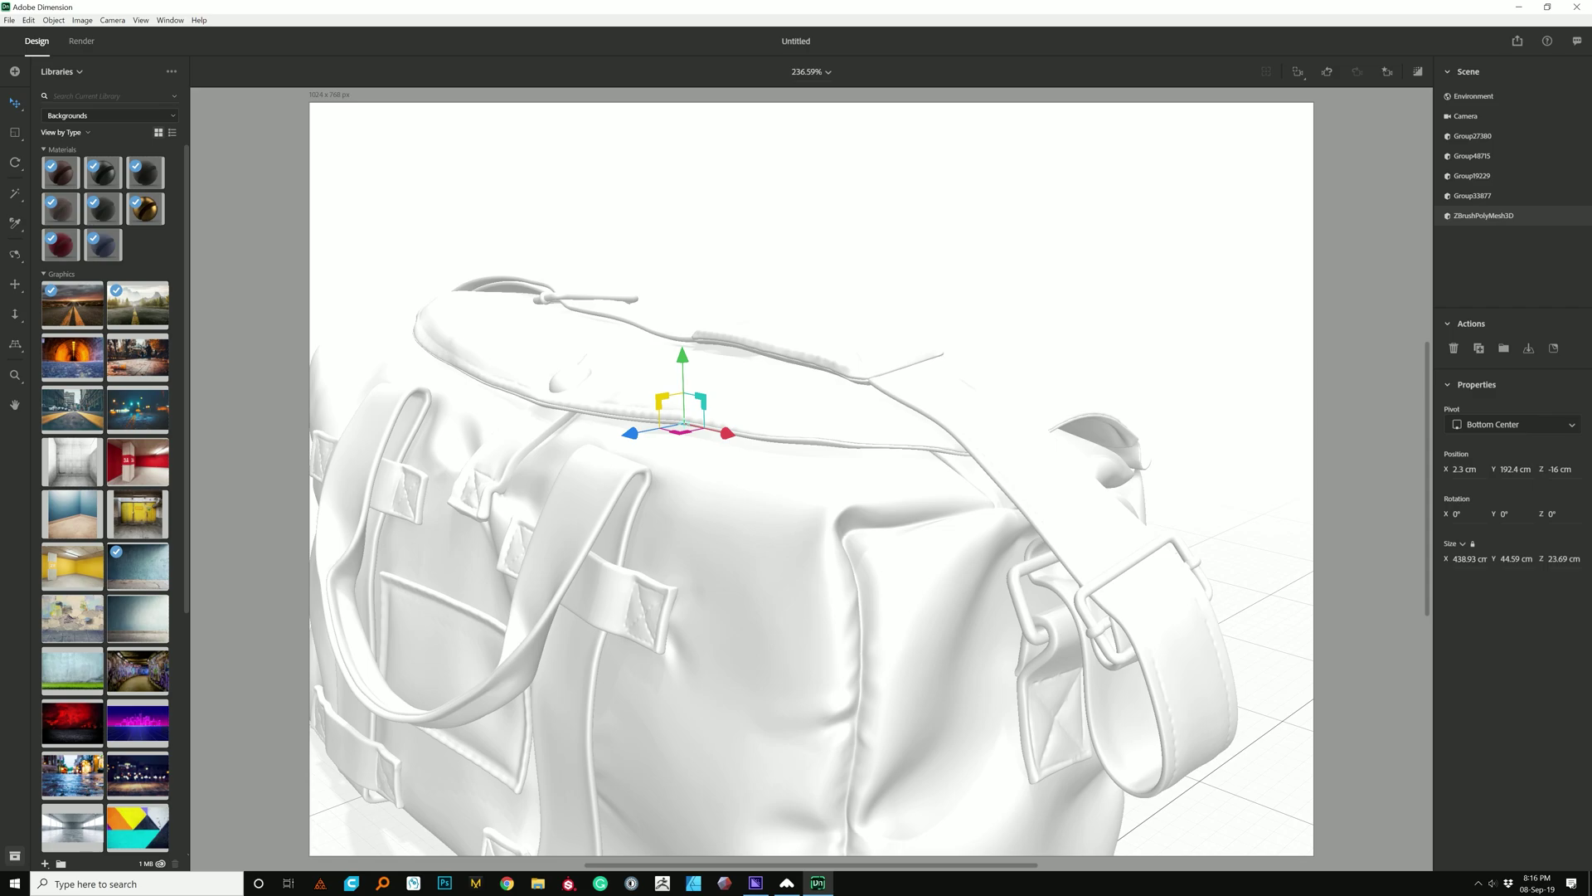
Import the stitching model, Stitching_DuffleBag.OBJ, into the scene
{"action": "left_click", "coordinate": [9, 20]}
{"action": "mouse_move", "coordinate": [50, 159]}
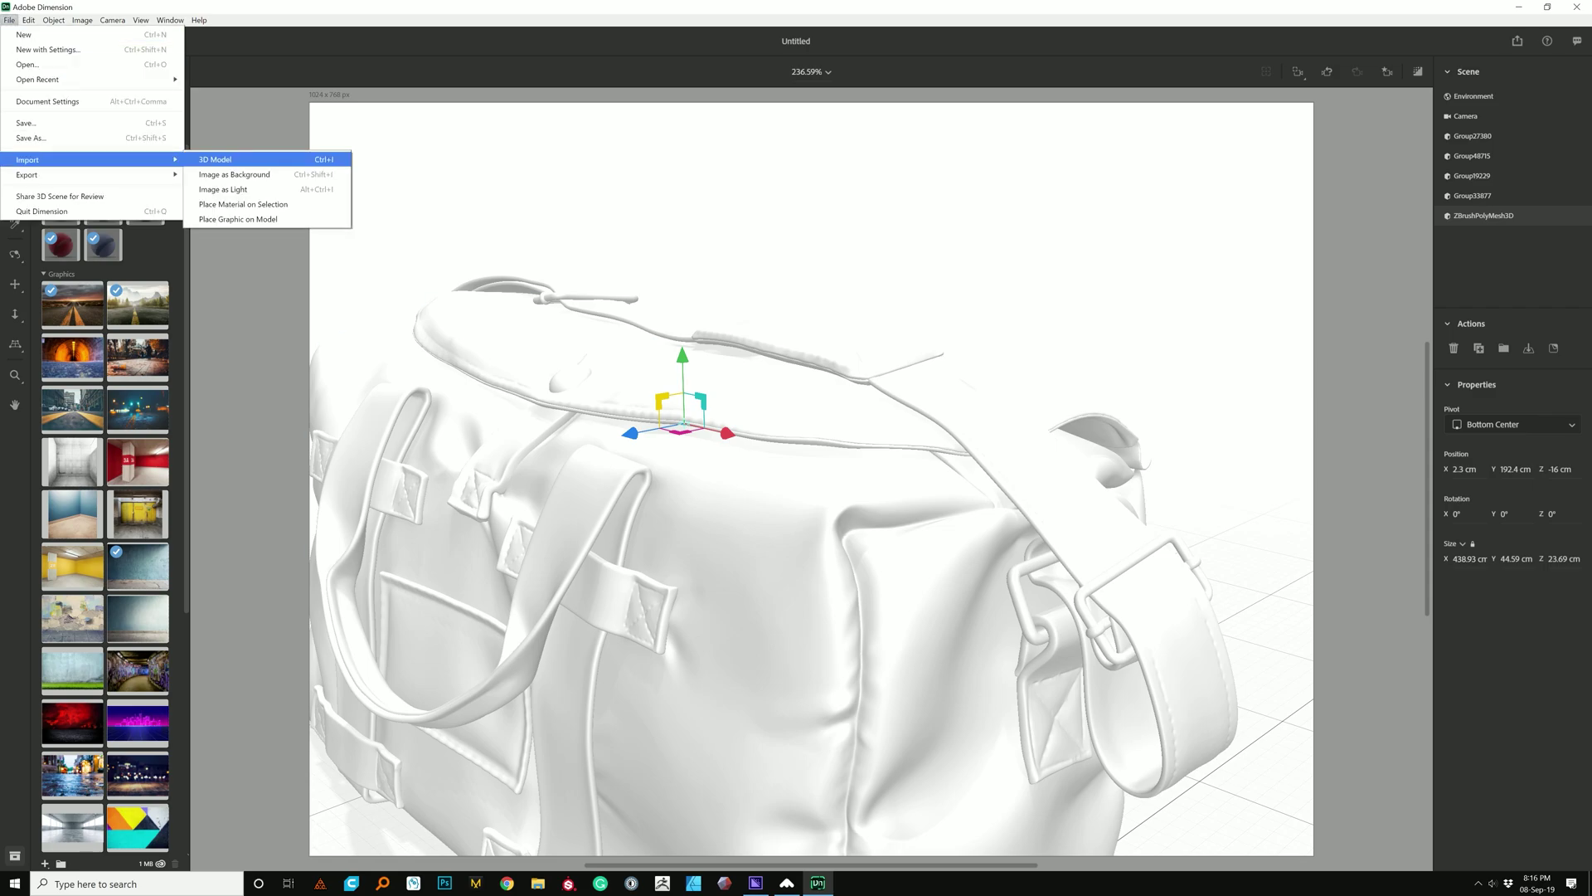
{"action": "left_click", "coordinate": [215, 159]}
{"action": "left_click", "coordinate": [489, 121]}
{"action": "left_click", "coordinate": [419, 120]}
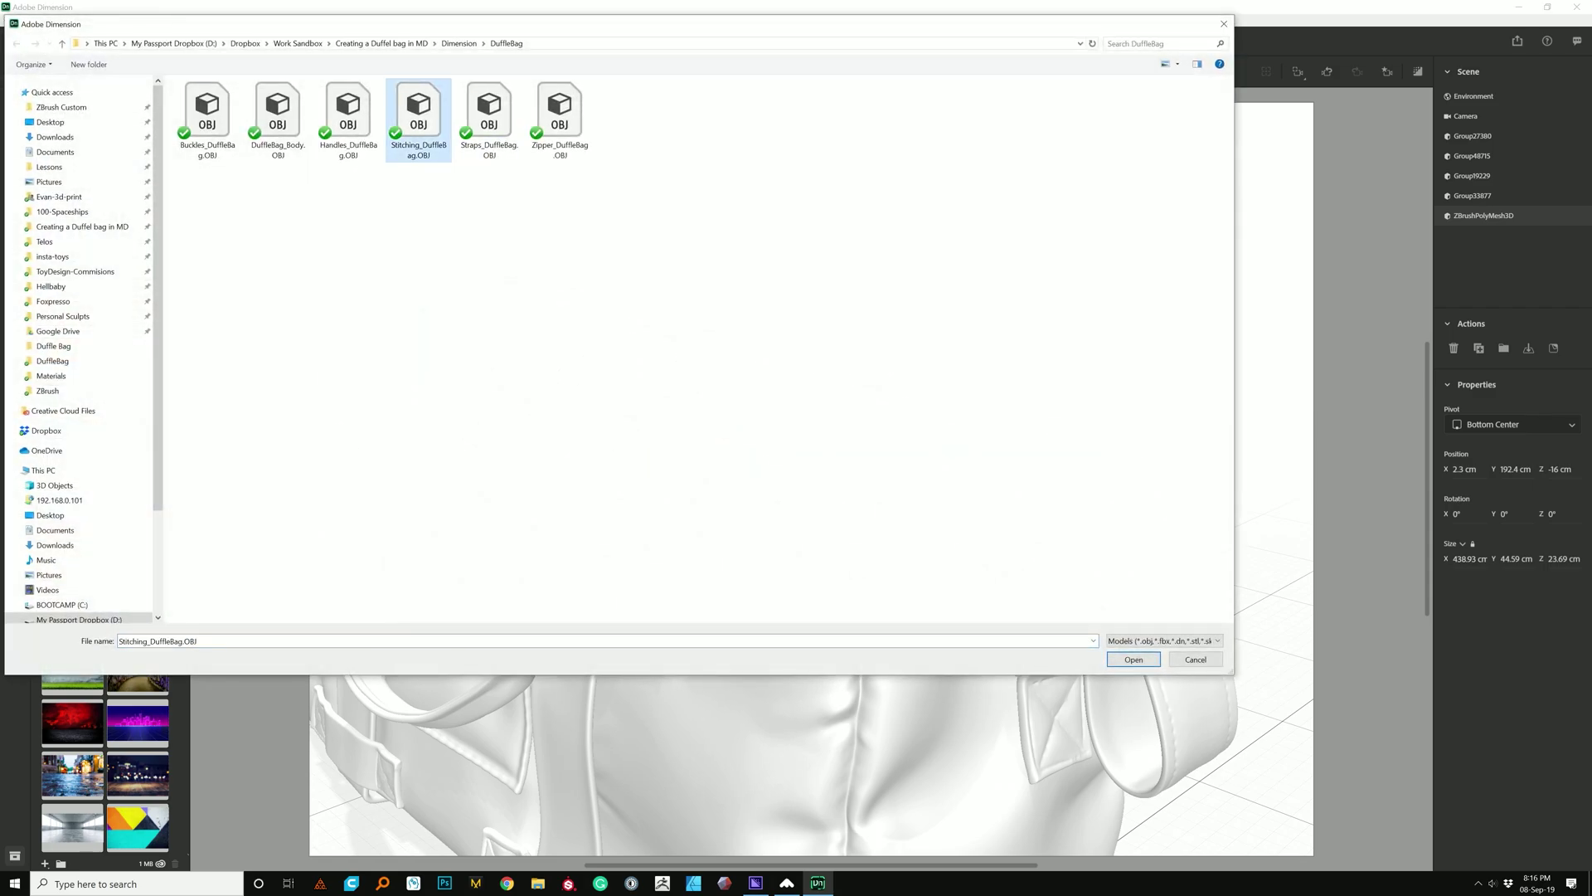
{"action": "left_click", "coordinate": [1134, 659]}
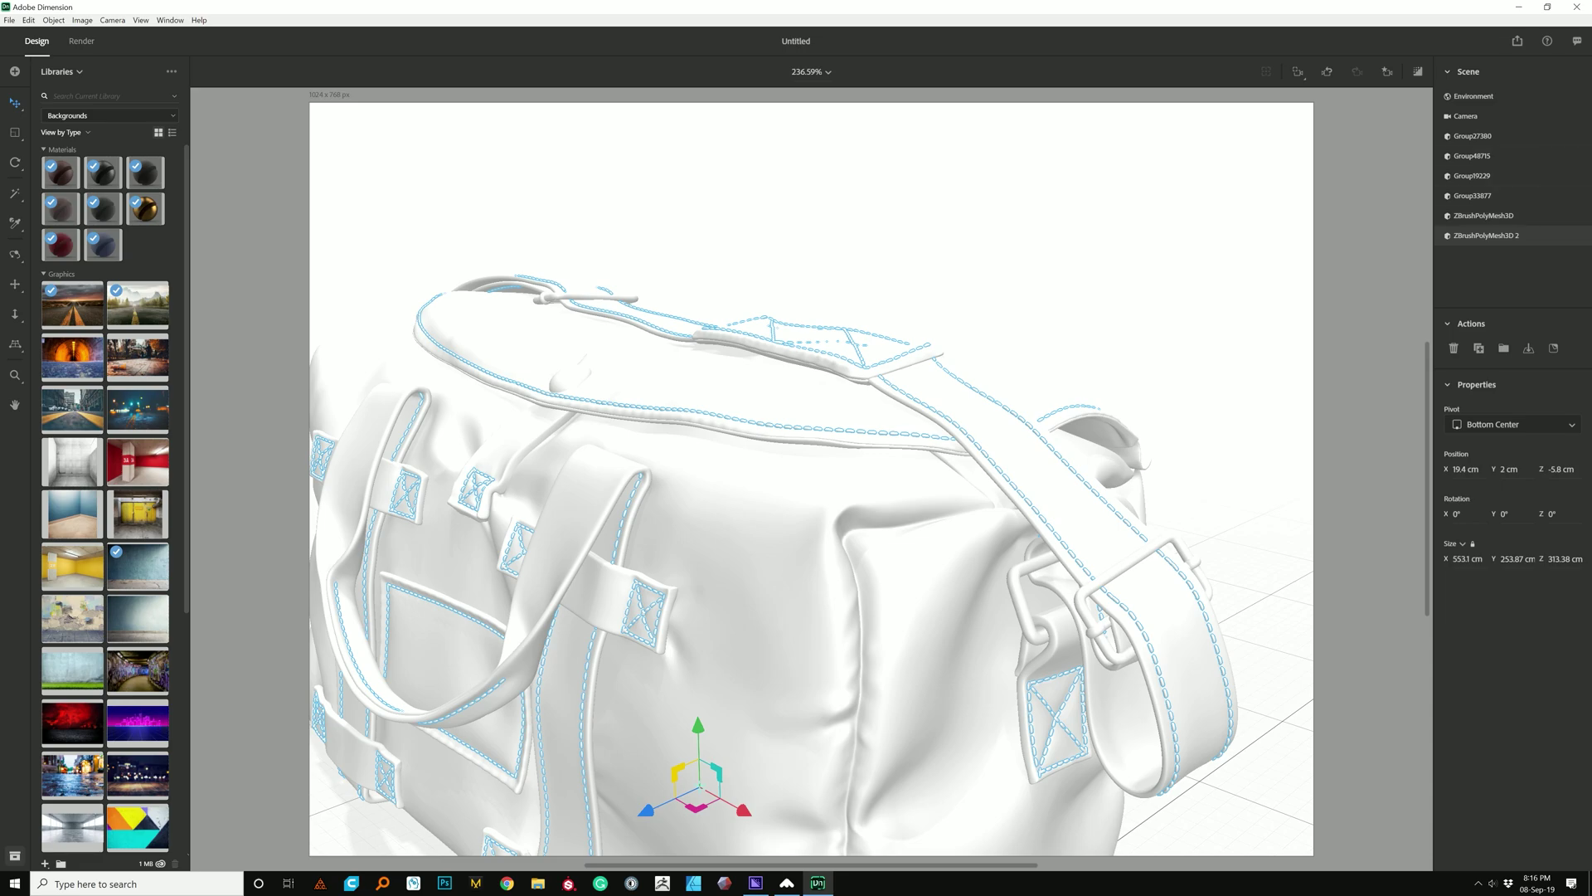
Rename the imported stitching object as Stitches in the scene list
{"action": "double_click", "coordinate": [1486, 236]}
{"action": "type", "text": "Stitches"}
{"action": "key", "text": "Return"}
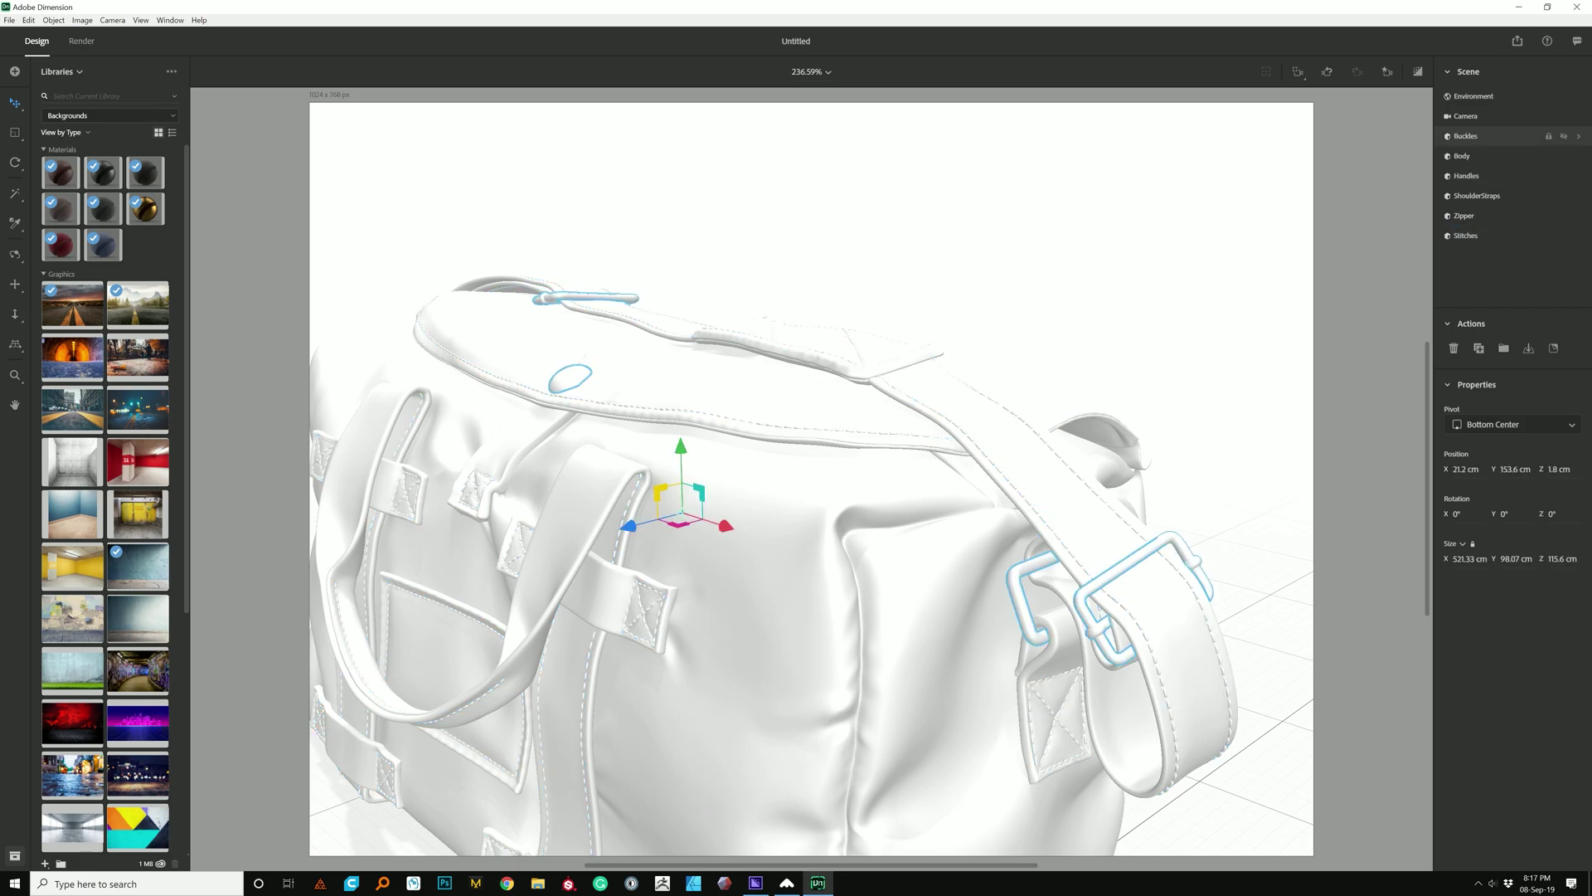
Group all six bag parts, from Buckles through Stitches, into a single group
{"action": "left_click", "coordinate": [1466, 236], "text": "shift"}
{"action": "left_click", "coordinate": [1504, 347]}
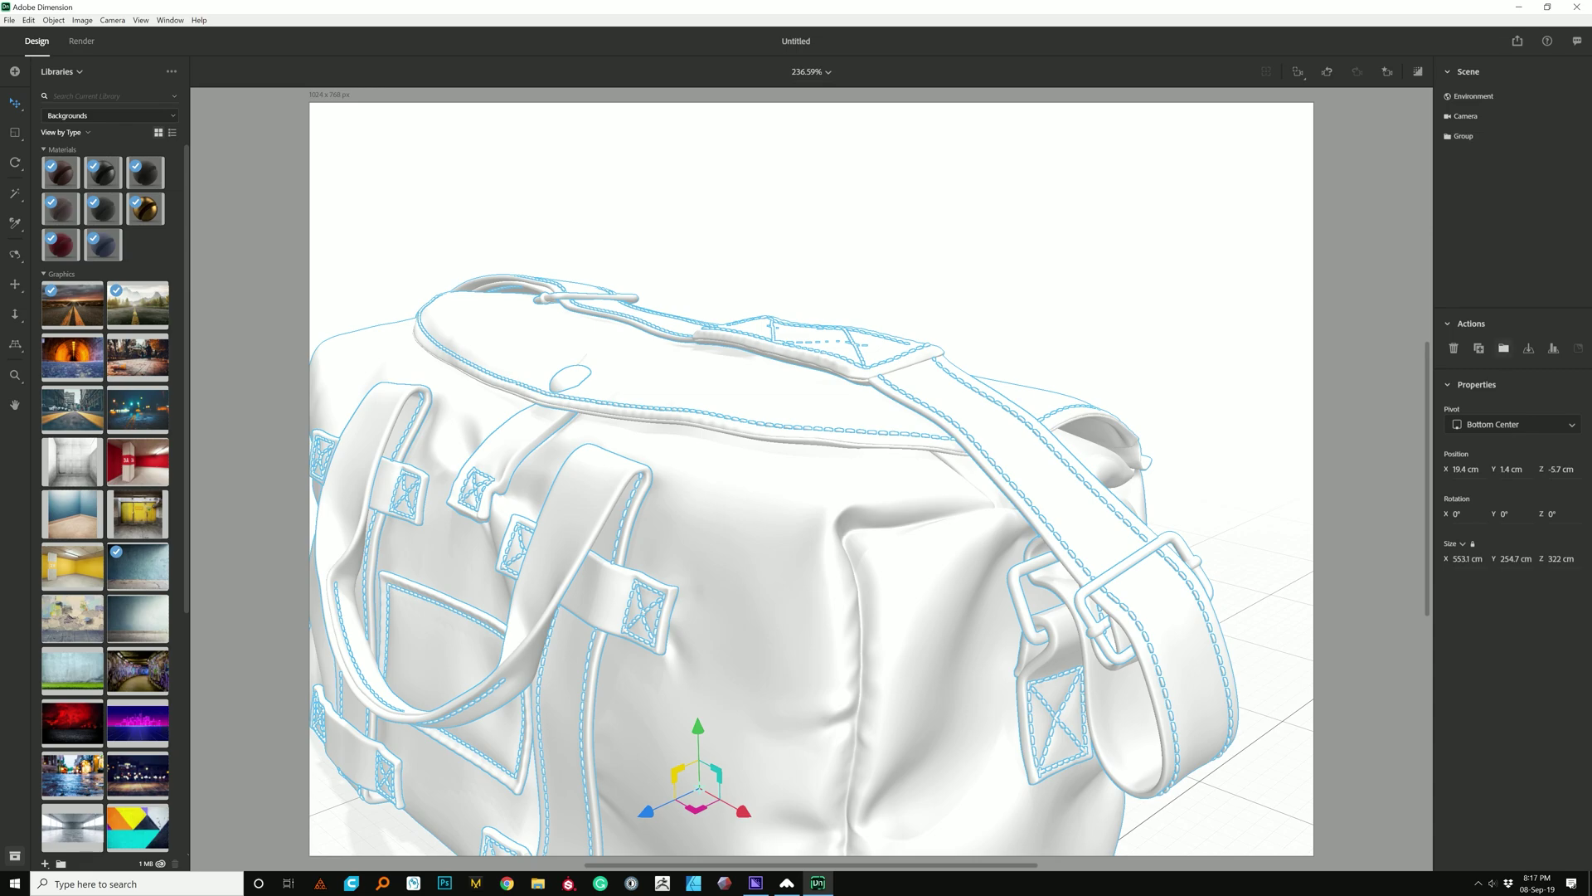
Inspect the bag body's material, then return to the scene list and collapse the group
{"action": "double_click", "coordinate": [751, 556]}
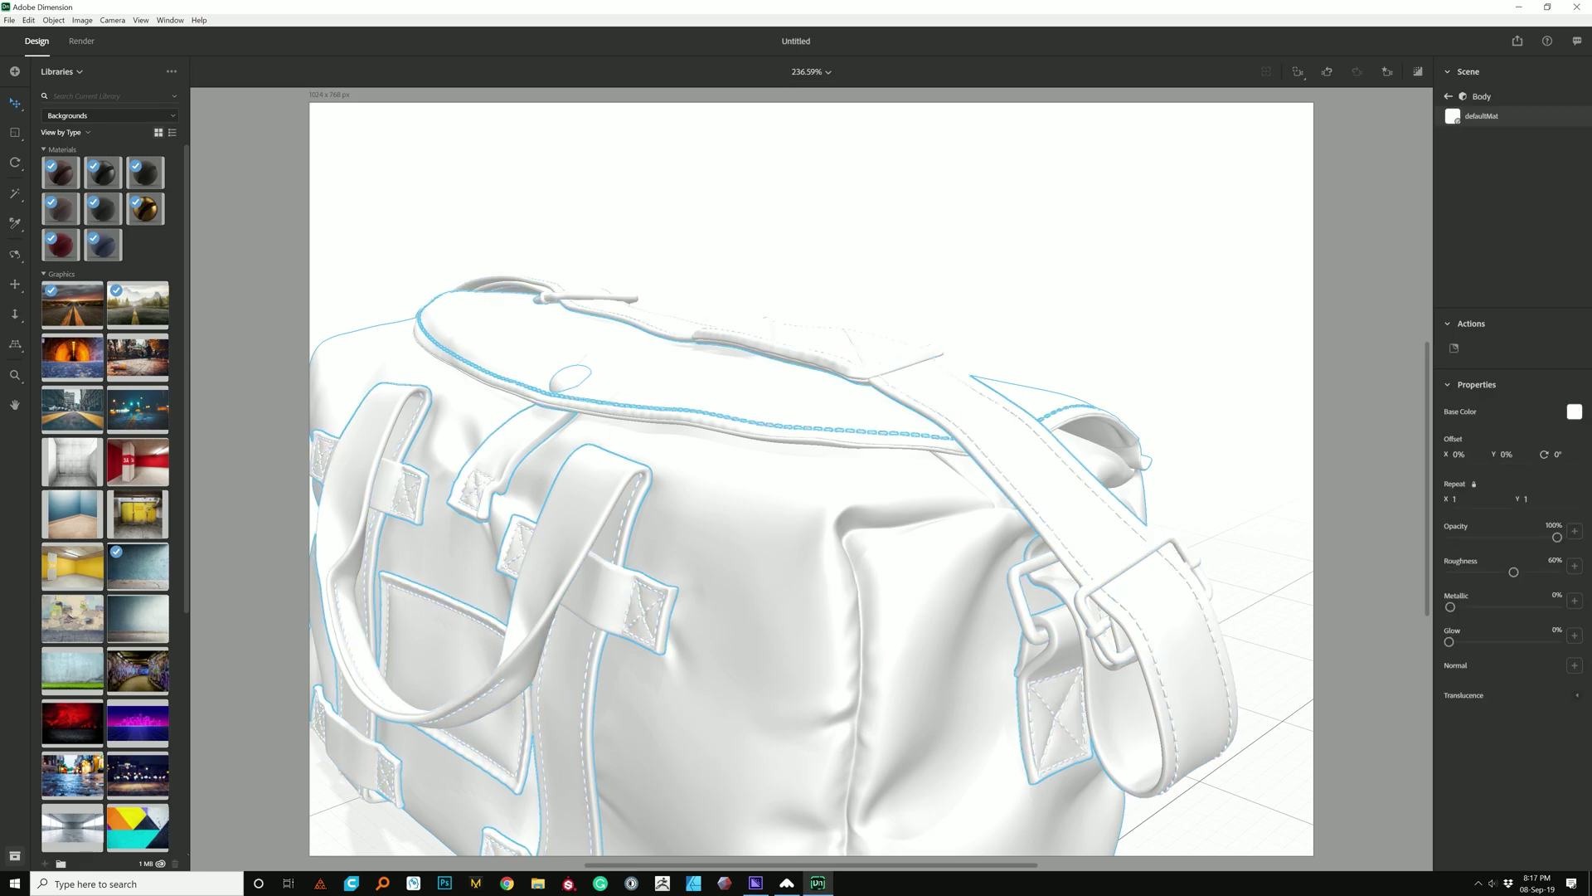
{"action": "left_click", "coordinate": [1449, 97]}
{"action": "left_click", "coordinate": [1465, 136]}
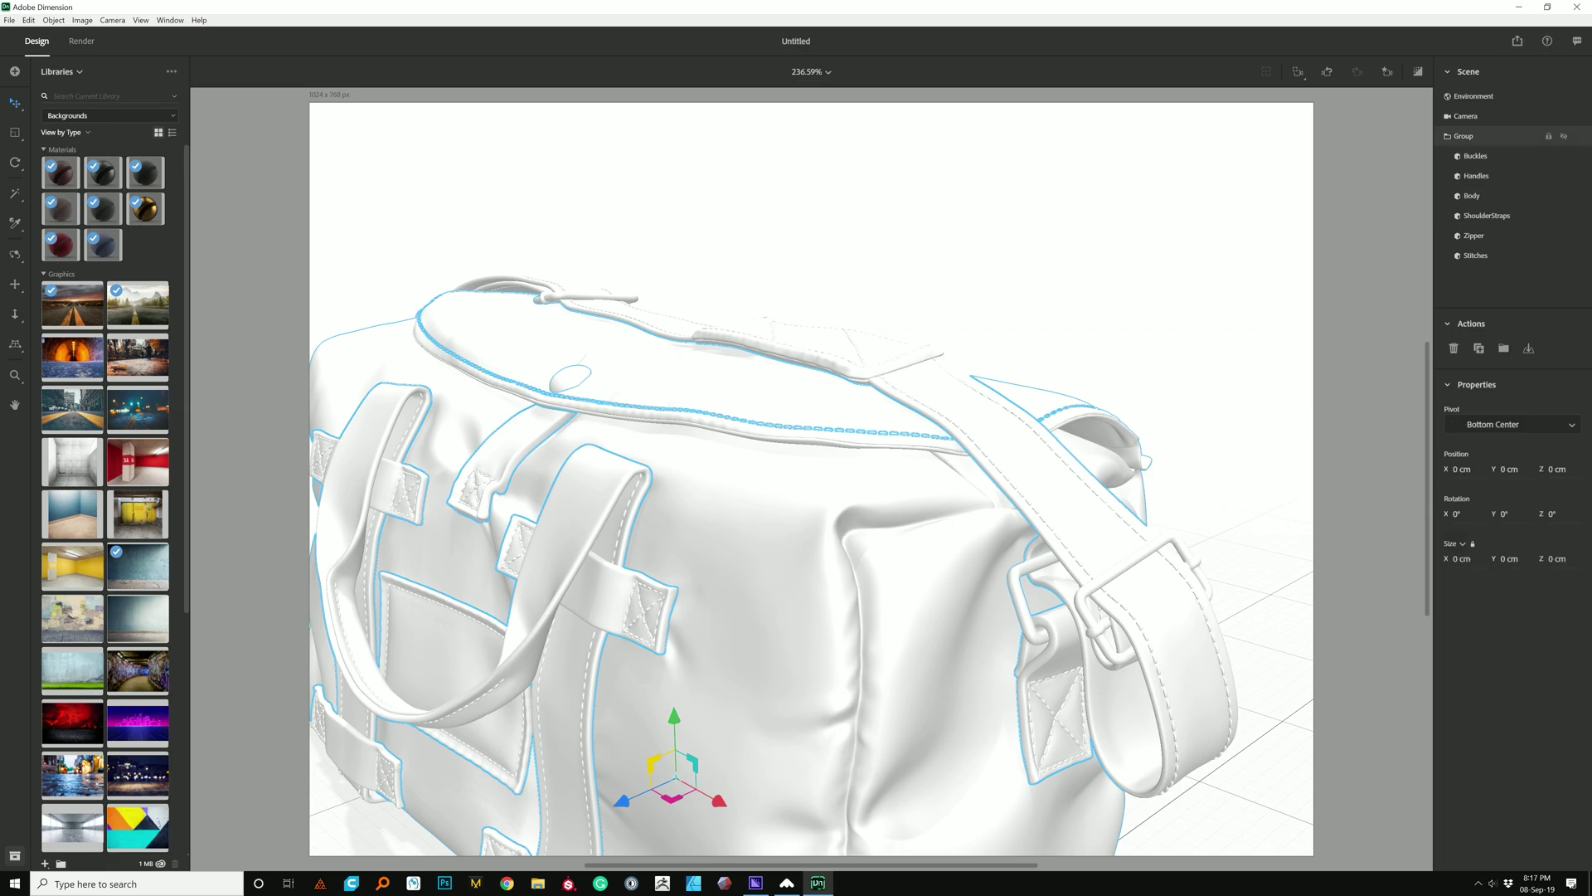
{"action": "left_click", "coordinate": [1448, 137]}
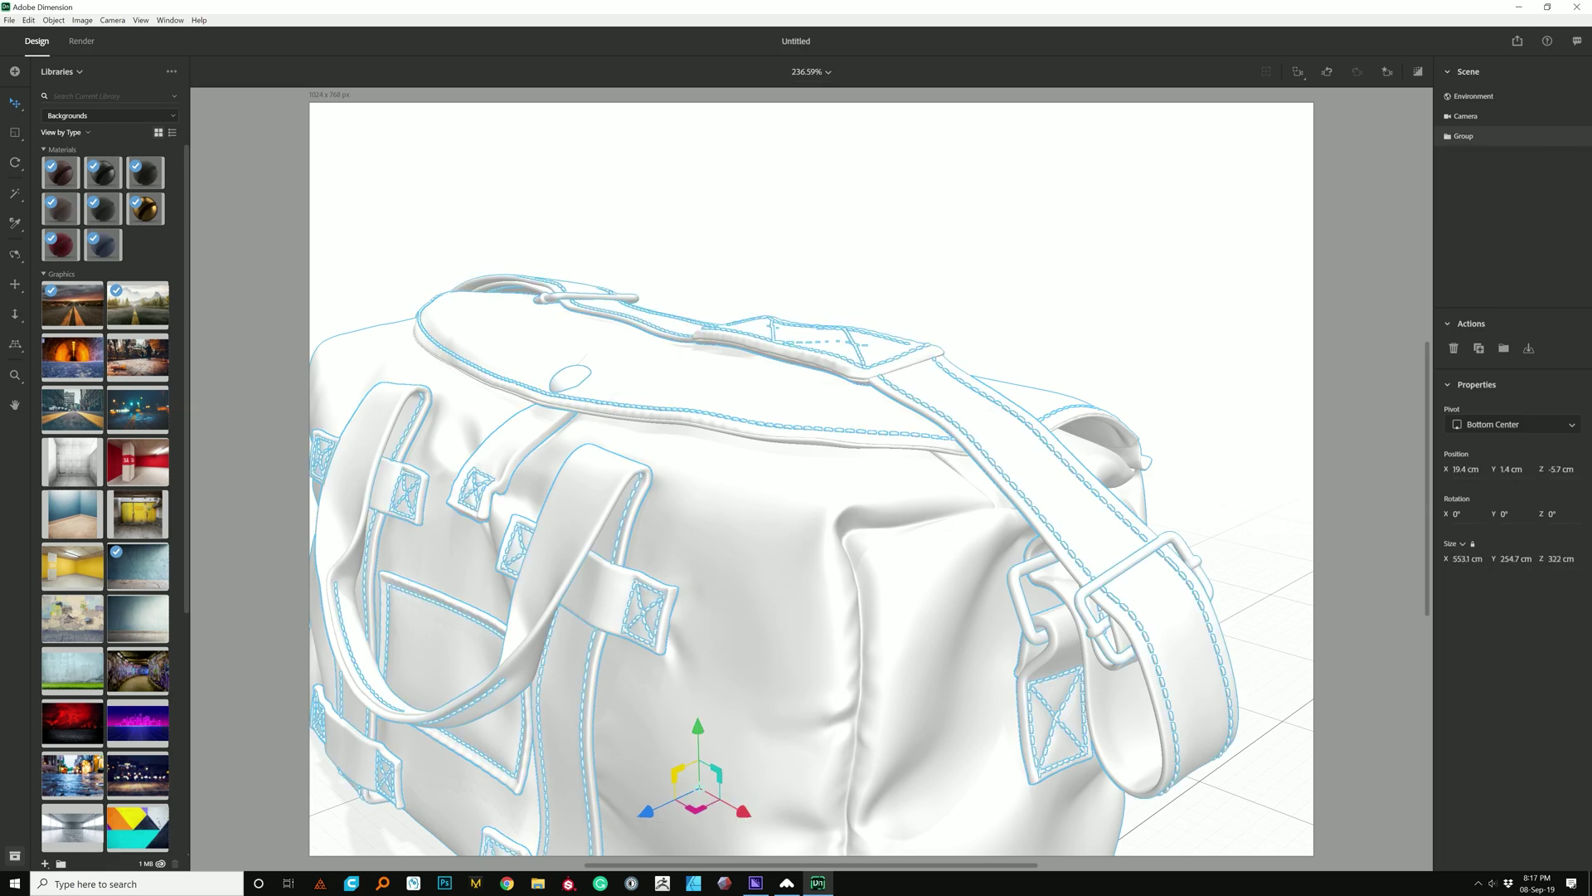
Reframe the camera so the whole duffel bag fits in the canvas and is seen nearly from the front
{"action": "left_click_drag", "start_coordinate": [968, 267], "coordinate": [1072, 292]}
{"action": "right_click_drag", "start_coordinate": [830, 497], "coordinate": [953, 489]}
{"action": "middle_click_drag", "start_coordinate": [829, 580], "coordinate": [895, 435]}
{"action": "scroll", "coordinate": [895, 436], "scroll_direction": "down", "scroll_amount": 3}
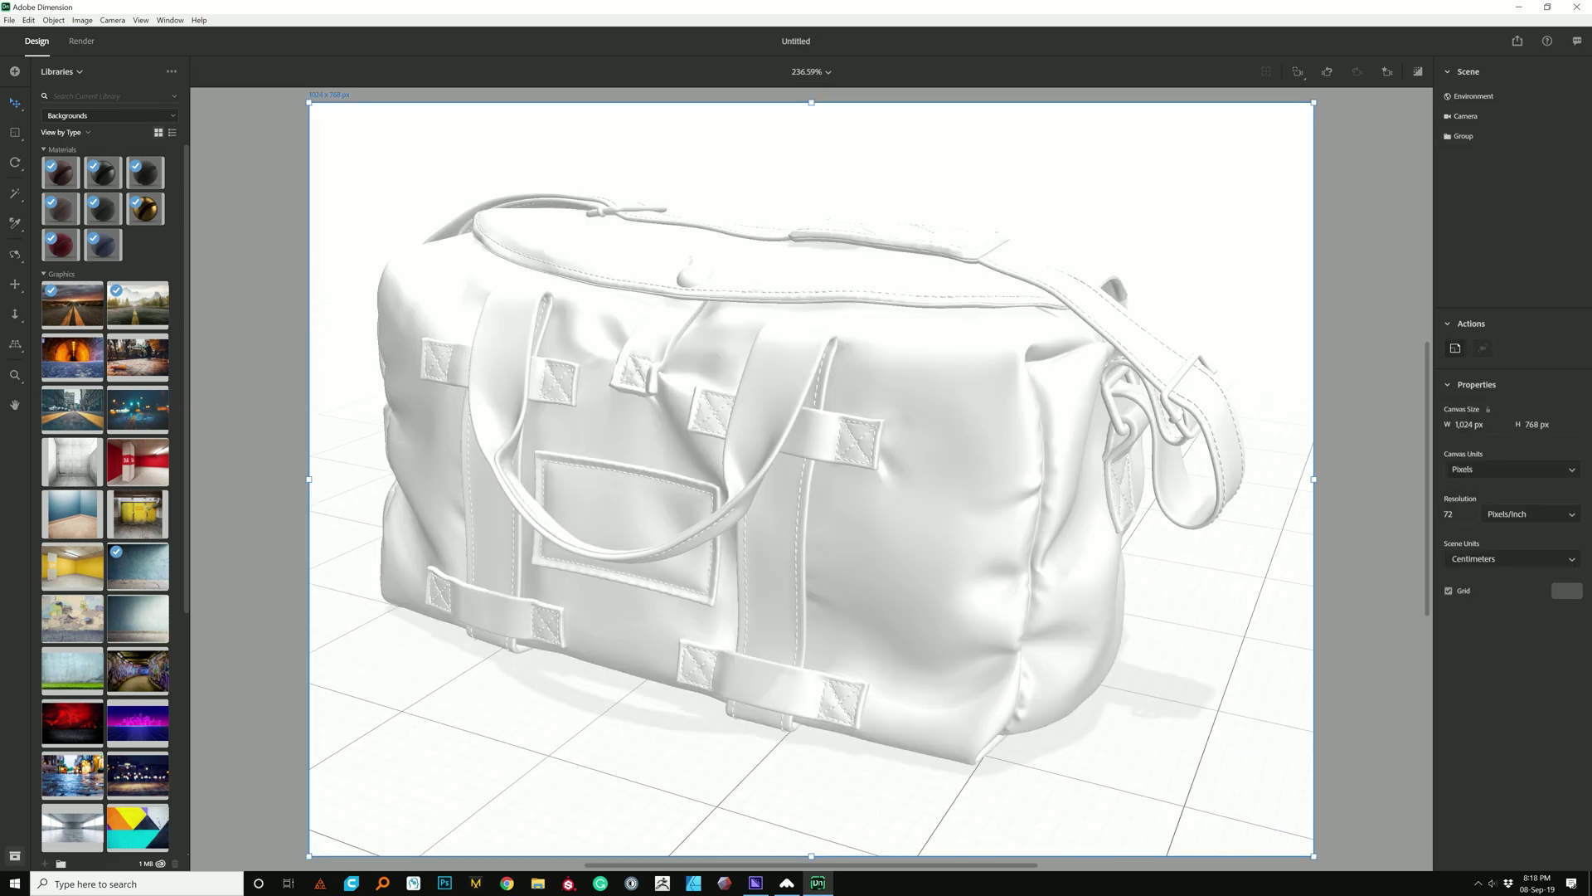
{"action": "right_click_drag", "start_coordinate": [829, 498], "coordinate": [937, 464]}
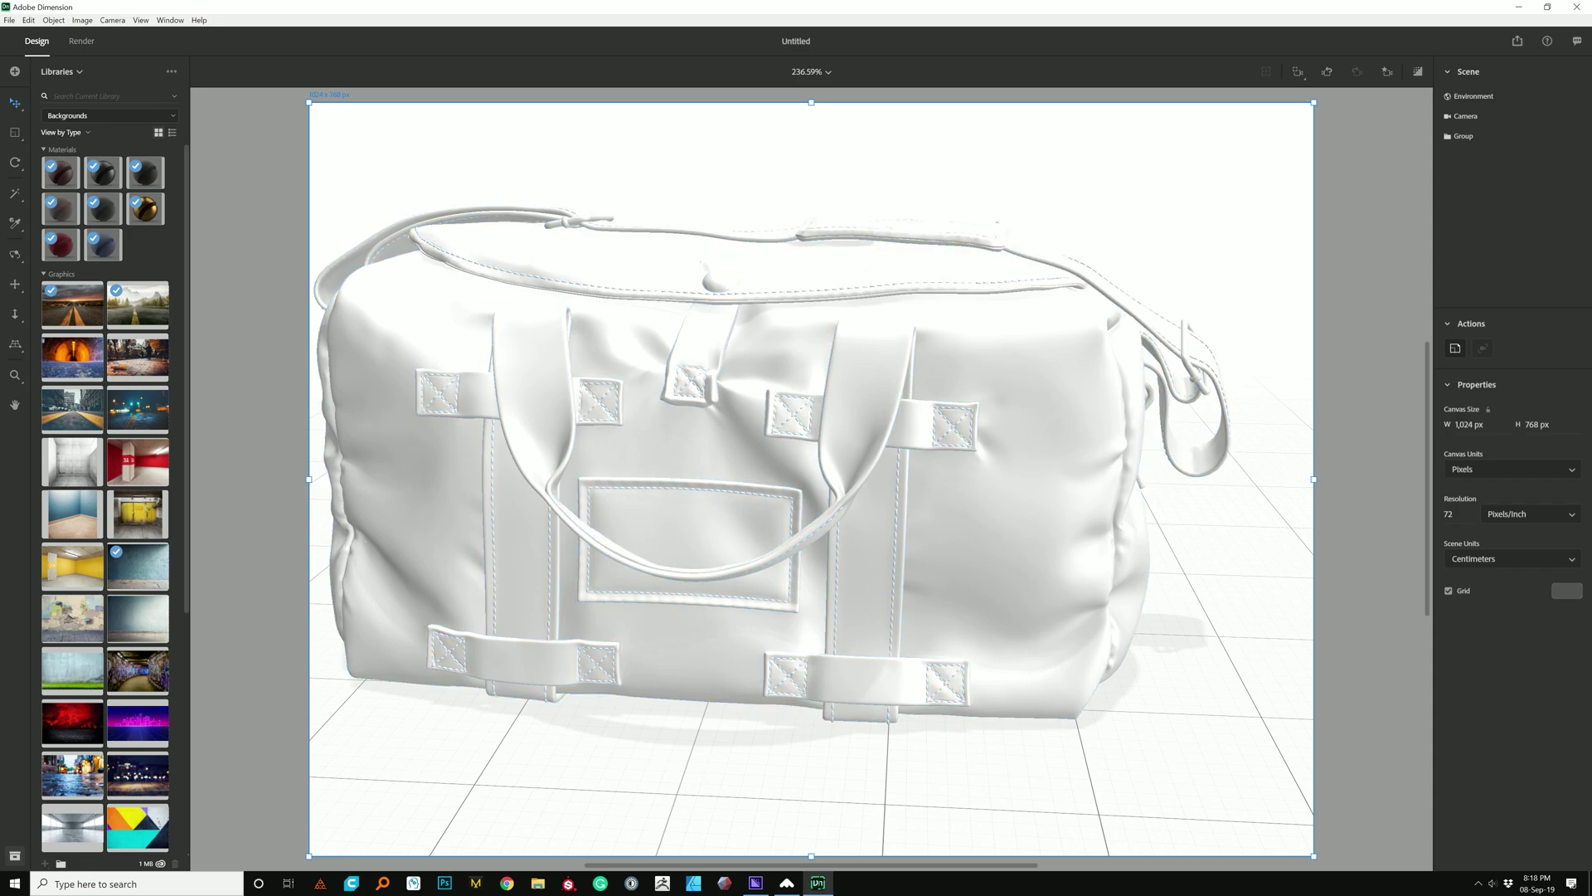
{"action": "scroll", "coordinate": [811, 480], "scroll_direction": "down", "scroll_amount": 5}
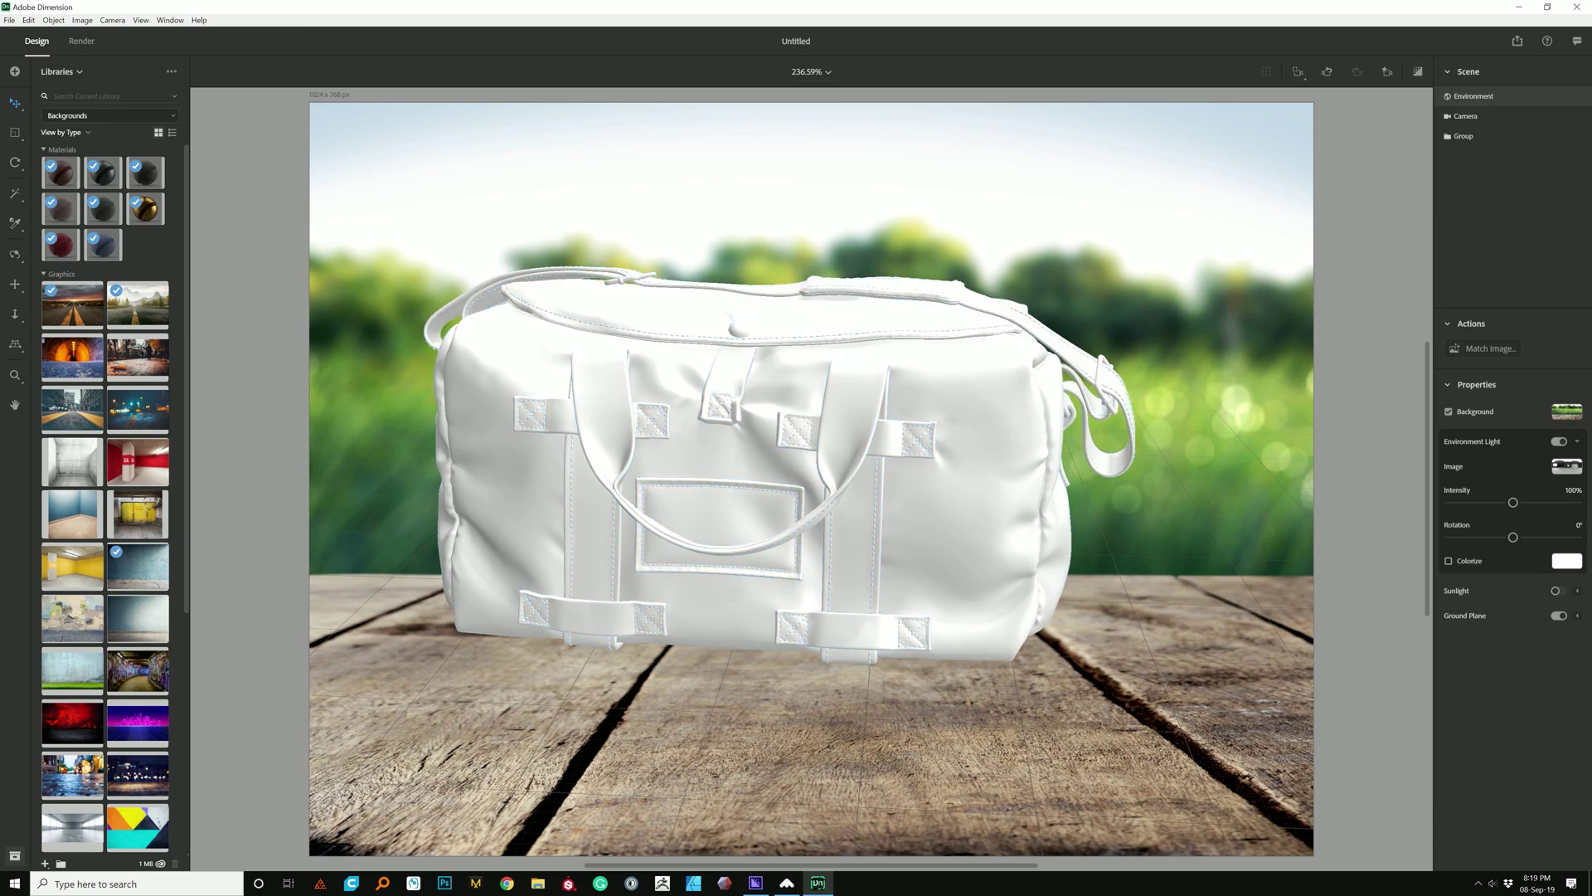
Replace the wooden-table background with the sunset road image Straße über Hügel from the library
{"action": "left_click", "coordinate": [1485, 348]}
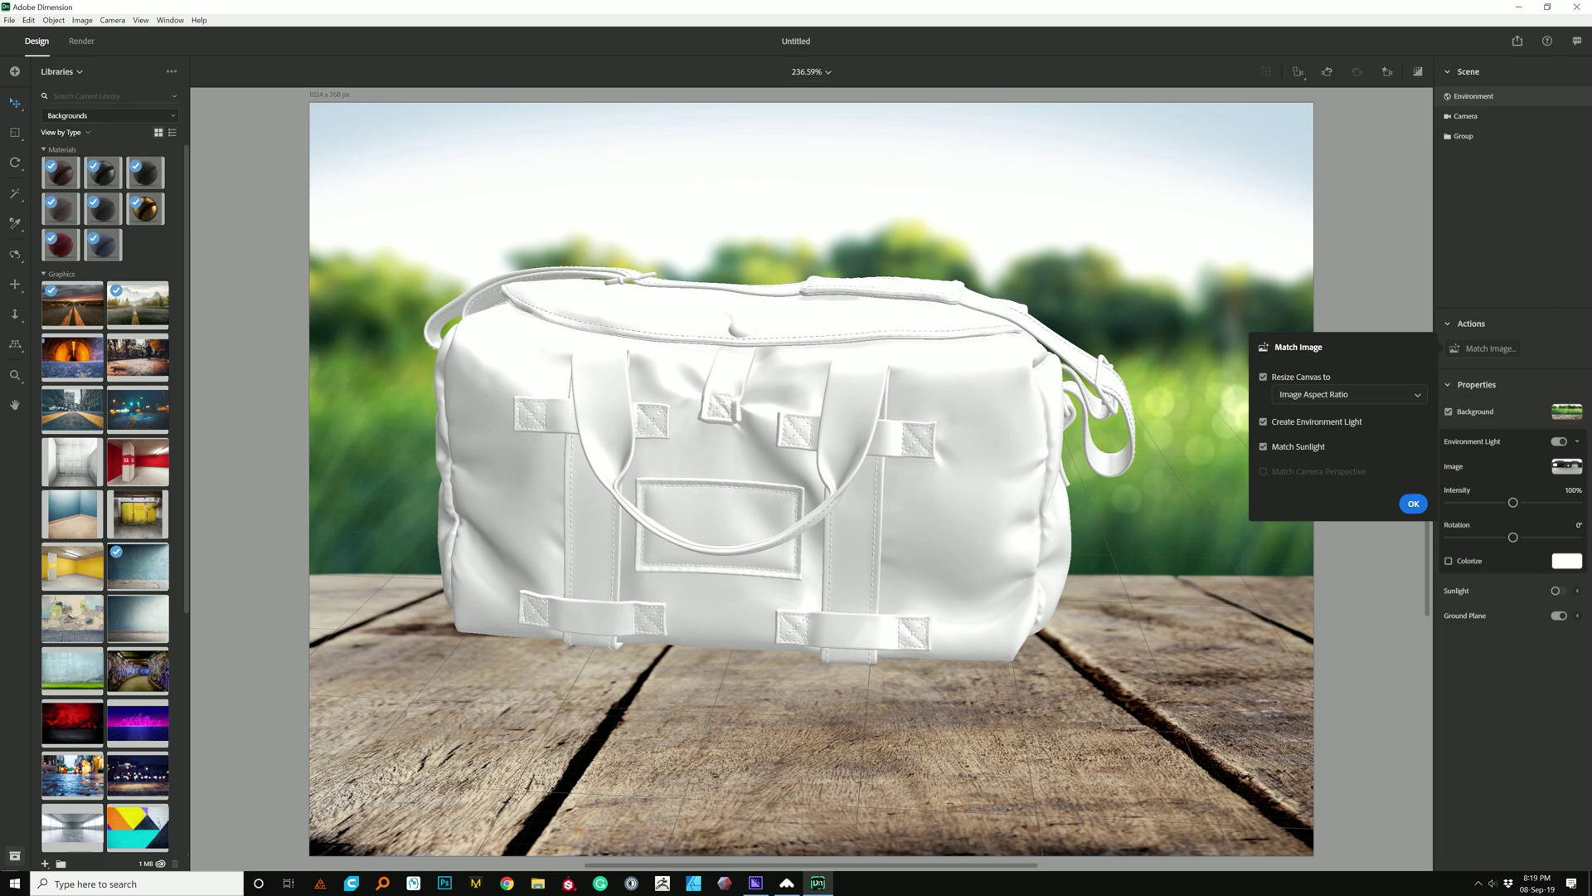
{"action": "left_click", "coordinate": [137, 567]}
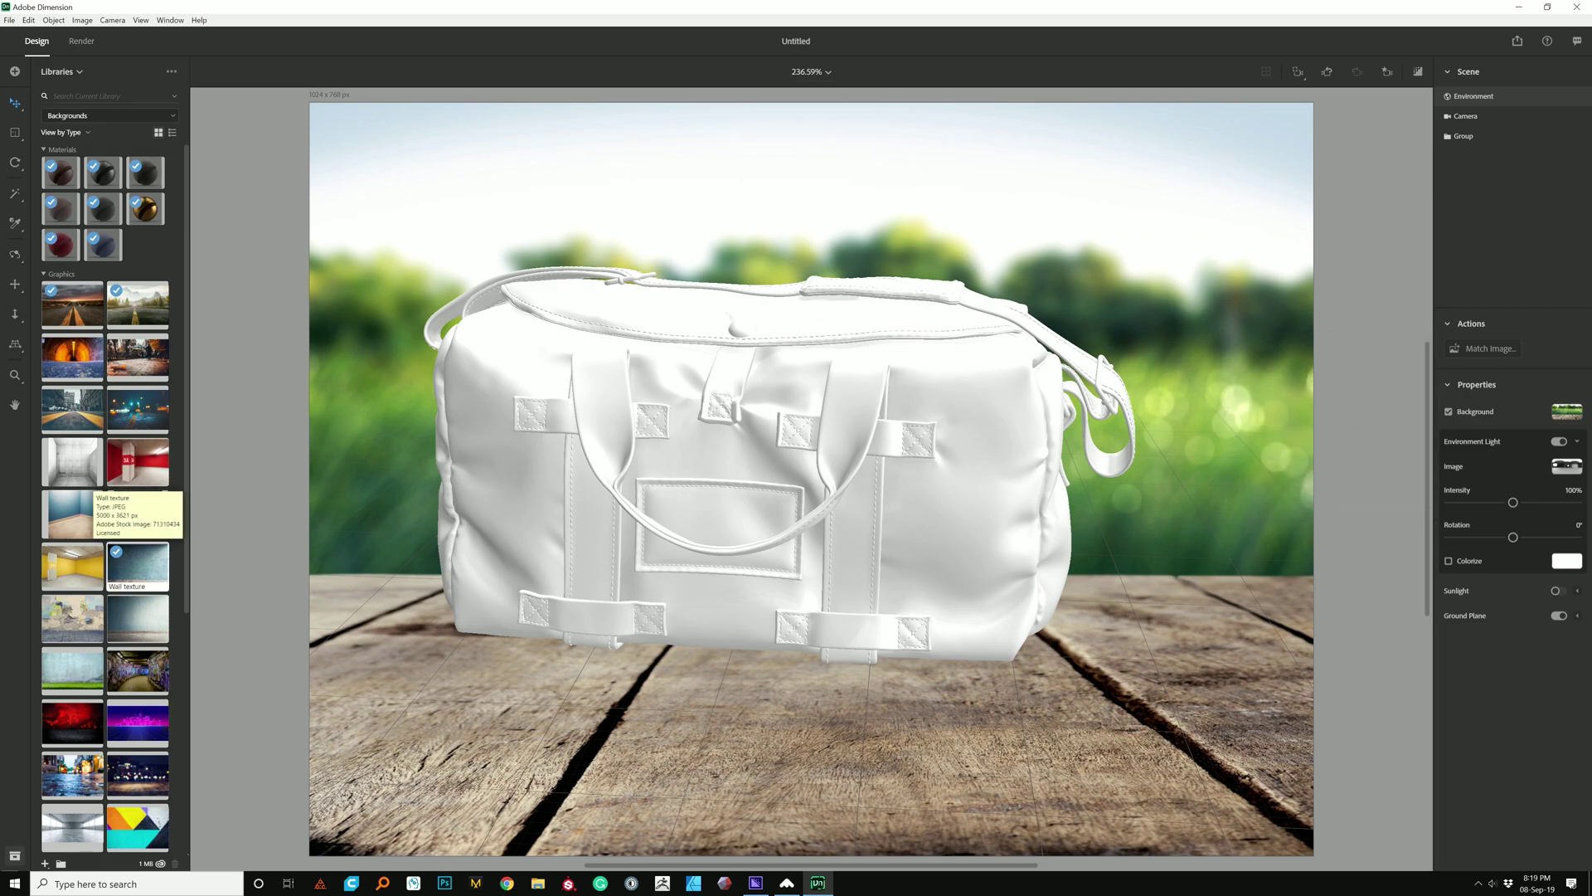
{"action": "left_click", "coordinate": [72, 410]}
{"action": "left_click", "coordinate": [72, 305]}
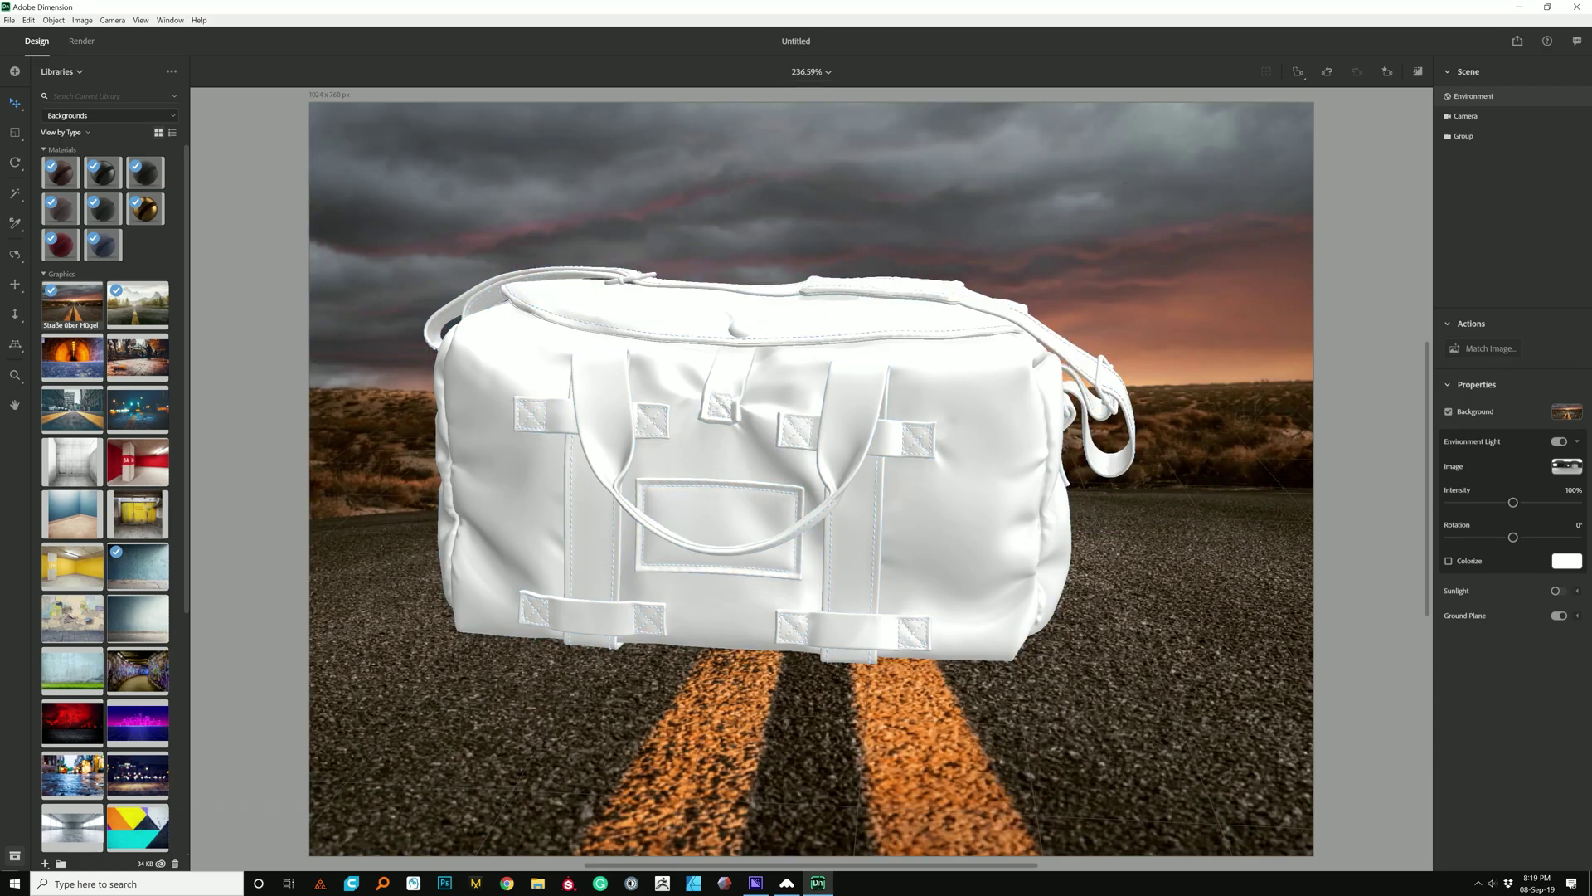
Match the scene to the road image, with canvas resized to Image Aspect Ratio and environment light, sunlight and camera perspective matching enabled
{"action": "left_click", "coordinate": [1484, 348]}
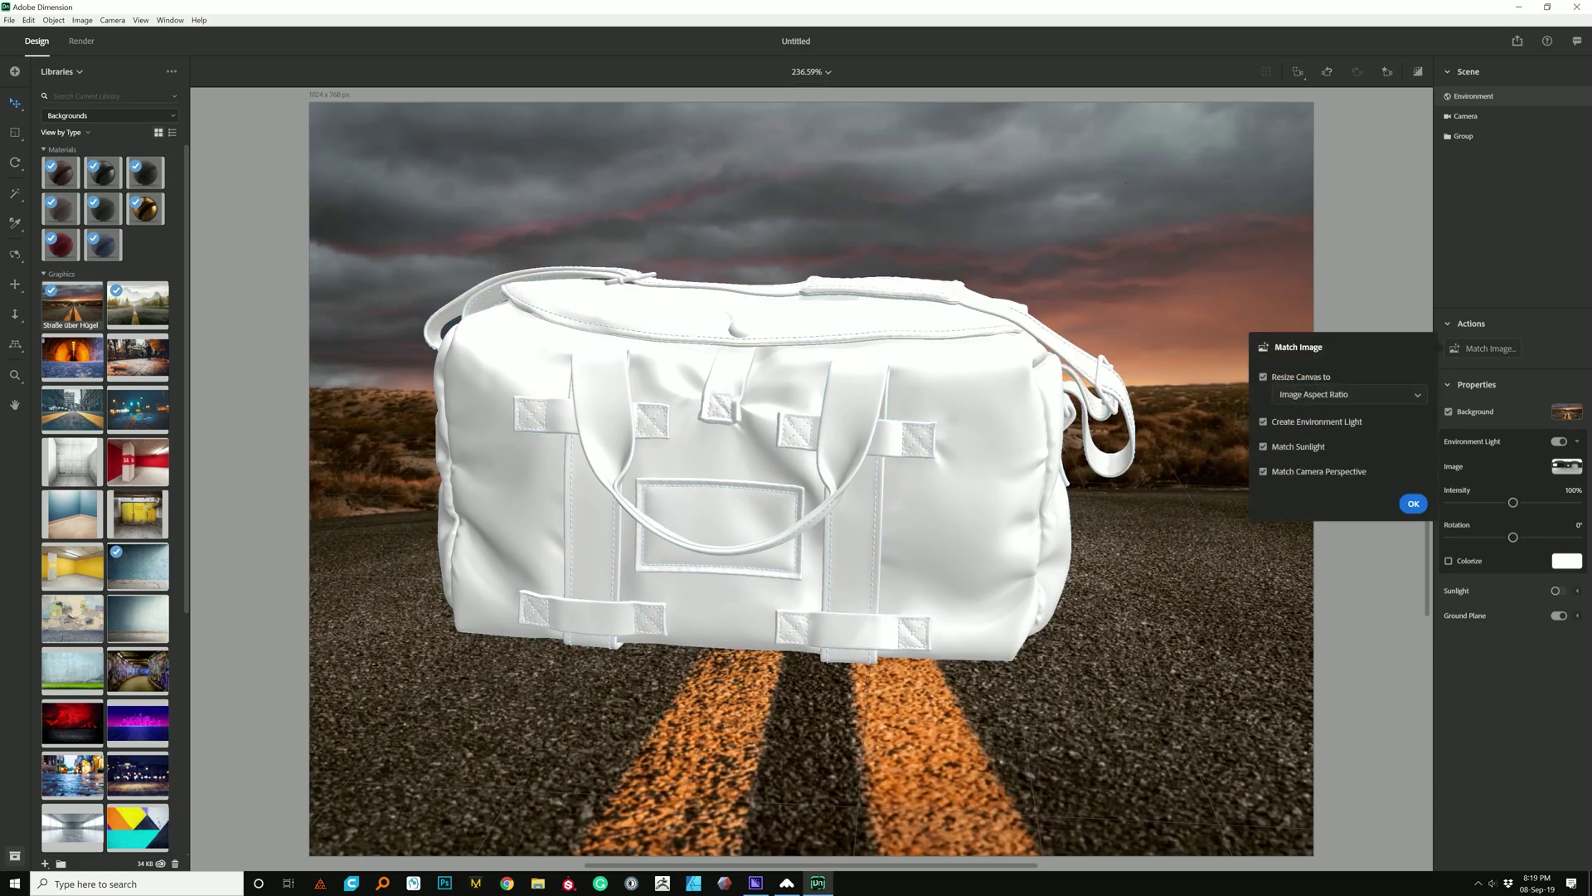
{"action": "key", "text": "Return"}
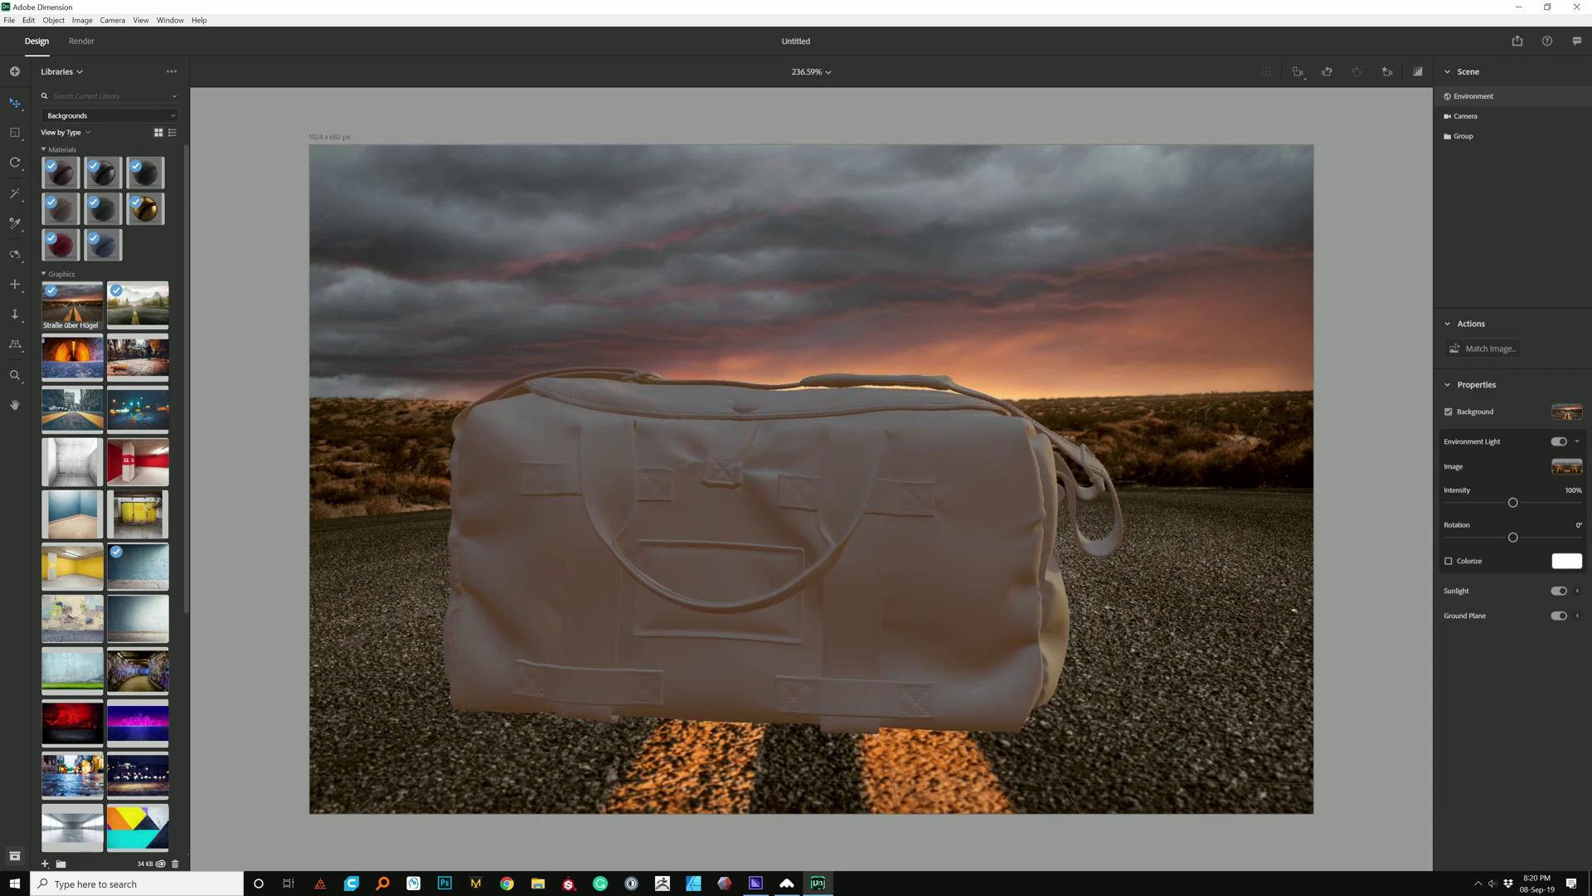
Pan and dolly the camera so the bag sits large and roughly centred over the road's yellow lines
{"action": "left_click_drag", "start_coordinate": [796, 498], "coordinate": [759, 622]}
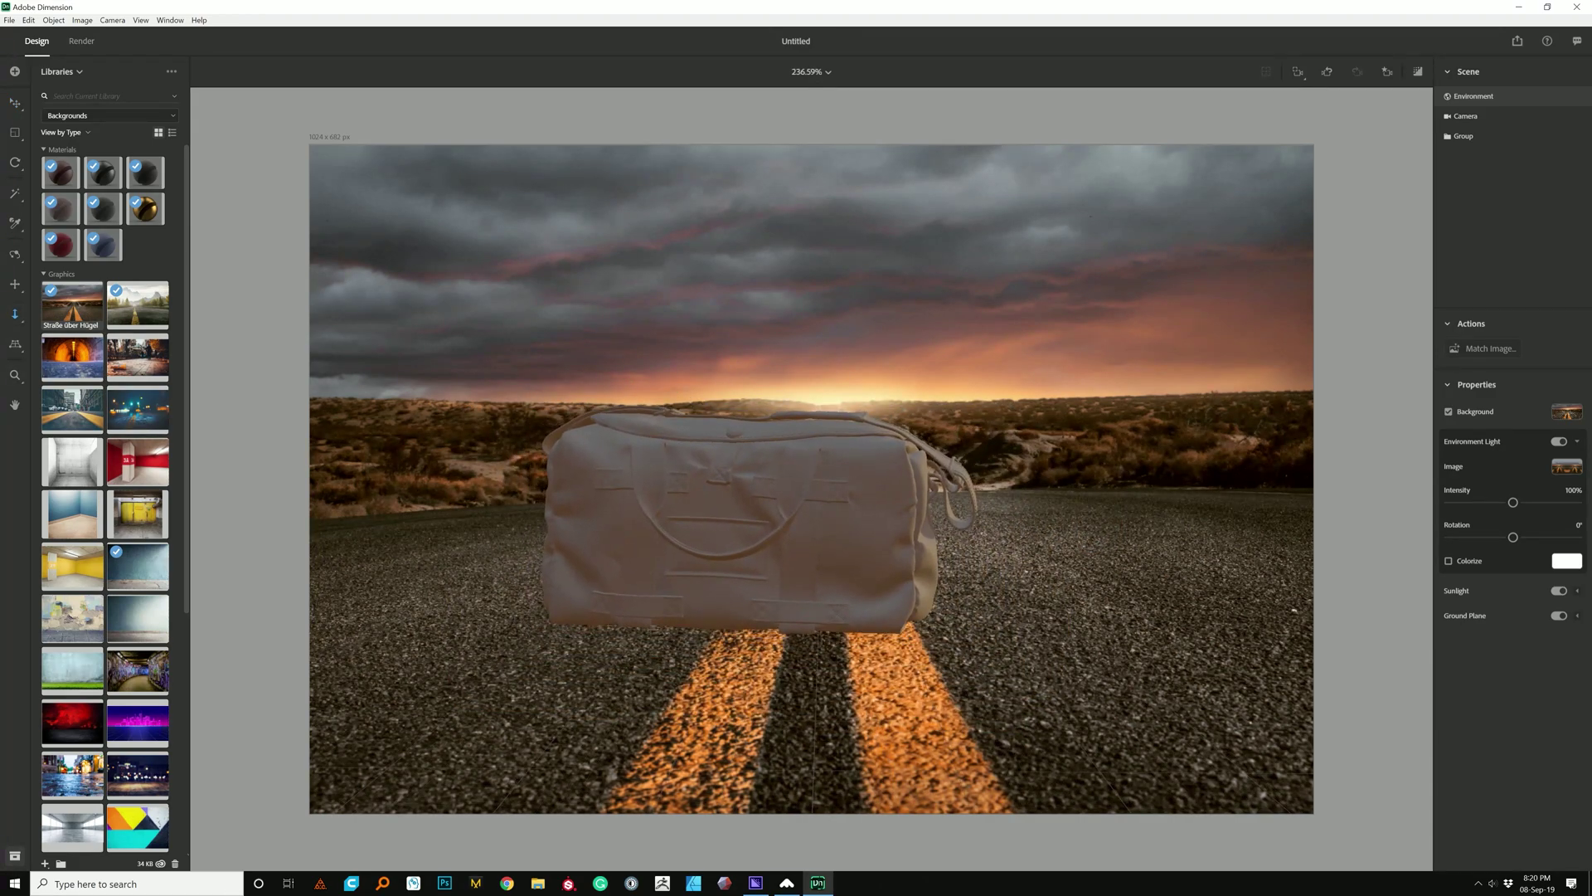
{"action": "left_click", "coordinate": [15, 285]}
{"action": "left_click_drag", "start_coordinate": [747, 522], "coordinate": [835, 514]}
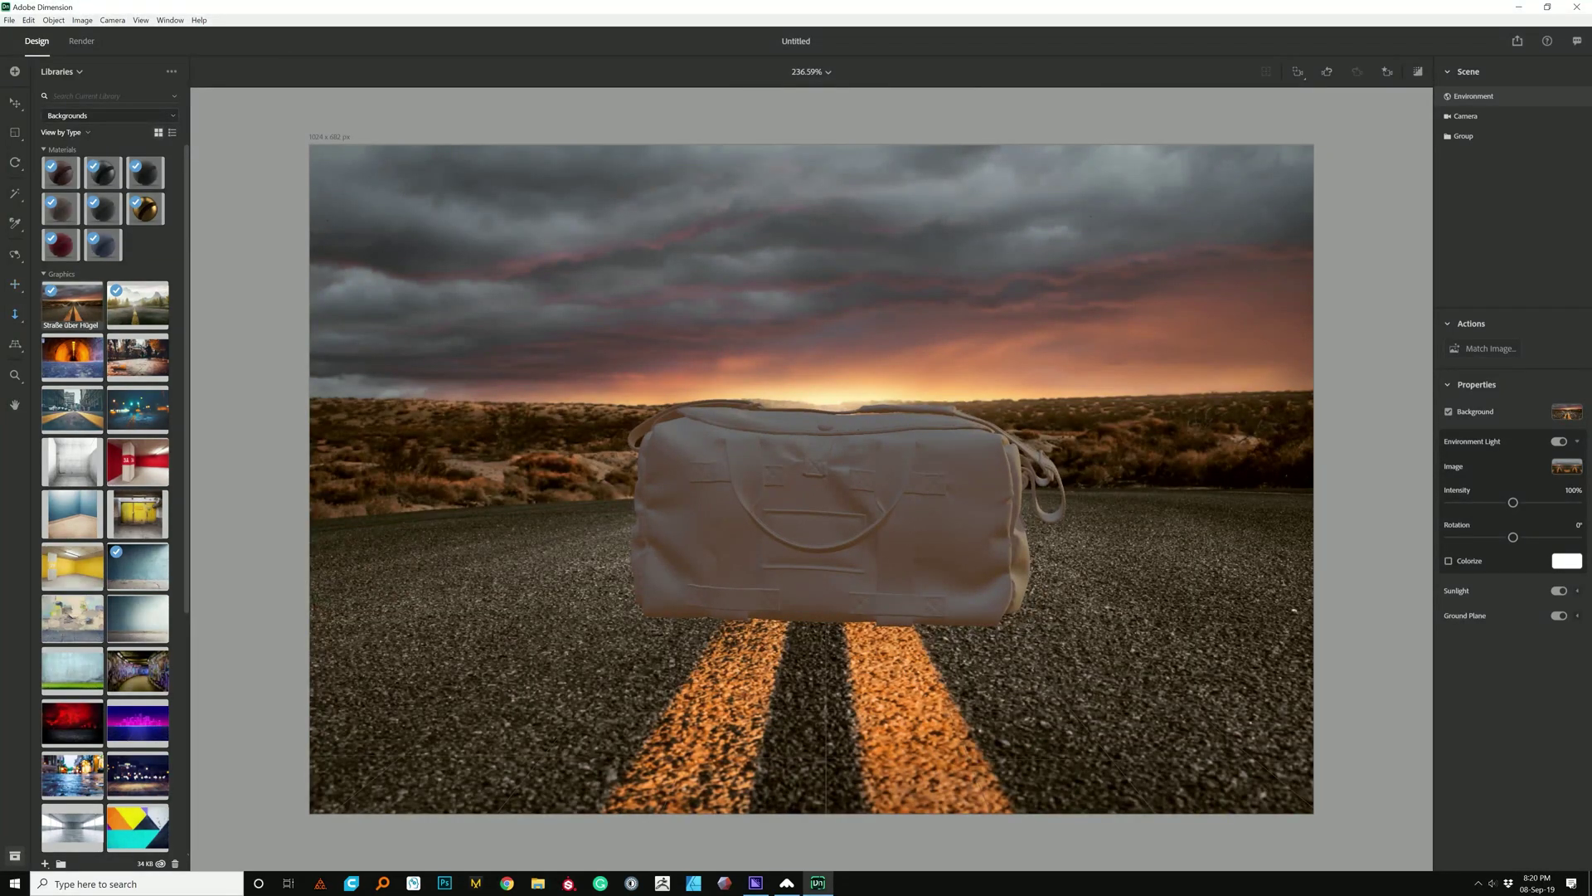
{"action": "left_click_drag", "start_coordinate": [796, 564], "coordinate": [873, 477]}
{"action": "left_click", "coordinate": [15, 284]}
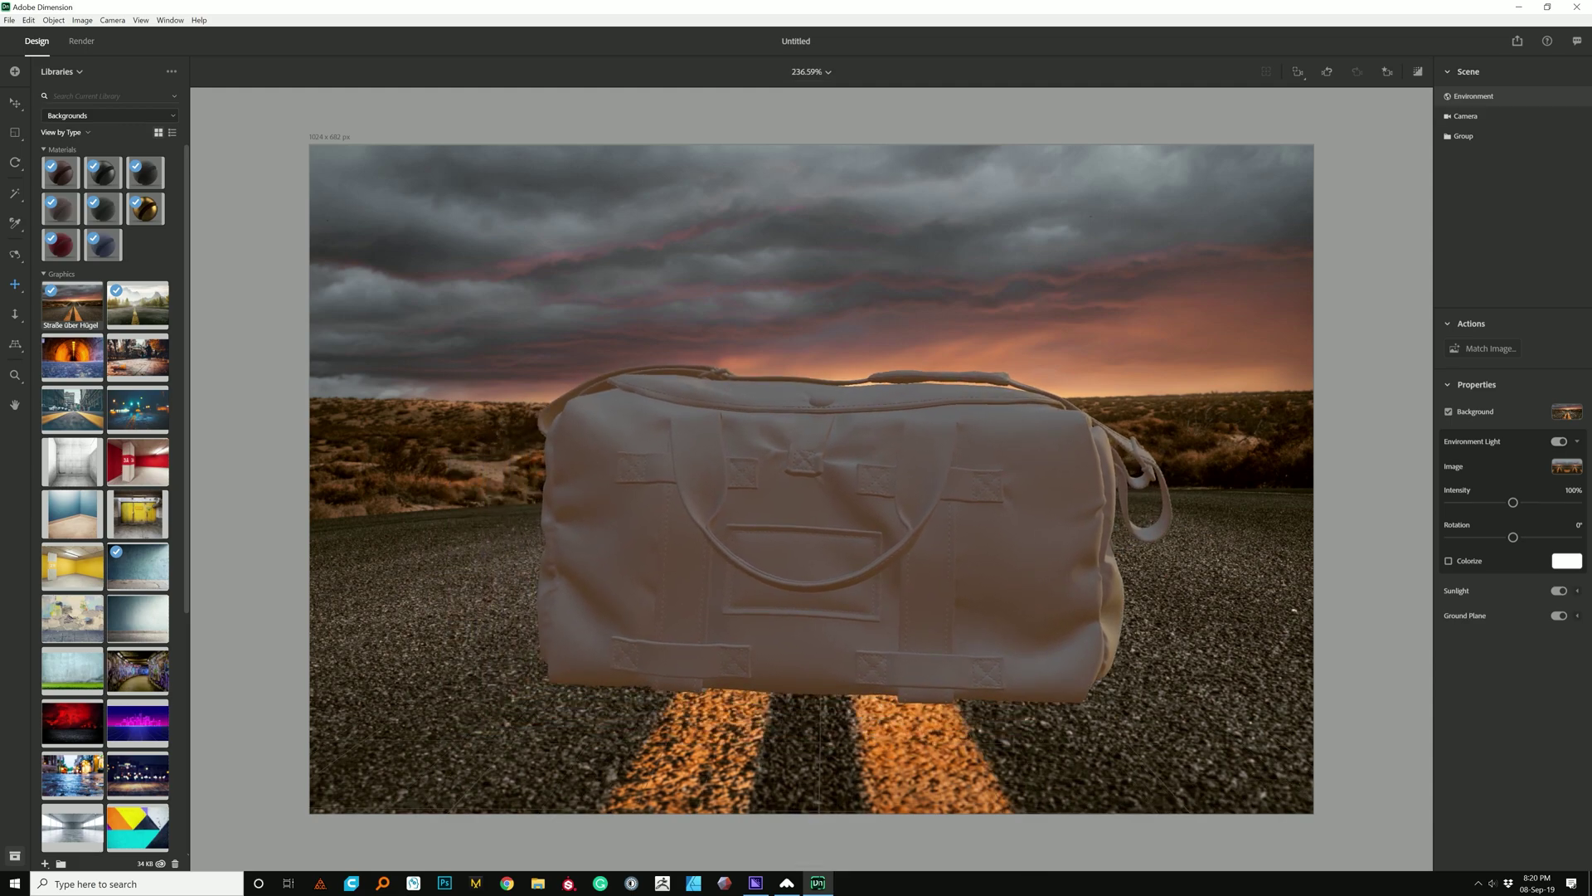
Set the environment light to 109% intensity and -33.2° rotation, and the sunlight to 18% intensity and about -77° rotation
{"action": "mouse_move", "coordinate": [1512, 537]}
{"action": "left_mouse_down"}
{"action": "mouse_move", "coordinate": [1457, 537]}
{"action": "mouse_move", "coordinate": [1488, 536]}
{"action": "left_mouse_up"}
{"action": "mouse_move", "coordinate": [1512, 537]}
{"action": "left_mouse_down"}
{"action": "mouse_move", "coordinate": [1461, 537]}
{"action": "mouse_move", "coordinate": [1538, 538]}
{"action": "mouse_move", "coordinate": [1497, 537]}
{"action": "mouse_move", "coordinate": [1547, 501]}
{"action": "mouse_move", "coordinate": [1518, 502]}
{"action": "left_mouse_up"}
{"action": "left_click", "coordinate": [1577, 590]}
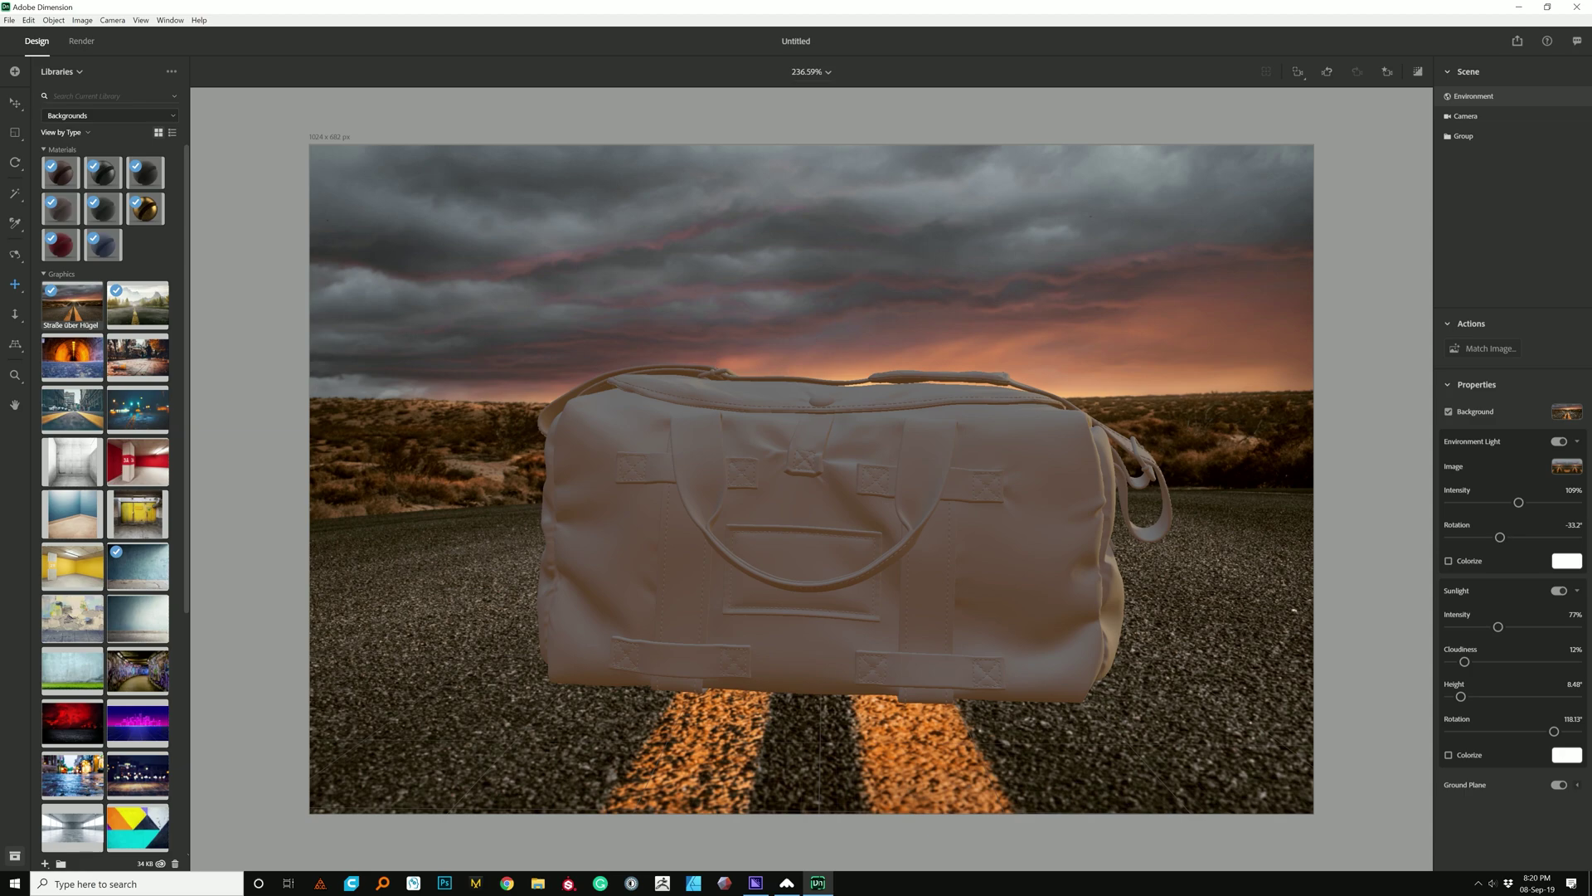
{"action": "mouse_move", "coordinate": [1554, 730]}
{"action": "left_mouse_down"}
{"action": "mouse_move", "coordinate": [1535, 731]}
{"action": "mouse_move", "coordinate": [1575, 732]}
{"action": "mouse_move", "coordinate": [1555, 732]}
{"action": "left_mouse_up"}
{"action": "left_click_drag", "start_coordinate": [1556, 731], "coordinate": [1485, 732]}
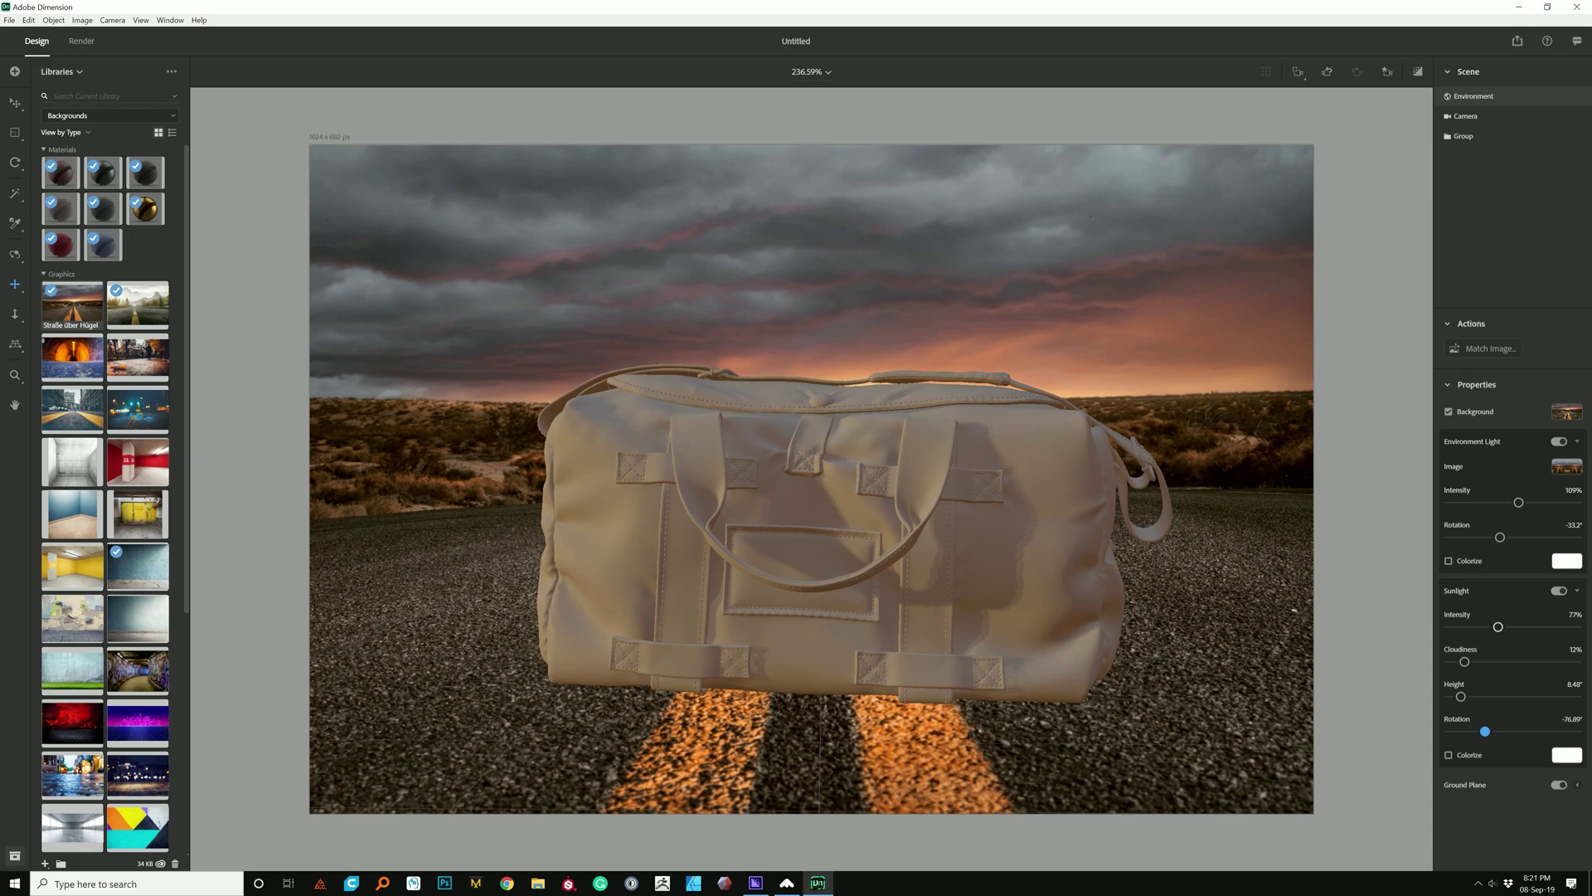
{"action": "left_click_drag", "start_coordinate": [1498, 627], "coordinate": [1461, 627]}
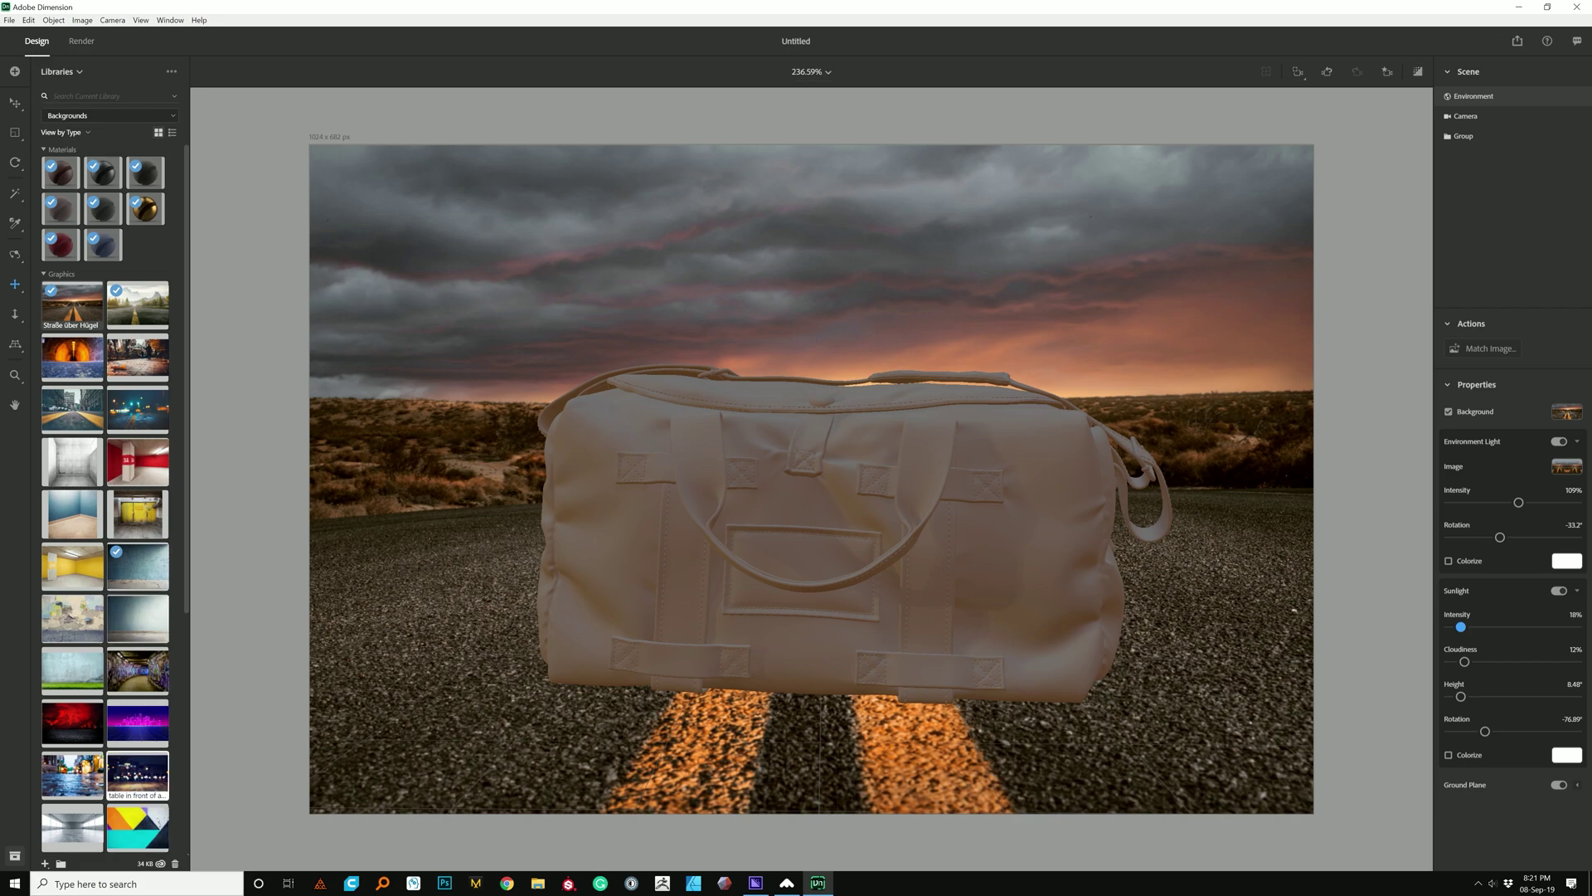
Replace the background with the night-time wooden table image and match canvas aspect ratio, environment light, sunlight and camera perspective to it
{"action": "left_click", "coordinate": [137, 773]}
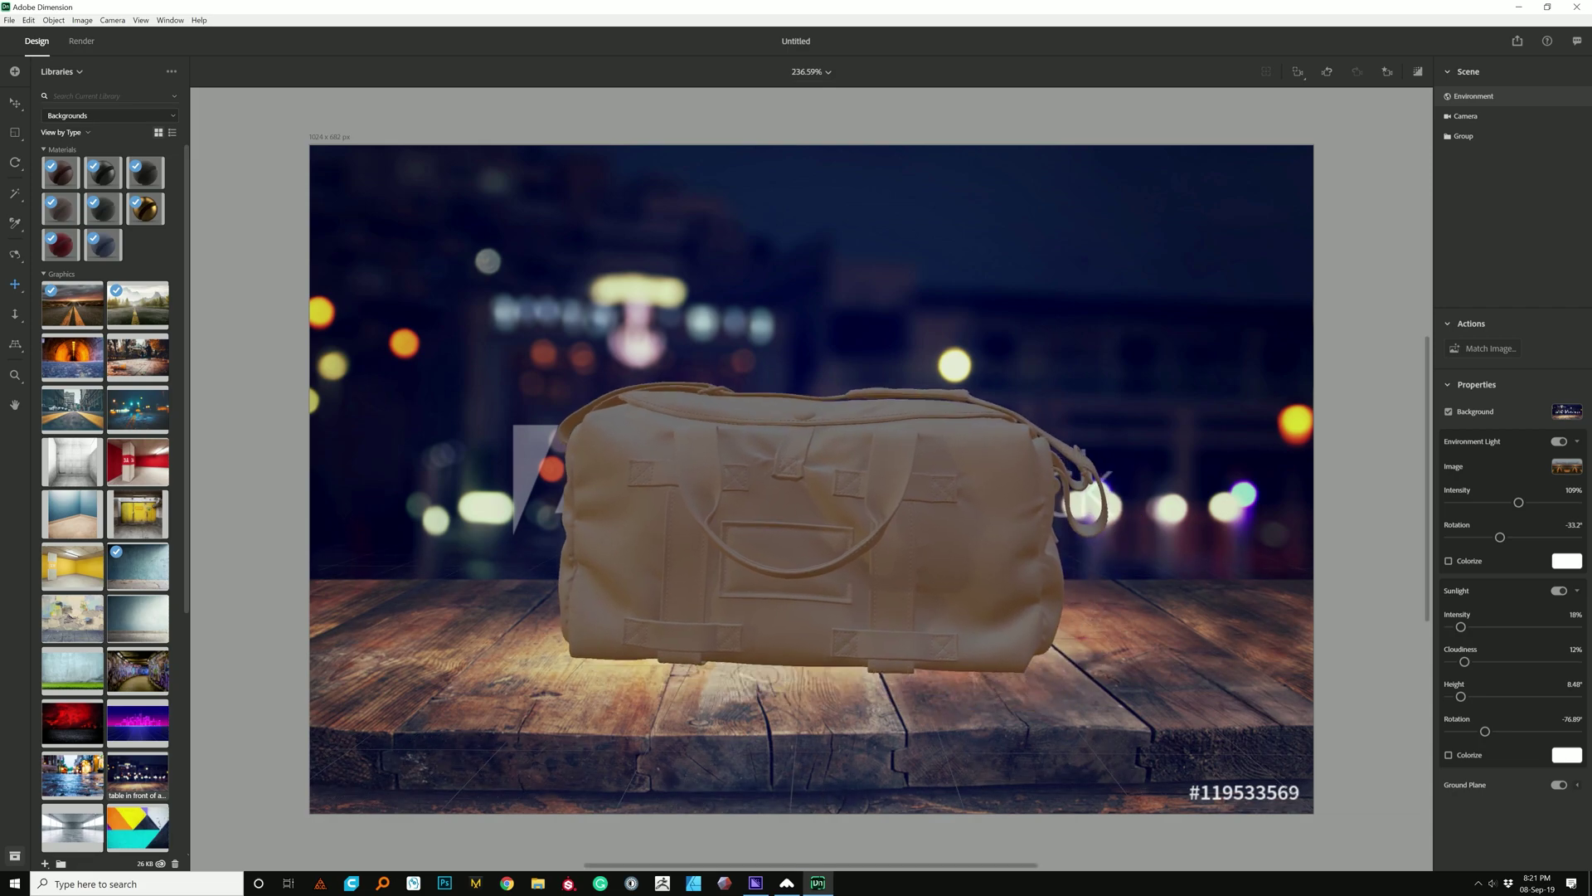
{"action": "left_click", "coordinate": [1483, 348]}
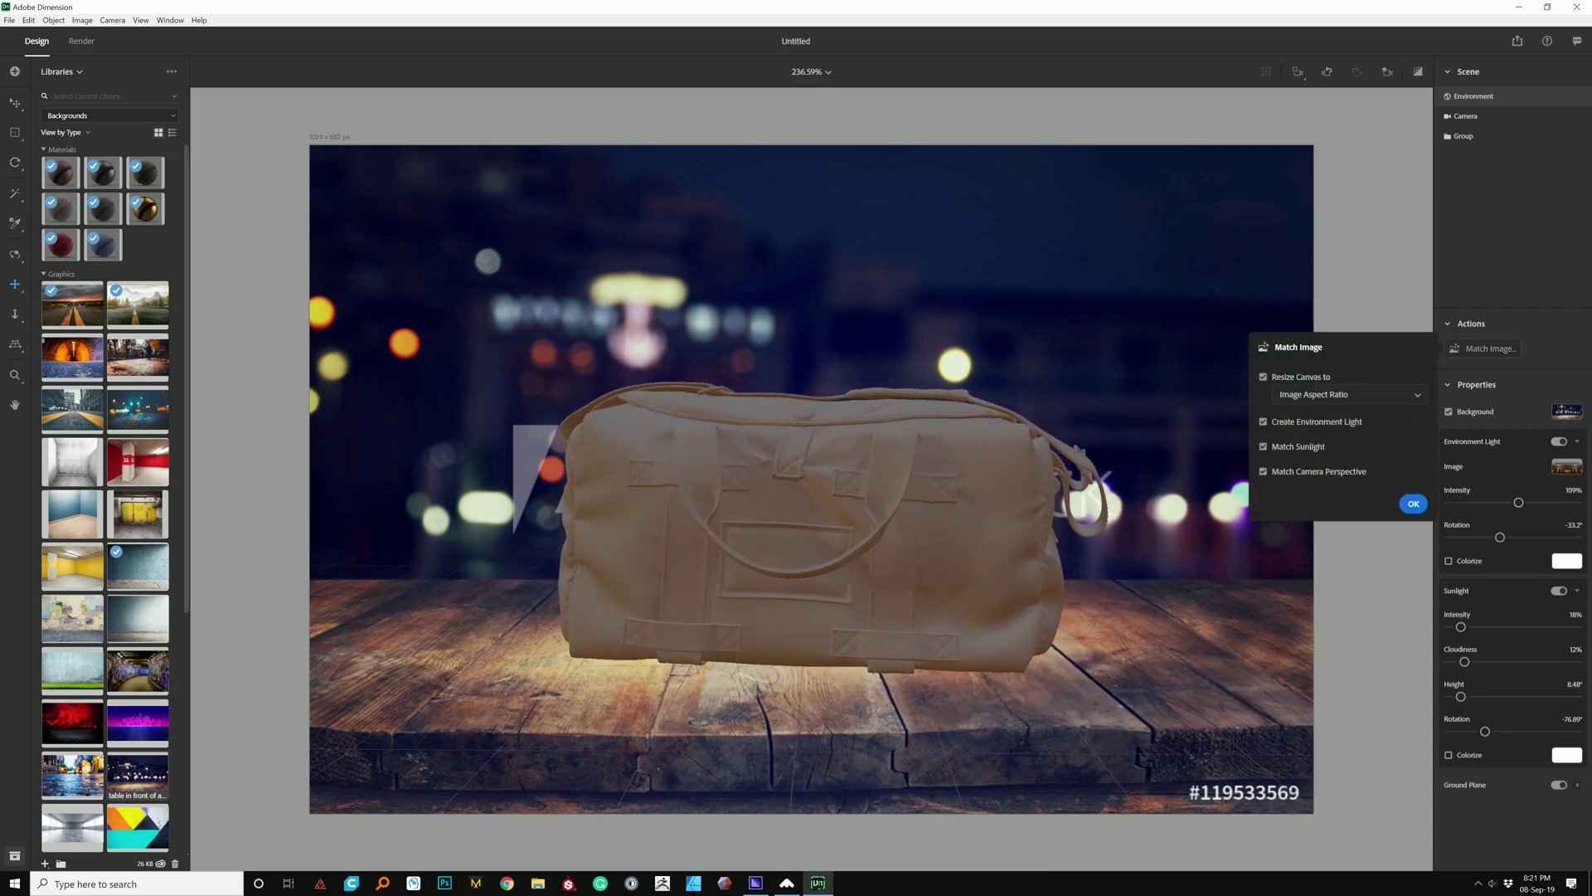
{"action": "left_click", "coordinate": [1413, 503]}
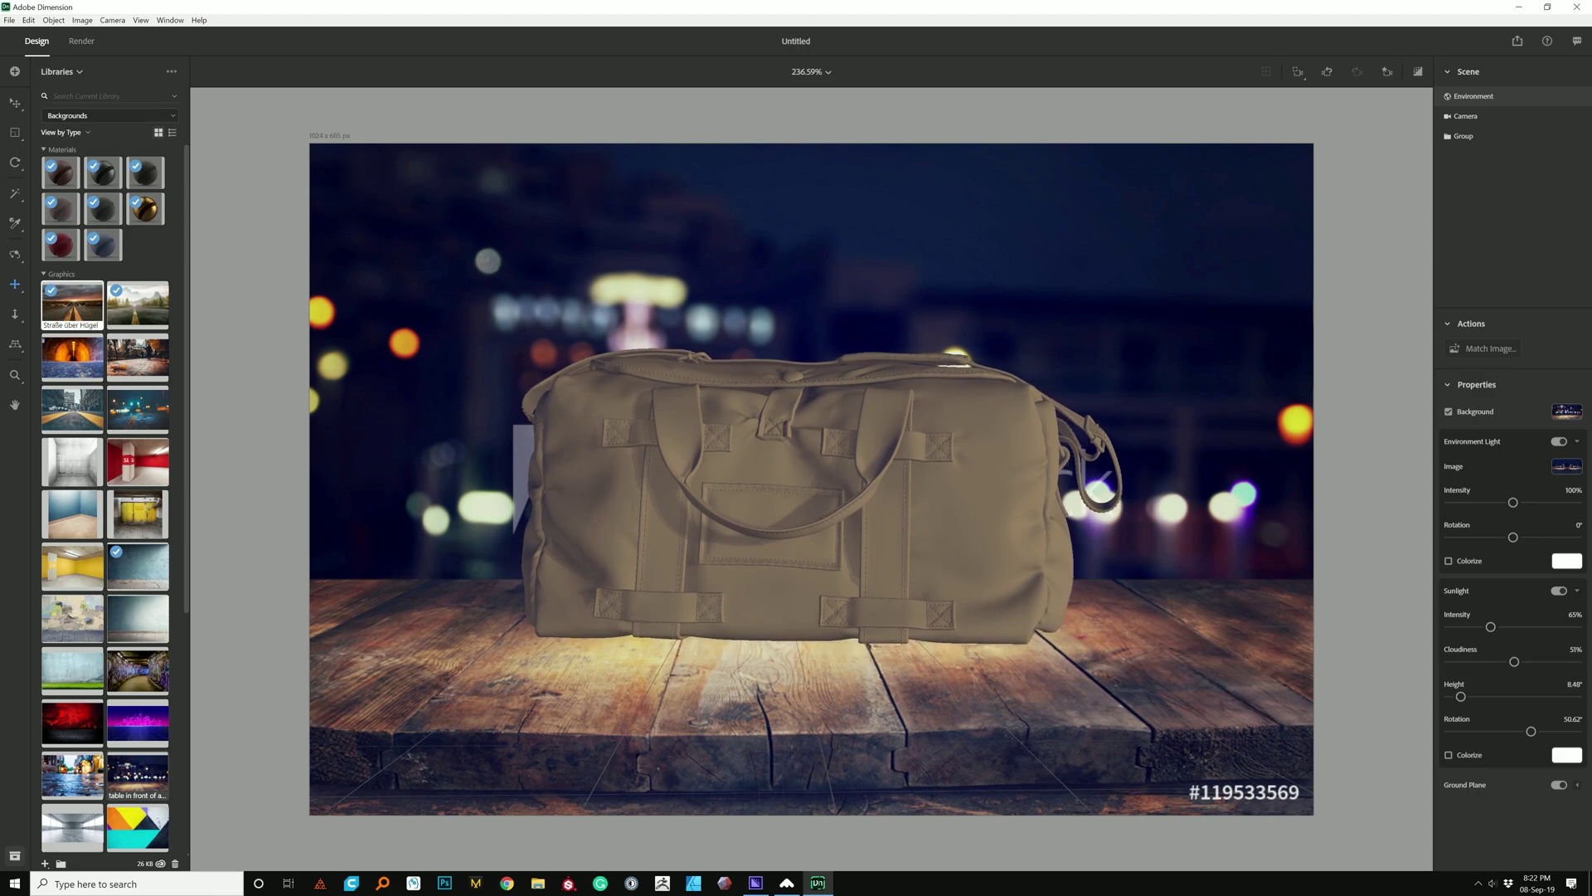
Orbit and pan the camera so the bag appears resting on the wooden table
{"action": "key", "text": "1"}
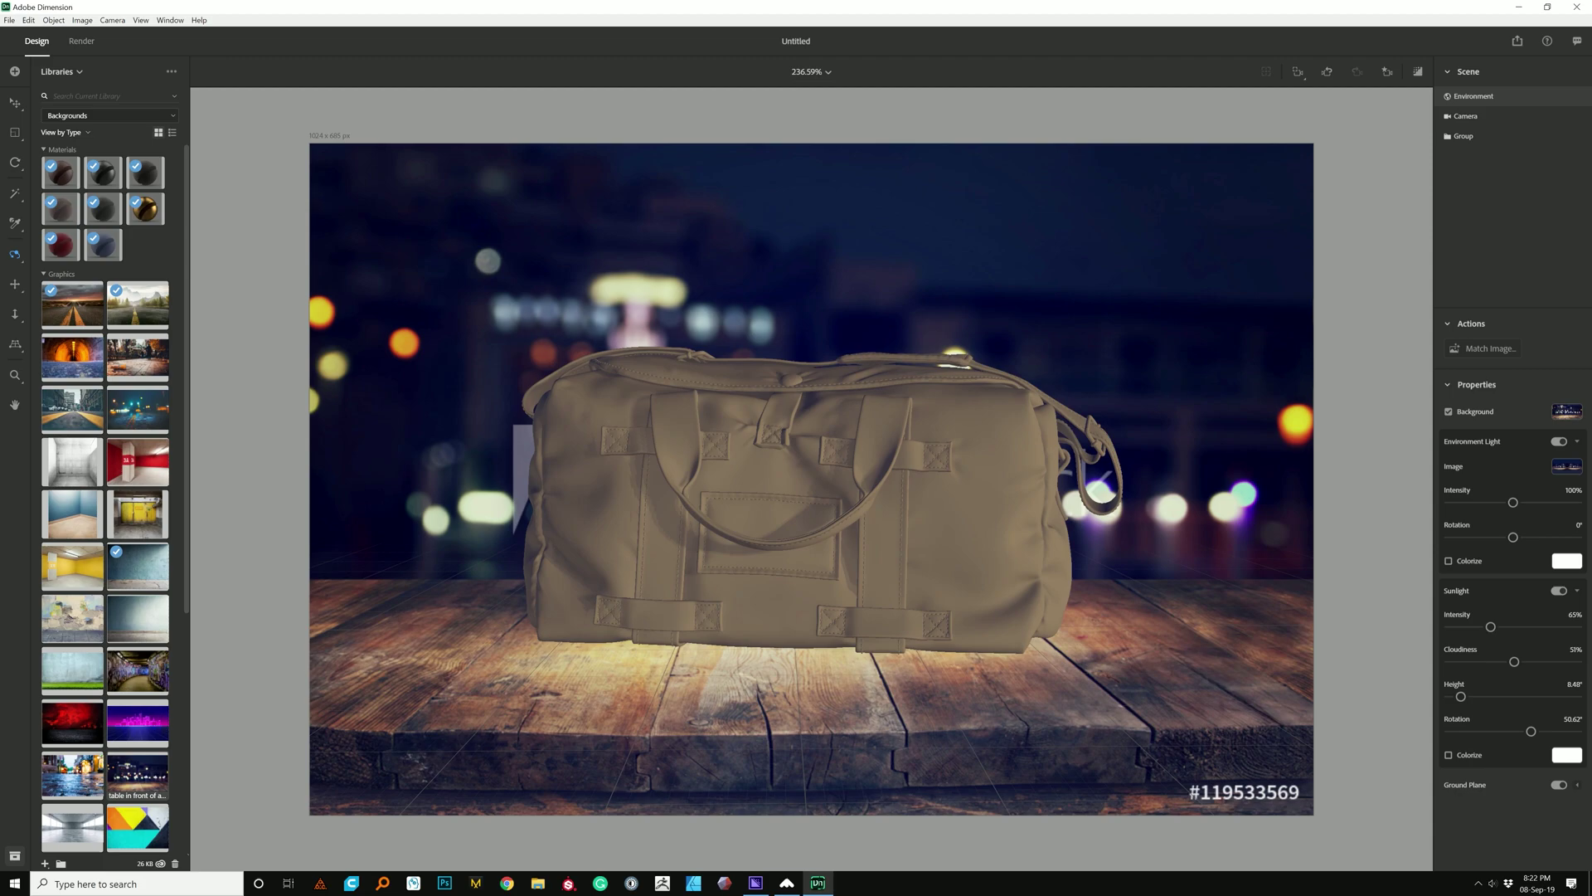
{"action": "left_click_drag", "start_coordinate": [796, 498], "coordinate": [801, 526]}
{"action": "scroll", "coordinate": [800, 526], "scroll_direction": "up", "scroll_amount": 1}
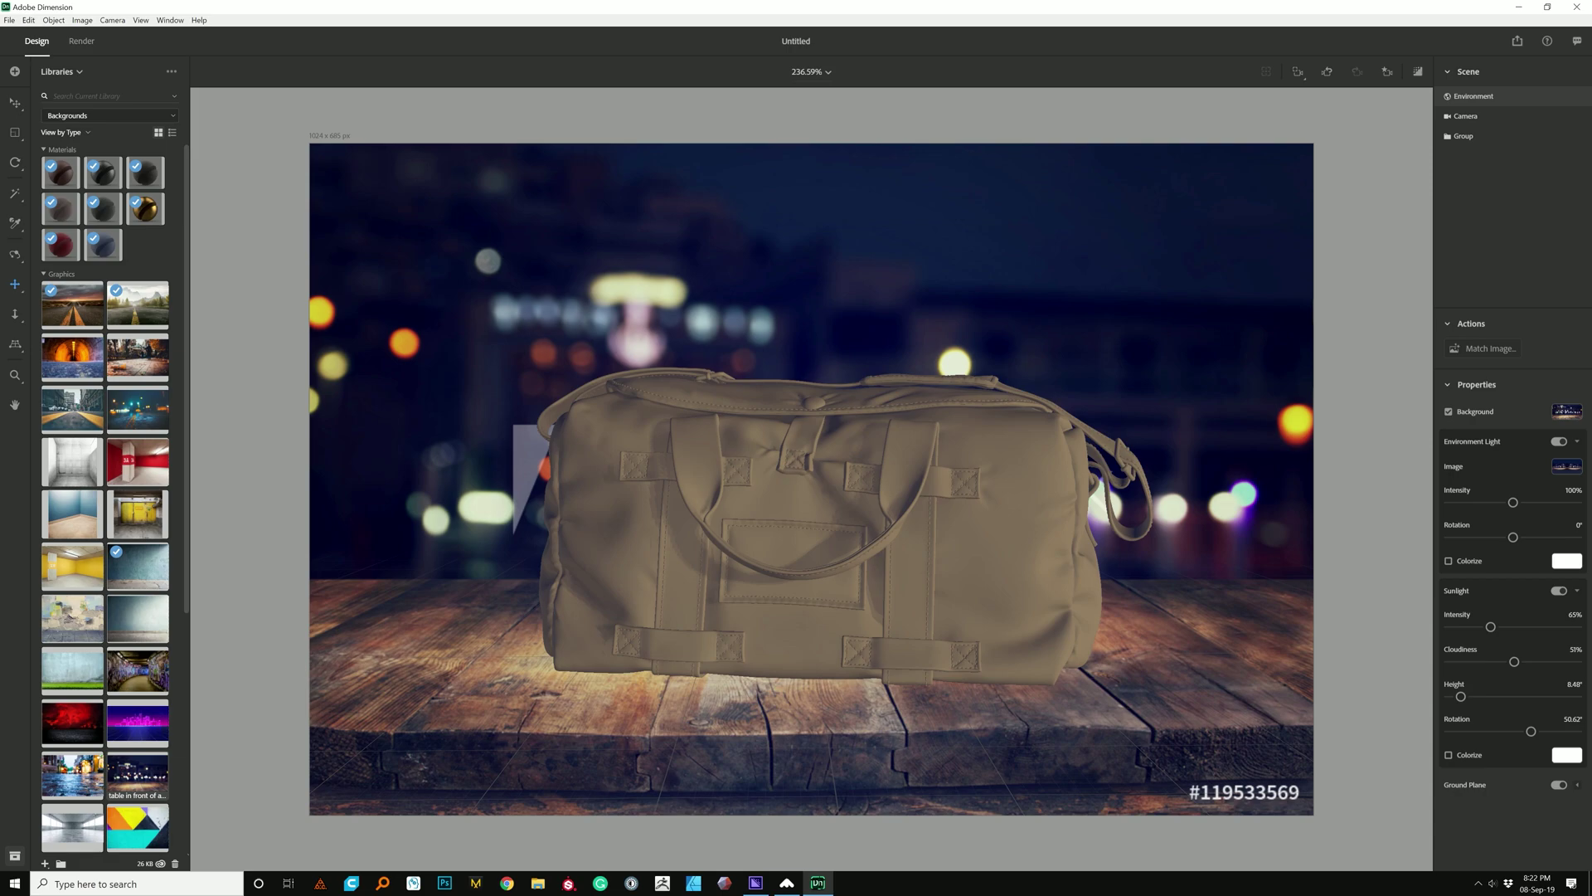
Set the sunlight rotation to about 66° and the environment light to 105% intensity and about 31° rotation
{"action": "mouse_move", "coordinate": [1531, 731]}
{"action": "left_mouse_down"}
{"action": "mouse_move", "coordinate": [1471, 731]}
{"action": "mouse_move", "coordinate": [1536, 732]}
{"action": "left_mouse_up"}
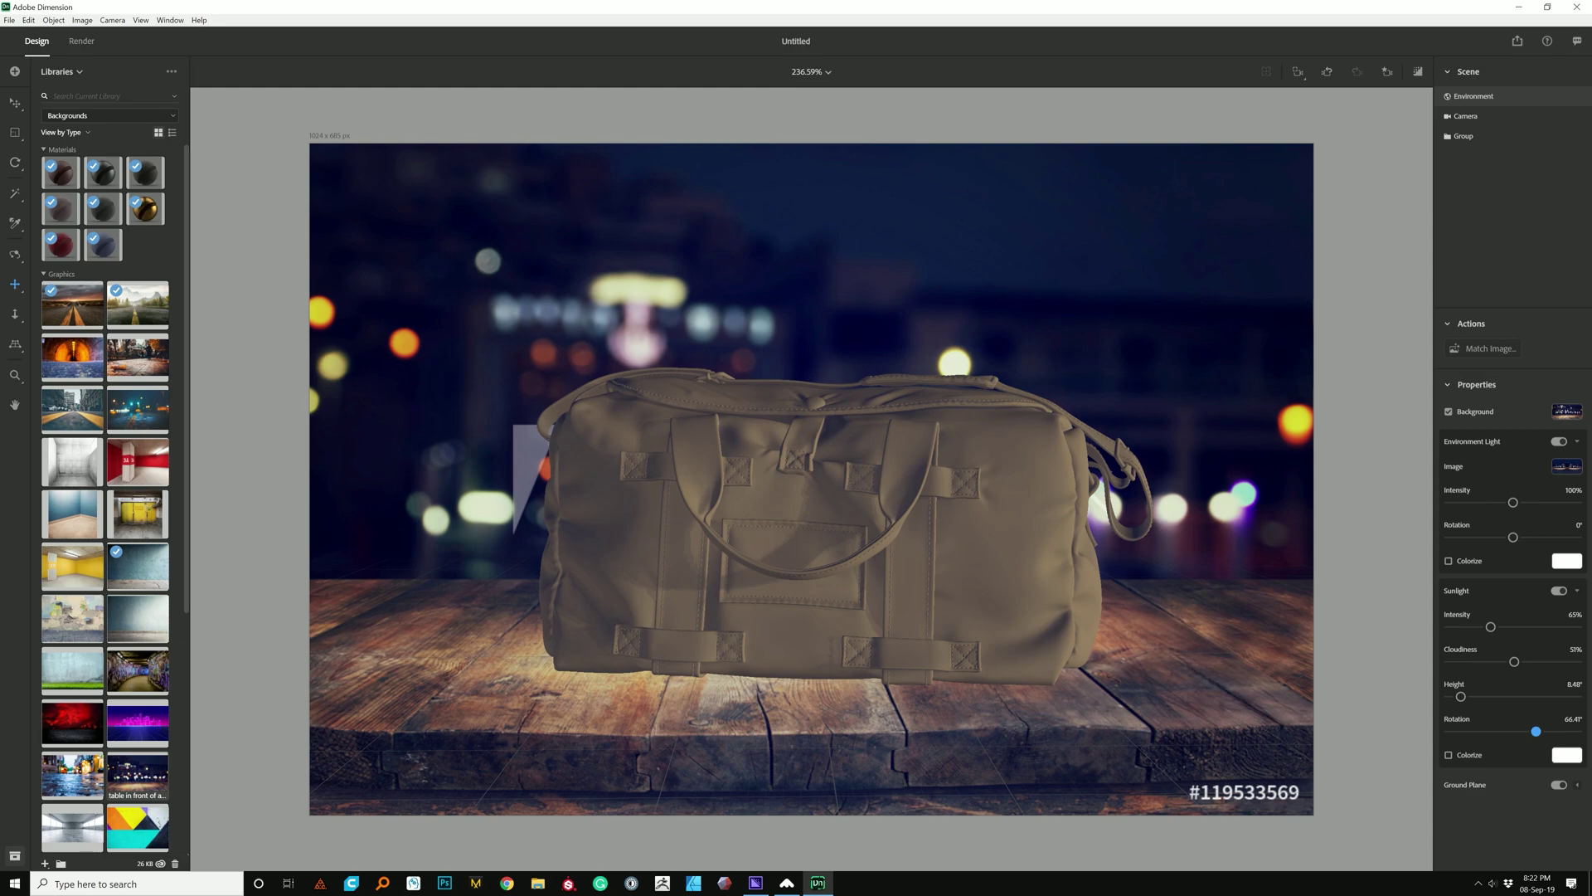
{"action": "left_click_drag", "start_coordinate": [1513, 503], "coordinate": [1480, 537]}
{"action": "left_click_drag", "start_coordinate": [1479, 537], "coordinate": [1522, 537]}
{"action": "scroll", "coordinate": [830, 514], "scroll_direction": "down", "scroll_amount": 2}
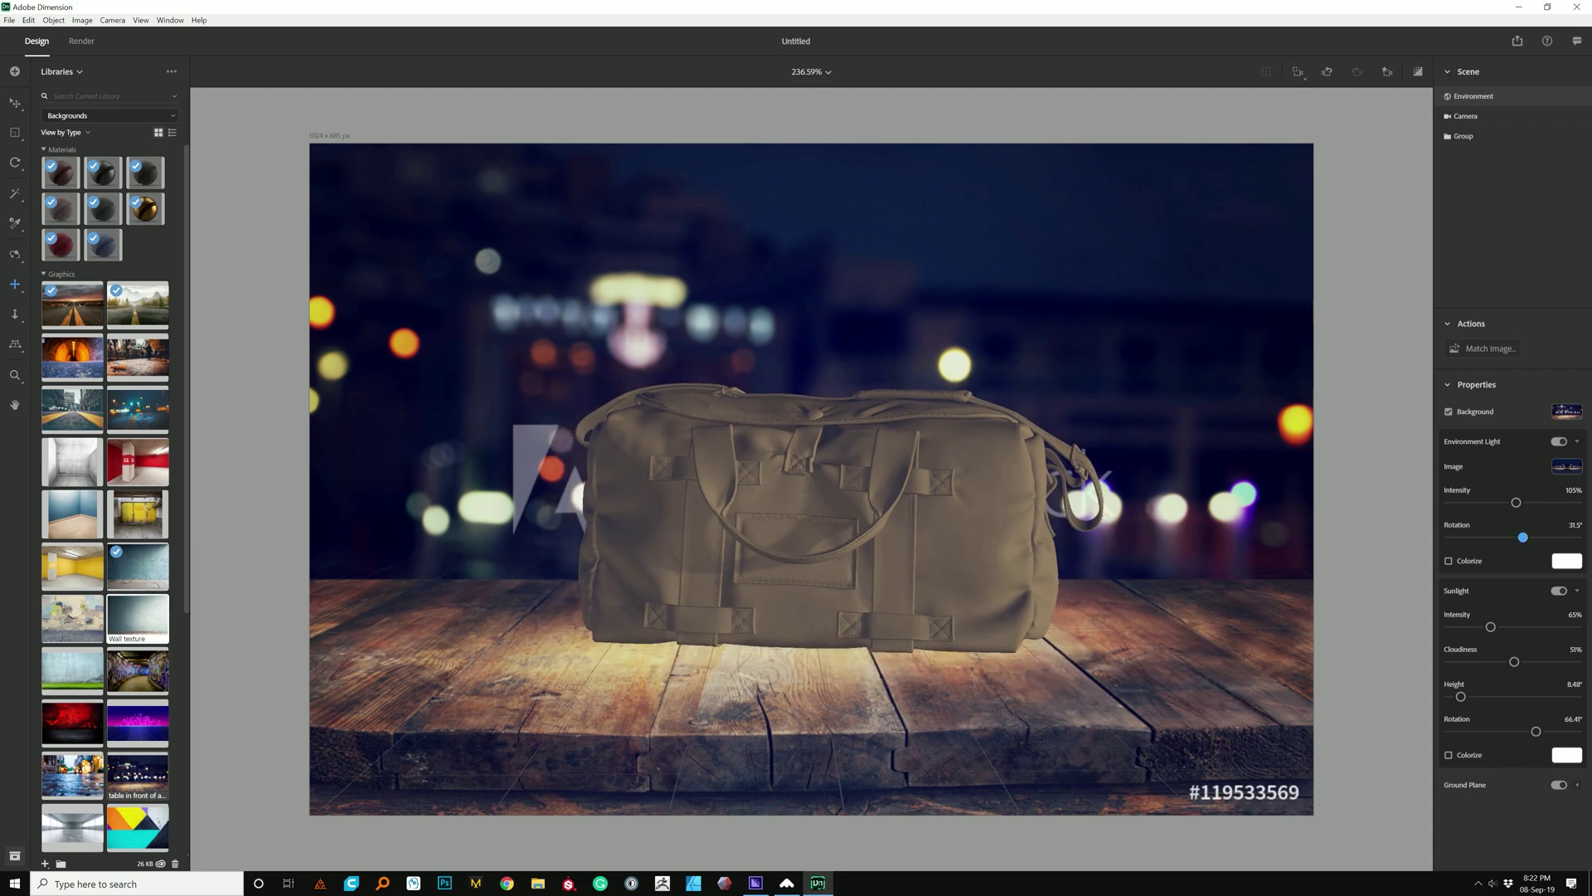
{"action": "scroll", "coordinate": [829, 514], "scroll_direction": "up", "scroll_amount": 4}
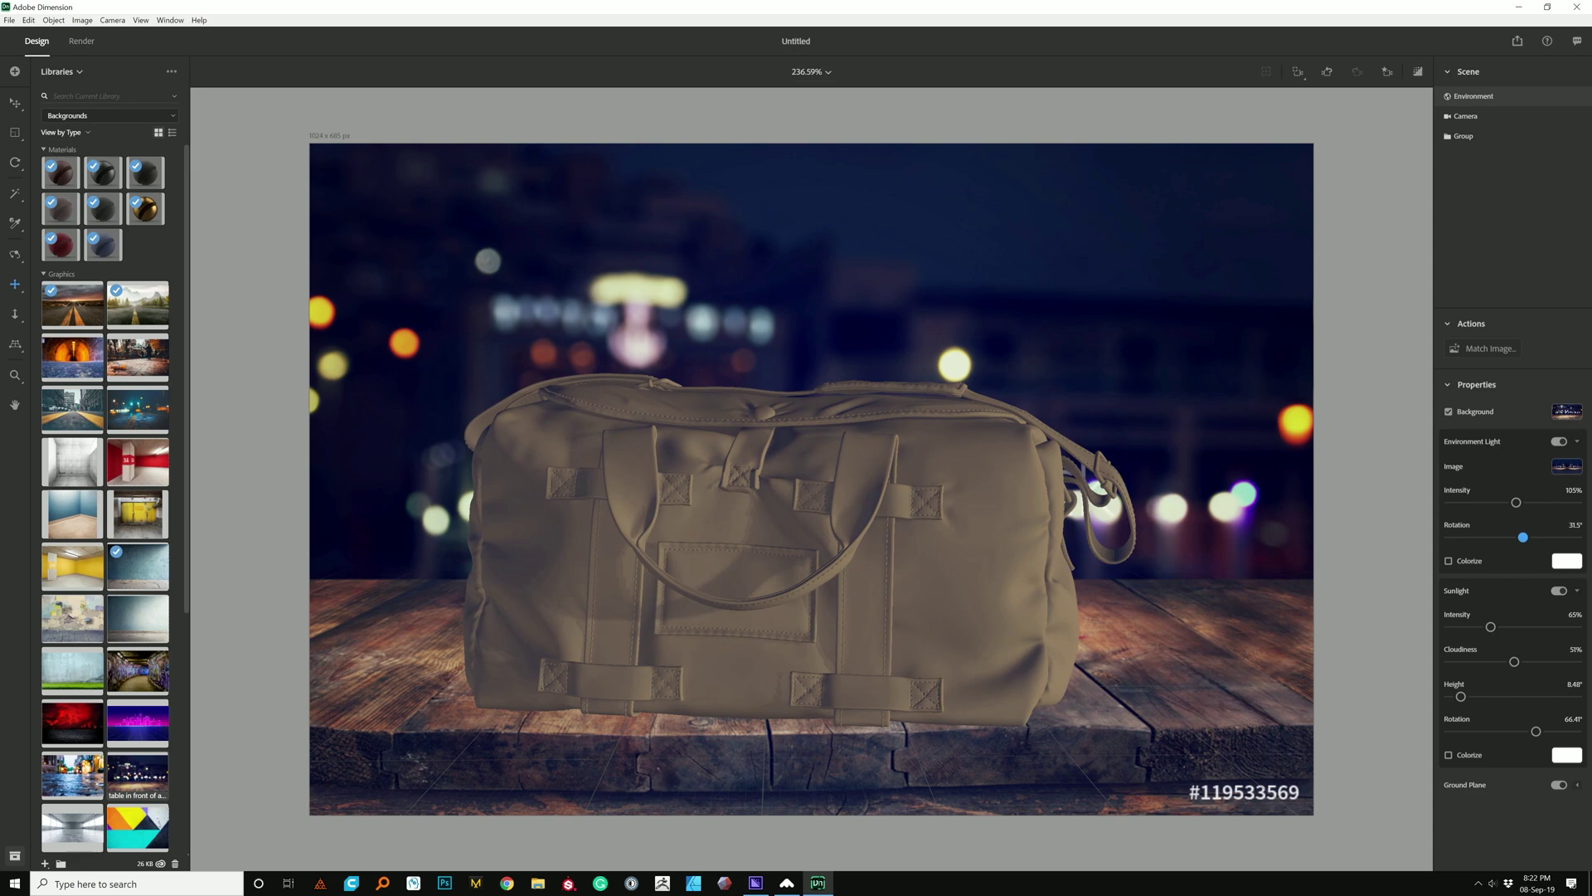
Import AdobeStock_100682850.jpeg as the background and match the scene to it, with Image Aspect Ratio canvas, environment light and sunlight enabled
{"action": "left_click", "coordinate": [9, 20]}
{"action": "mouse_move", "coordinate": [50, 159]}
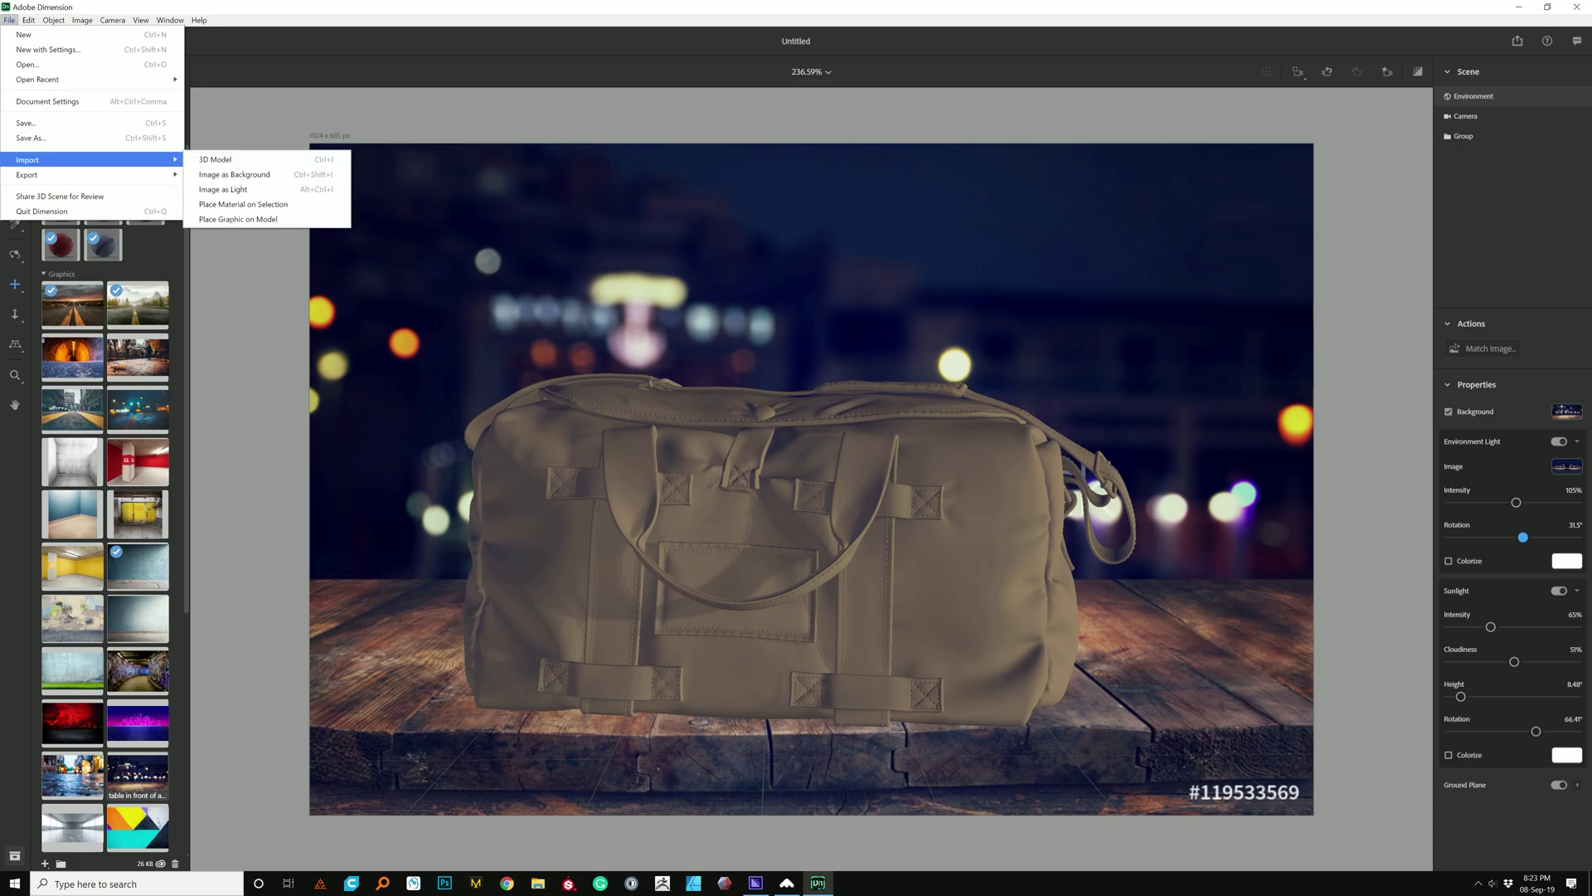
{"action": "left_click", "coordinate": [241, 175]}
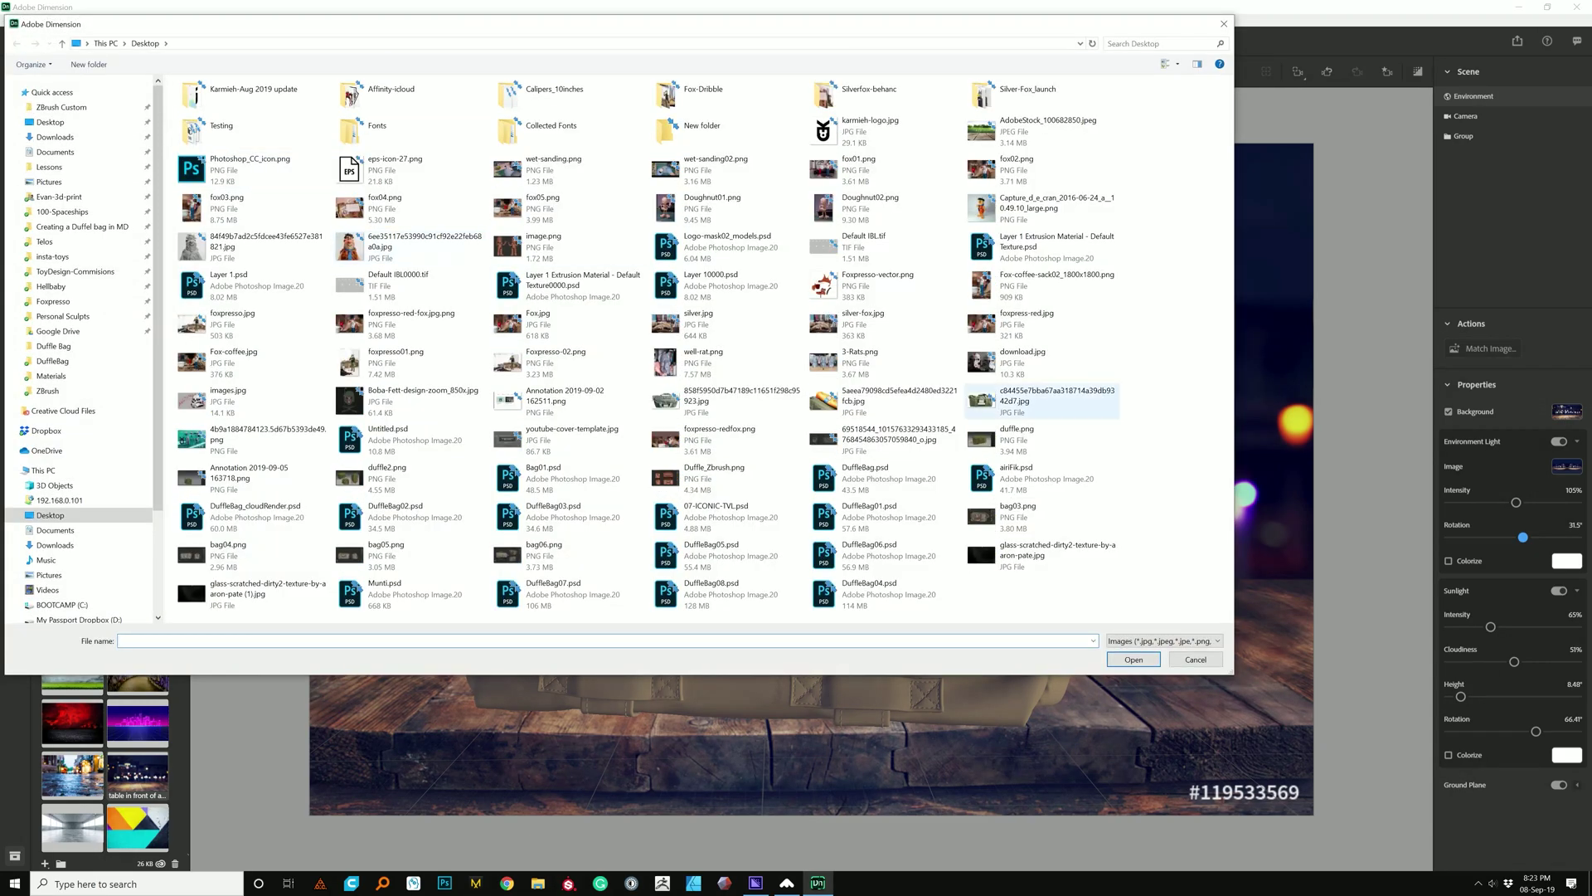
{"action": "left_click", "coordinate": [1029, 131]}
{"action": "left_click", "coordinate": [1134, 660]}
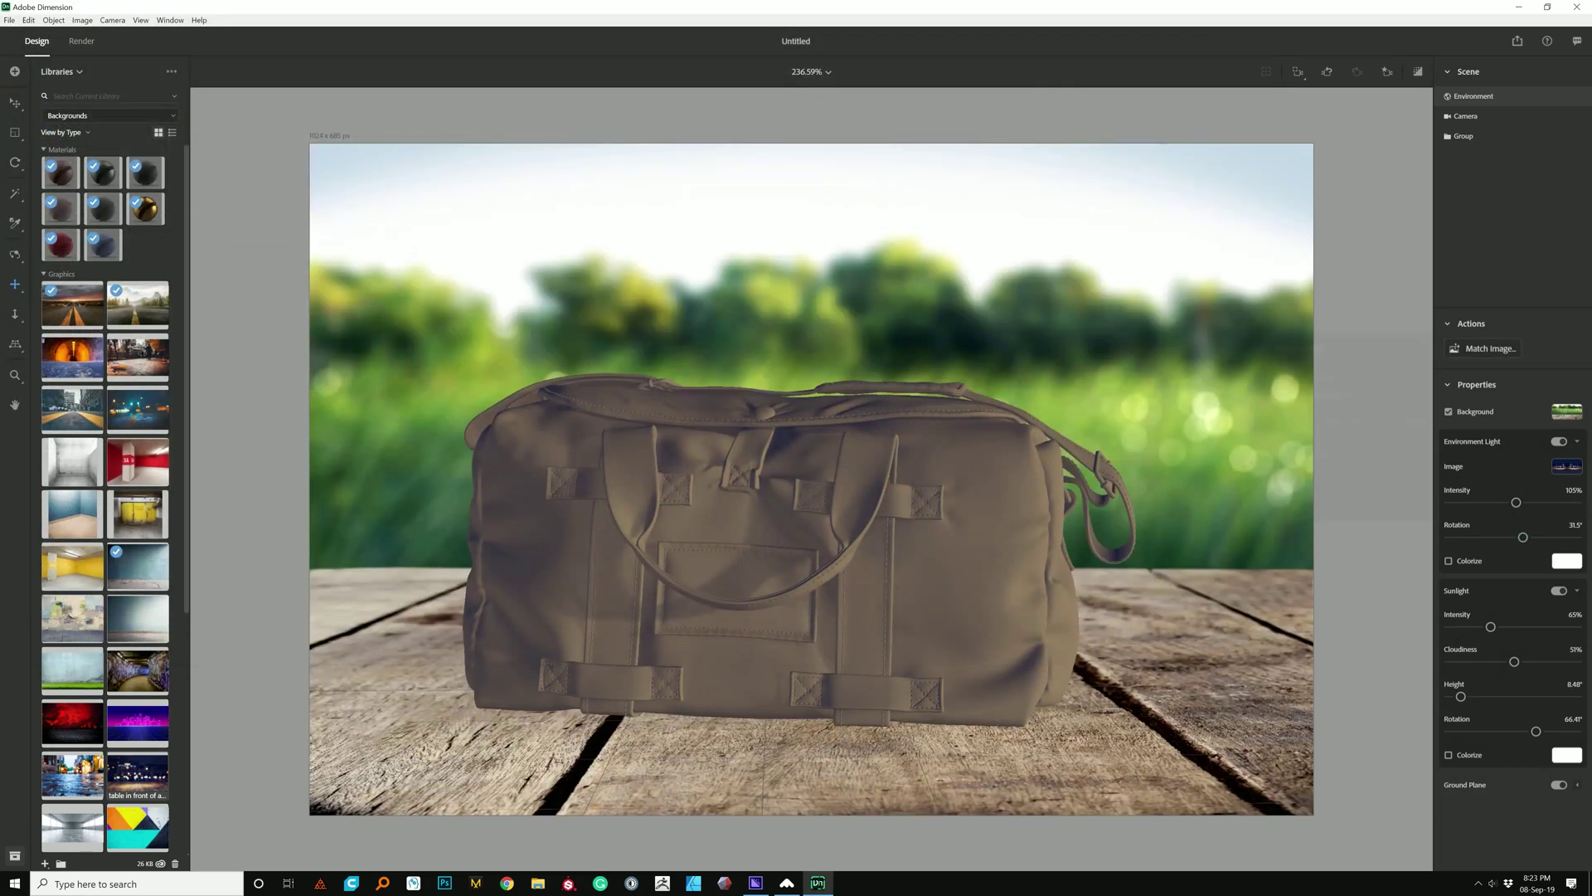
{"action": "left_click", "coordinate": [1491, 348]}
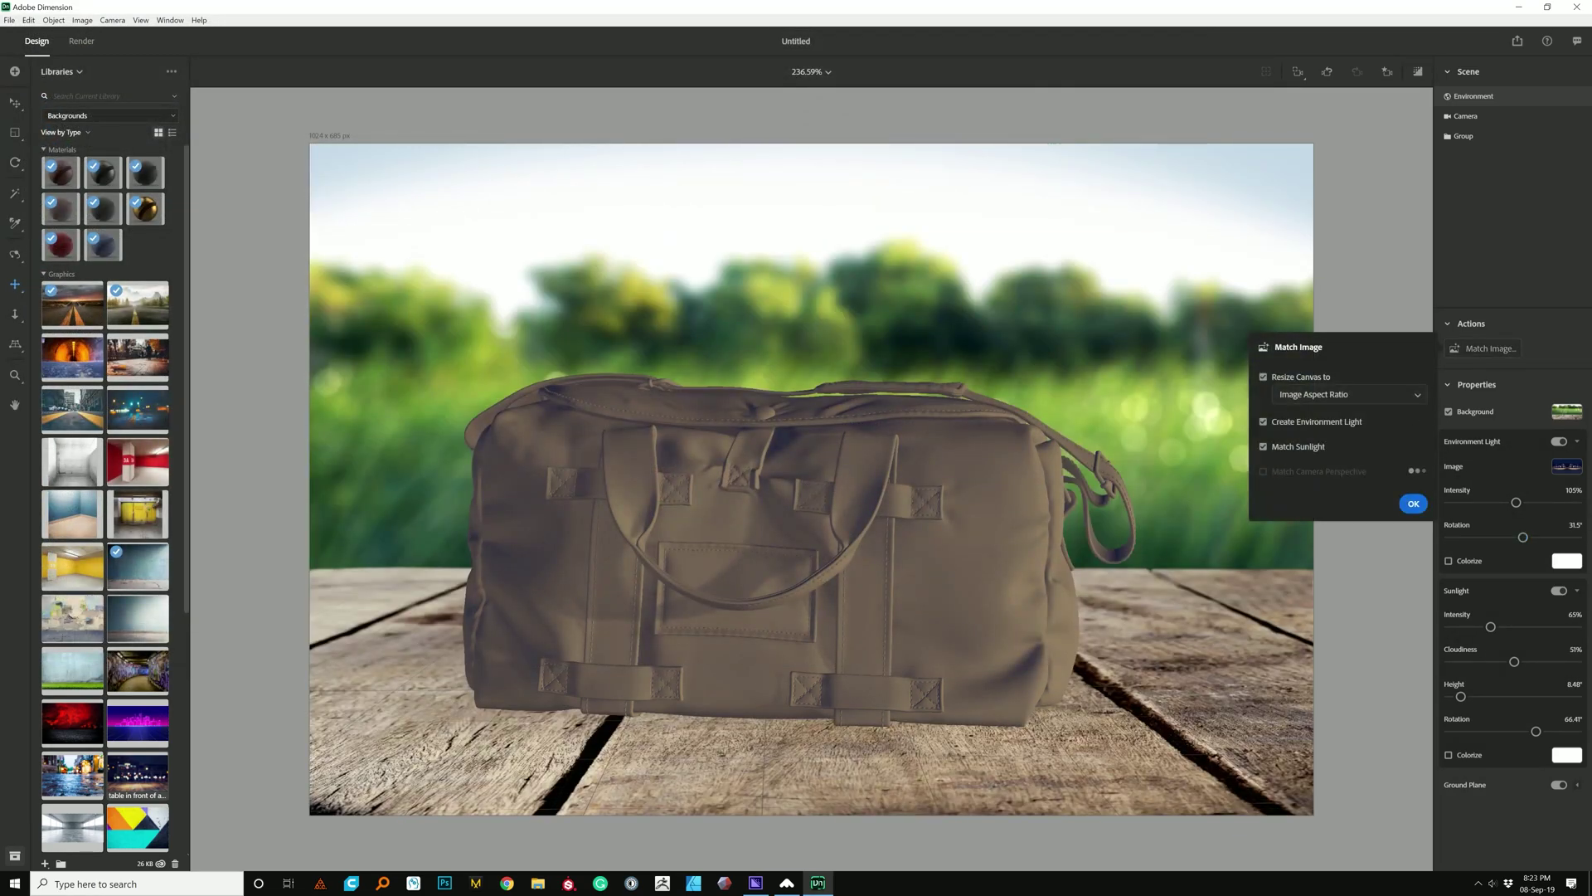
{"action": "left_click", "coordinate": [1414, 504]}
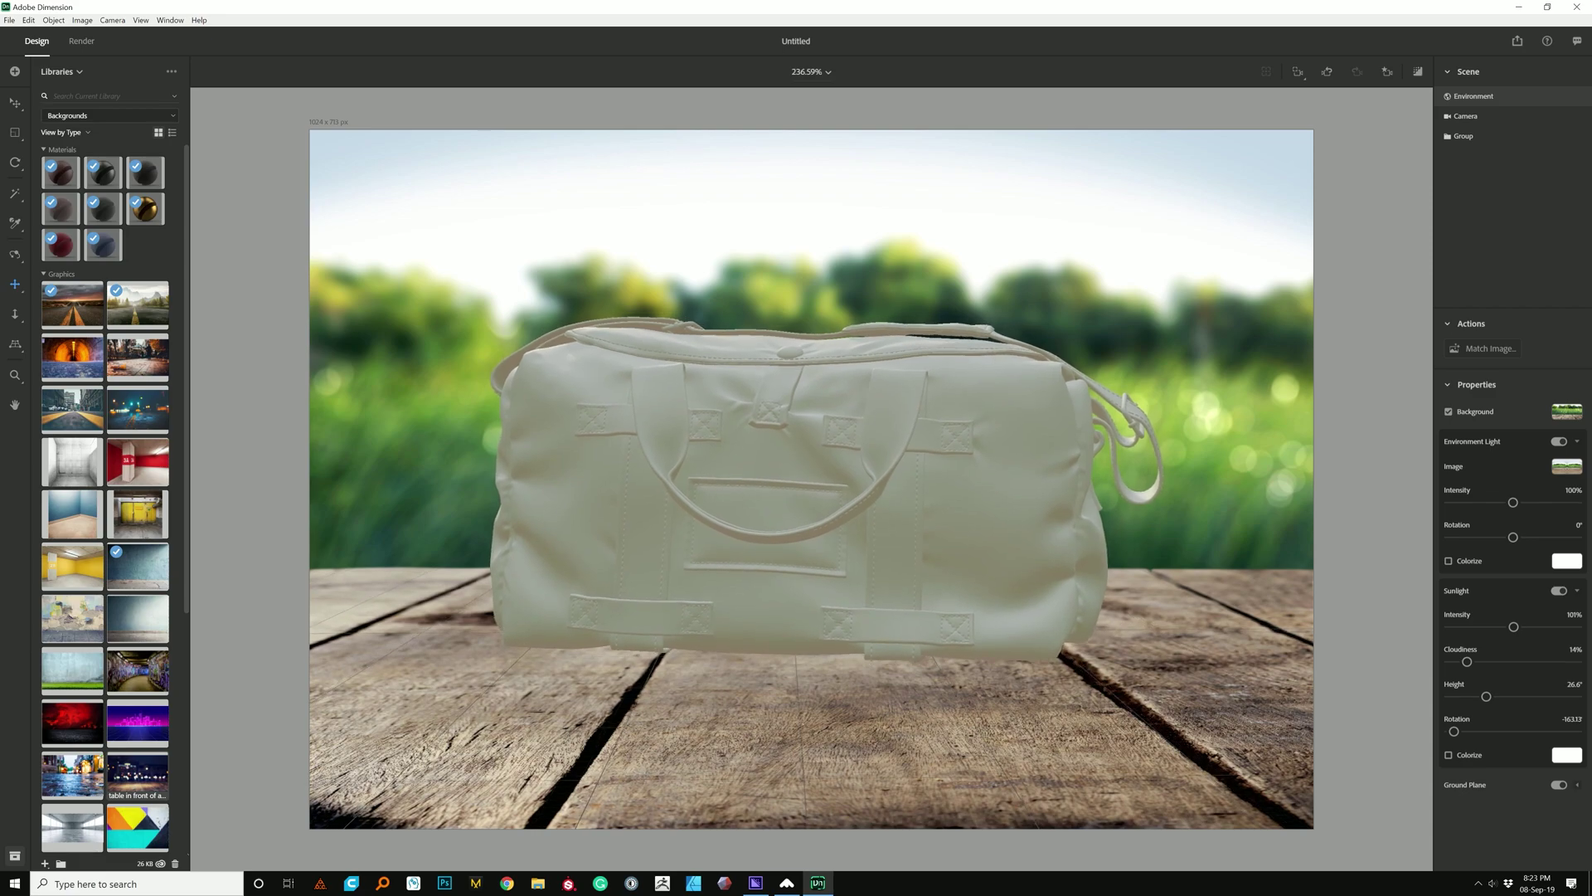
Orbit, pan and dolly the camera so the bag fills most of the canvas above the wooden planks
{"action": "left_click", "coordinate": [15, 255]}
{"action": "left_click_drag", "start_coordinate": [664, 530], "coordinate": [669, 522]}
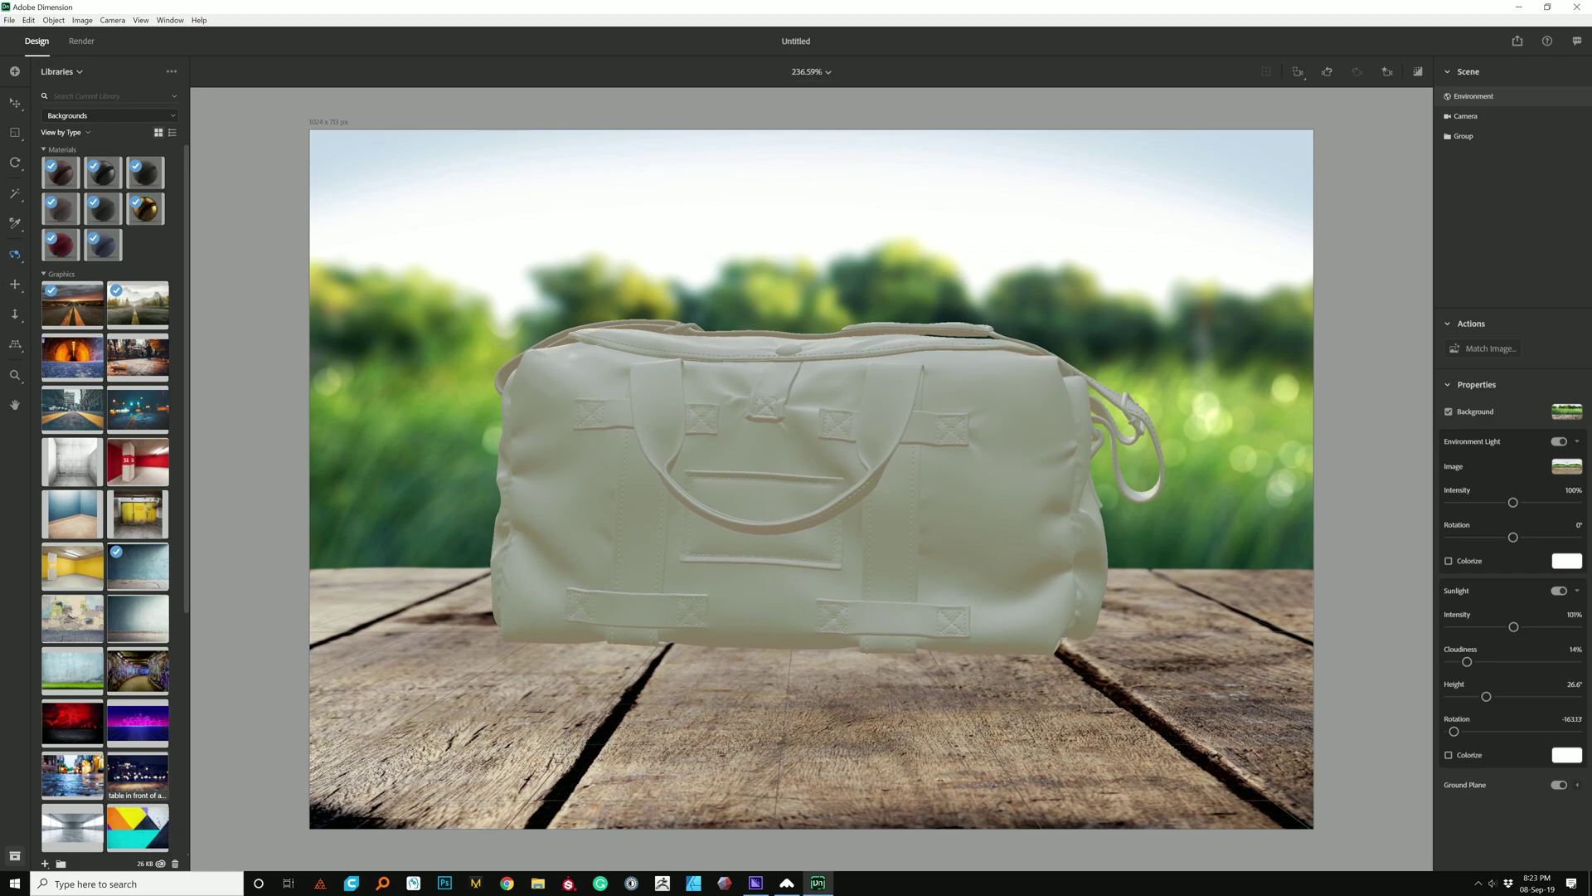
{"action": "left_click", "coordinate": [15, 285]}
{"action": "left_click_drag", "start_coordinate": [705, 456], "coordinate": [725, 506]}
{"action": "middle_click_drag", "start_coordinate": [725, 506], "coordinate": [693, 539]}
{"action": "left_click_drag", "start_coordinate": [694, 539], "coordinate": [746, 479]}
{"action": "right_click_drag", "start_coordinate": [746, 480], "coordinate": [726, 485]}
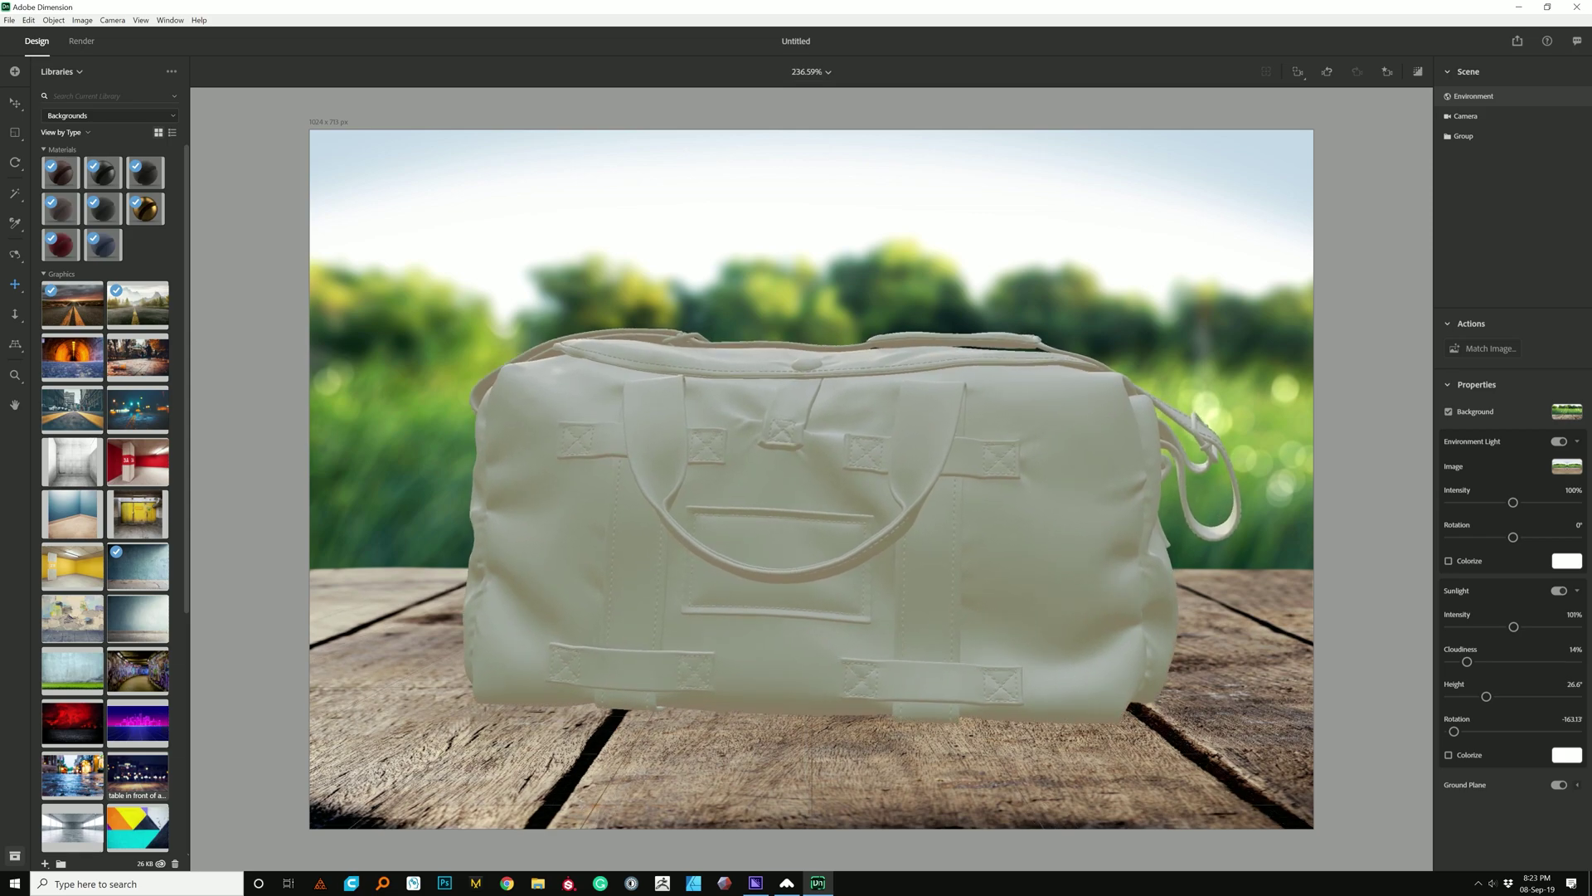
{"action": "left_click_drag", "start_coordinate": [726, 485], "coordinate": [747, 463]}
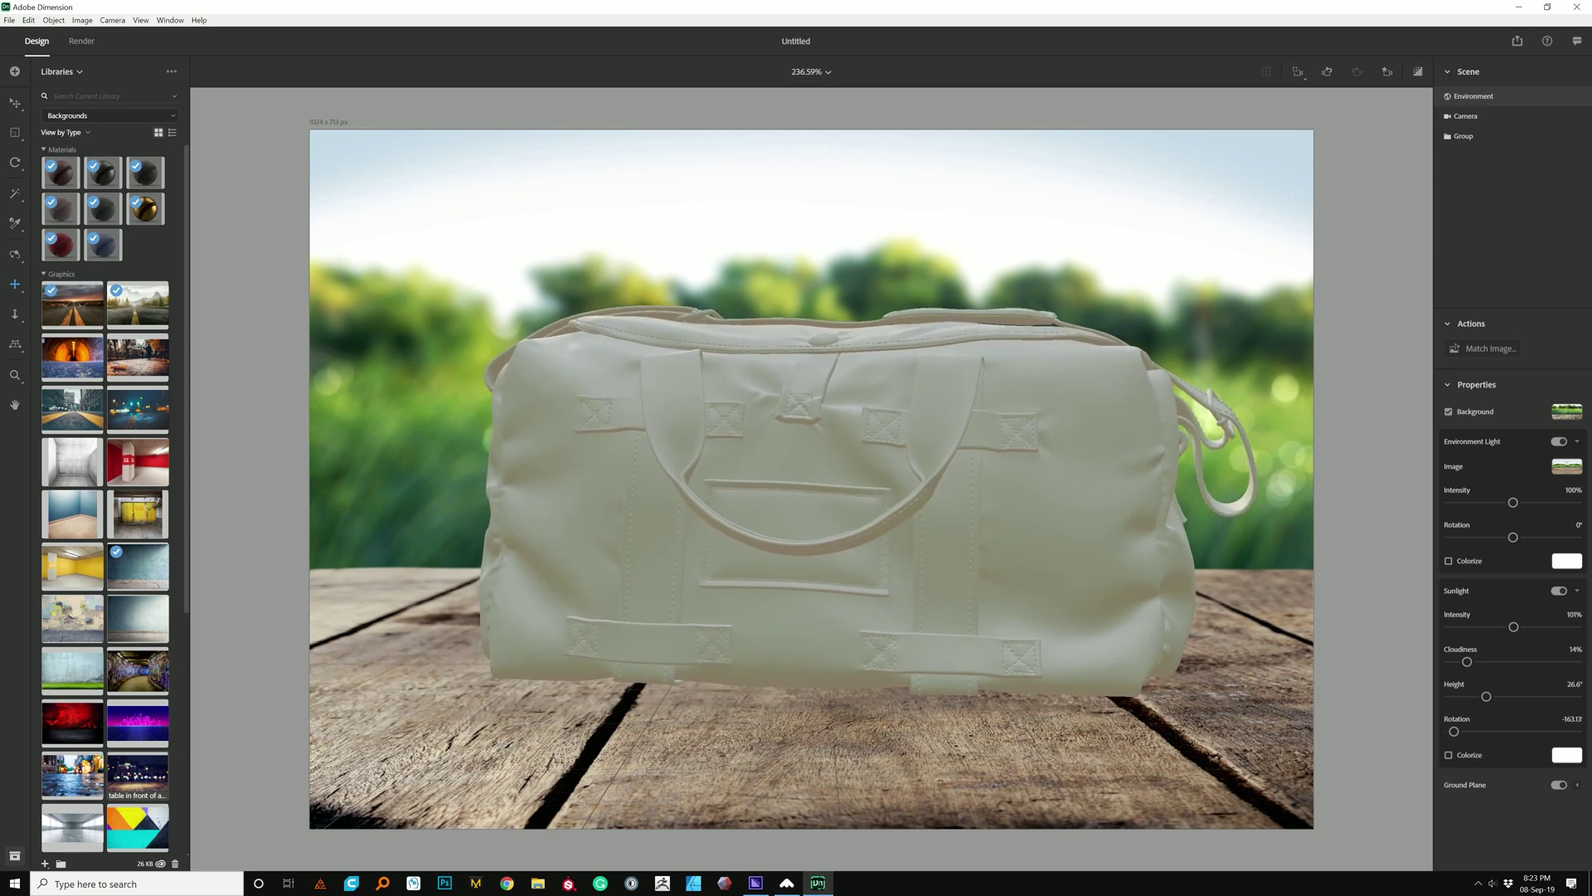
{"action": "right_click_drag", "start_coordinate": [748, 464], "coordinate": [719, 474]}
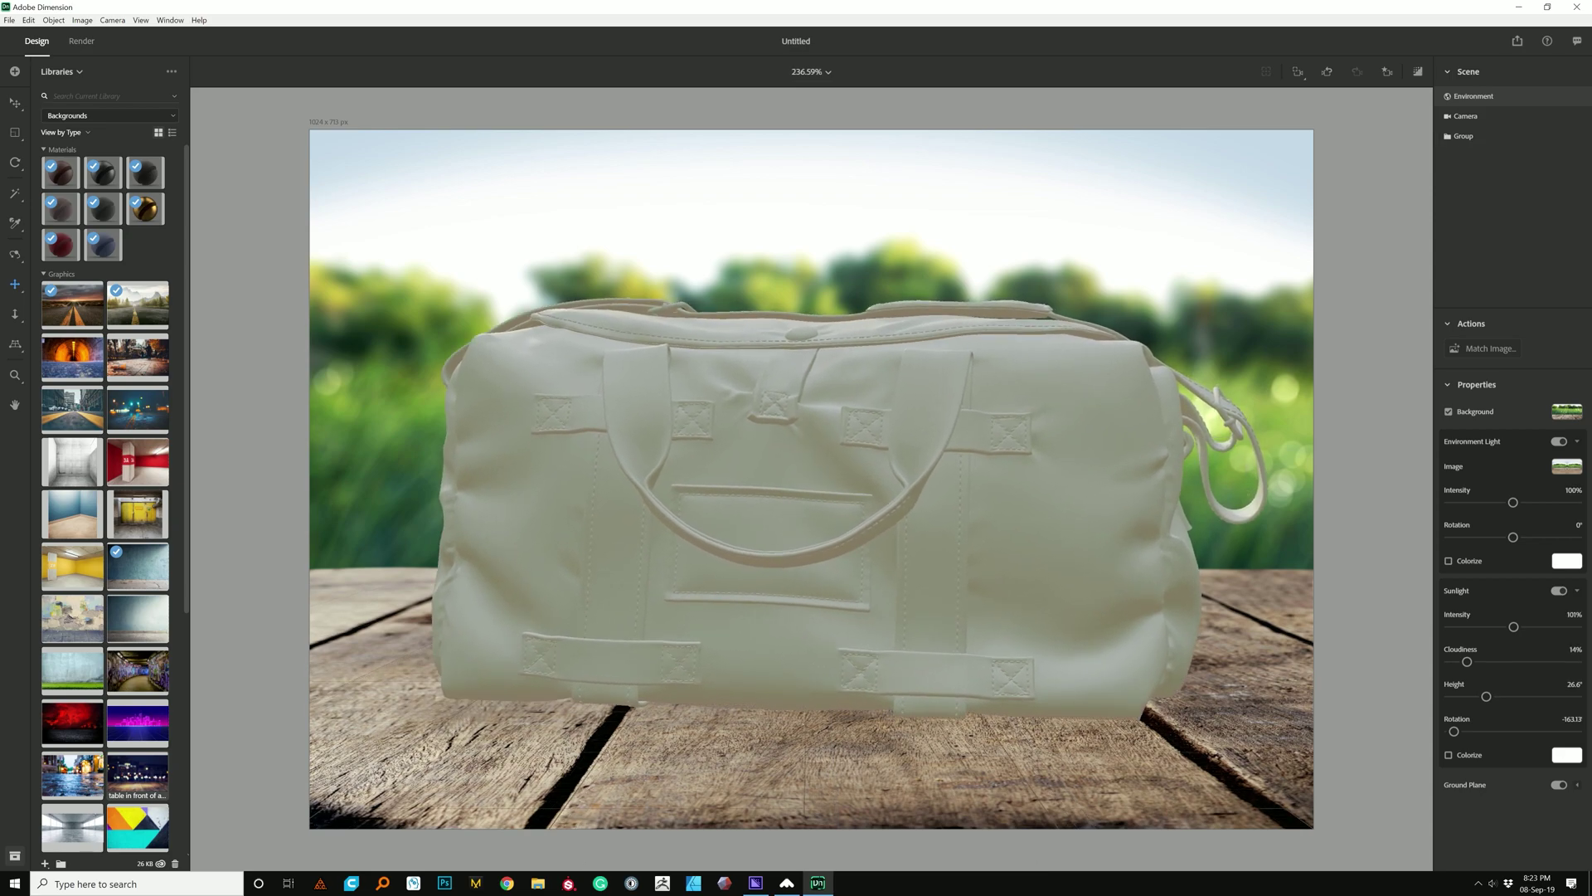
{"action": "scroll", "coordinate": [811, 478], "scroll_direction": "down", "scroll_amount": 3}
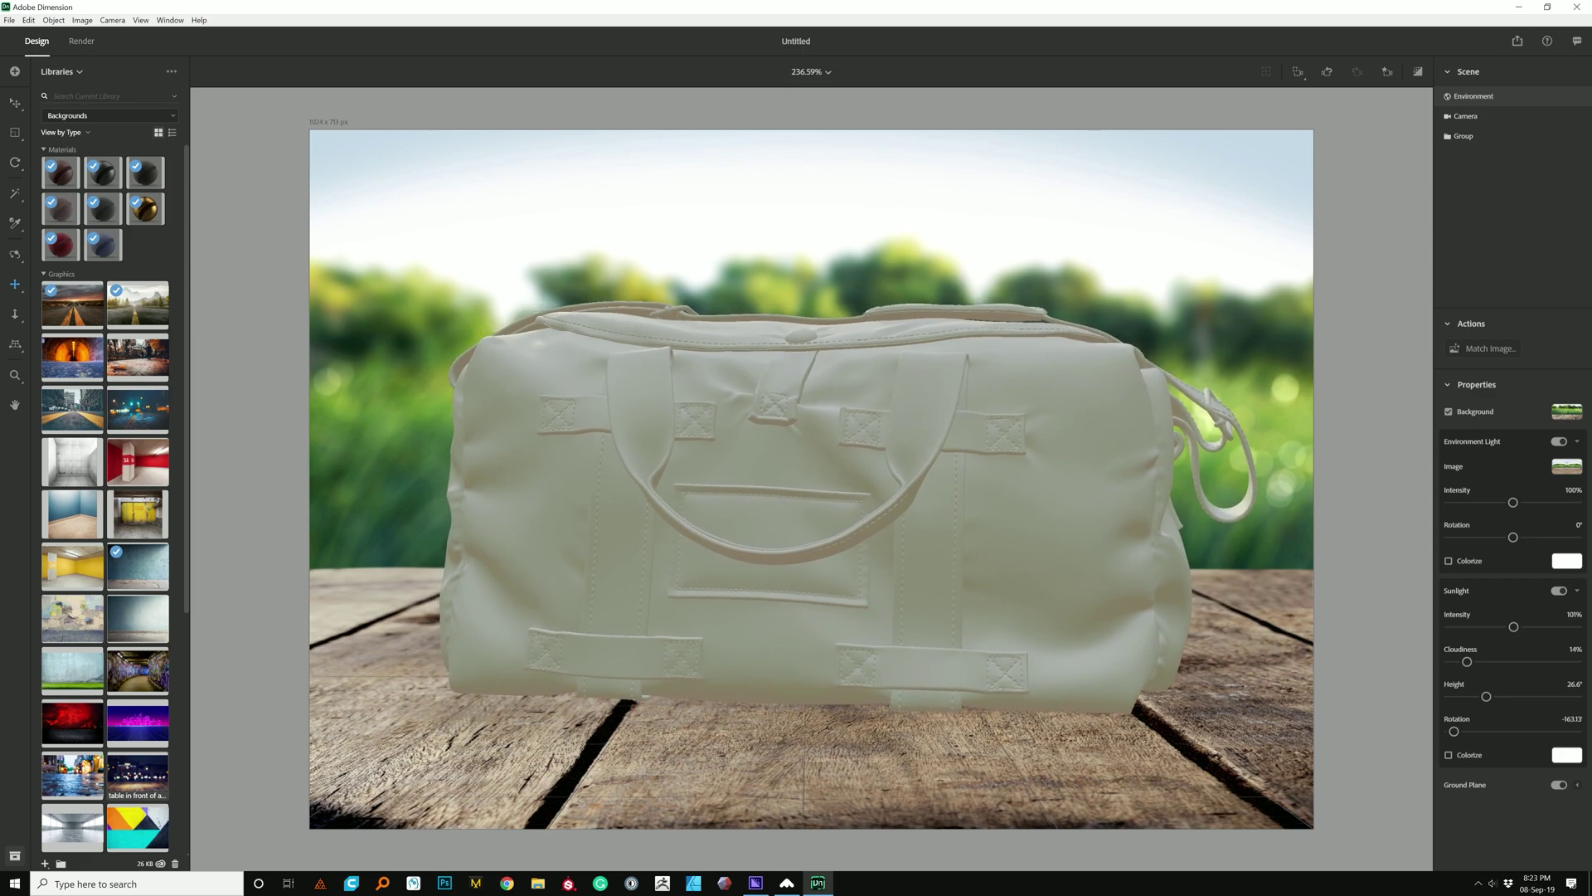
Lower the bag group onto the ground plane by setting its Y position to 0 cm
{"action": "left_click", "coordinate": [1465, 136]}
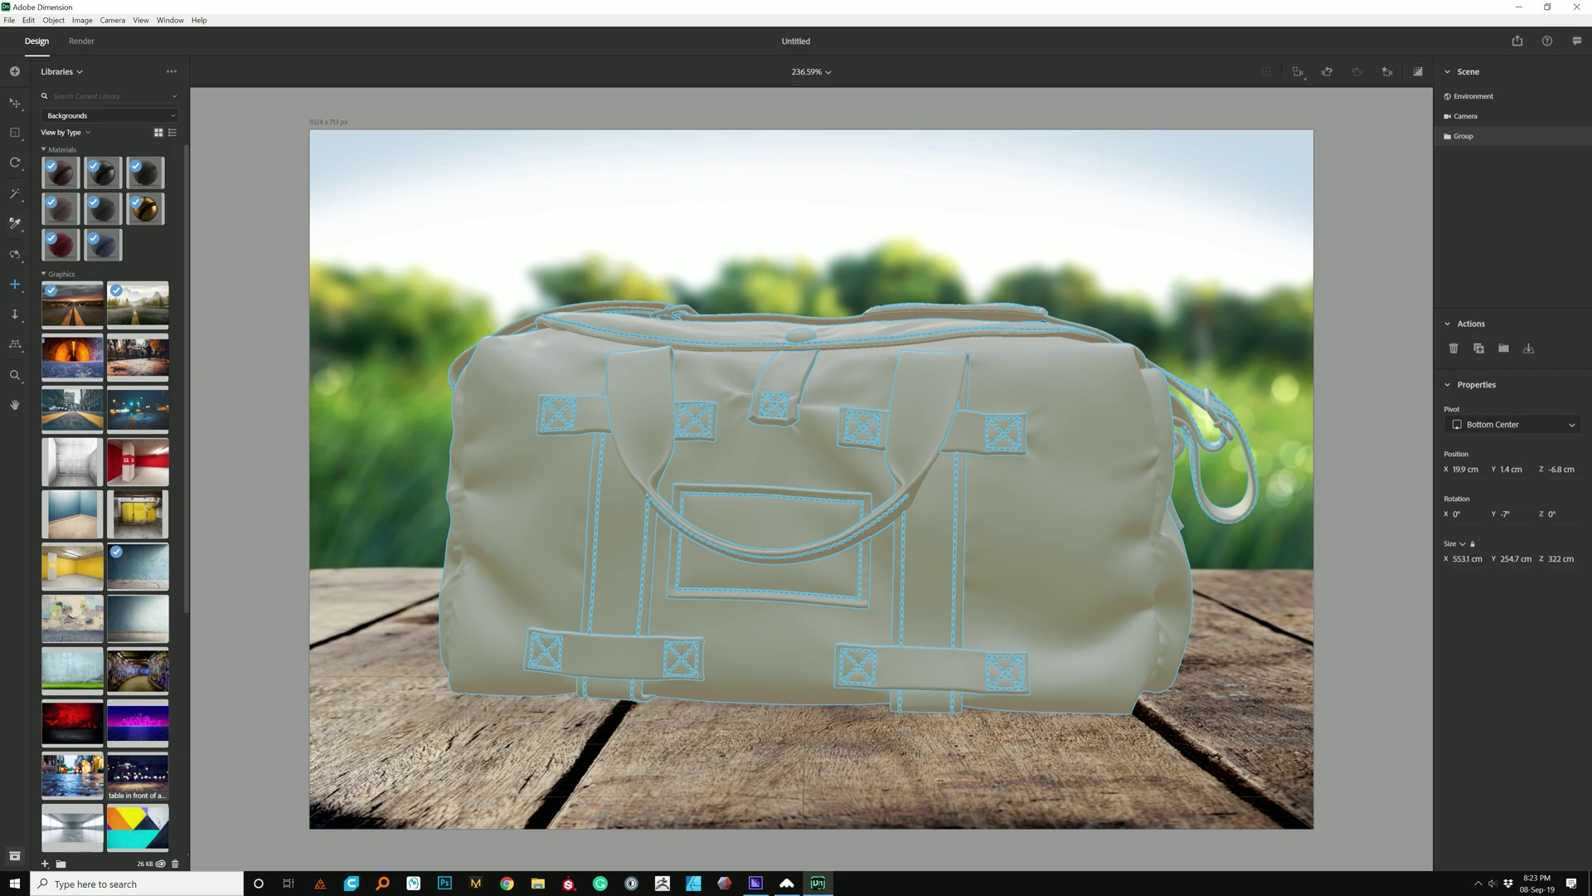
{"action": "left_click", "coordinate": [14, 103]}
{"action": "left_click_drag", "start_coordinate": [836, 609], "coordinate": [836, 612]}
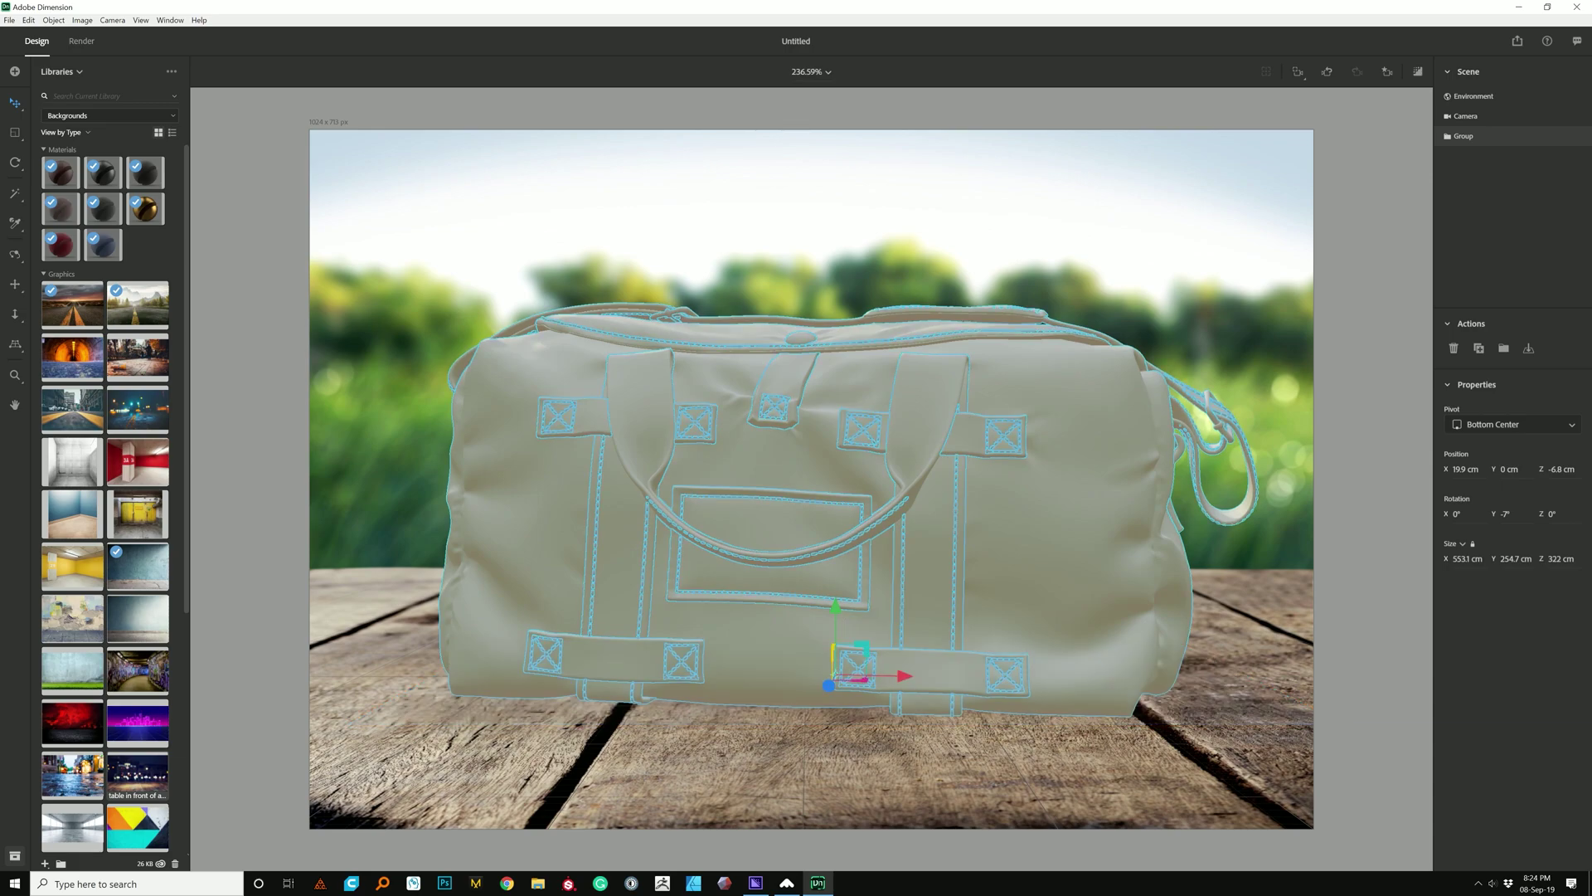
{"action": "left_click", "coordinate": [1509, 470]}
{"action": "key", "text": "BackSpace"}
{"action": "key", "text": "Return"}
Rotate the environment's sunlight to about 61° so it lights the front of the bag
{"action": "left_click", "coordinate": [1474, 96]}
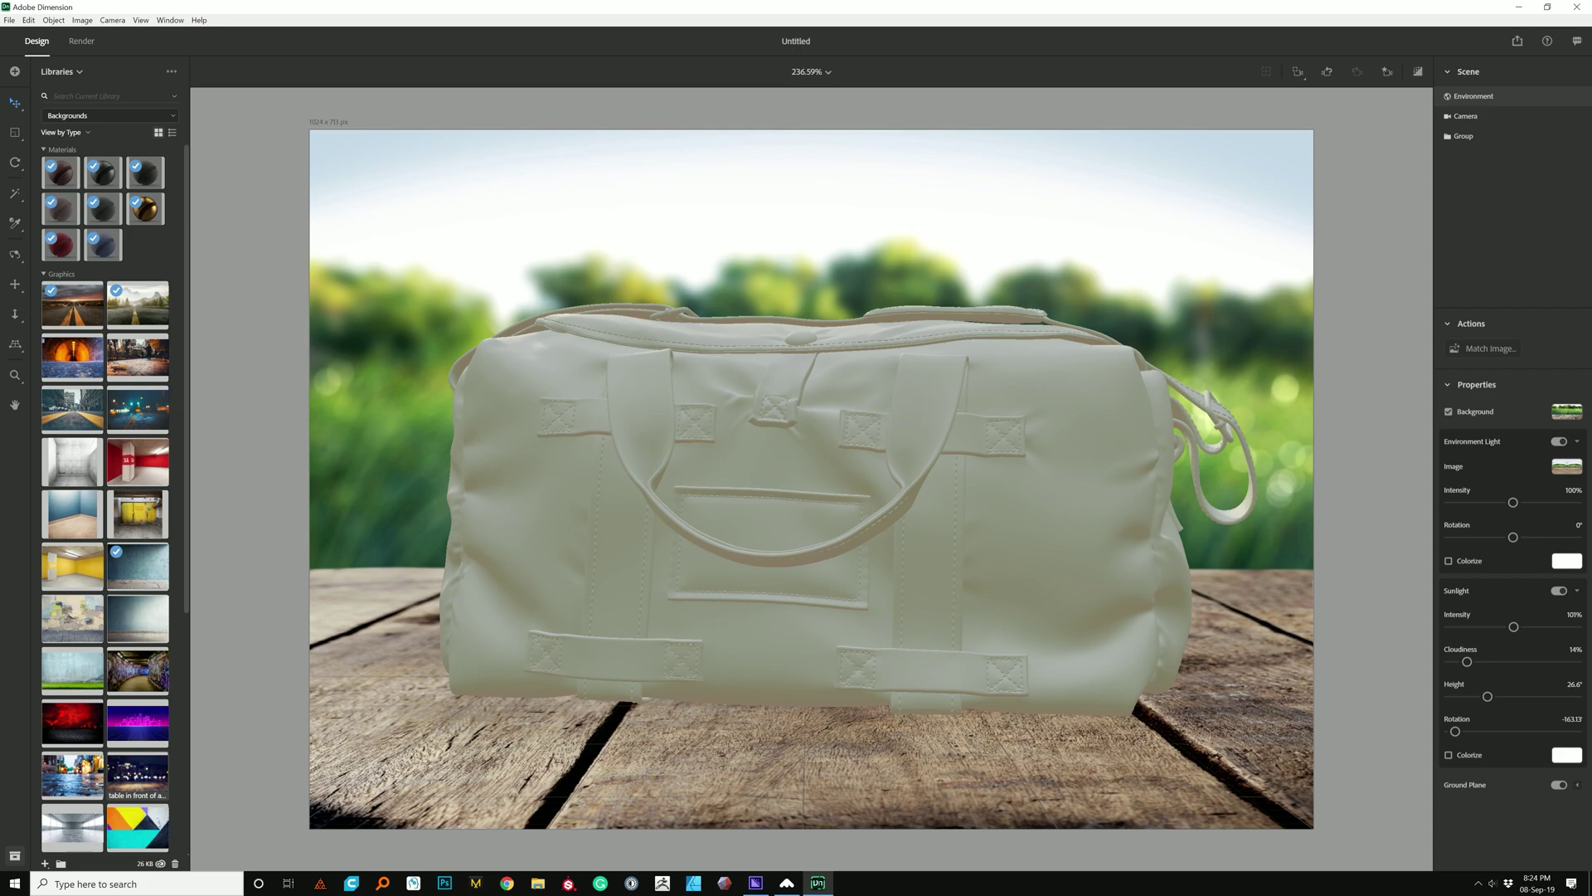
{"action": "left_click_drag", "start_coordinate": [1456, 731], "coordinate": [1538, 731]}
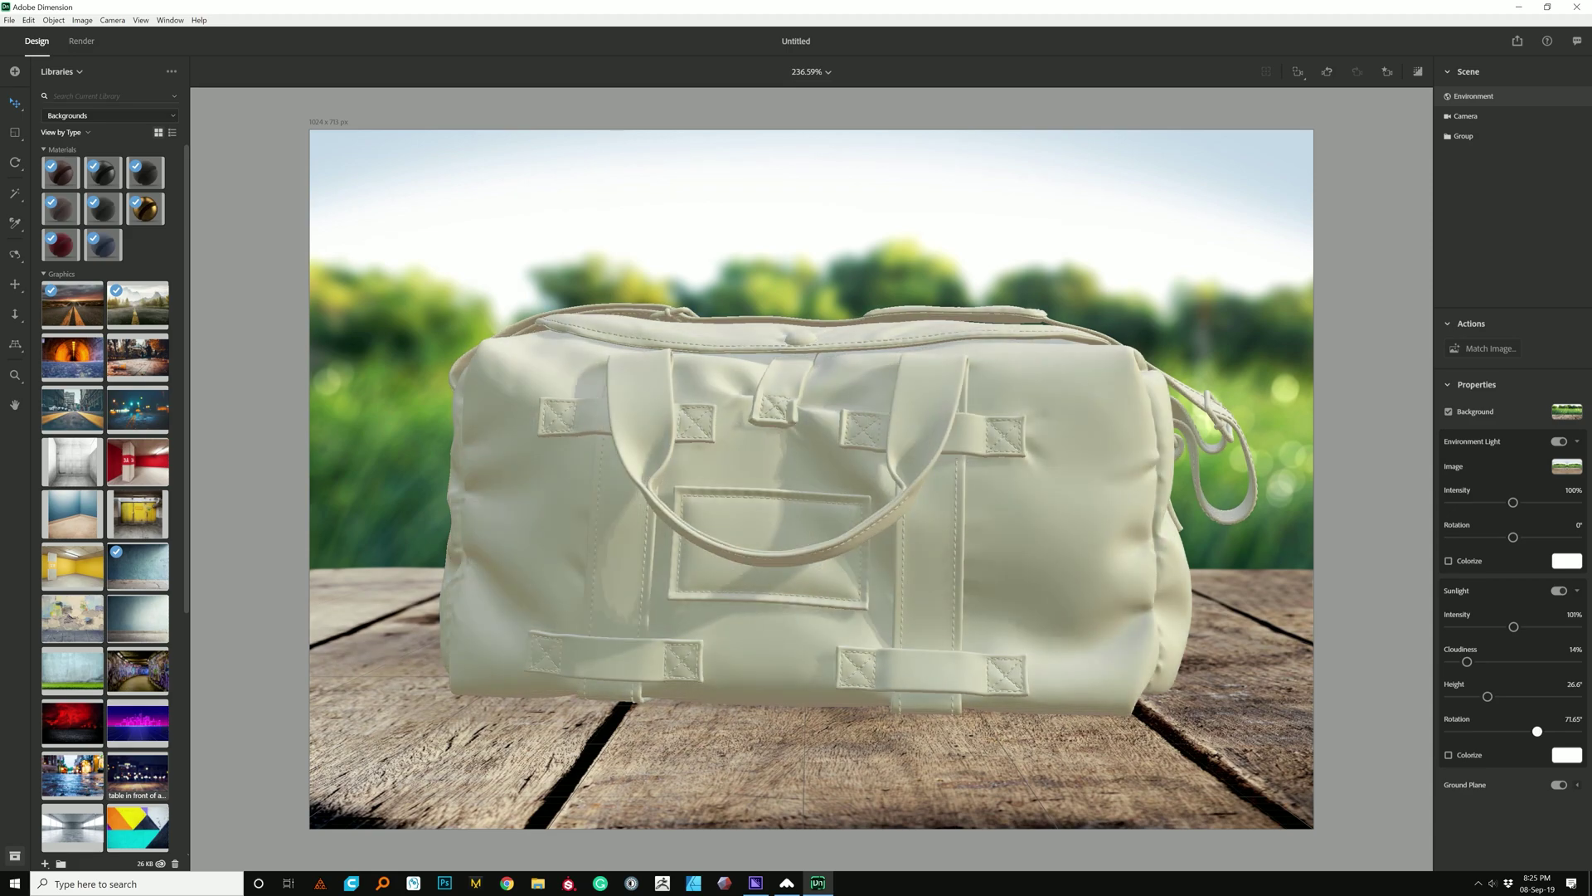
{"action": "left_click_drag", "start_coordinate": [1537, 732], "coordinate": [1535, 731]}
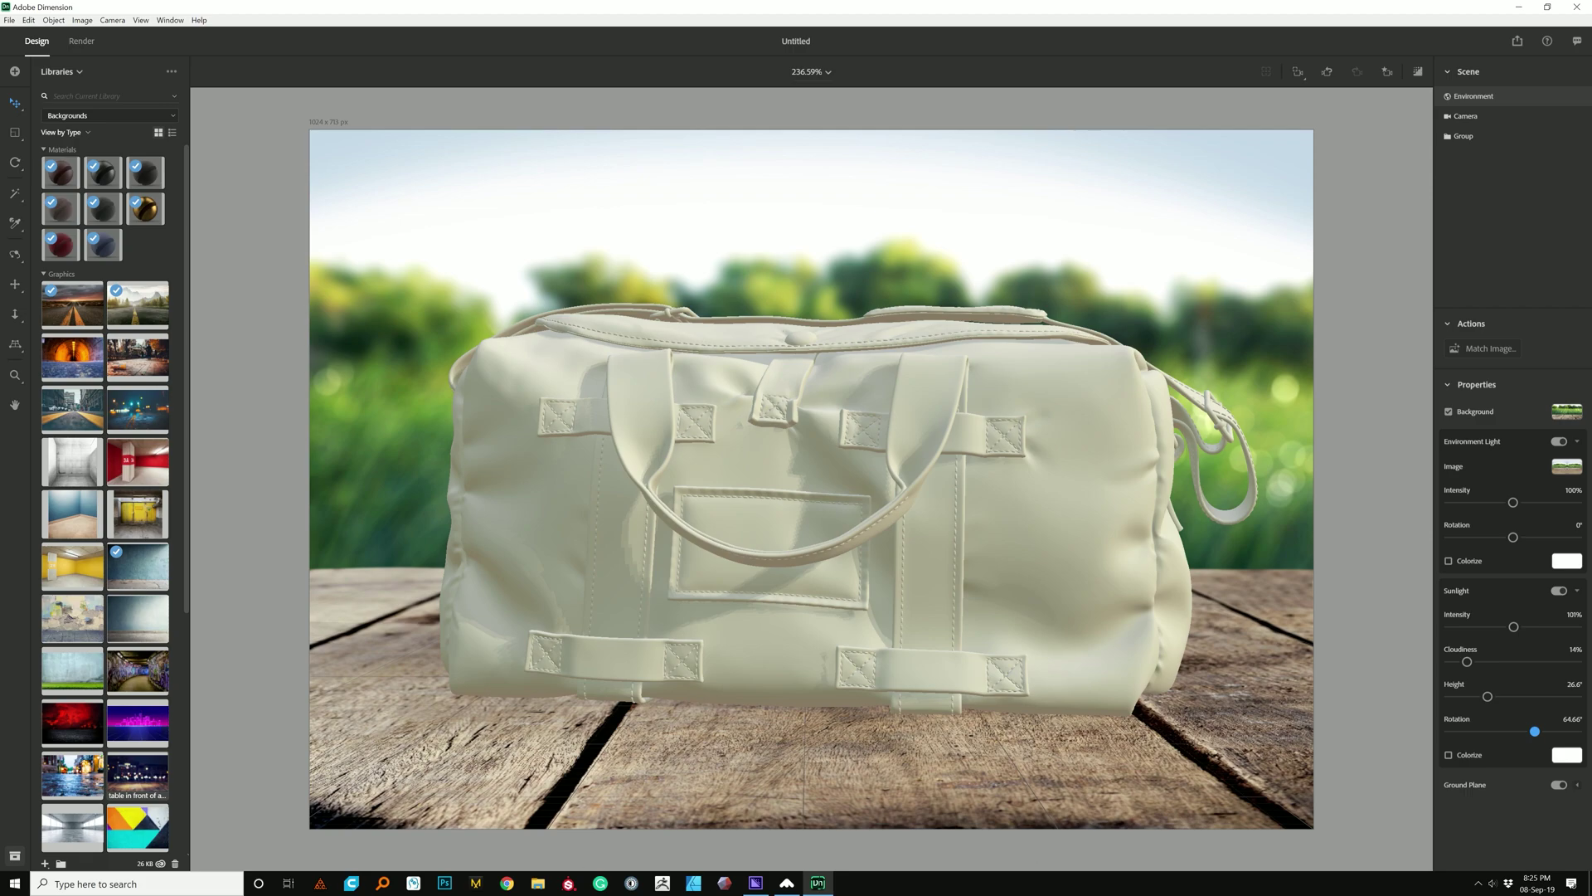
{"action": "left_click_drag", "start_coordinate": [1535, 732], "coordinate": [1534, 731]}
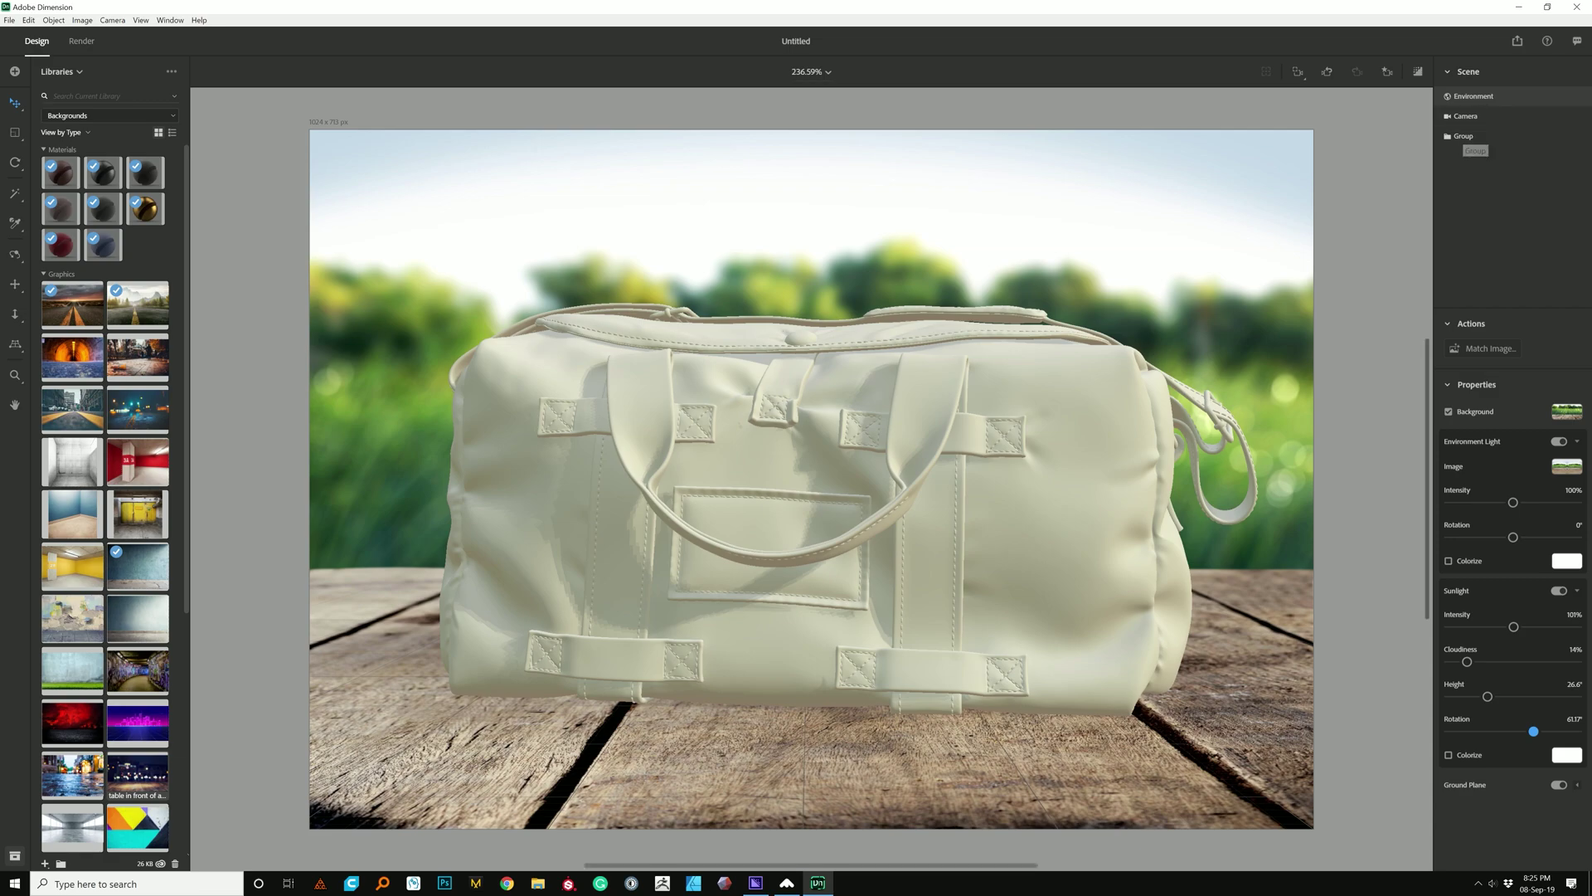
Turn the environment light a few degrees negative and set its intensity to 100%
{"action": "left_click_drag", "start_coordinate": [1513, 538], "coordinate": [1525, 503]}
{"action": "left_click", "coordinate": [1514, 503]}
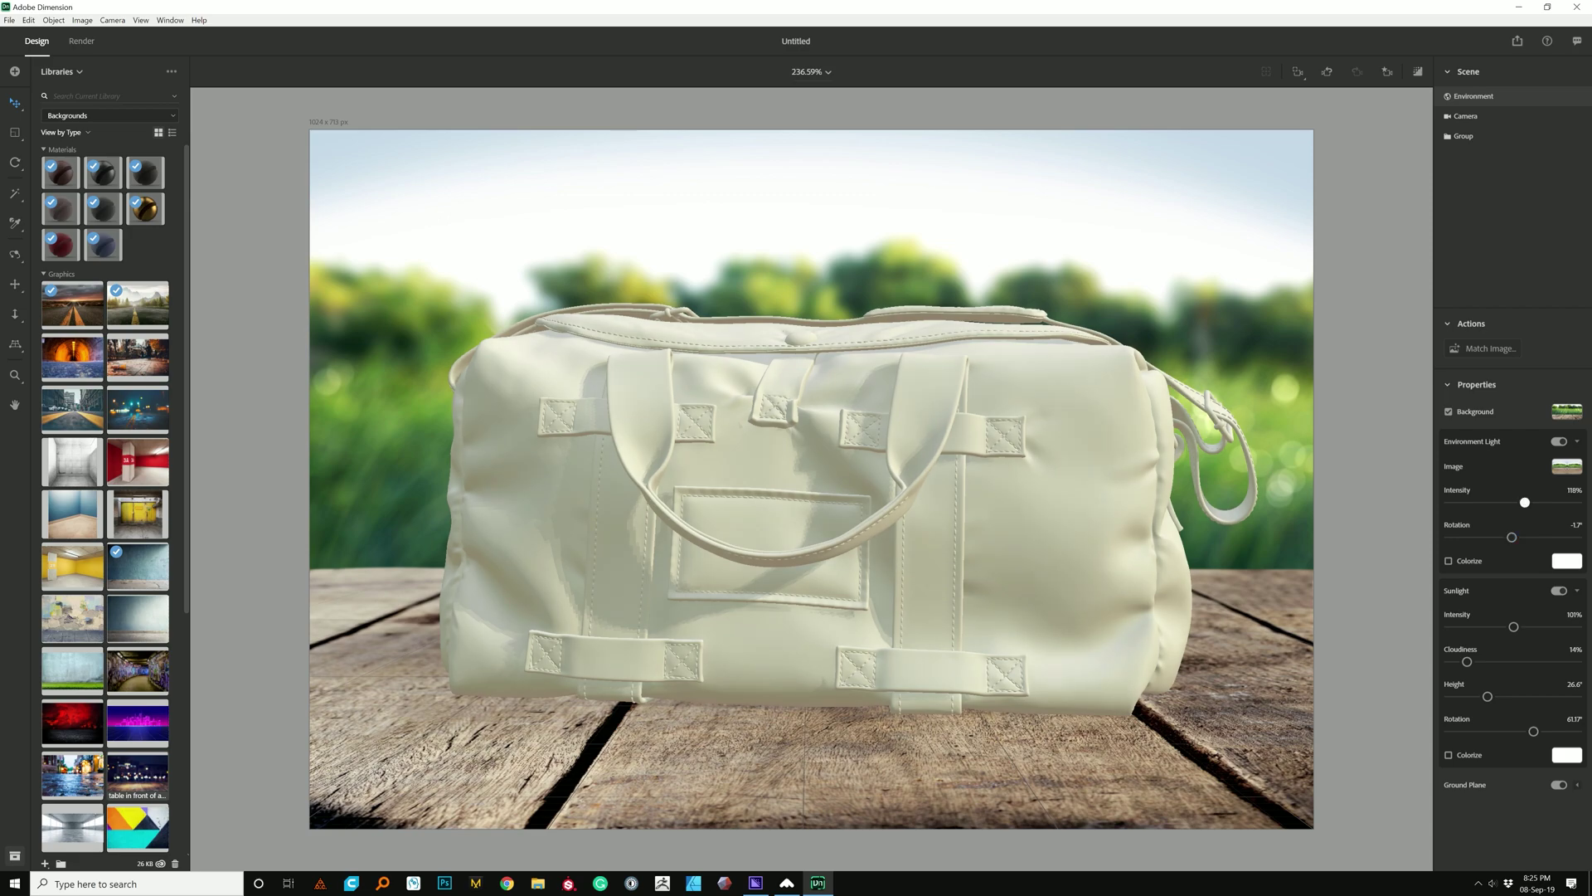
{"action": "left_click", "coordinate": [1573, 490]}
{"action": "type", "text": "100"}
{"action": "key", "text": "Return"}
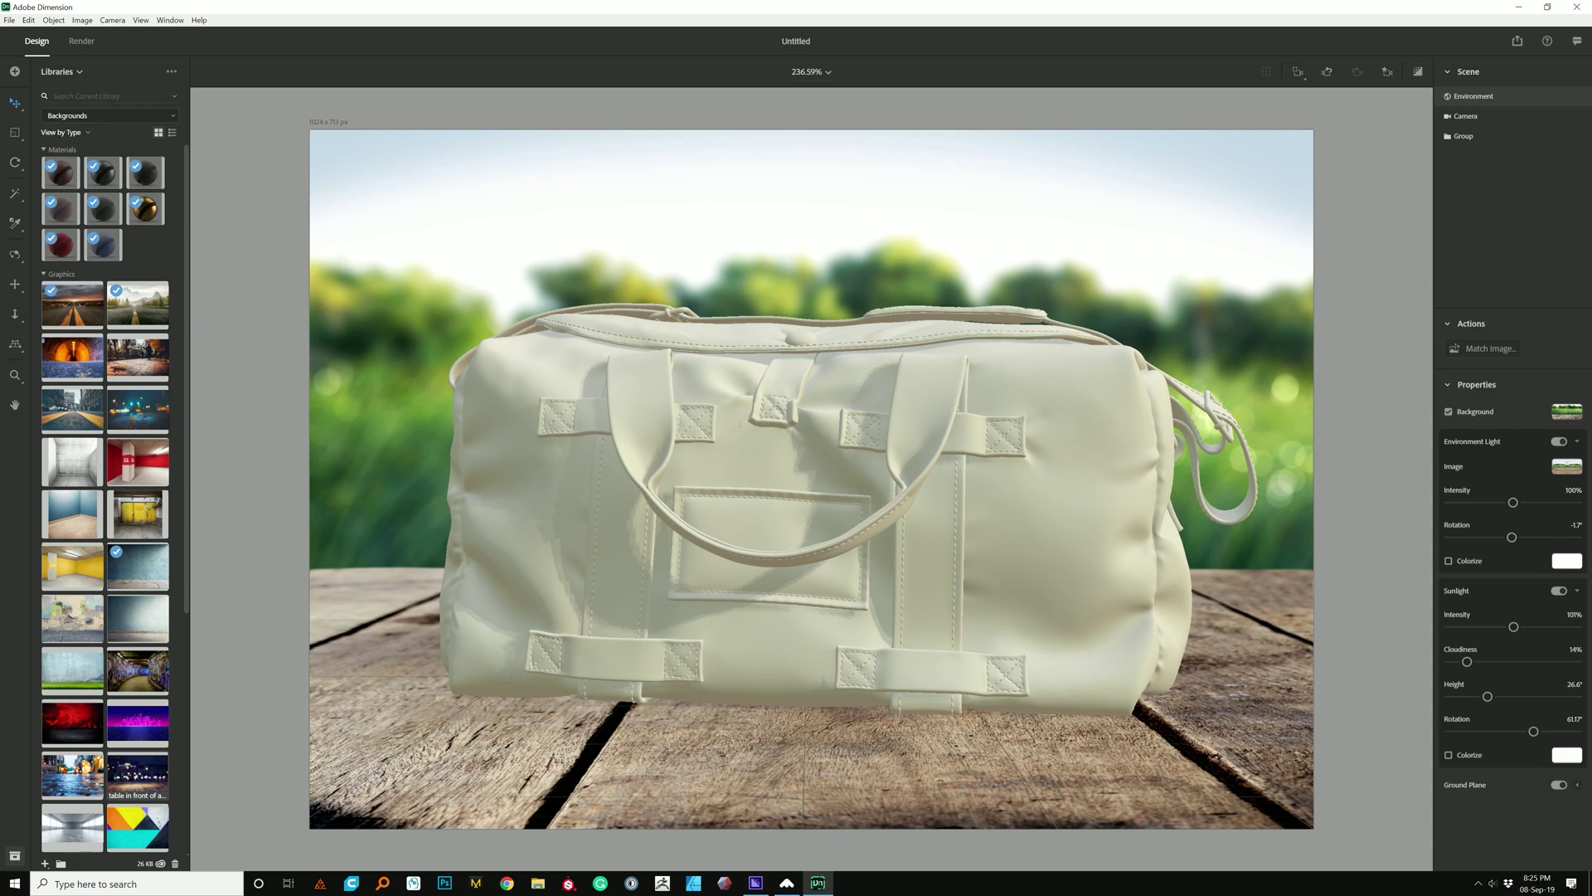
Switch the asset browser from Libraries to Starter Assets and filter it to show only materials
{"action": "left_click", "coordinate": [62, 72]}
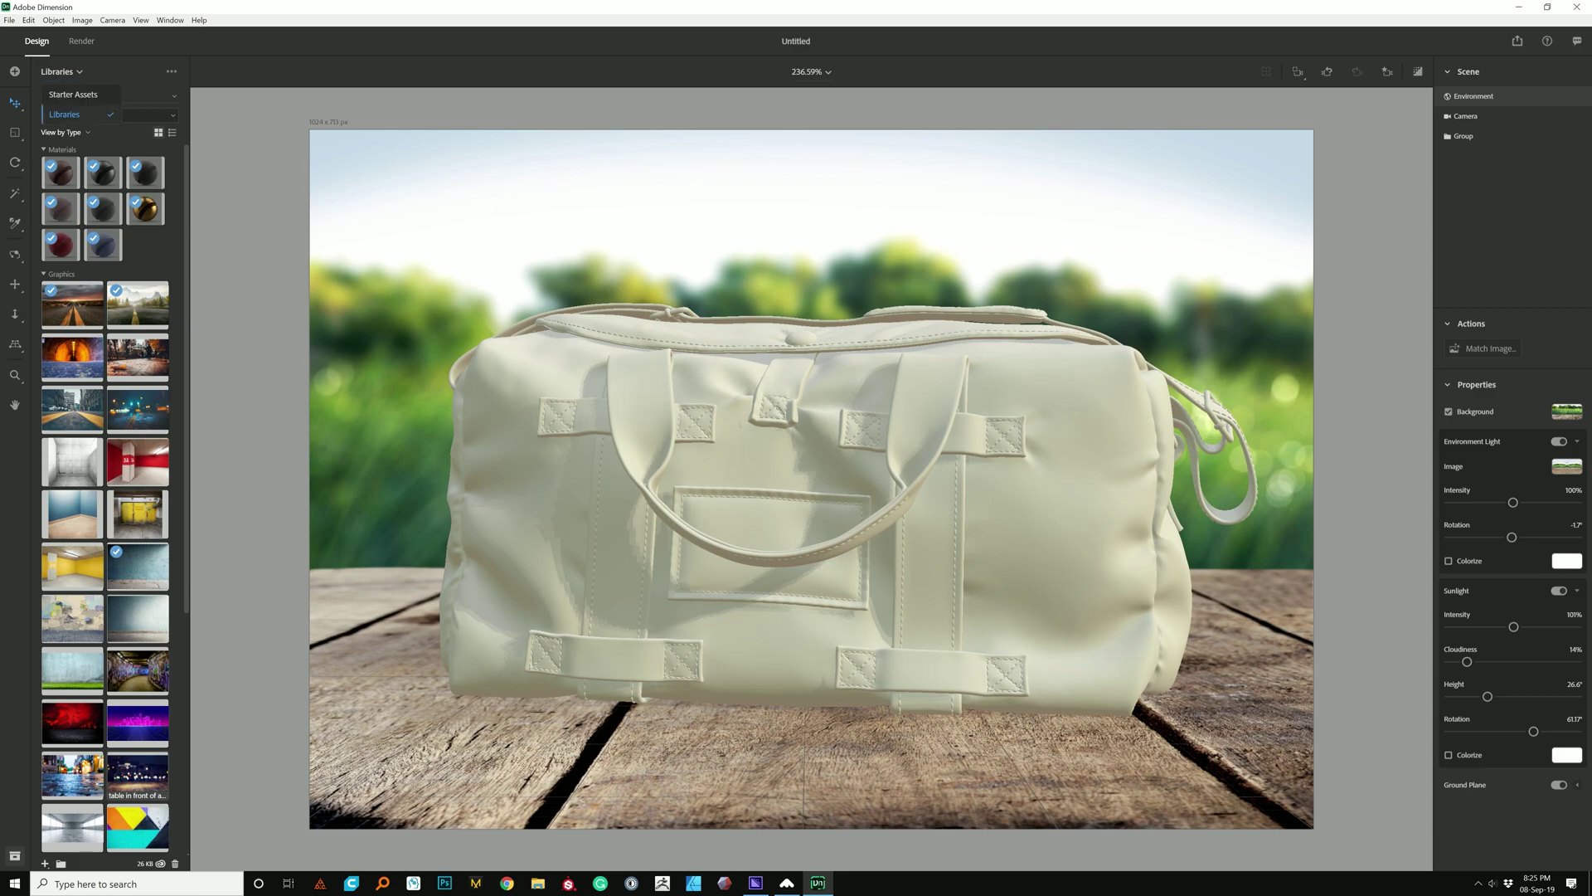
{"action": "left_click", "coordinate": [73, 95]}
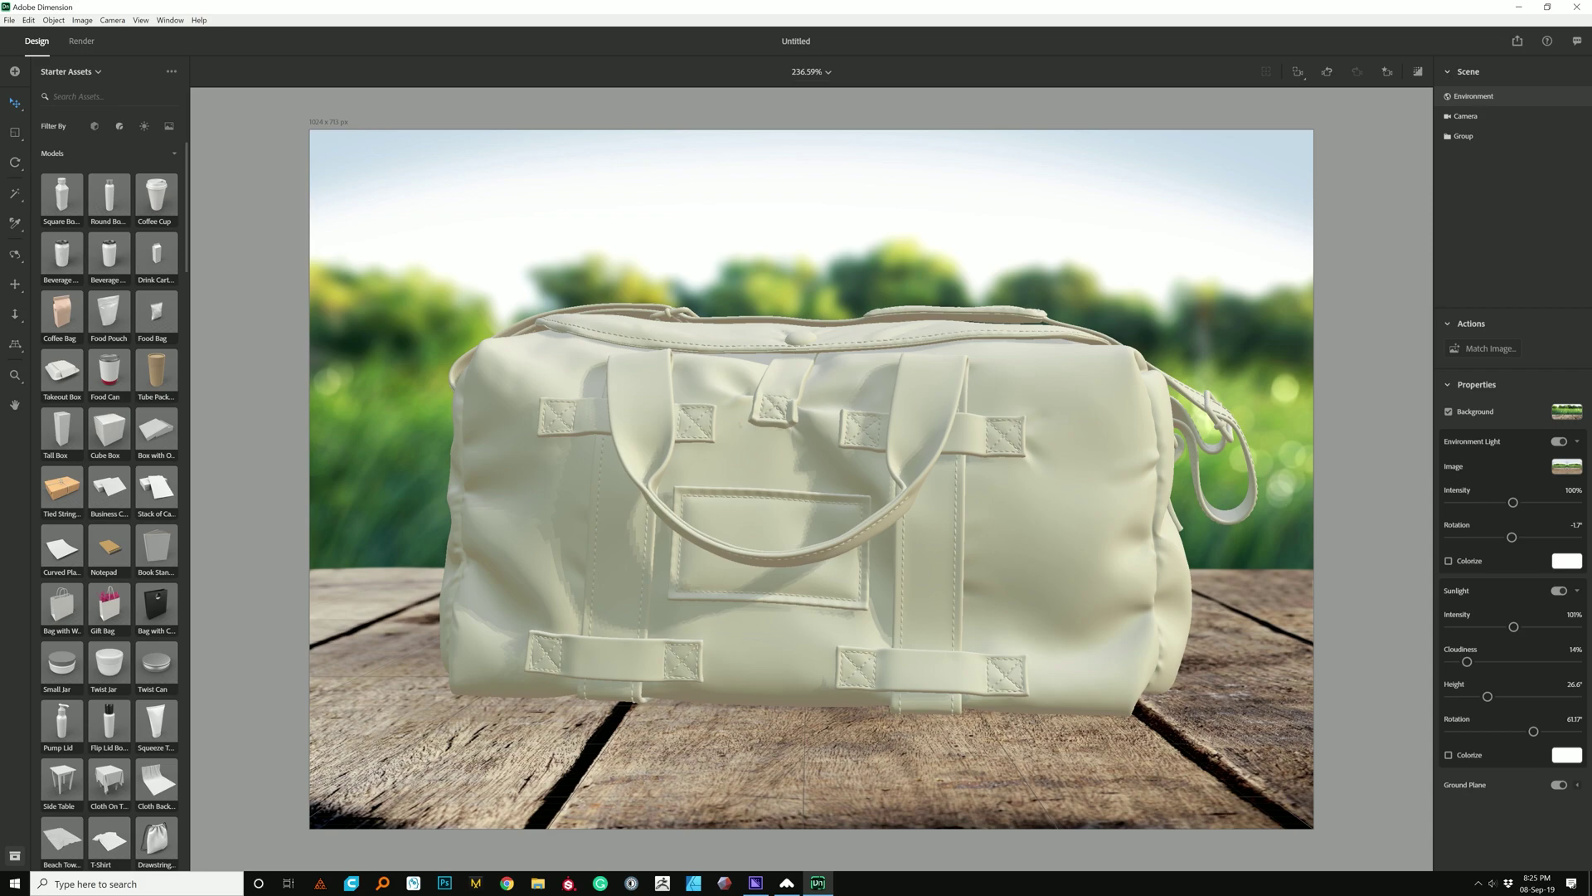
{"action": "left_click", "coordinate": [120, 127]}
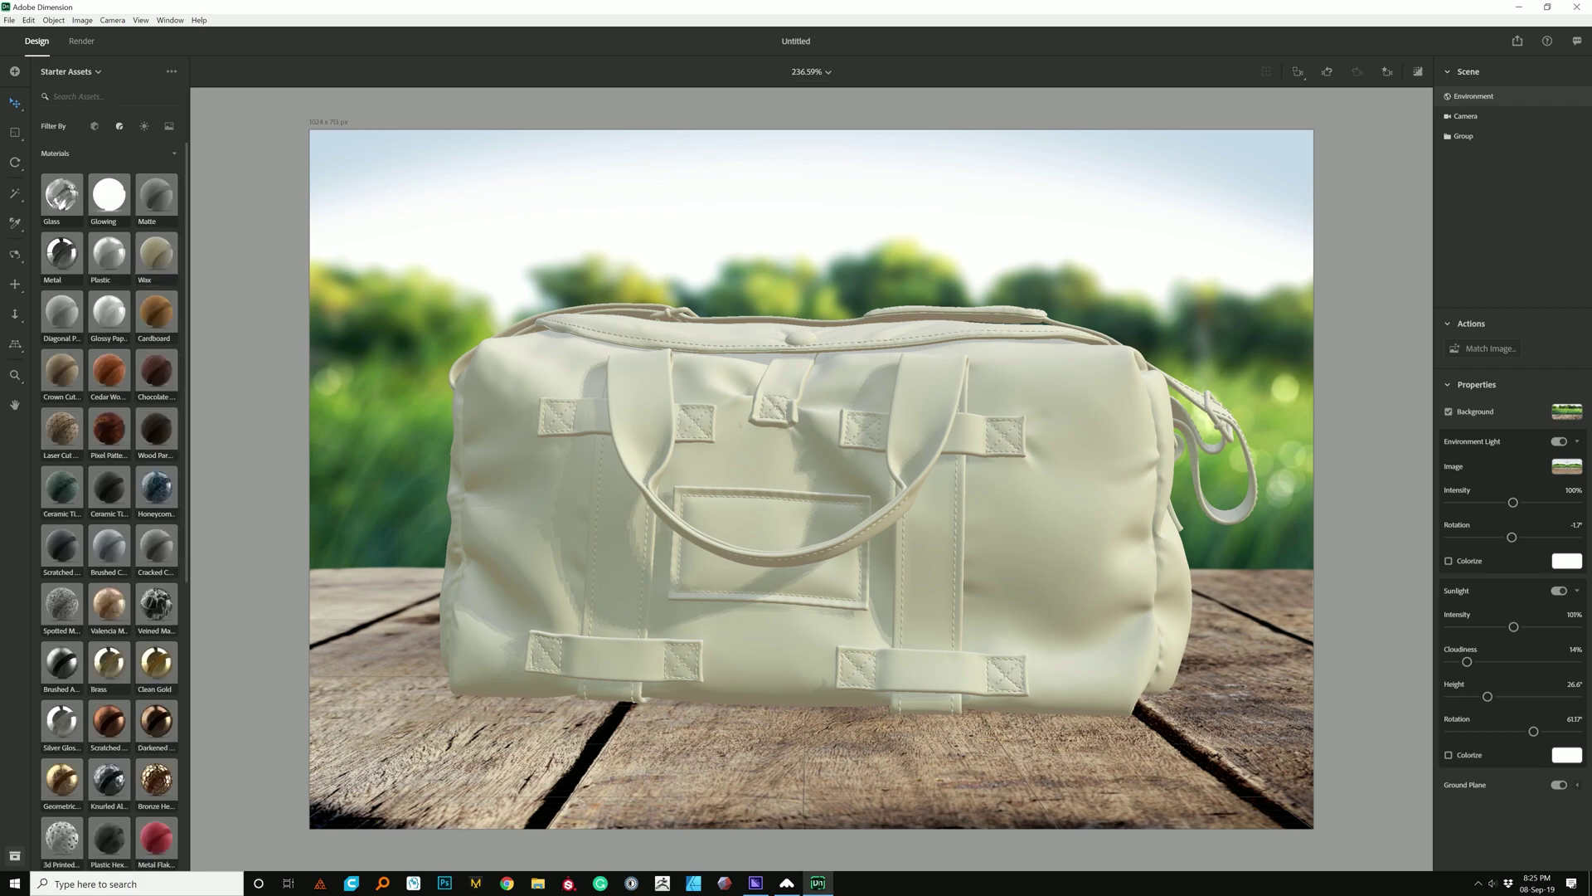
Apply the brown Leather material to the bag body, with a Repeat of 3 and a Roughness of 0.57
{"action": "scroll", "coordinate": [108, 498], "scroll_direction": "down", "scroll_amount": 5}
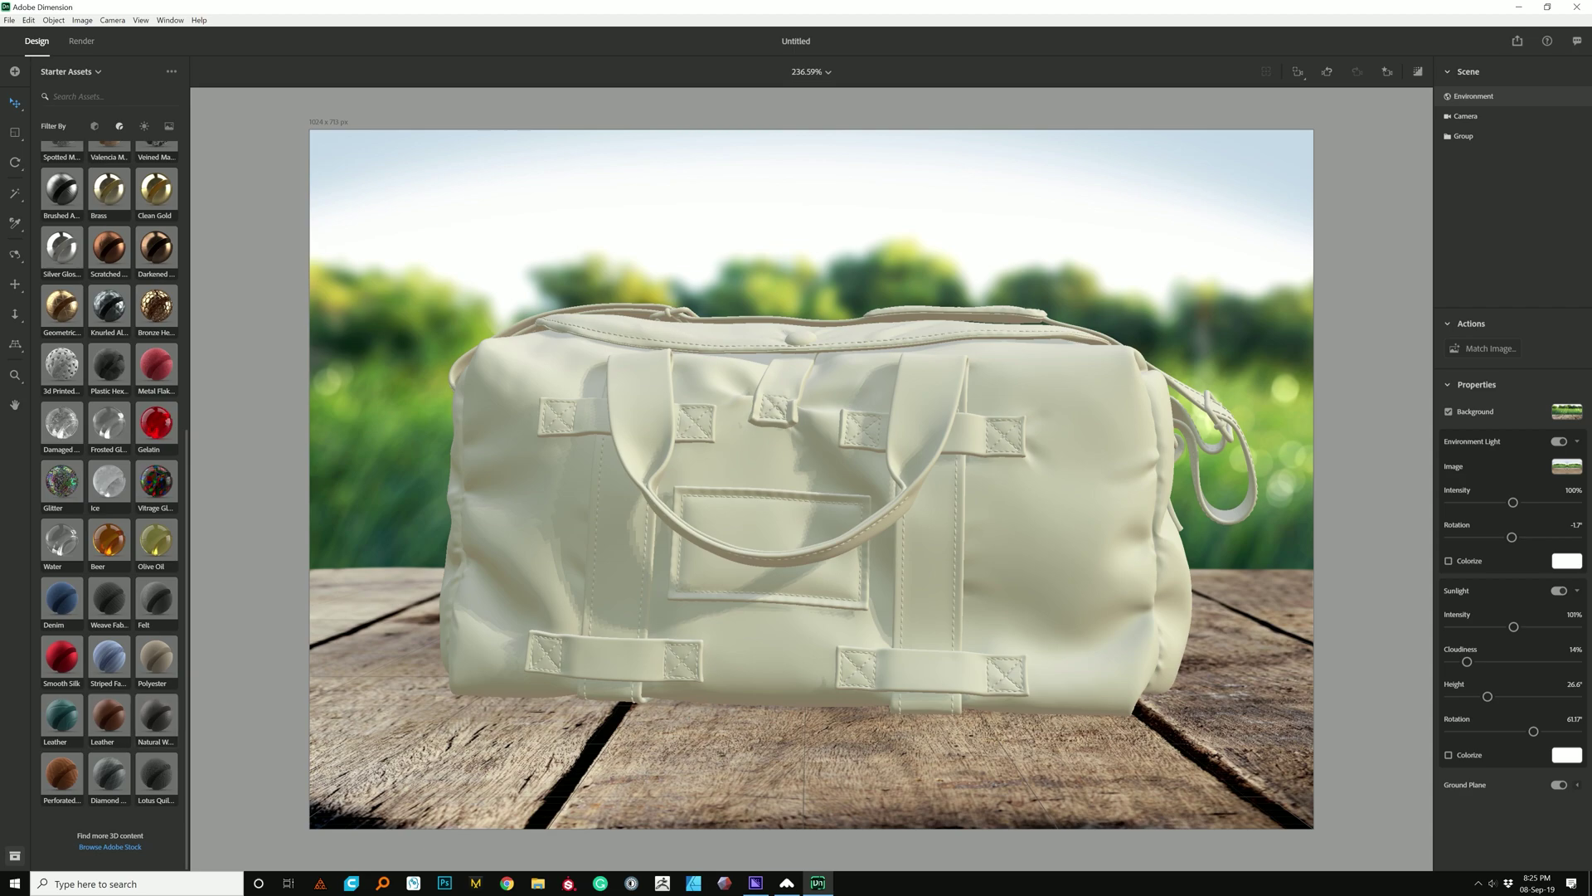
{"action": "left_click_drag", "start_coordinate": [156, 715], "coordinate": [1082, 460]}
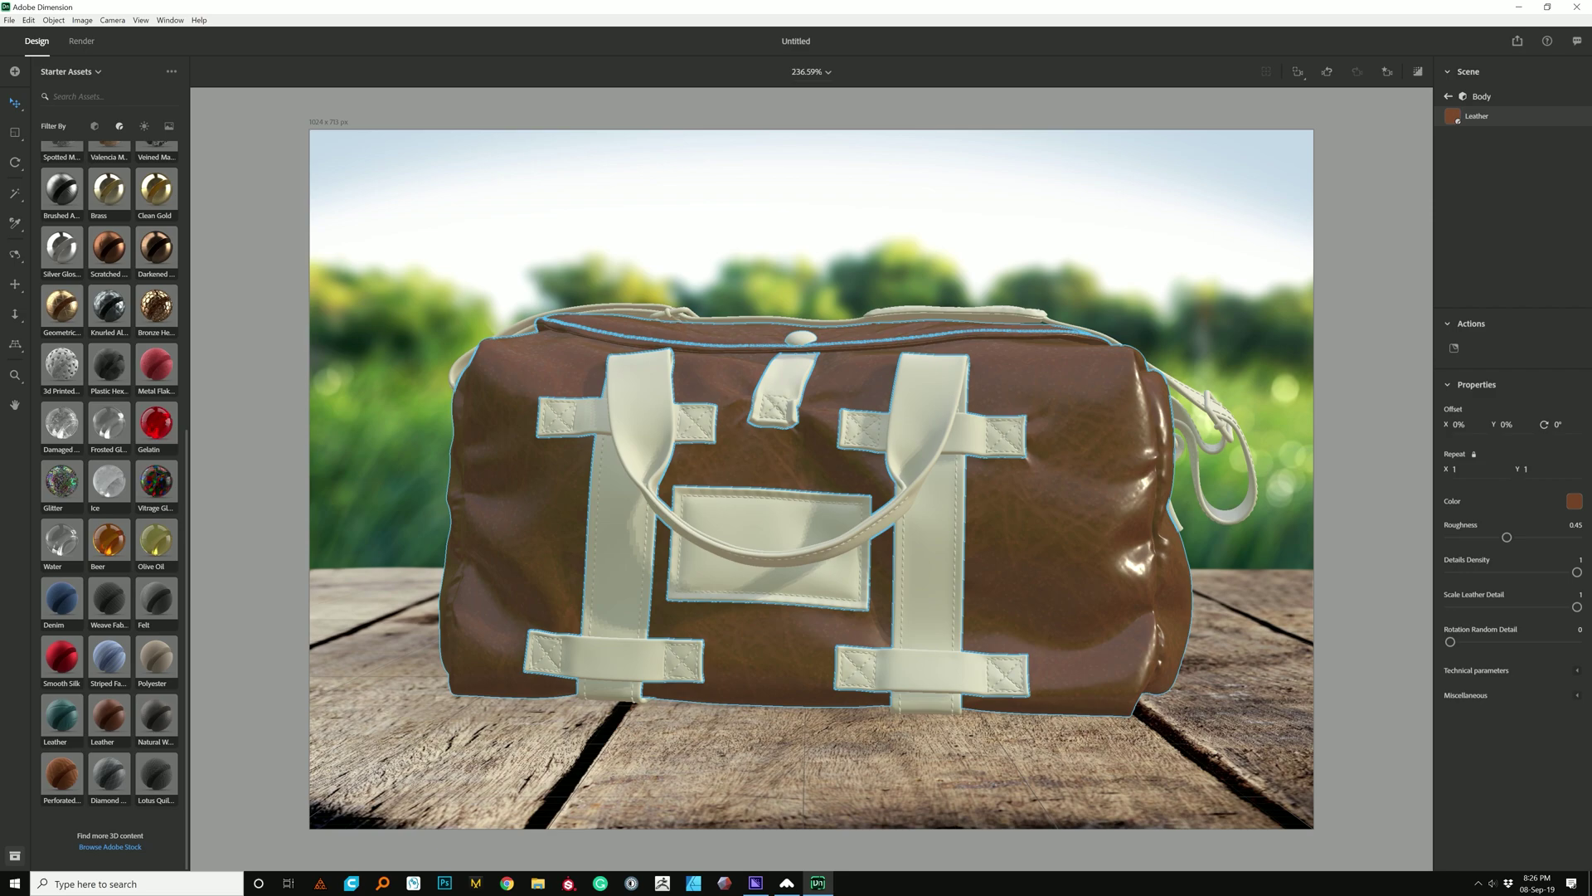
{"action": "left_click", "coordinate": [1457, 470]}
{"action": "type", "text": "3"}
{"action": "key", "text": "Return"}
{"action": "mouse_move", "coordinate": [1507, 537]}
{"action": "left_mouse_down"}
{"action": "mouse_move", "coordinate": [1536, 537]}
{"action": "mouse_move", "coordinate": [1522, 537]}
{"action": "left_mouse_up"}
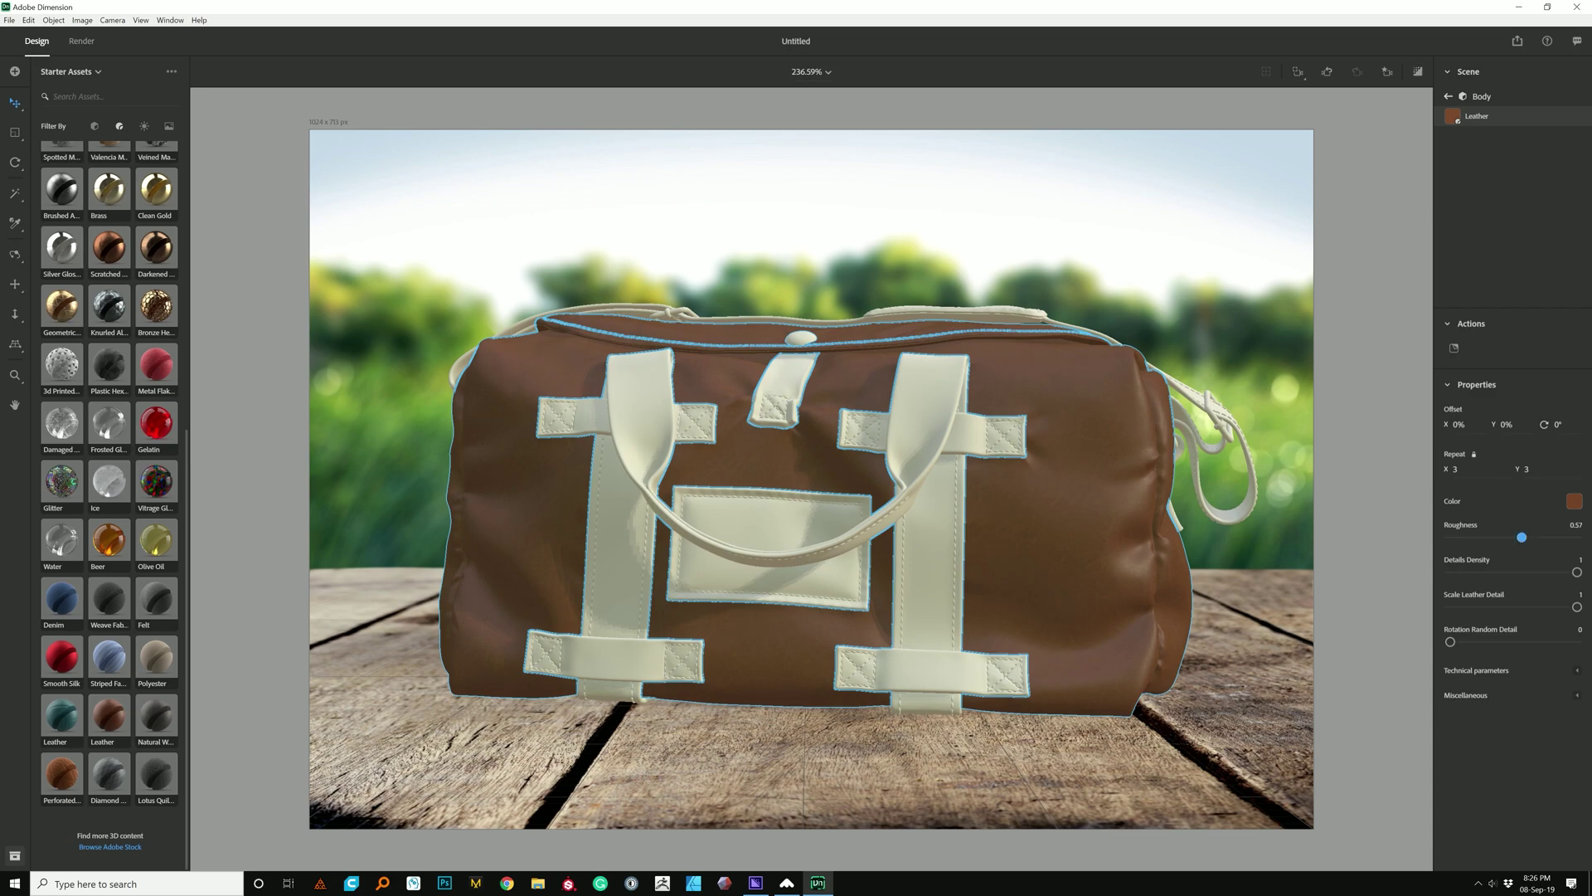
Try a lower Scale Leather Detail on the body leather, return it to 1, and set Rotation Random Detail to 0.41
{"action": "left_click_drag", "start_coordinate": [1578, 607], "coordinate": [1472, 607]}
{"action": "left_click_drag", "start_coordinate": [1471, 607], "coordinate": [1578, 572]}
{"action": "left_click_drag", "start_coordinate": [1450, 642], "coordinate": [1502, 642]}
Tune the body leather's technical parameters to Luminosity 0.5, Contrast 0.29 and Saturation 0.42
{"action": "left_click", "coordinate": [1576, 670]}
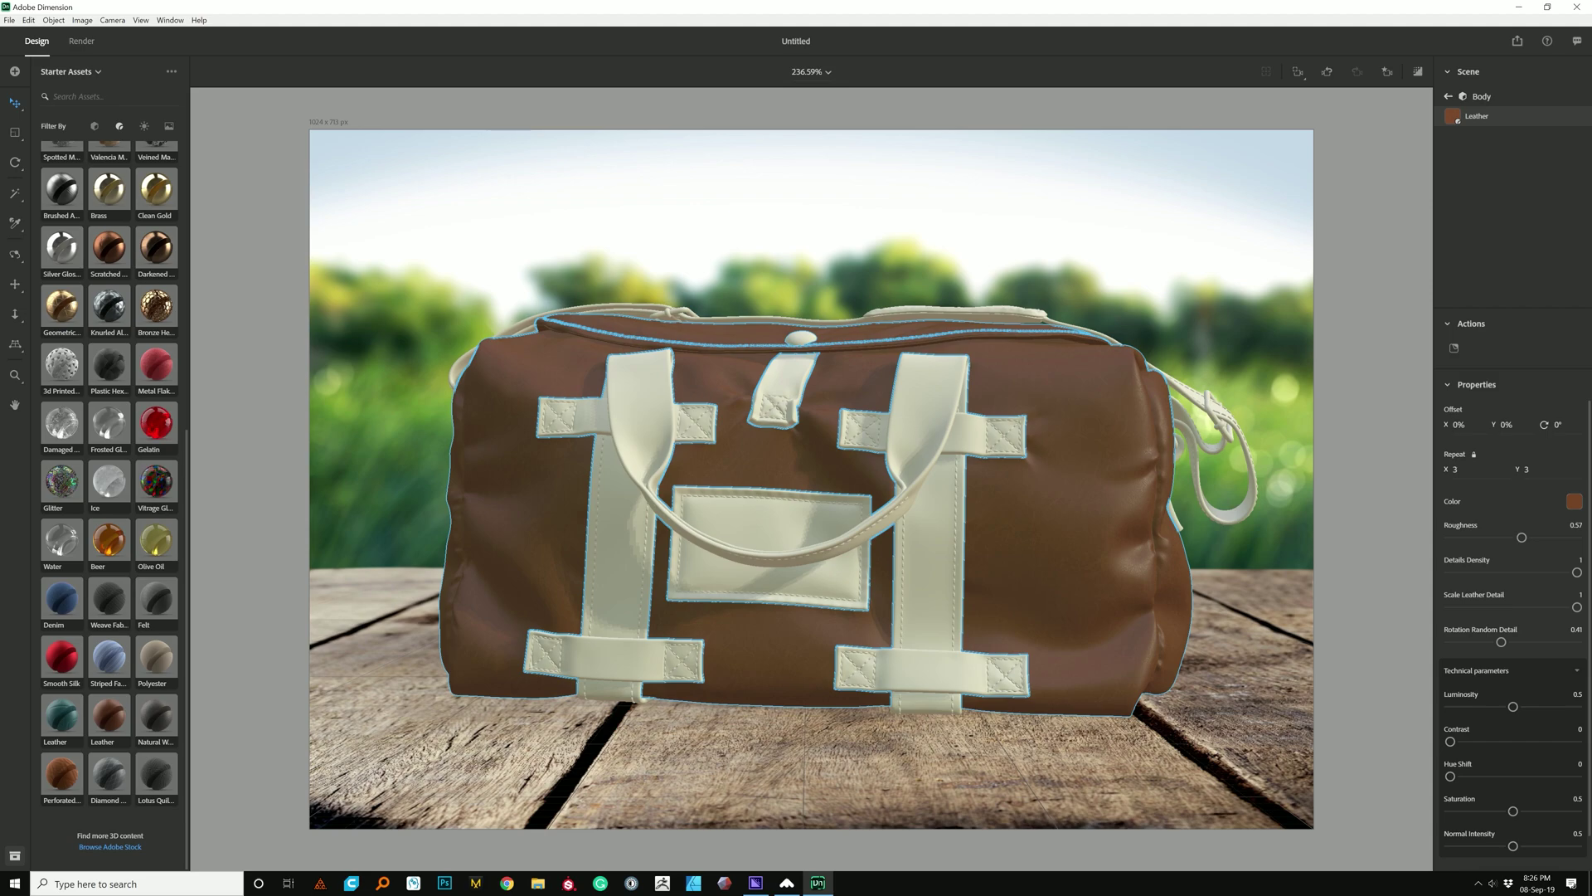
{"action": "left_click_drag", "start_coordinate": [1513, 706], "coordinate": [1496, 741]}
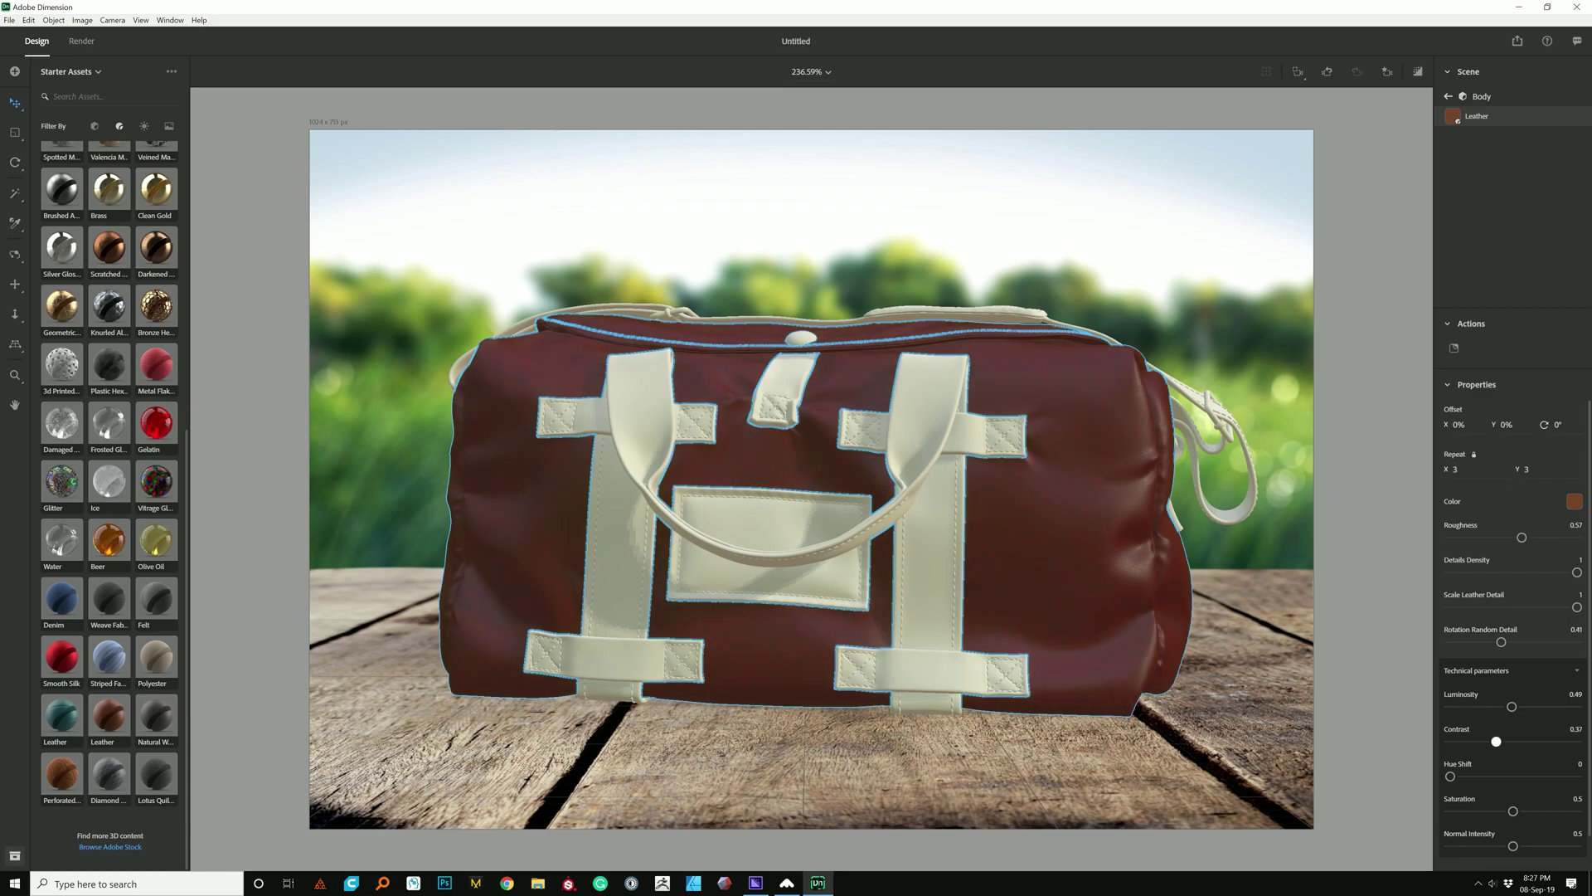
{"action": "left_click_drag", "start_coordinate": [1517, 742], "coordinate": [1513, 741]}
{"action": "left_click_drag", "start_coordinate": [1512, 811], "coordinate": [1502, 811]}
{"action": "left_click", "coordinate": [1574, 501]}
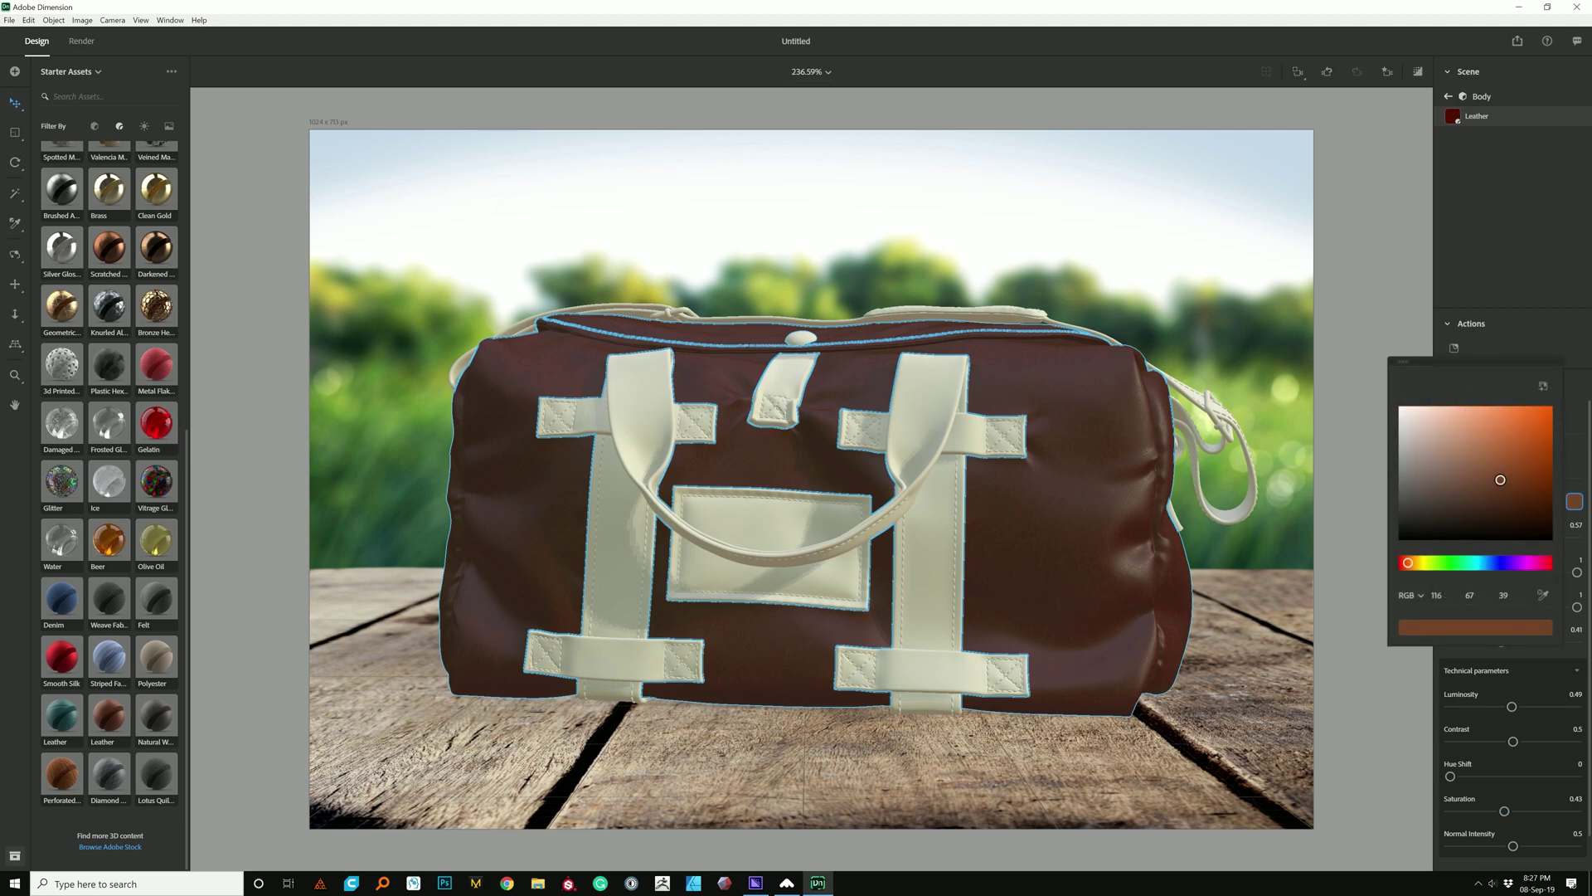
{"action": "key", "text": "Escape"}
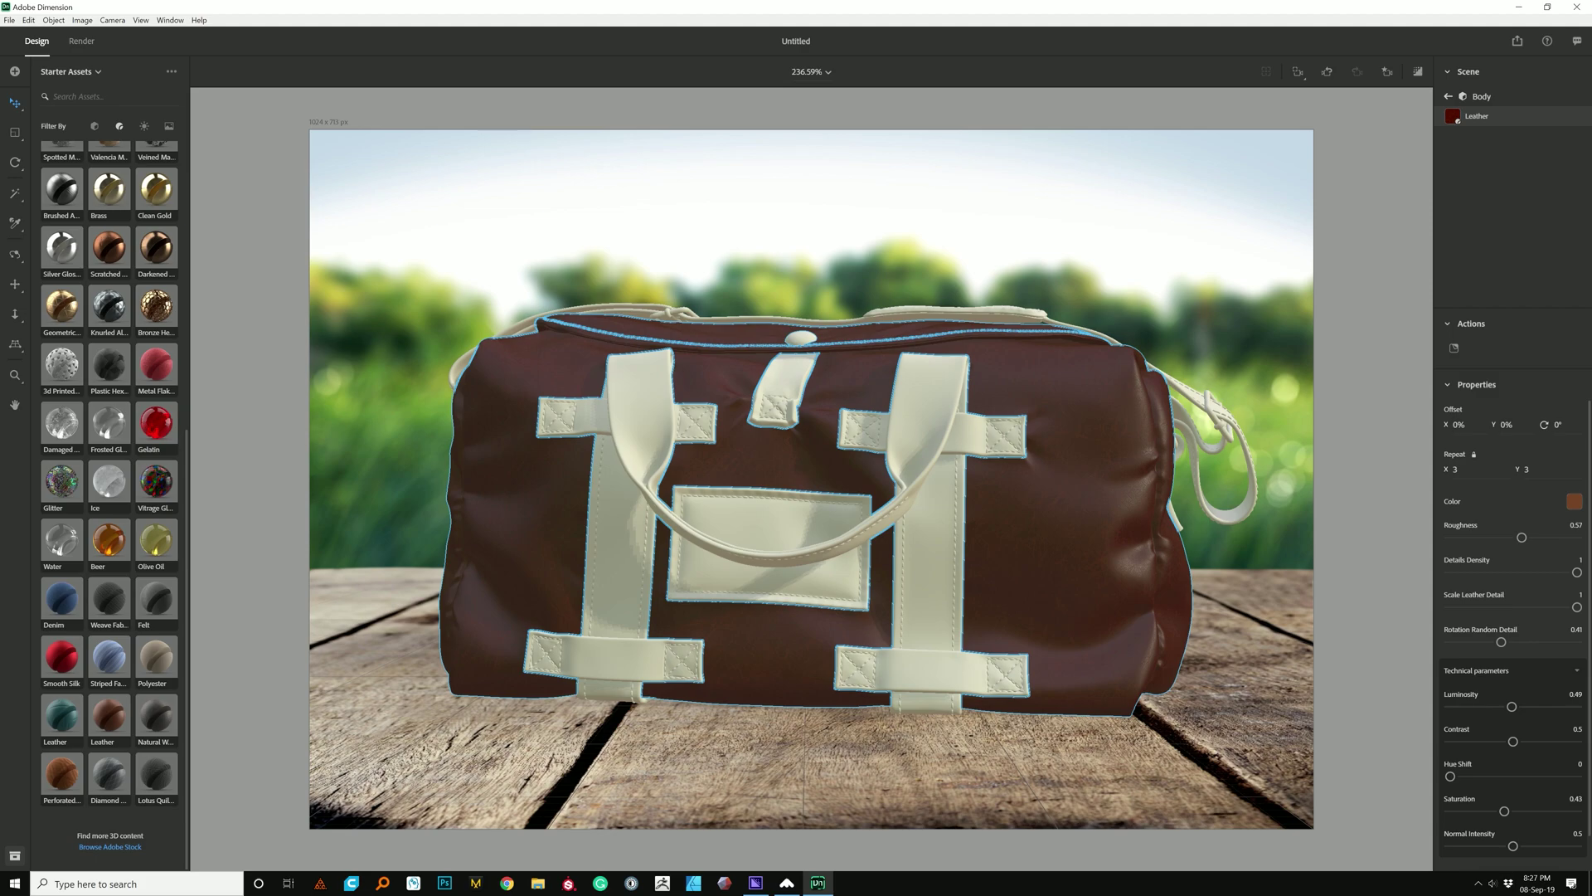
{"action": "left_click_drag", "start_coordinate": [1512, 706], "coordinate": [1520, 706]}
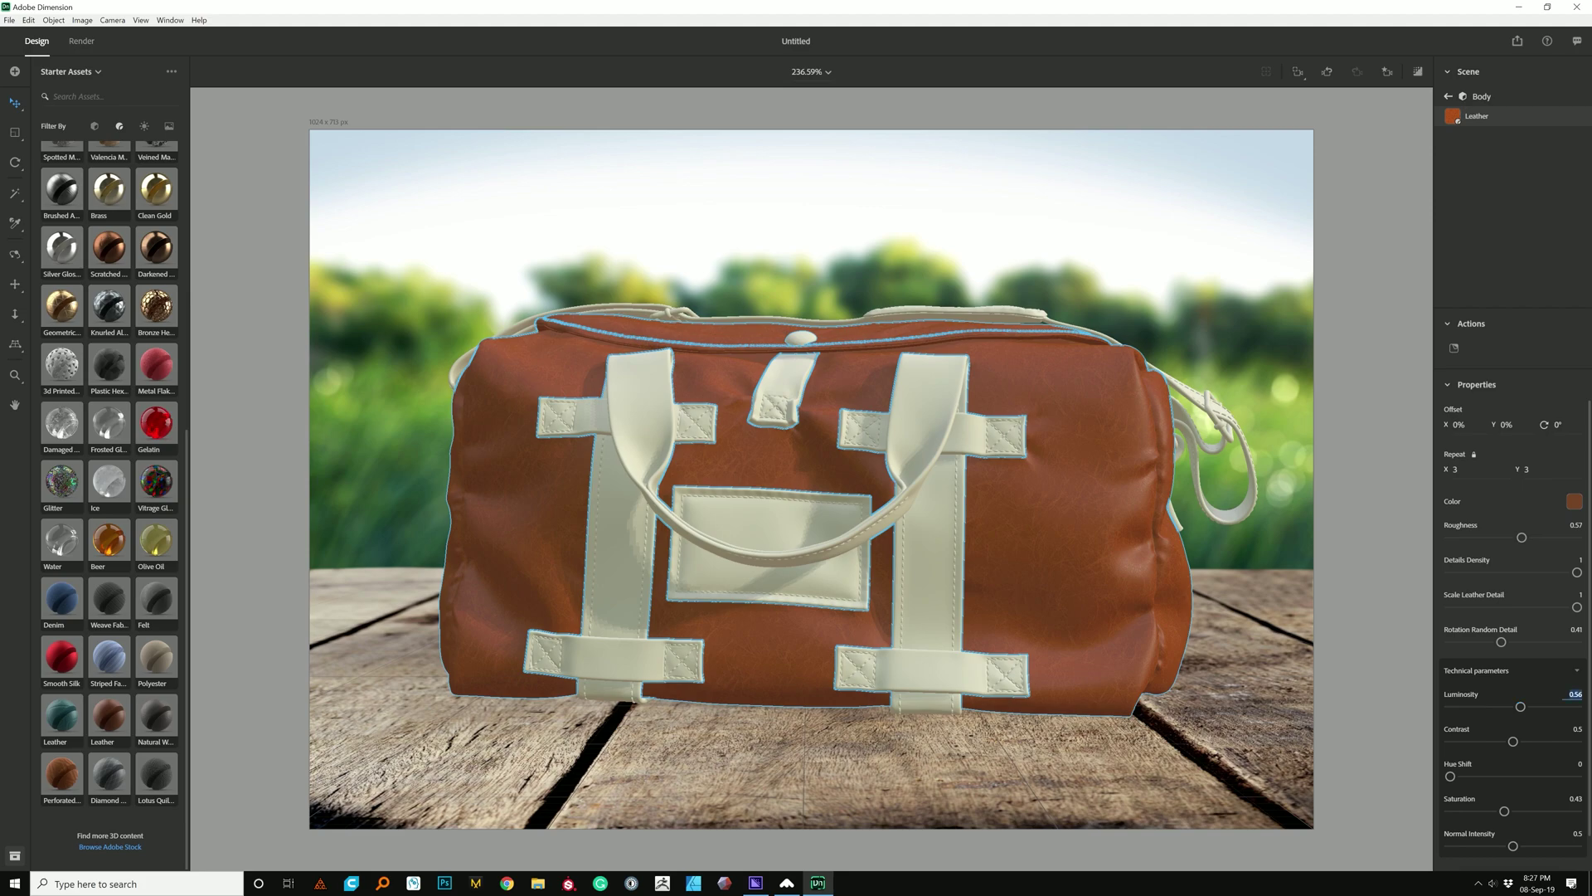
{"action": "type", "text": "0.5"}
{"action": "key", "text": "Return"}
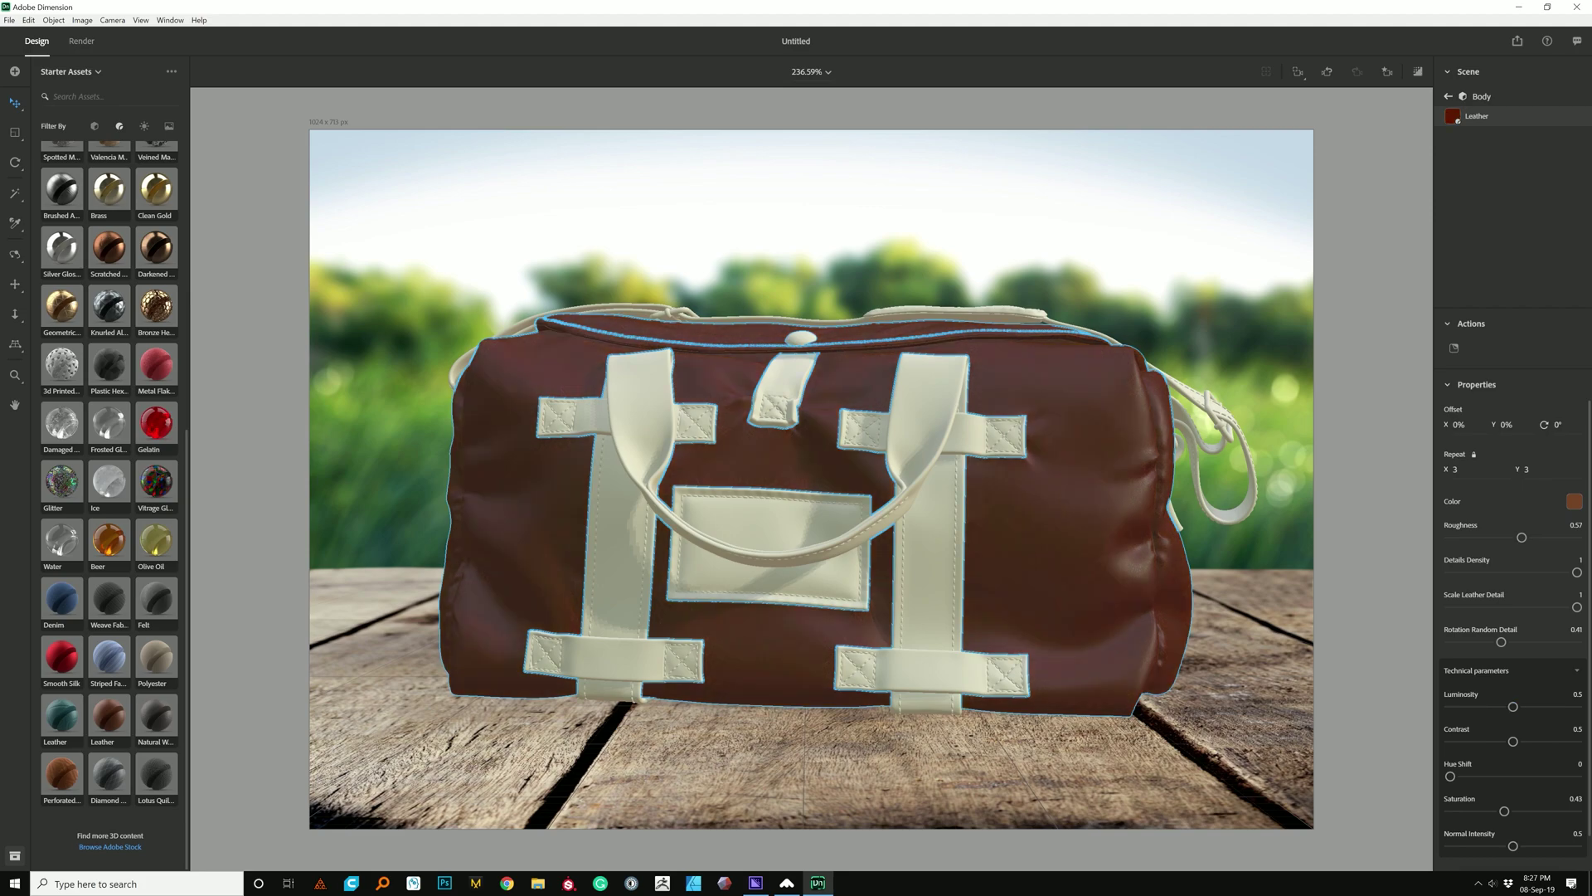
{"action": "mouse_move", "coordinate": [1514, 741]}
{"action": "left_mouse_down"}
{"action": "mouse_move", "coordinate": [1469, 741]}
{"action": "mouse_move", "coordinate": [1487, 741]}
{"action": "left_mouse_up"}
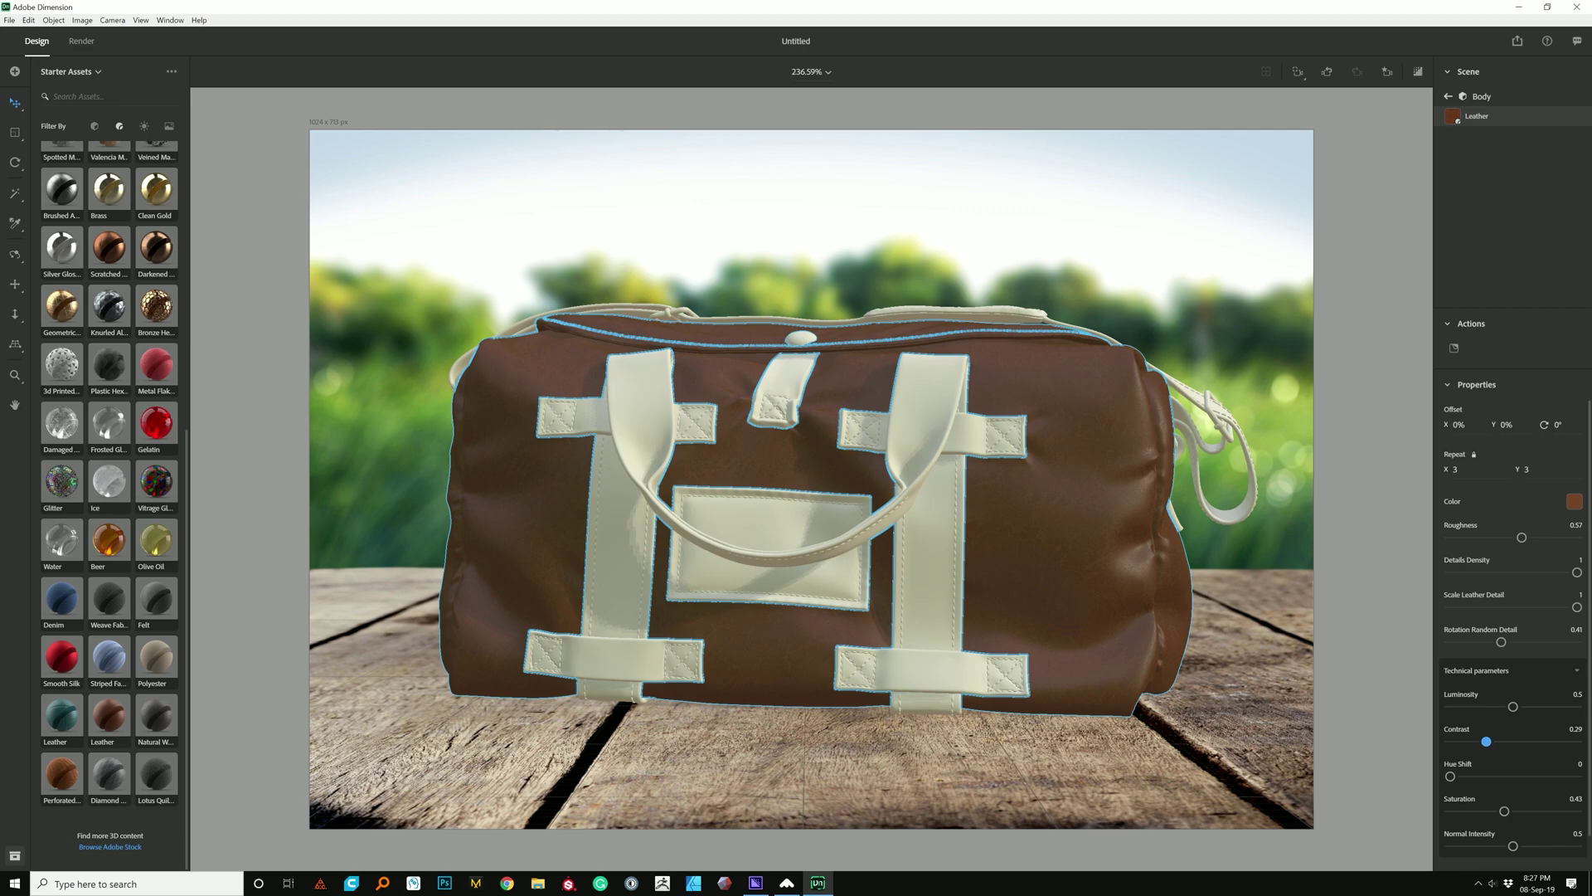
{"action": "left_click_drag", "start_coordinate": [1505, 811], "coordinate": [1503, 811]}
{"action": "left_click", "coordinate": [1577, 671]}
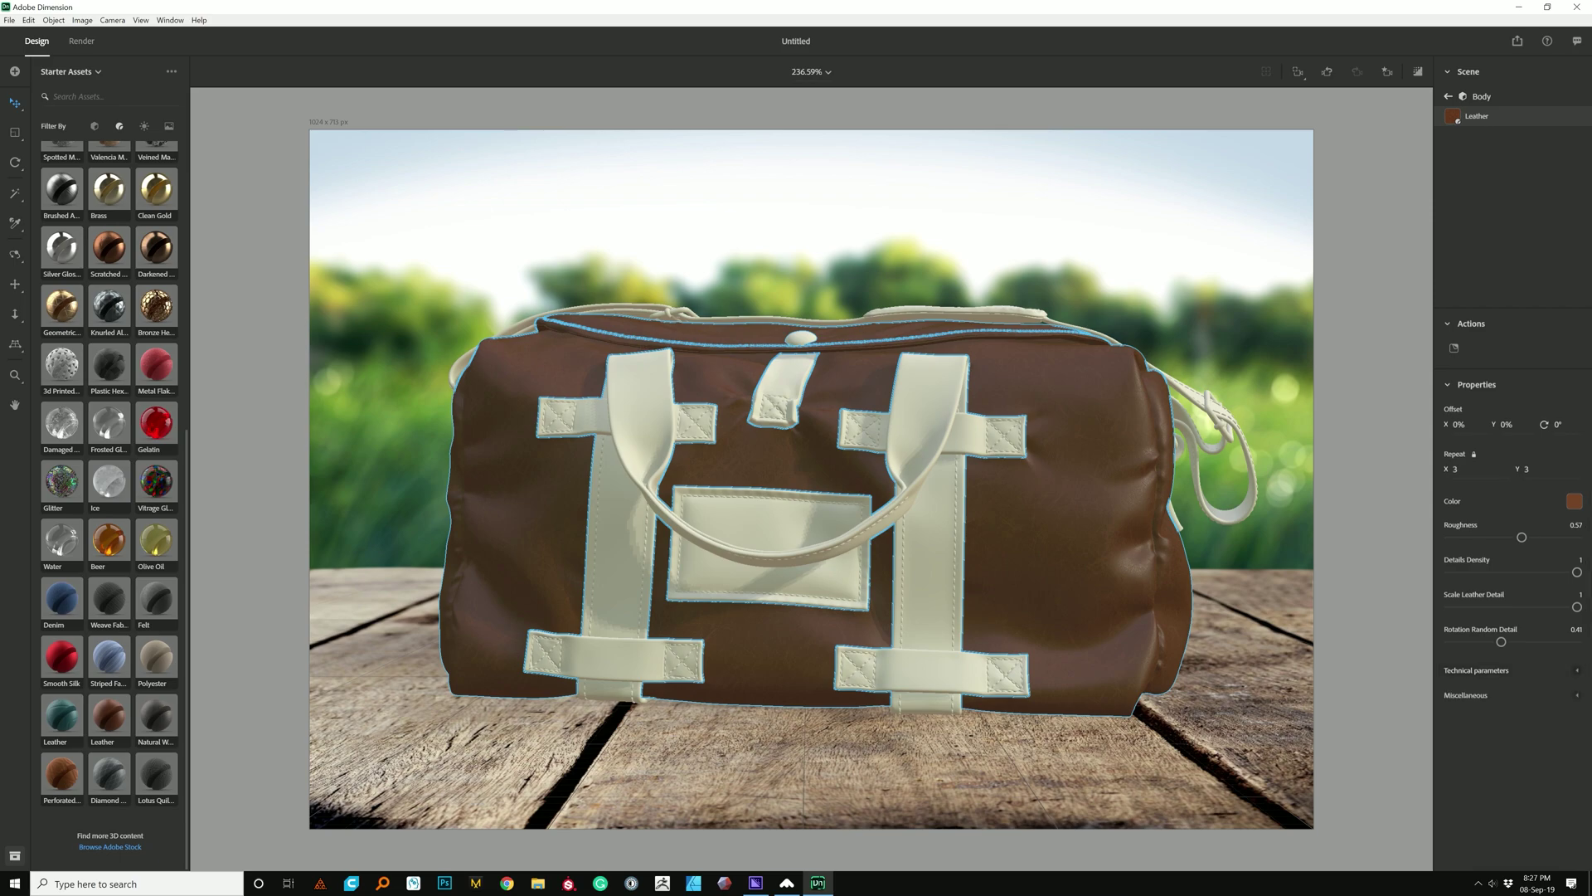
Set the body leather's resolution to 4096px and its Random Seed to 70, and return to the scene's object list
{"action": "left_click", "coordinate": [1577, 695]}
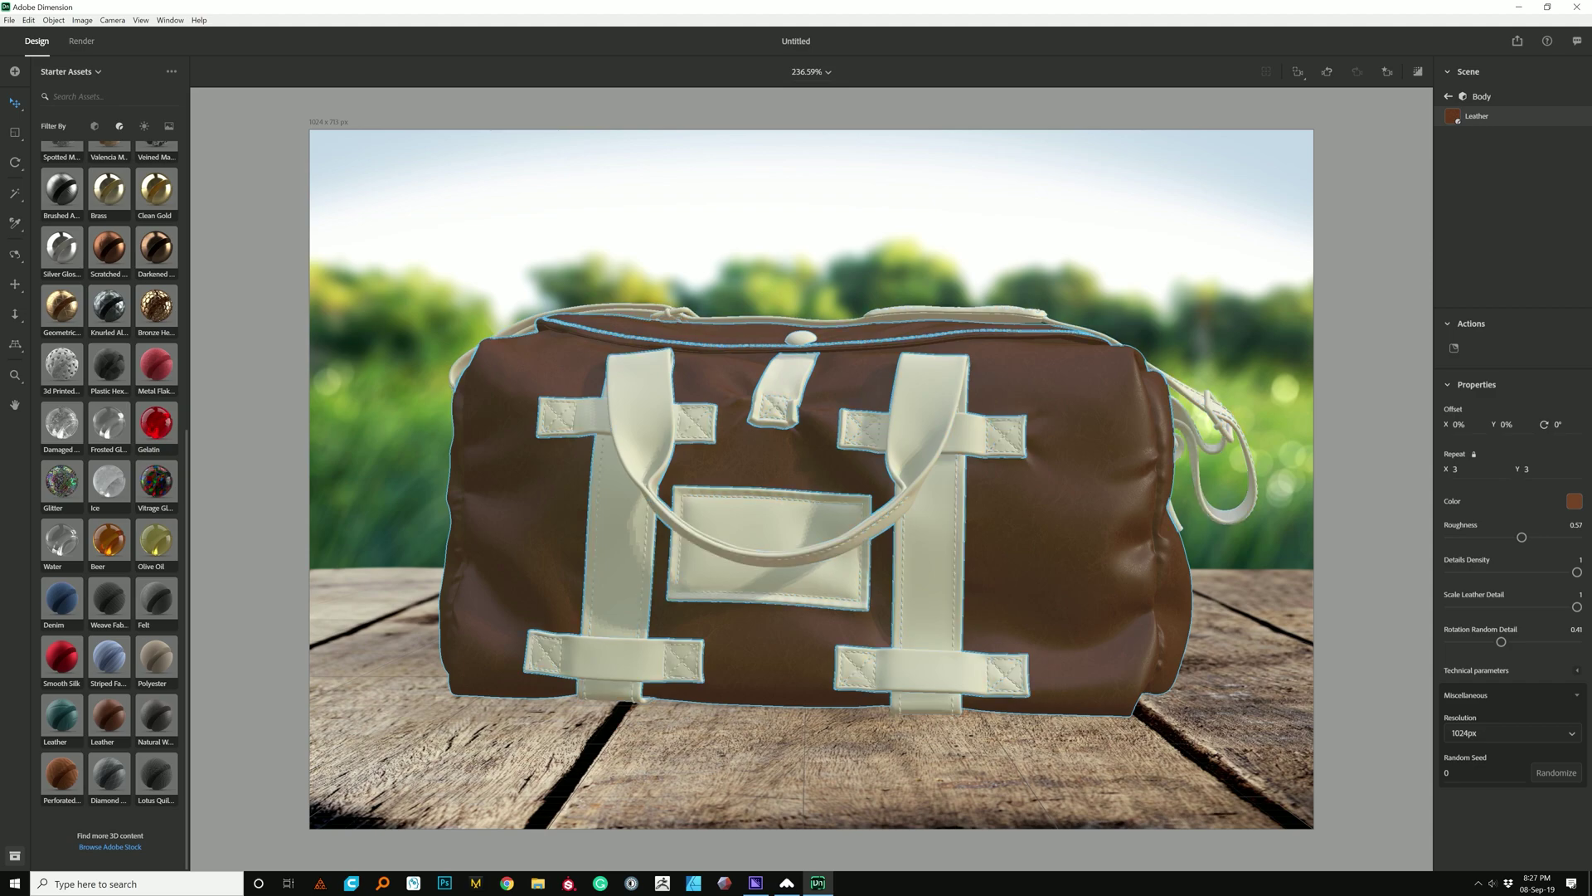
{"action": "left_click", "coordinate": [1513, 733]}
{"action": "key", "text": "Escape"}
{"action": "left_click", "coordinate": [1513, 733]}
{"action": "left_click", "coordinate": [1493, 834]}
{"action": "left_click", "coordinate": [1449, 96]}
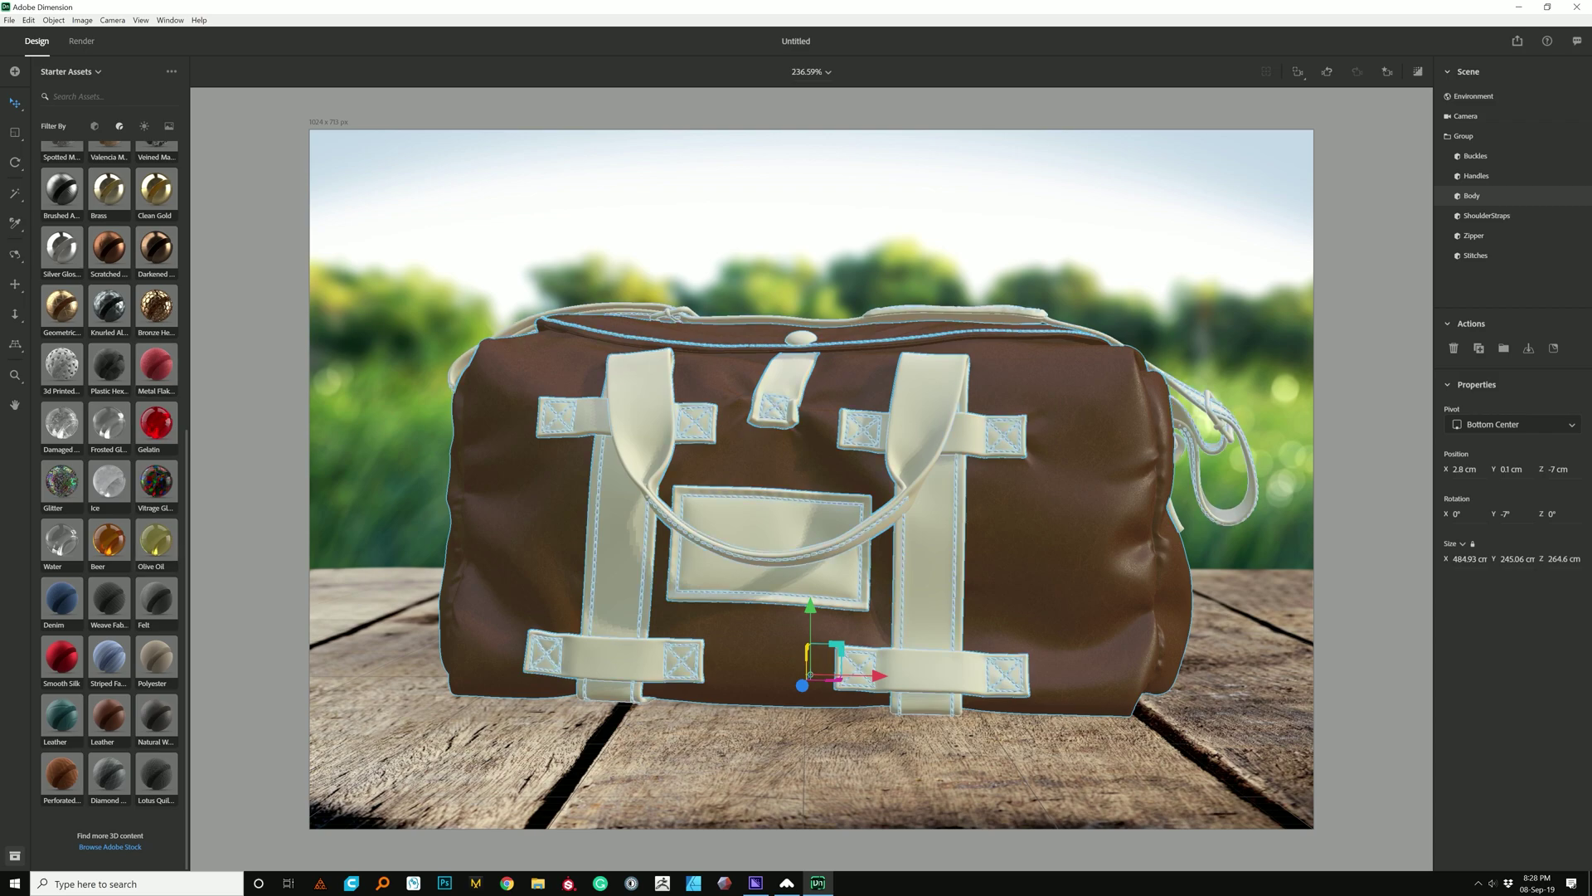
Select the handles inside the bag group and sample the body's leather material onto them
{"action": "left_click", "coordinate": [1464, 136]}
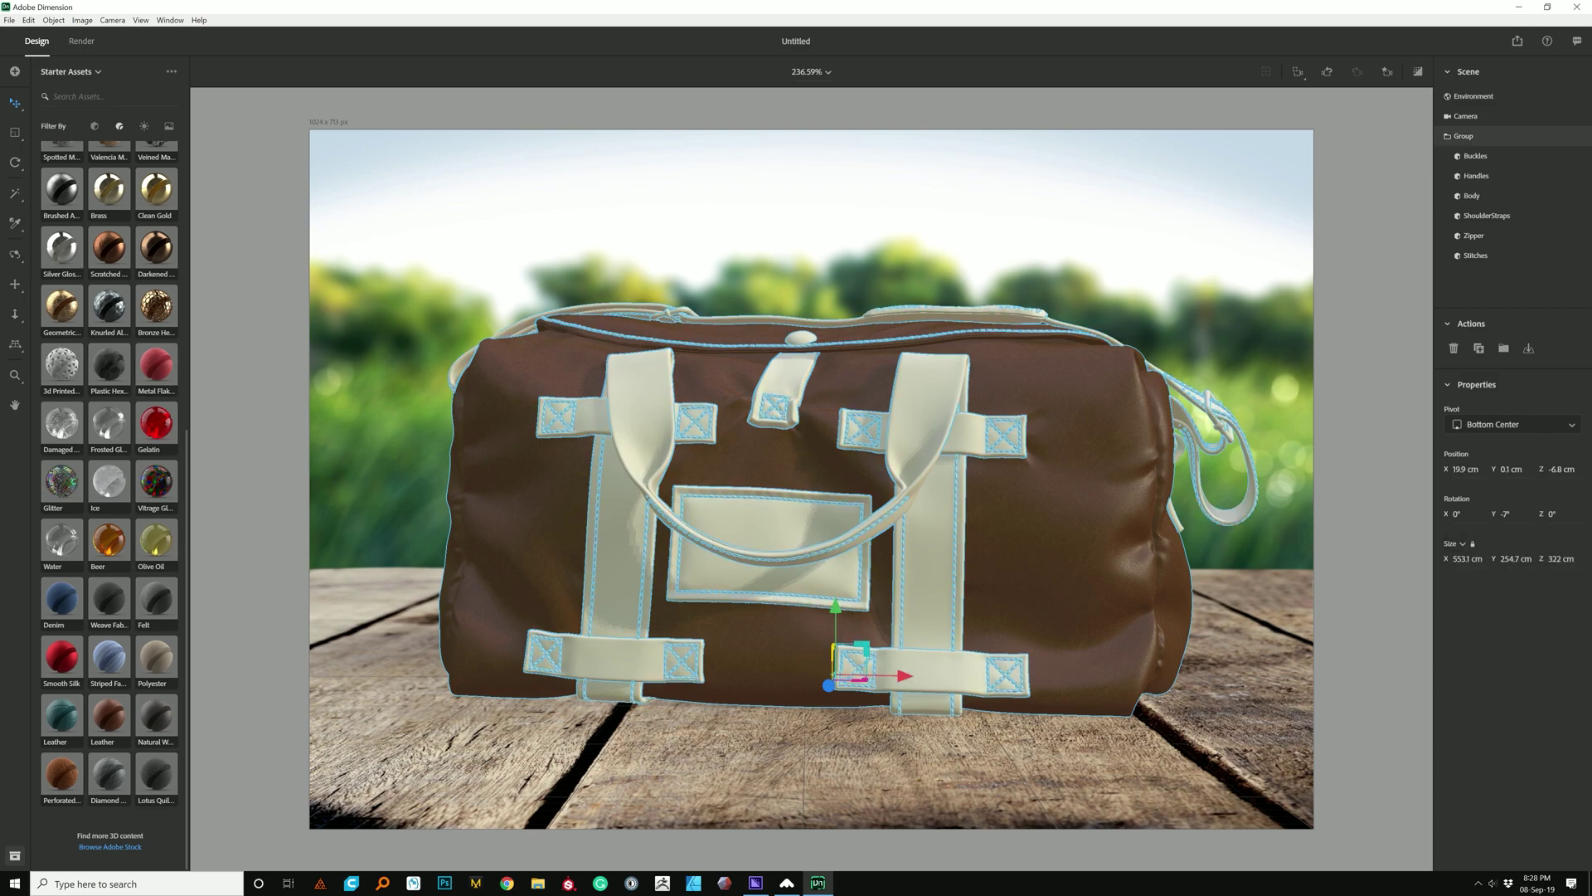
{"action": "double_click", "coordinate": [772, 535]}
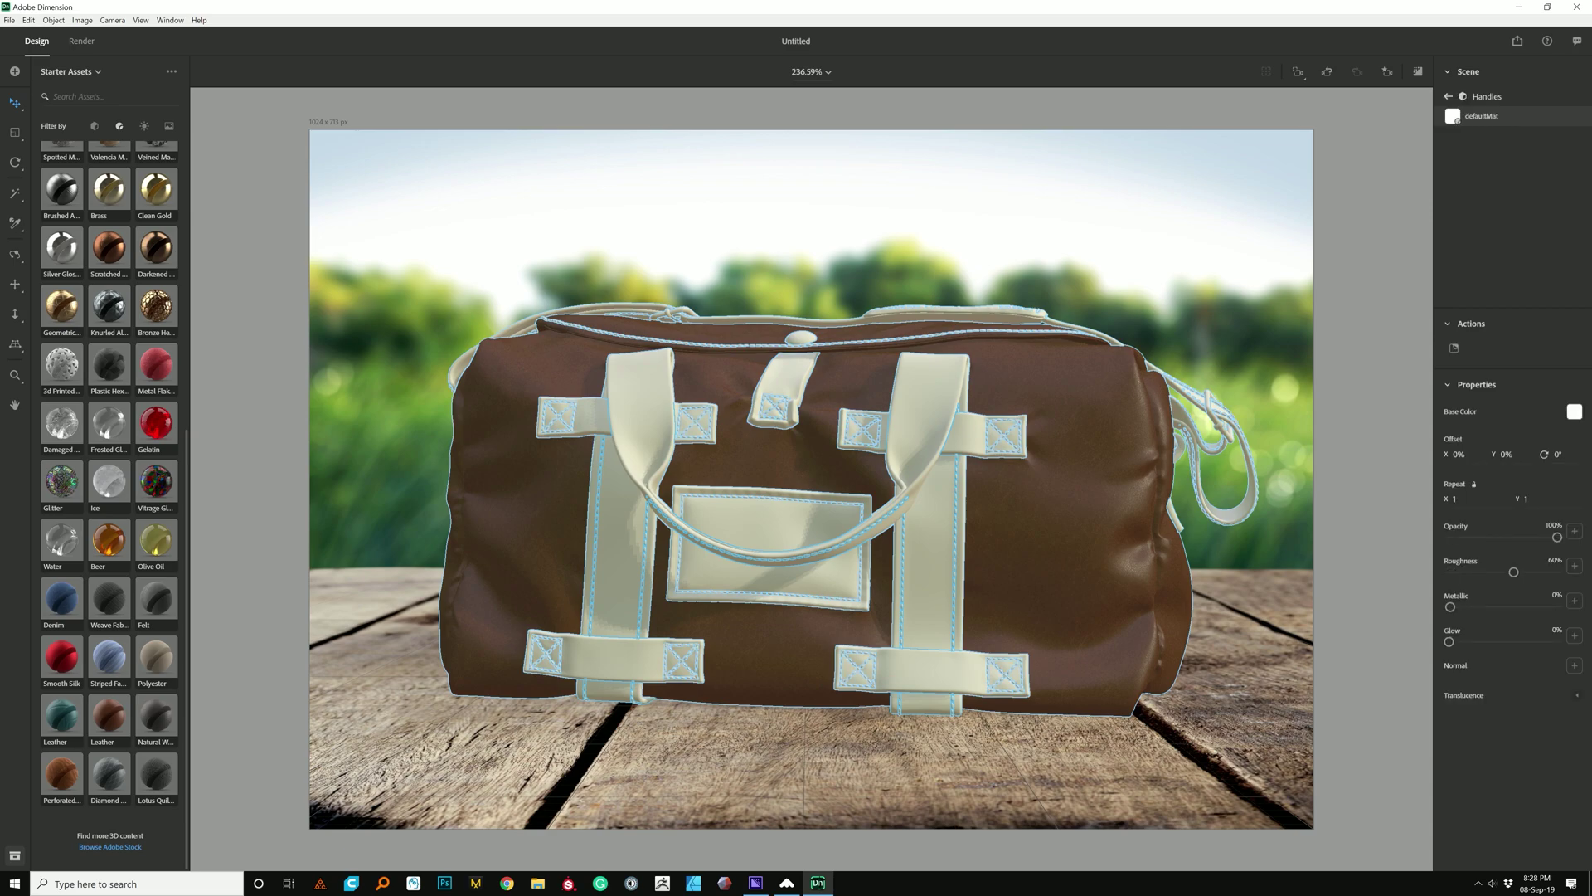
{"action": "double_click", "coordinate": [780, 539]}
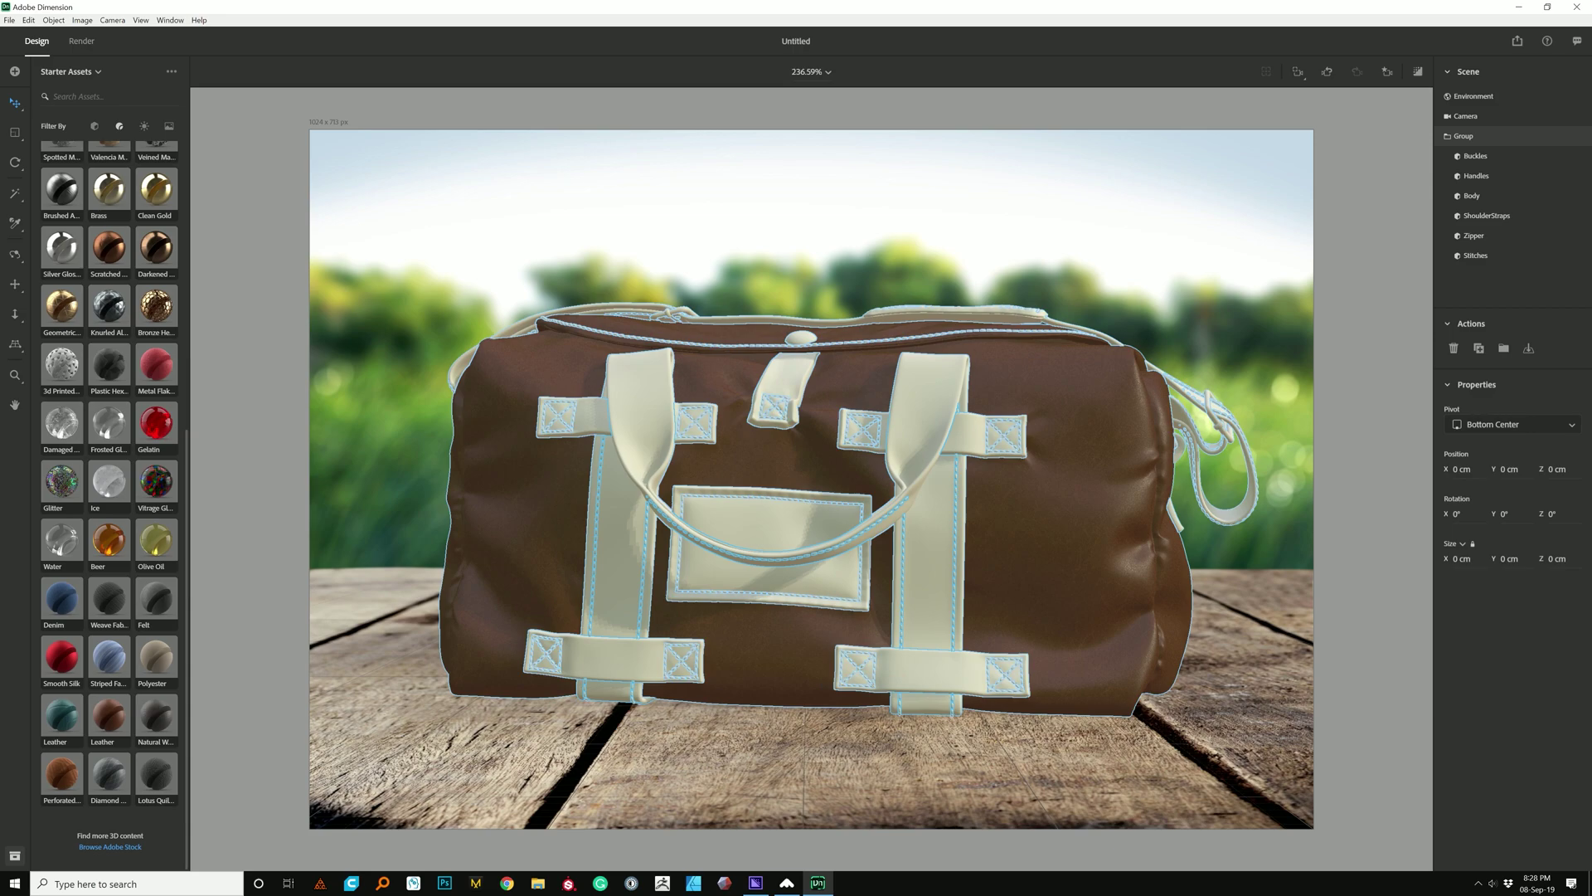
{"action": "left_click", "coordinate": [779, 539]}
{"action": "double_click", "coordinate": [928, 382]}
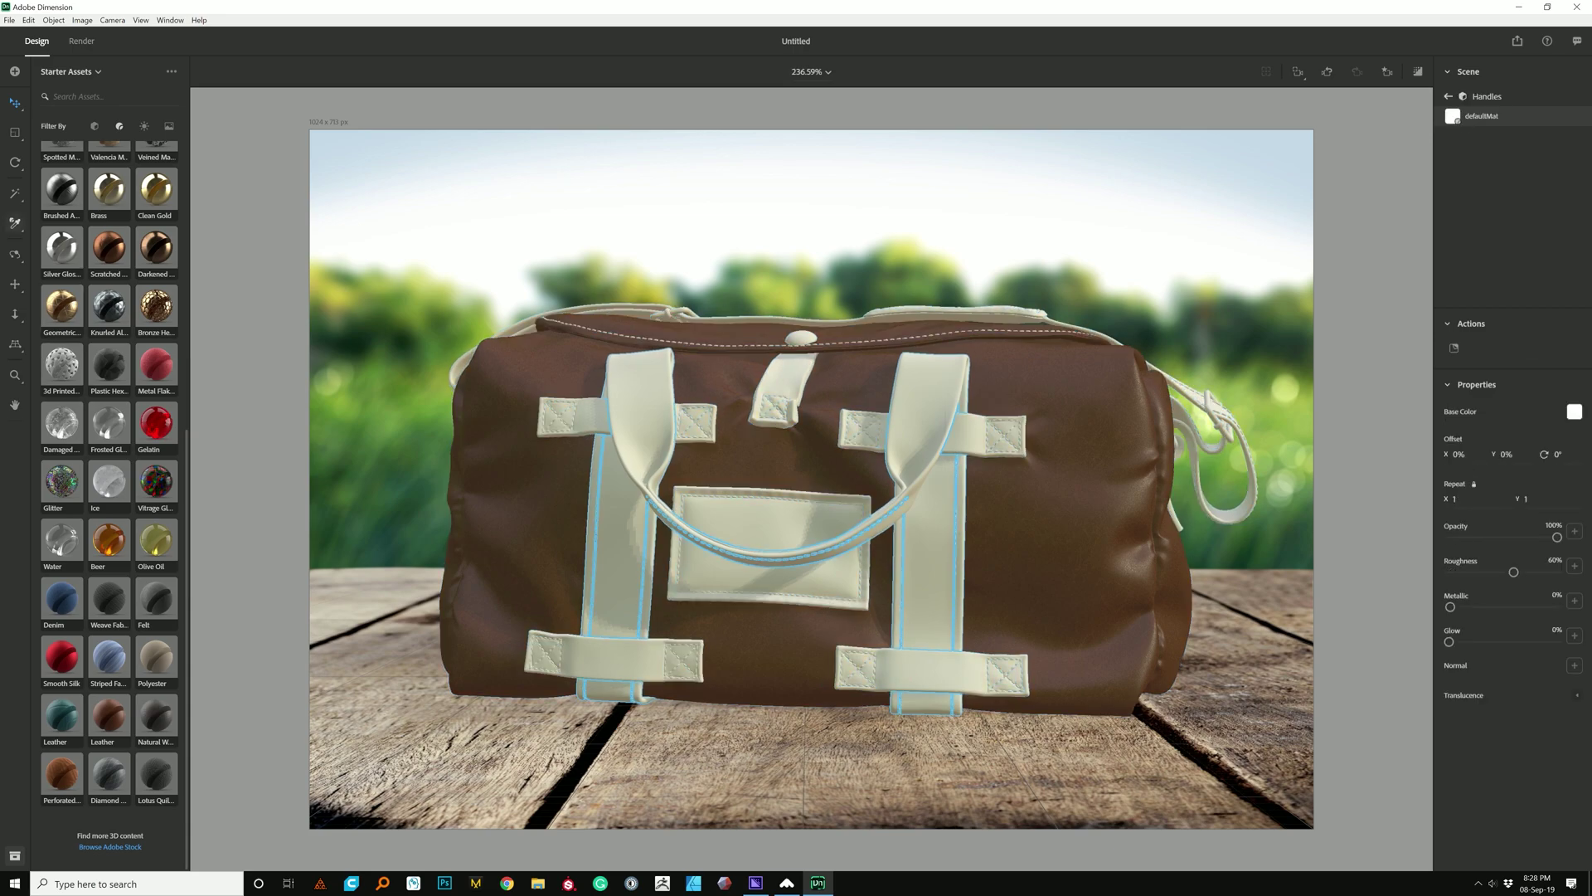
{"action": "left_click", "coordinate": [15, 223]}
{"action": "left_click", "coordinate": [522, 506]}
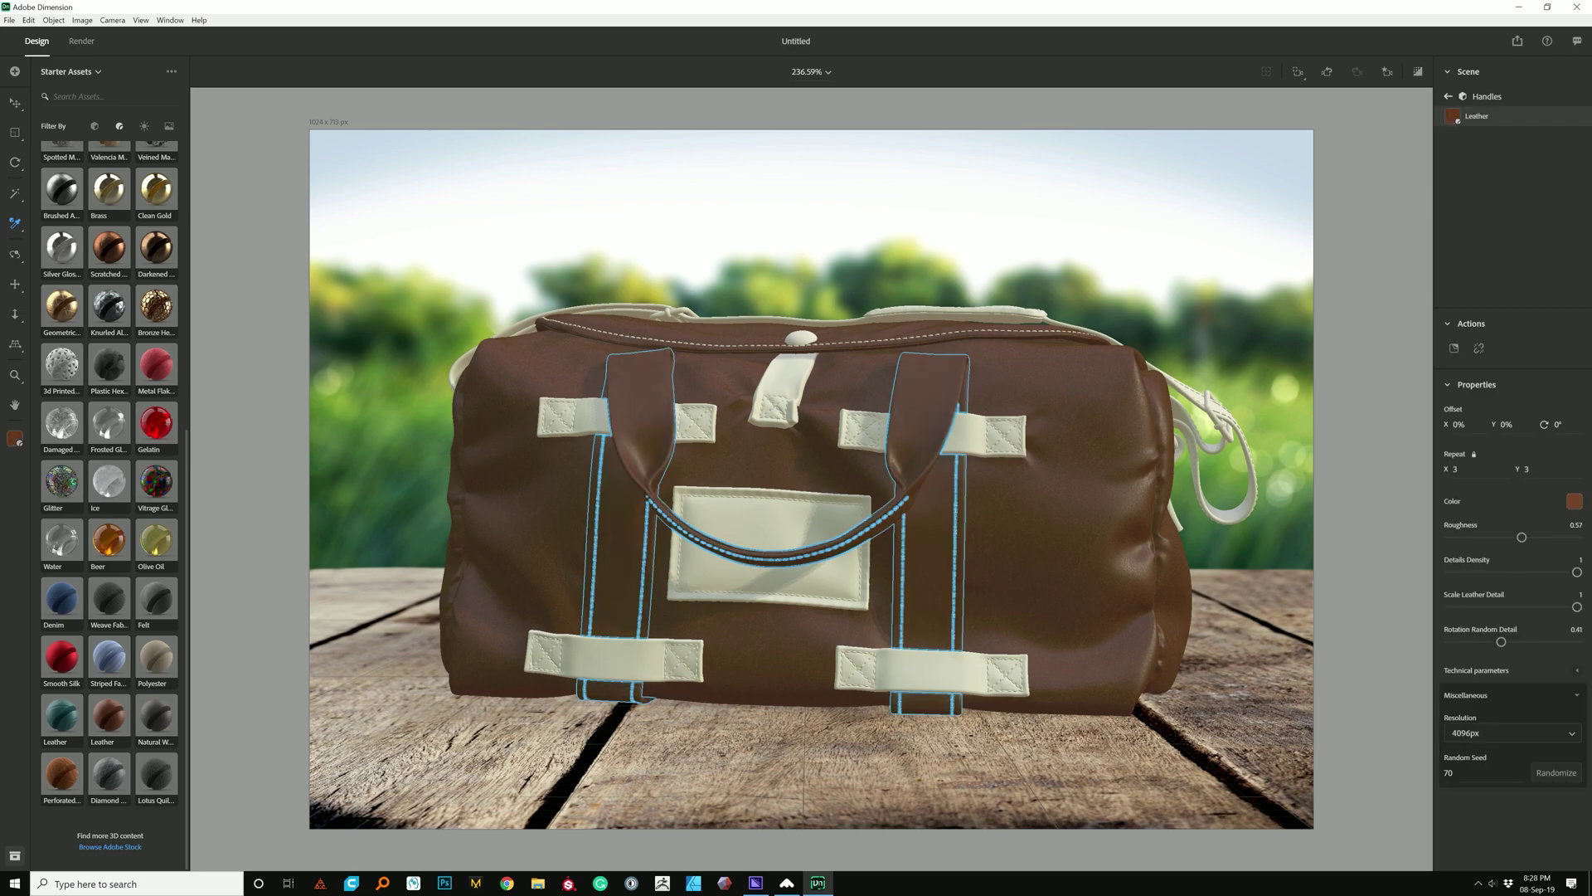
{"action": "key", "text": "v"}
Try recoloring the leather linked between the handles and body to dark blue, RGB 38, 51, 115
{"action": "left_click", "coordinate": [1575, 501]}
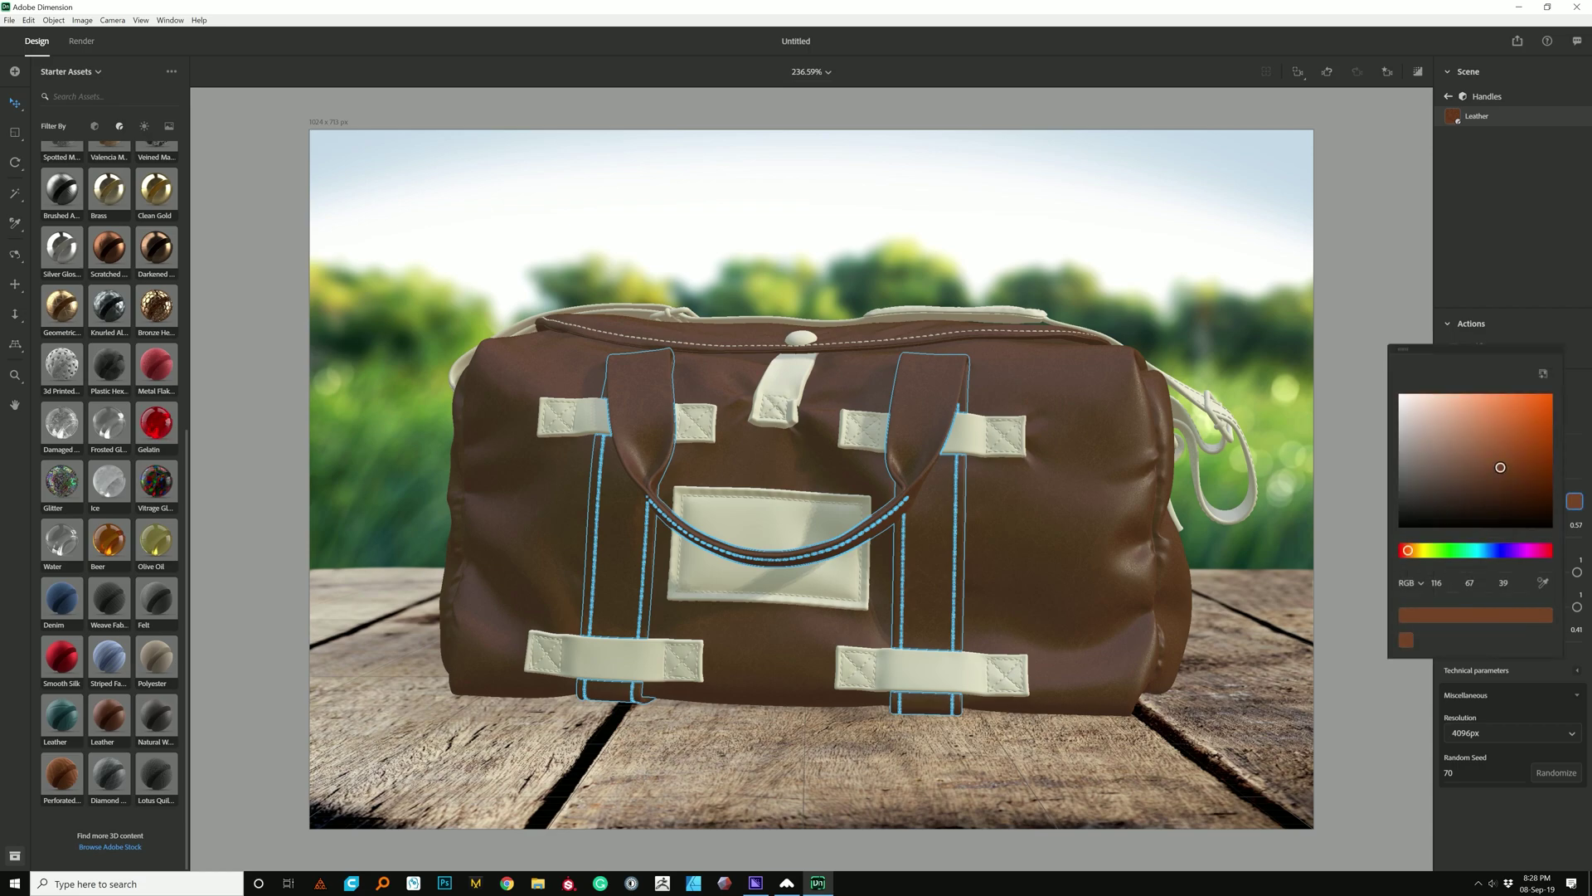
{"action": "left_click_drag", "start_coordinate": [1408, 550], "coordinate": [1497, 550]}
{"action": "mouse_move", "coordinate": [1502, 467]}
{"action": "left_mouse_down"}
{"action": "mouse_move", "coordinate": [1491, 434]}
{"action": "mouse_move", "coordinate": [1500, 465]}
{"action": "left_mouse_up"}
{"action": "key", "text": "Escape"}
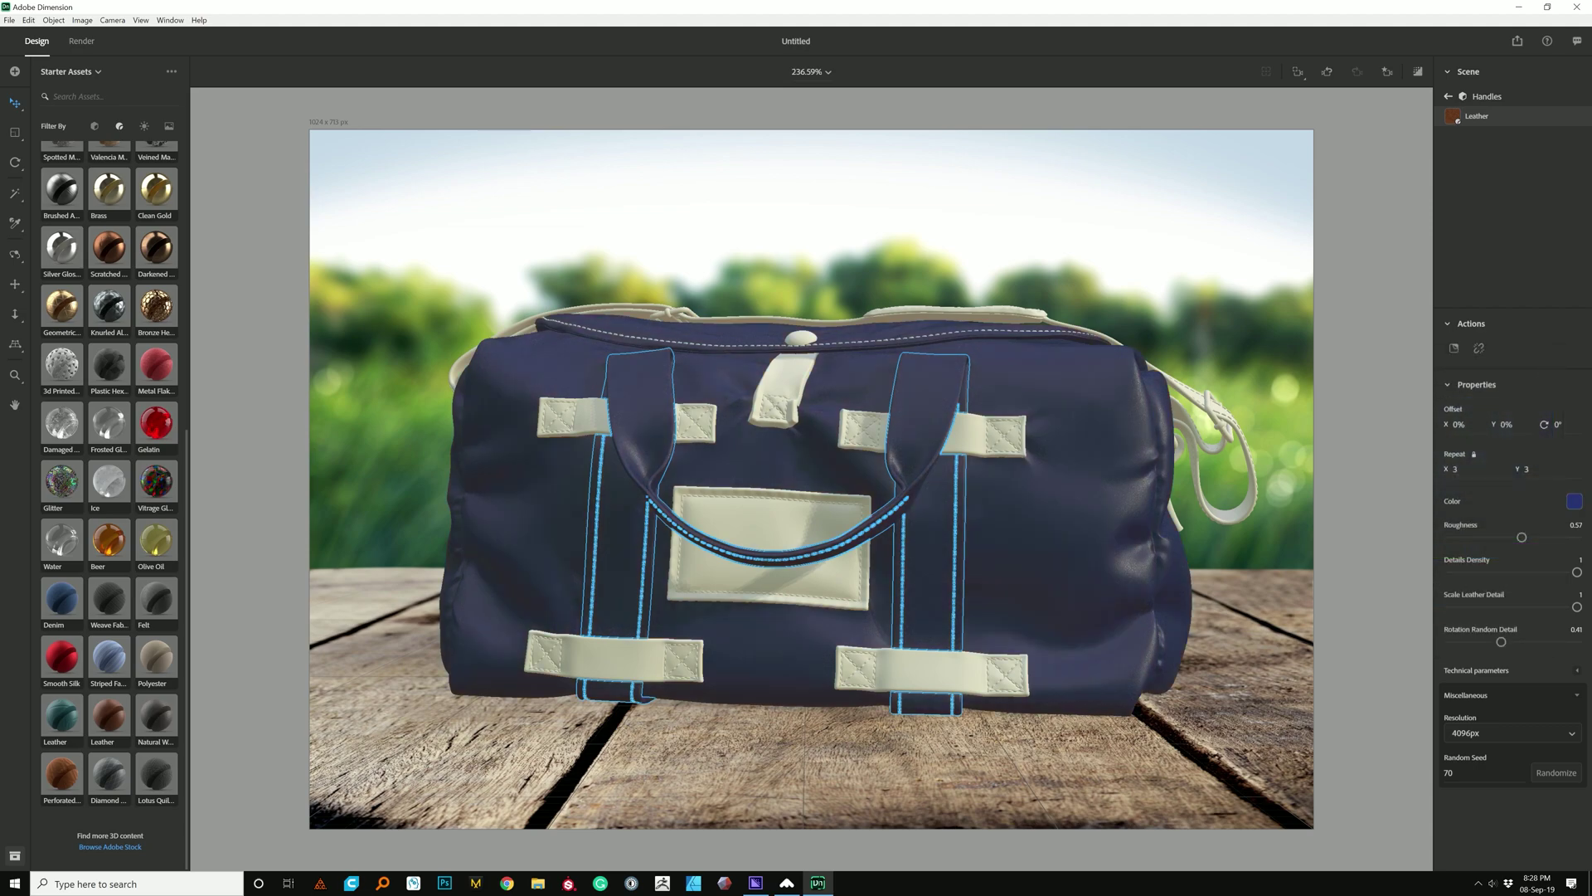
Restore the linked leather's color to brown, RGB 116, 67, 39
{"action": "left_click", "coordinate": [1575, 501]}
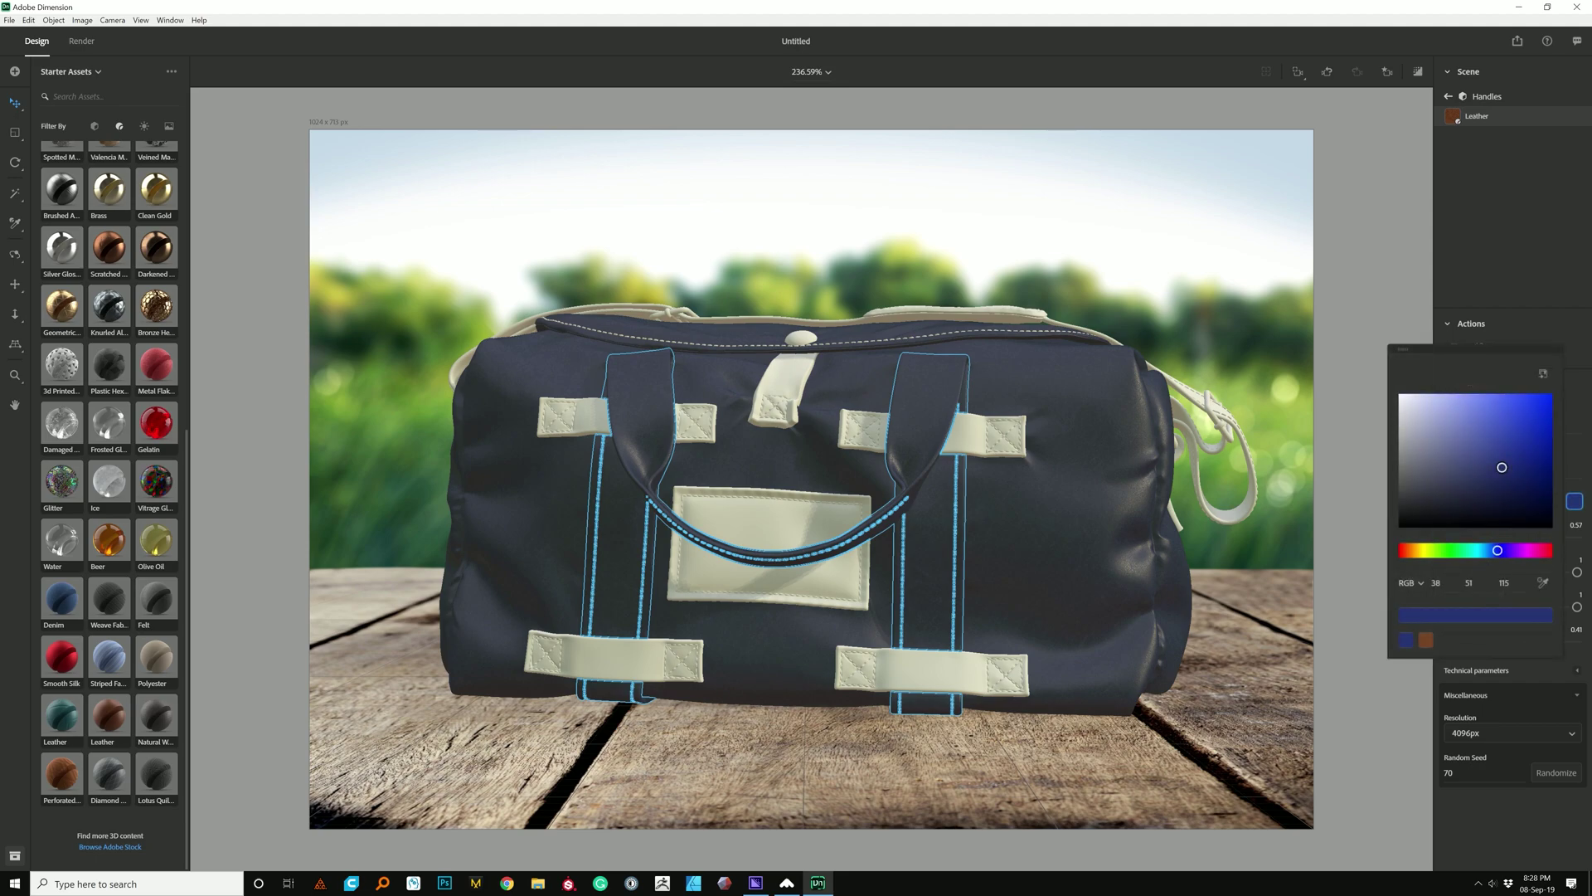
{"action": "left_click", "coordinate": [1425, 640]}
{"action": "key", "text": "Escape"}
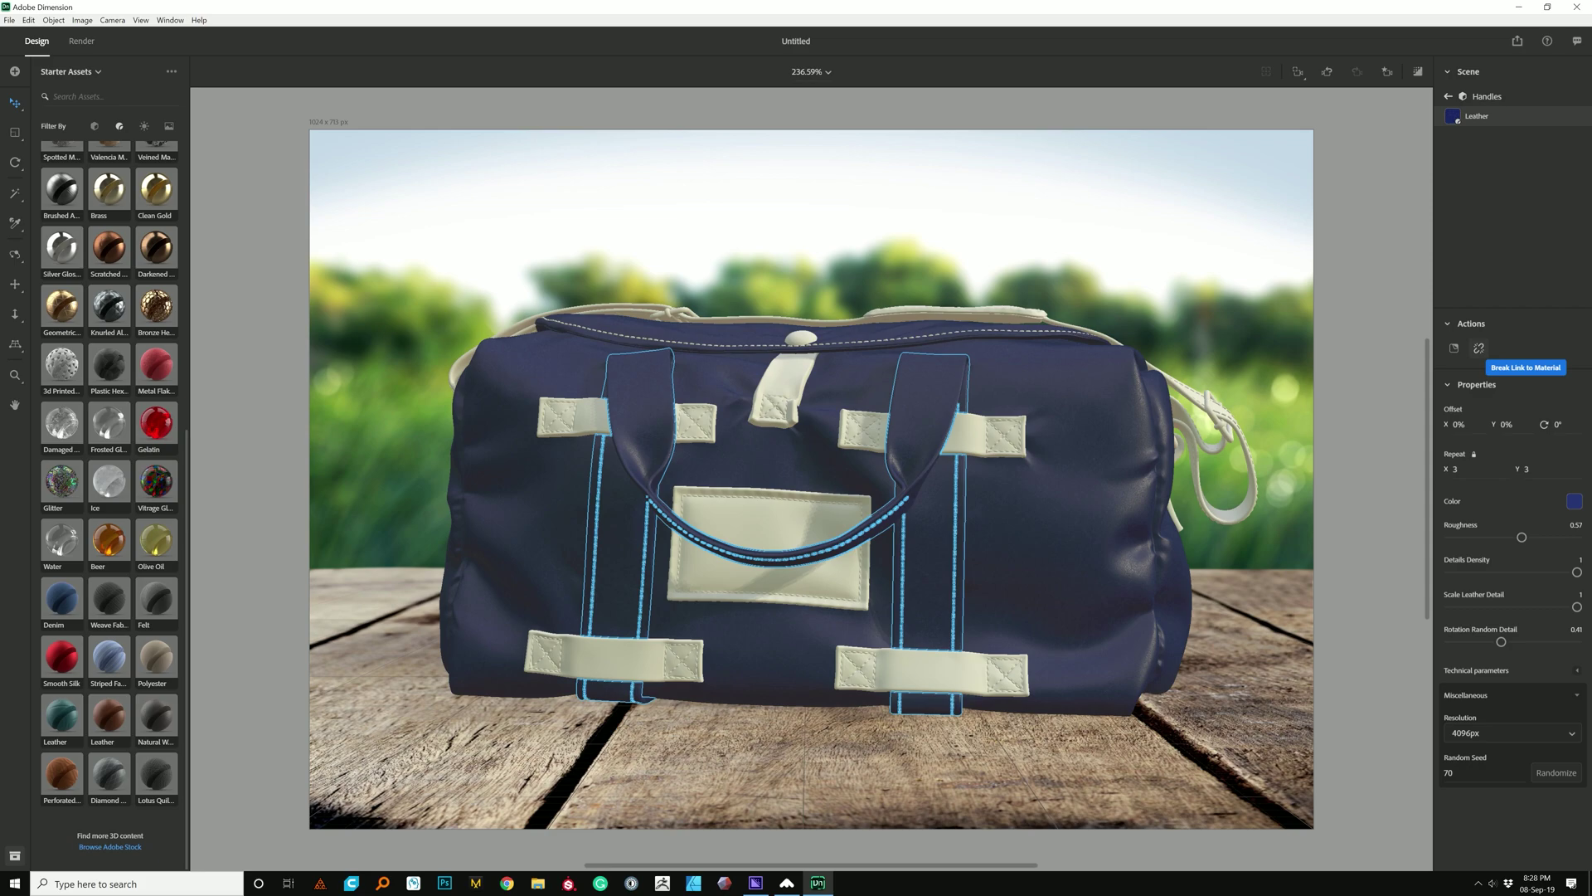
{"action": "left_click", "coordinate": [1574, 501]}
{"action": "left_click", "coordinate": [1535, 419]}
{"action": "key", "text": "Escape"}
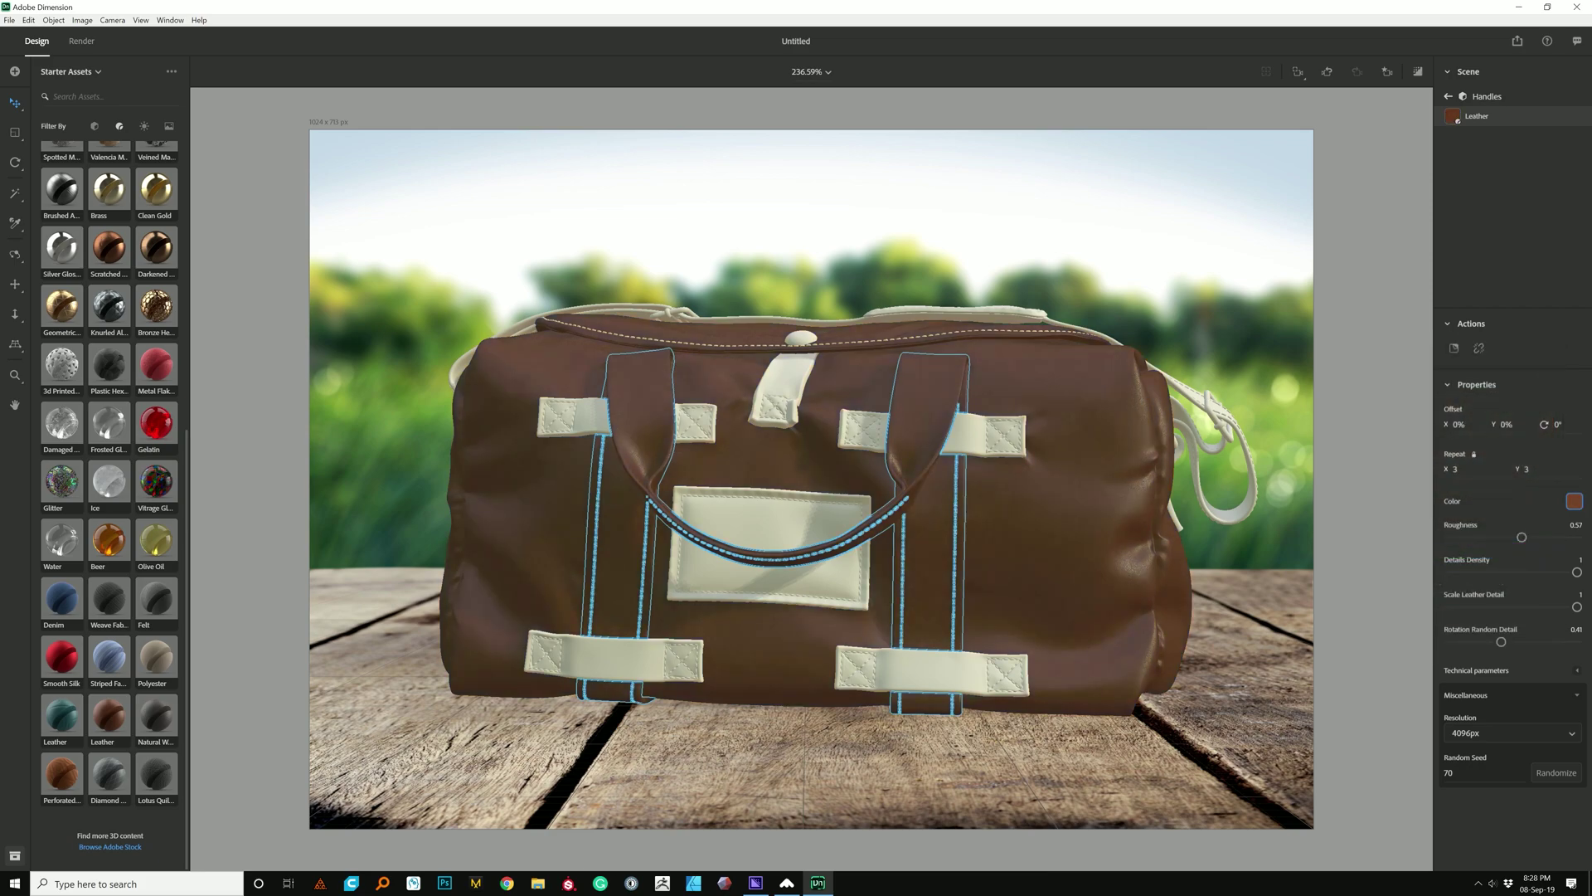
Break the handles' link to the shared leather material and set their leather resolution to 1024px
{"action": "left_click", "coordinate": [1478, 347]}
{"action": "left_click", "coordinate": [1513, 733]}
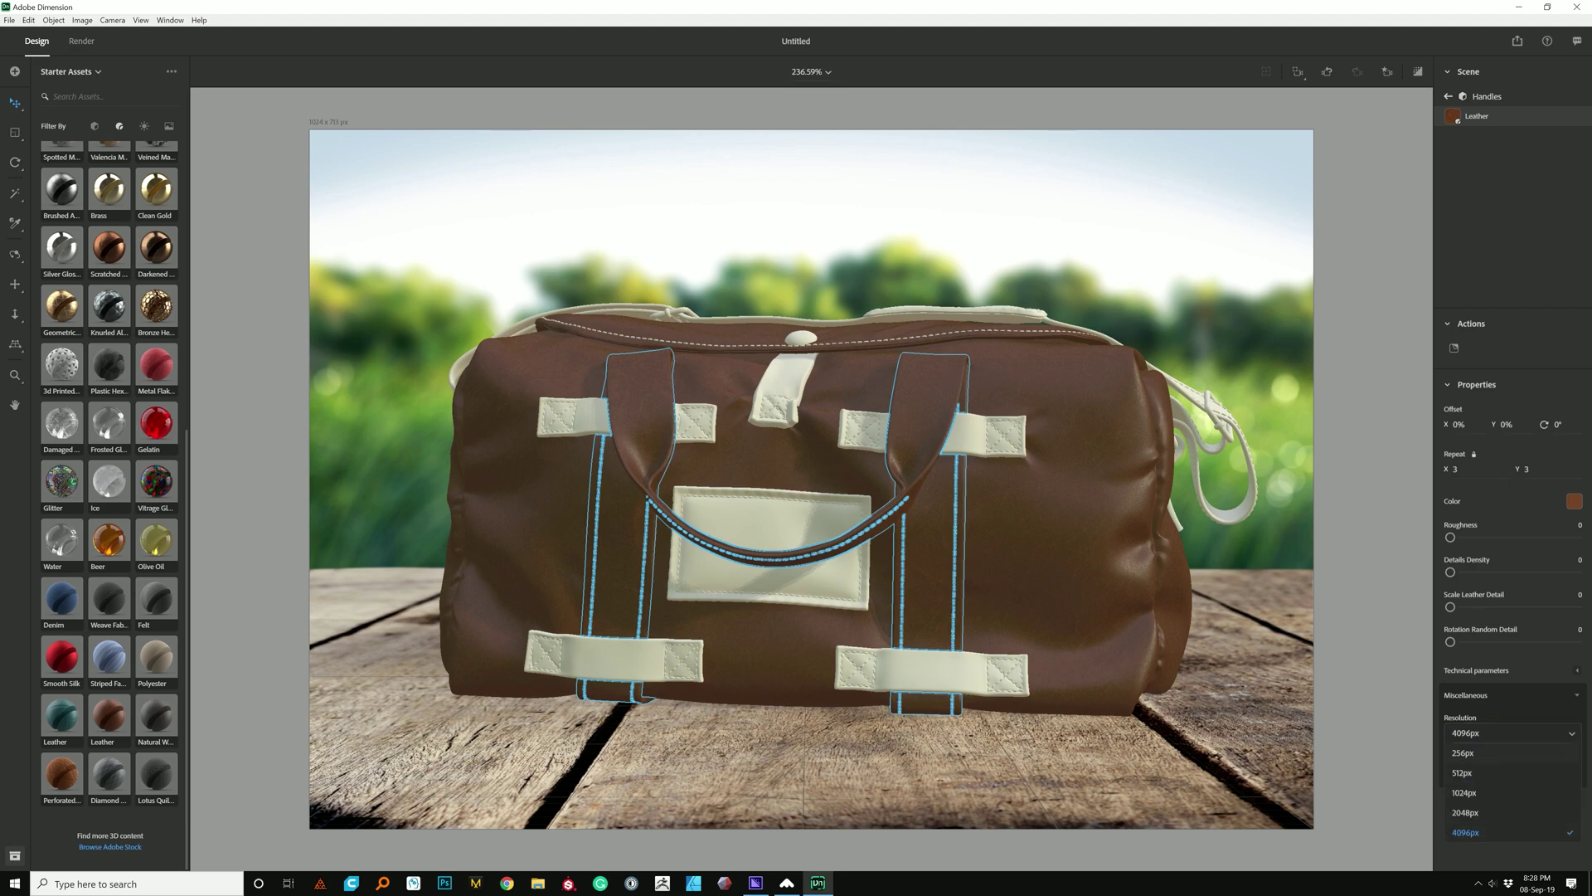
{"action": "left_click", "coordinate": [1511, 793]}
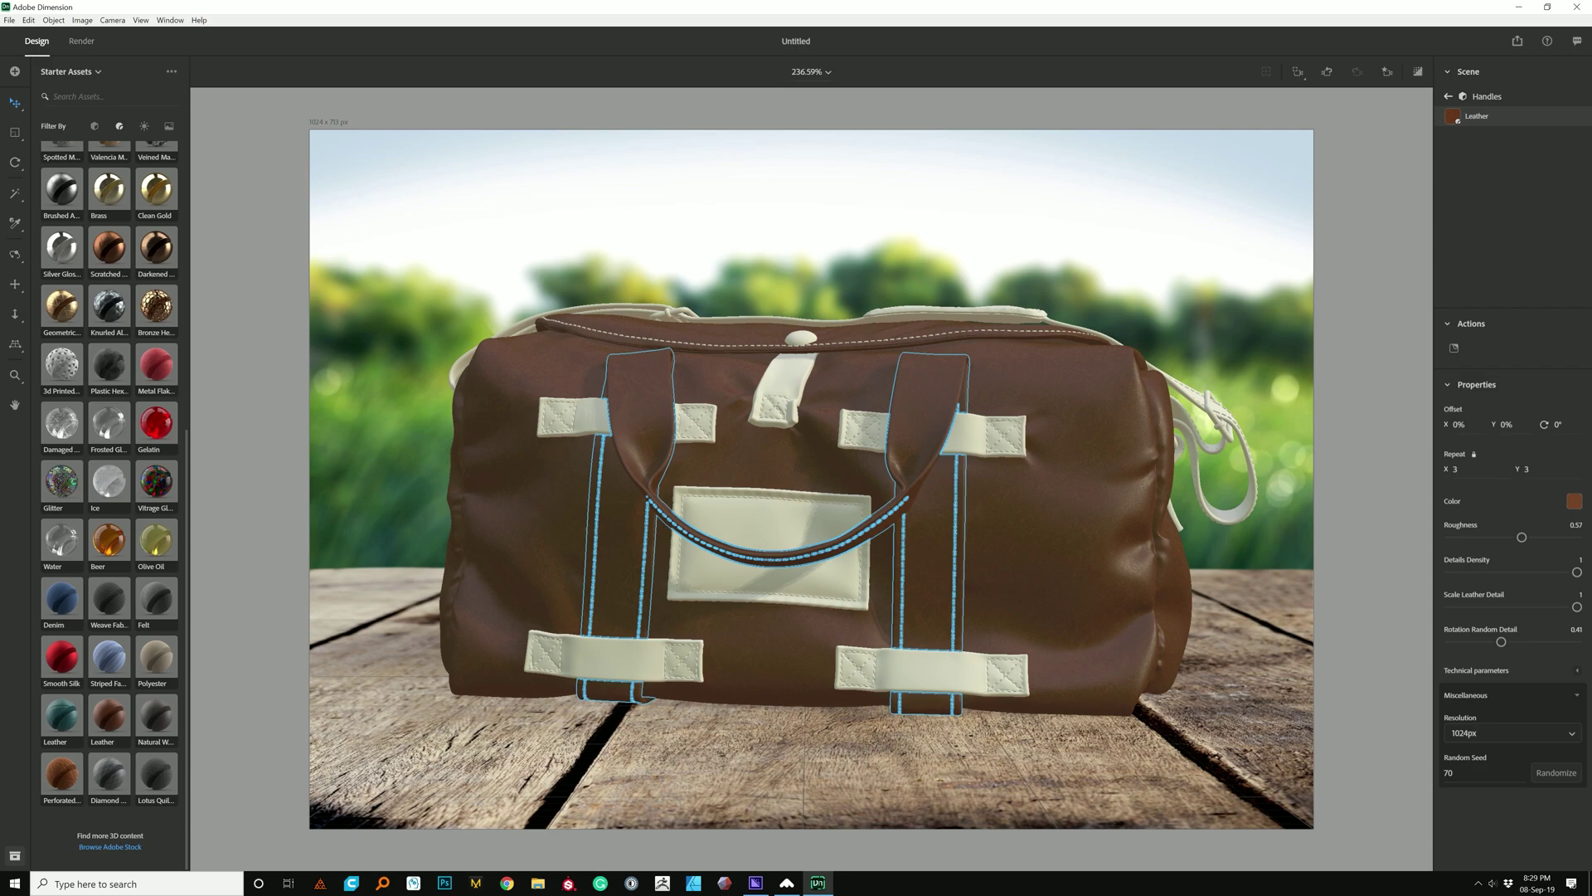
Lighten the handles' leather to RGB 168, 108, 76 and set its Contrast to 0.4
{"action": "left_click", "coordinate": [1574, 501]}
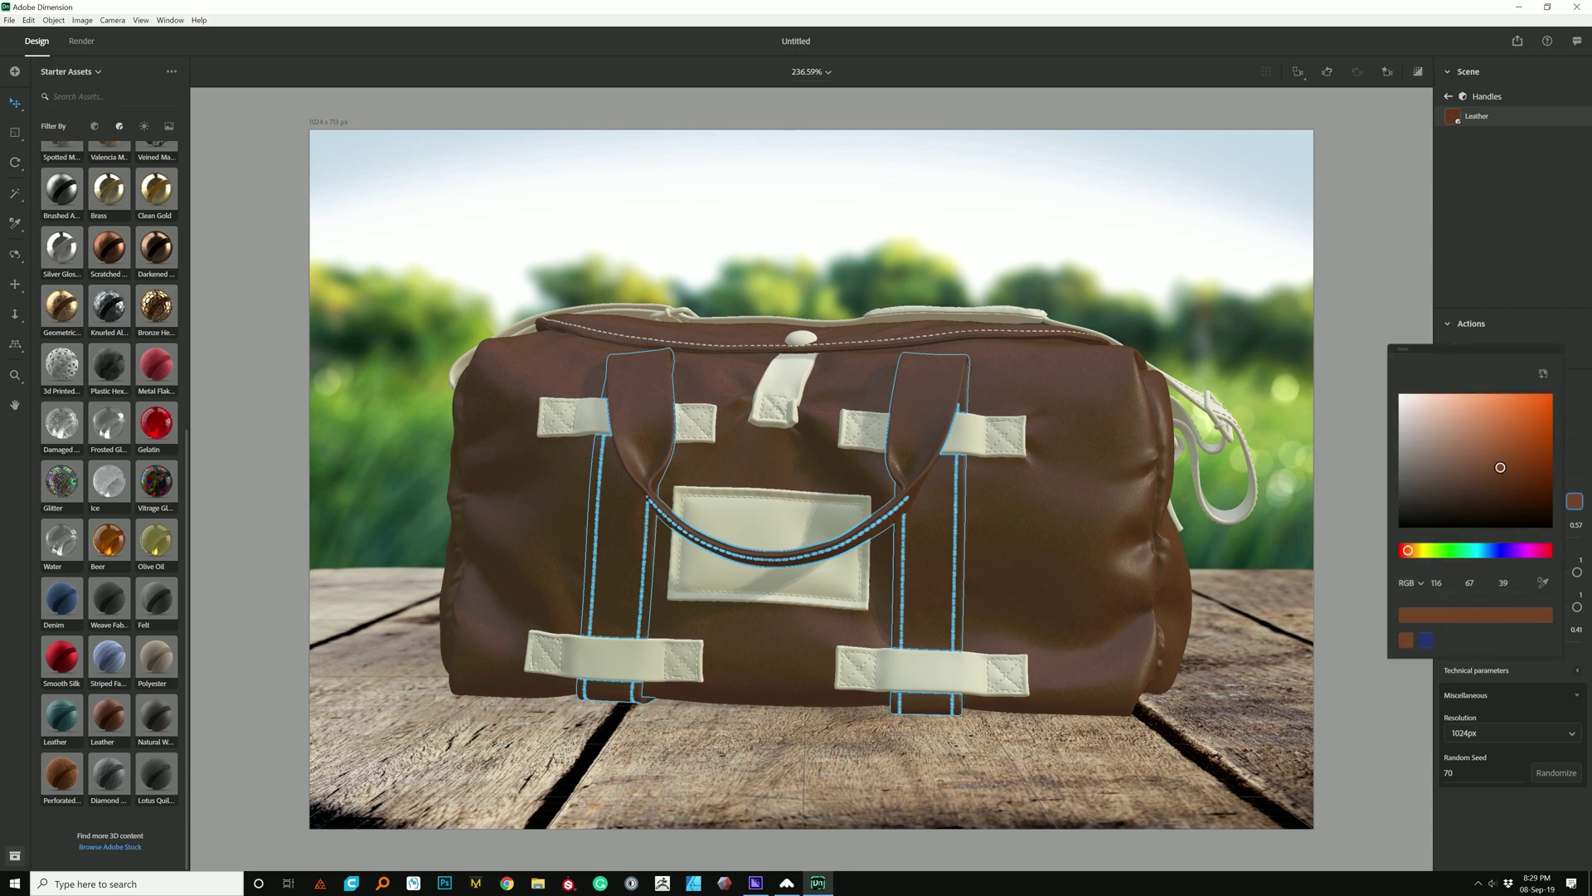
{"action": "mouse_move", "coordinate": [1501, 467]}
{"action": "left_mouse_down"}
{"action": "mouse_move", "coordinate": [1474, 448]}
{"action": "mouse_move", "coordinate": [1490, 444]}
{"action": "left_mouse_up"}
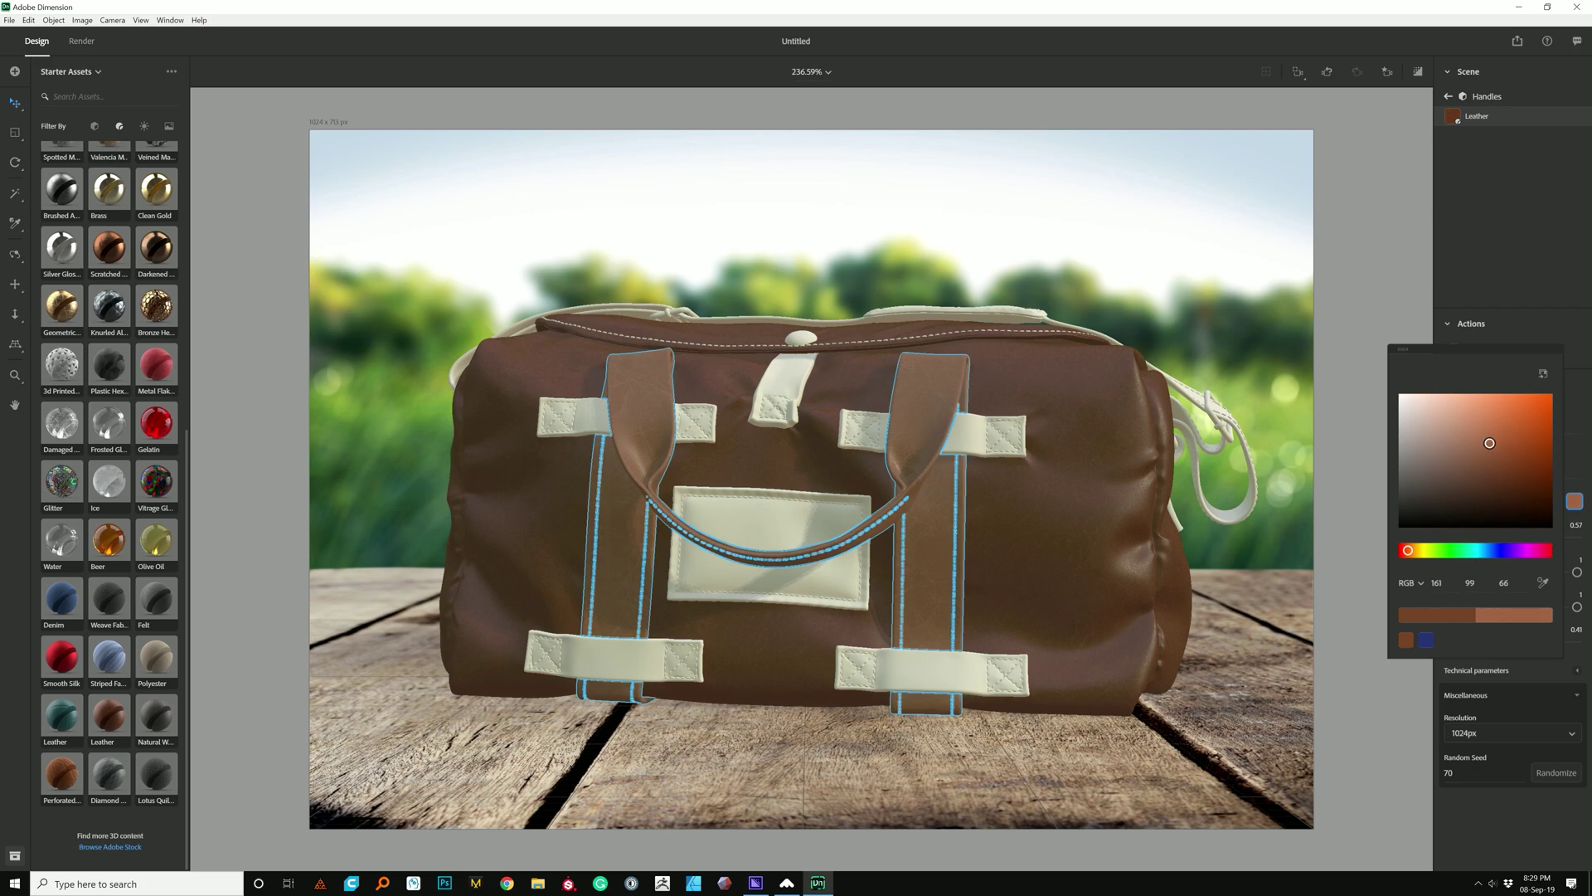
{"action": "key", "text": "Escape"}
{"action": "left_click", "coordinate": [1577, 670]}
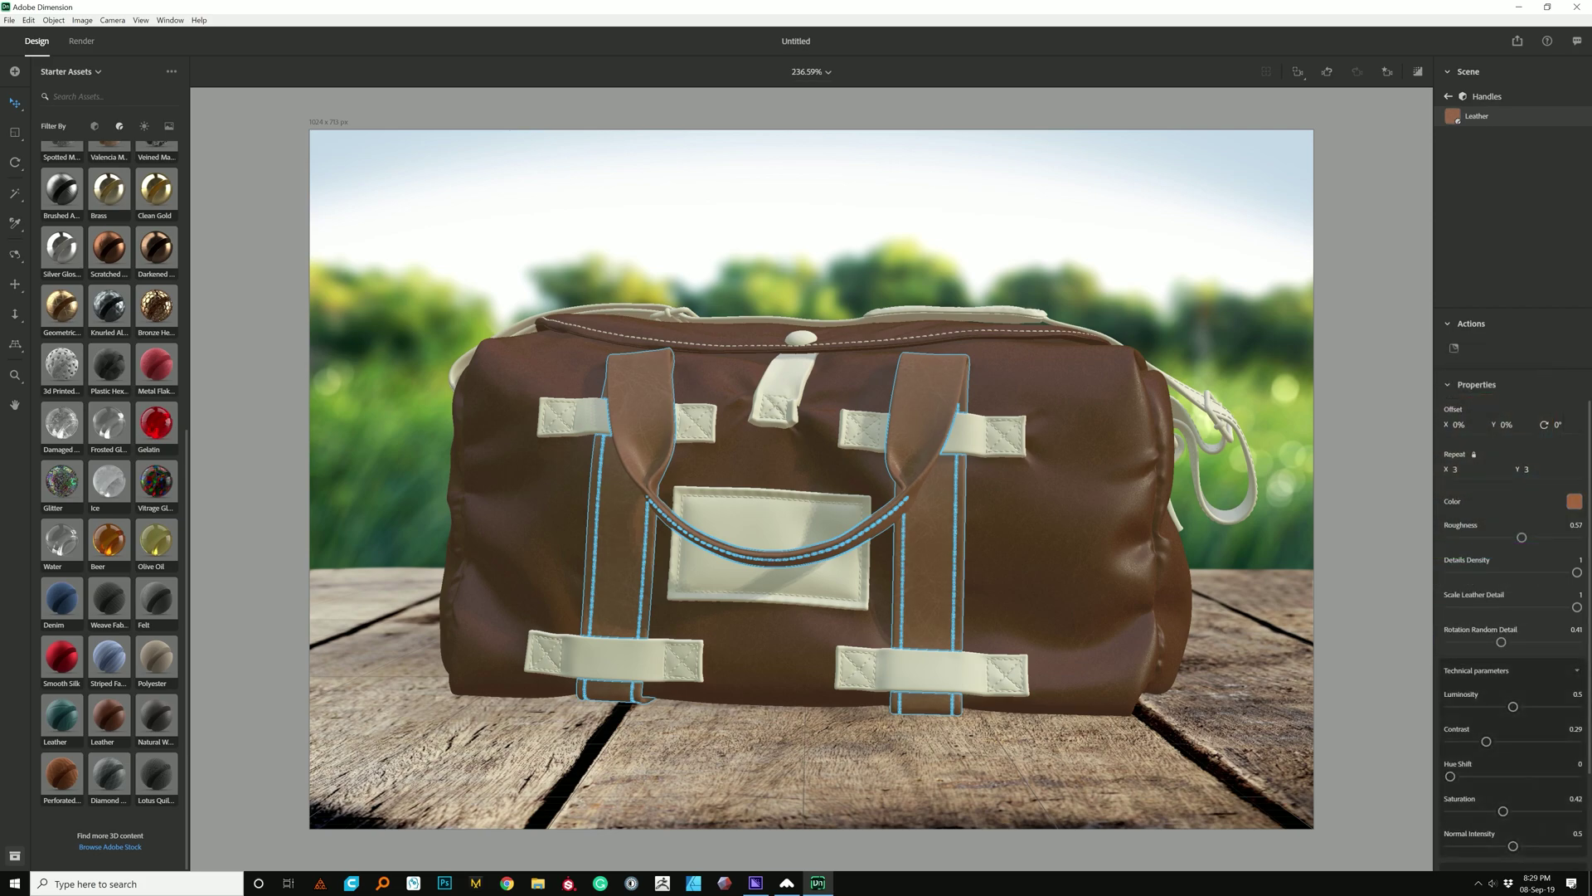
{"action": "mouse_move", "coordinate": [1486, 741]}
{"action": "left_mouse_down"}
{"action": "mouse_move", "coordinate": [1516, 740]}
{"action": "mouse_move", "coordinate": [1498, 741]}
{"action": "left_mouse_up"}
{"action": "left_click", "coordinate": [1574, 502]}
{"action": "left_click_drag", "start_coordinate": [1490, 442], "coordinate": [1484, 439]}
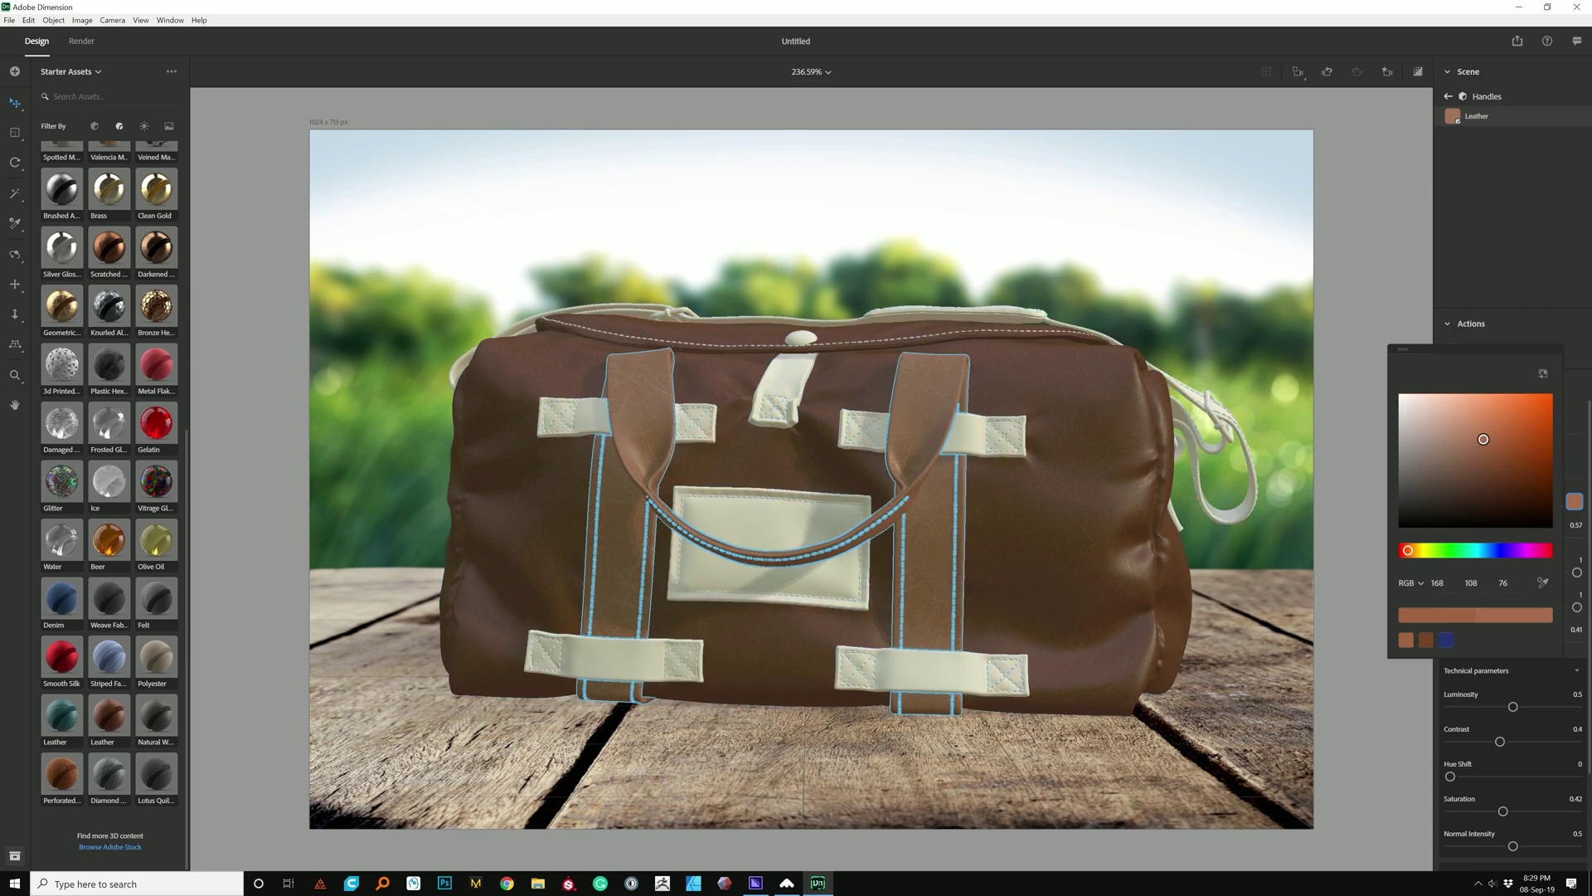
{"action": "left_click", "coordinate": [1103, 498]}
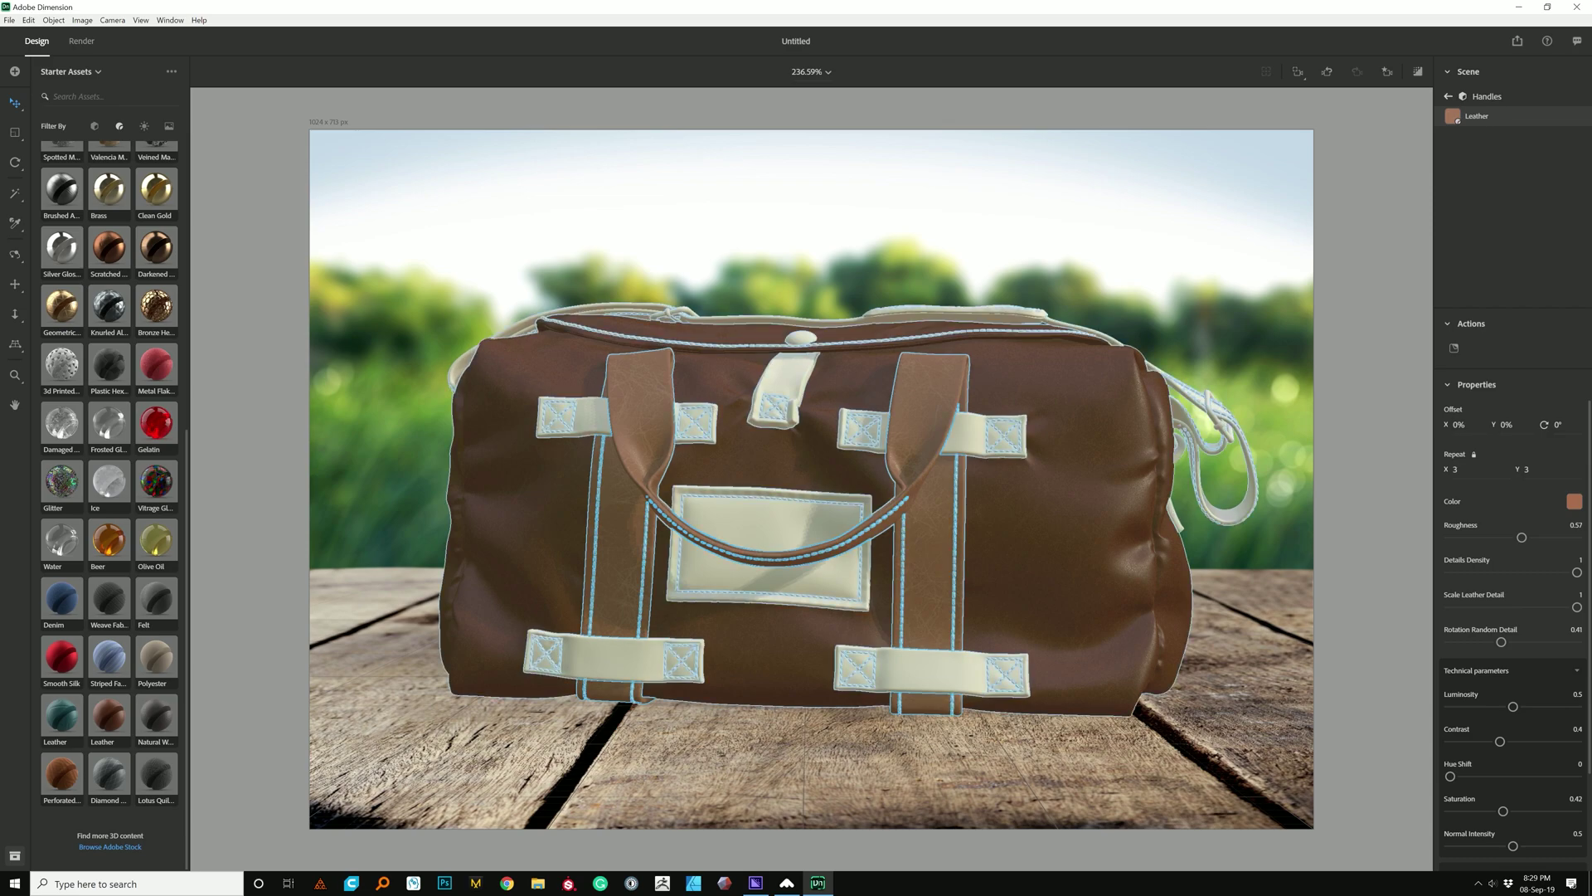
Select the shoulder straps and sample the handles' lighter leather material onto them
{"action": "double_click", "coordinate": [775, 531]}
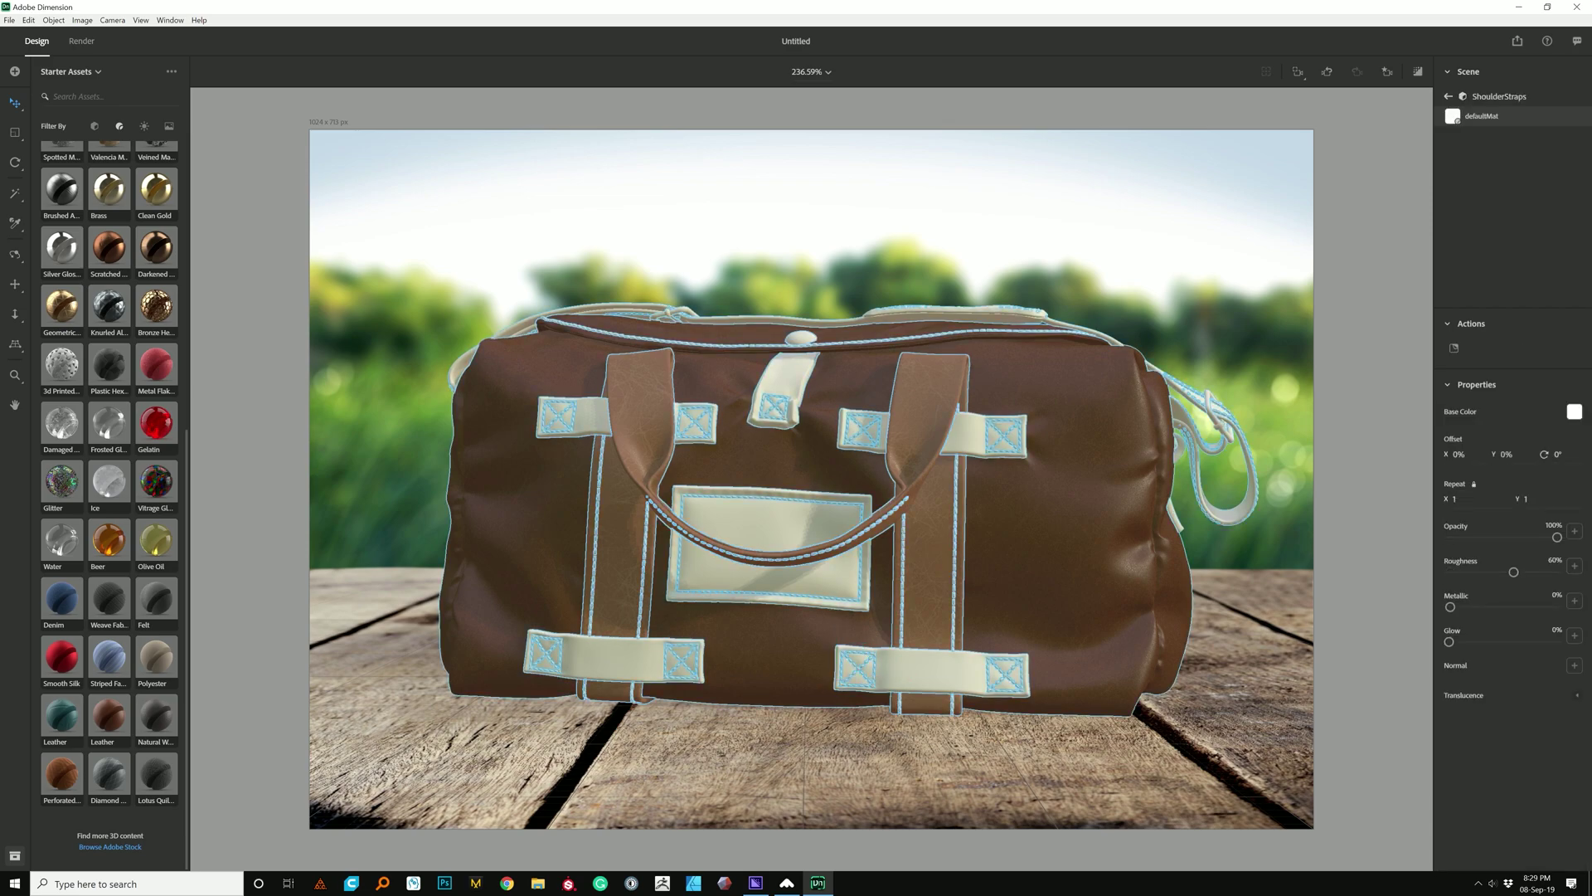
{"action": "key", "text": "i"}
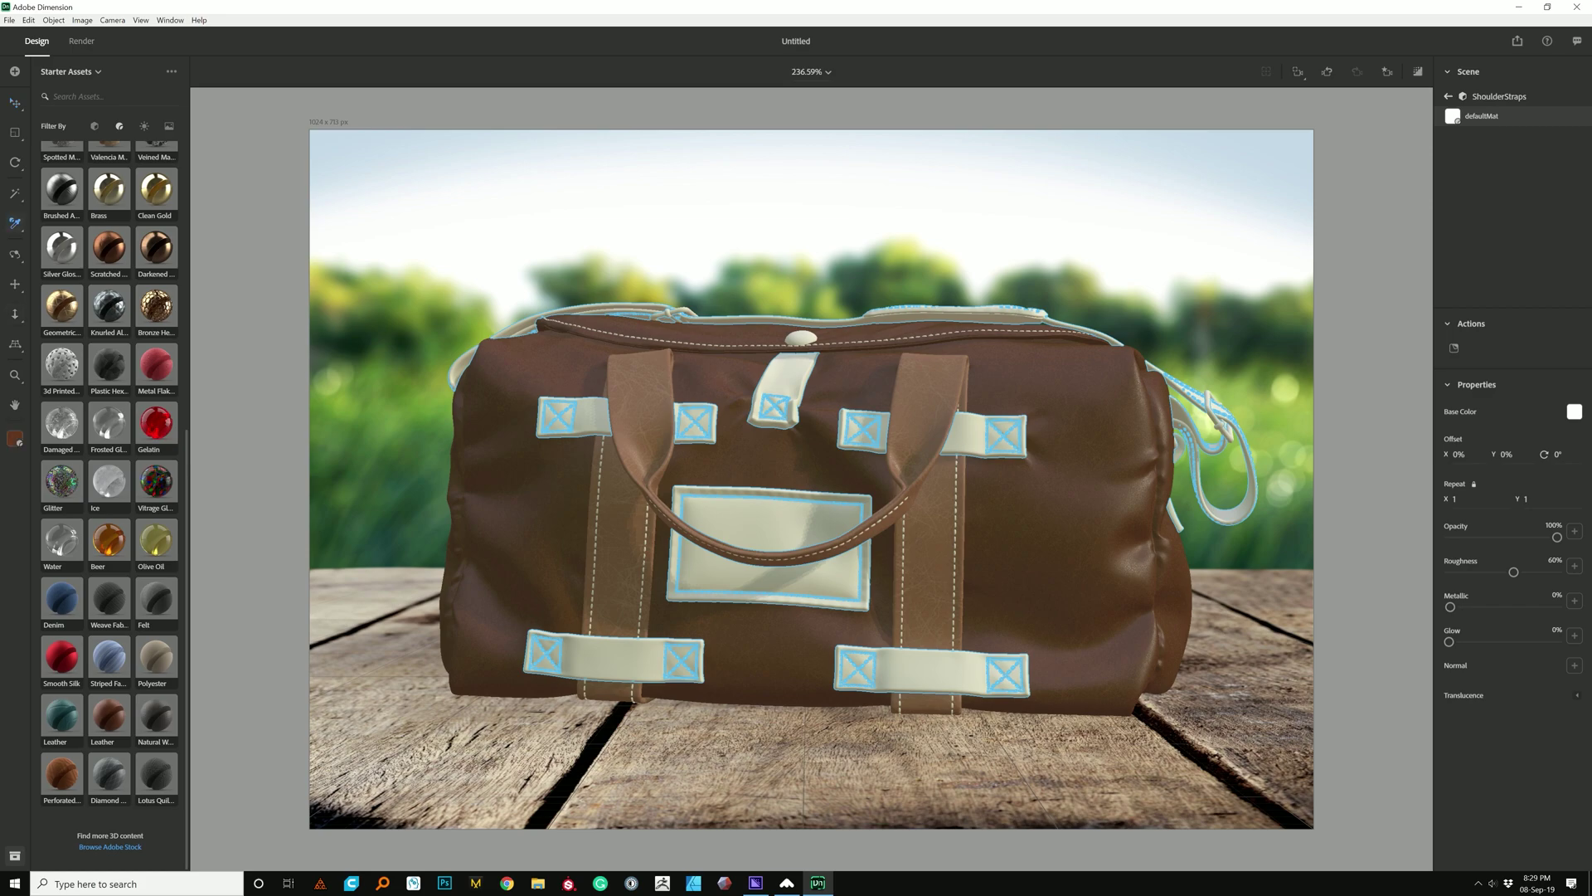
{"action": "left_click", "coordinate": [848, 413]}
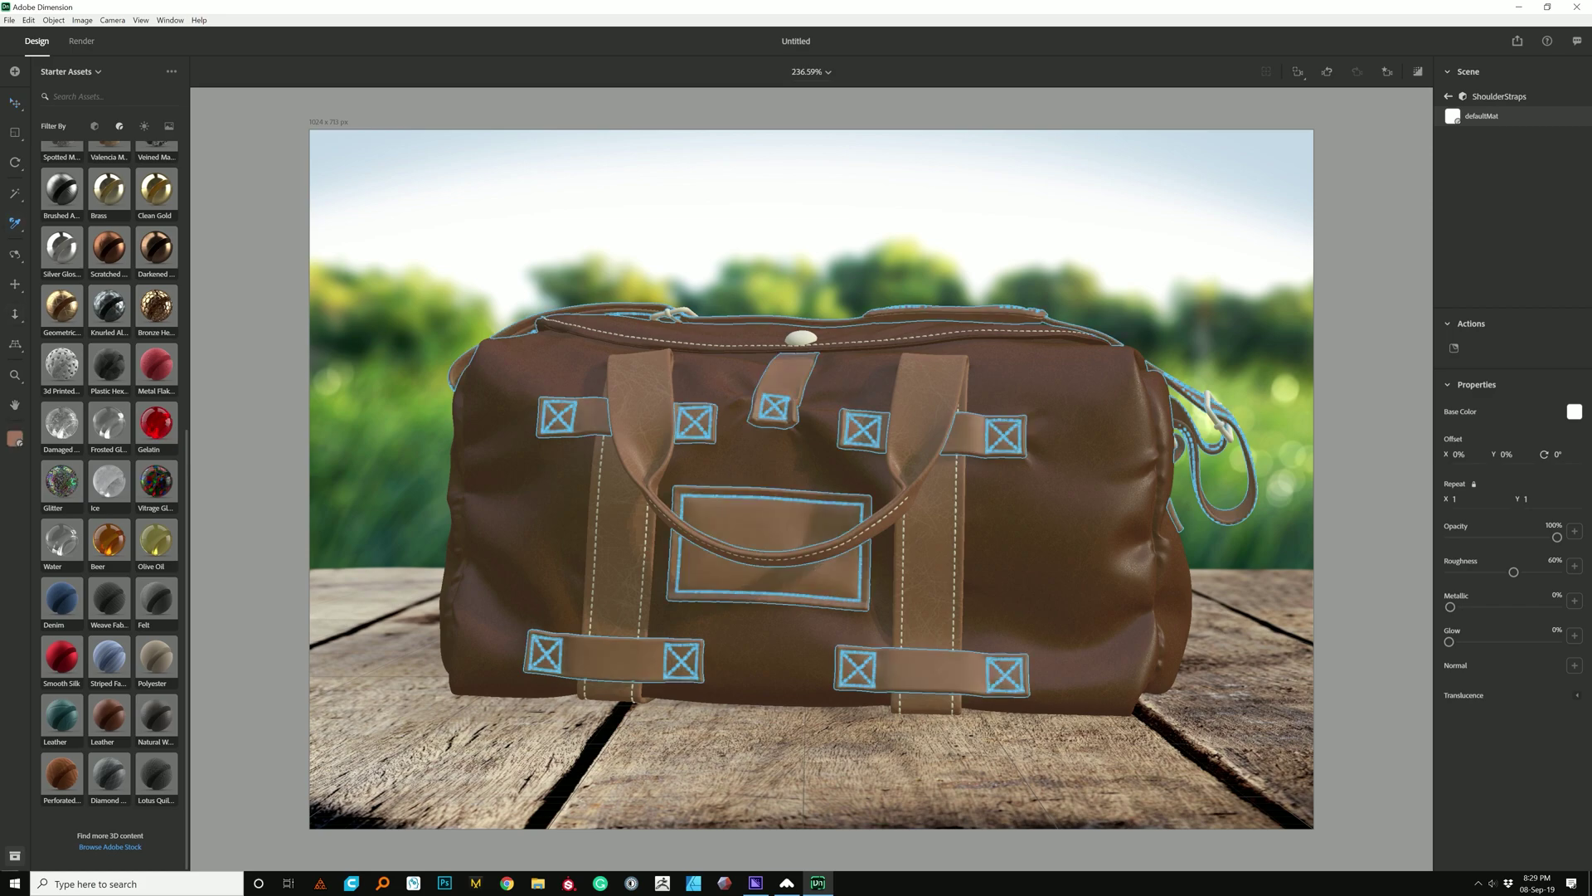
{"action": "key", "text": "v"}
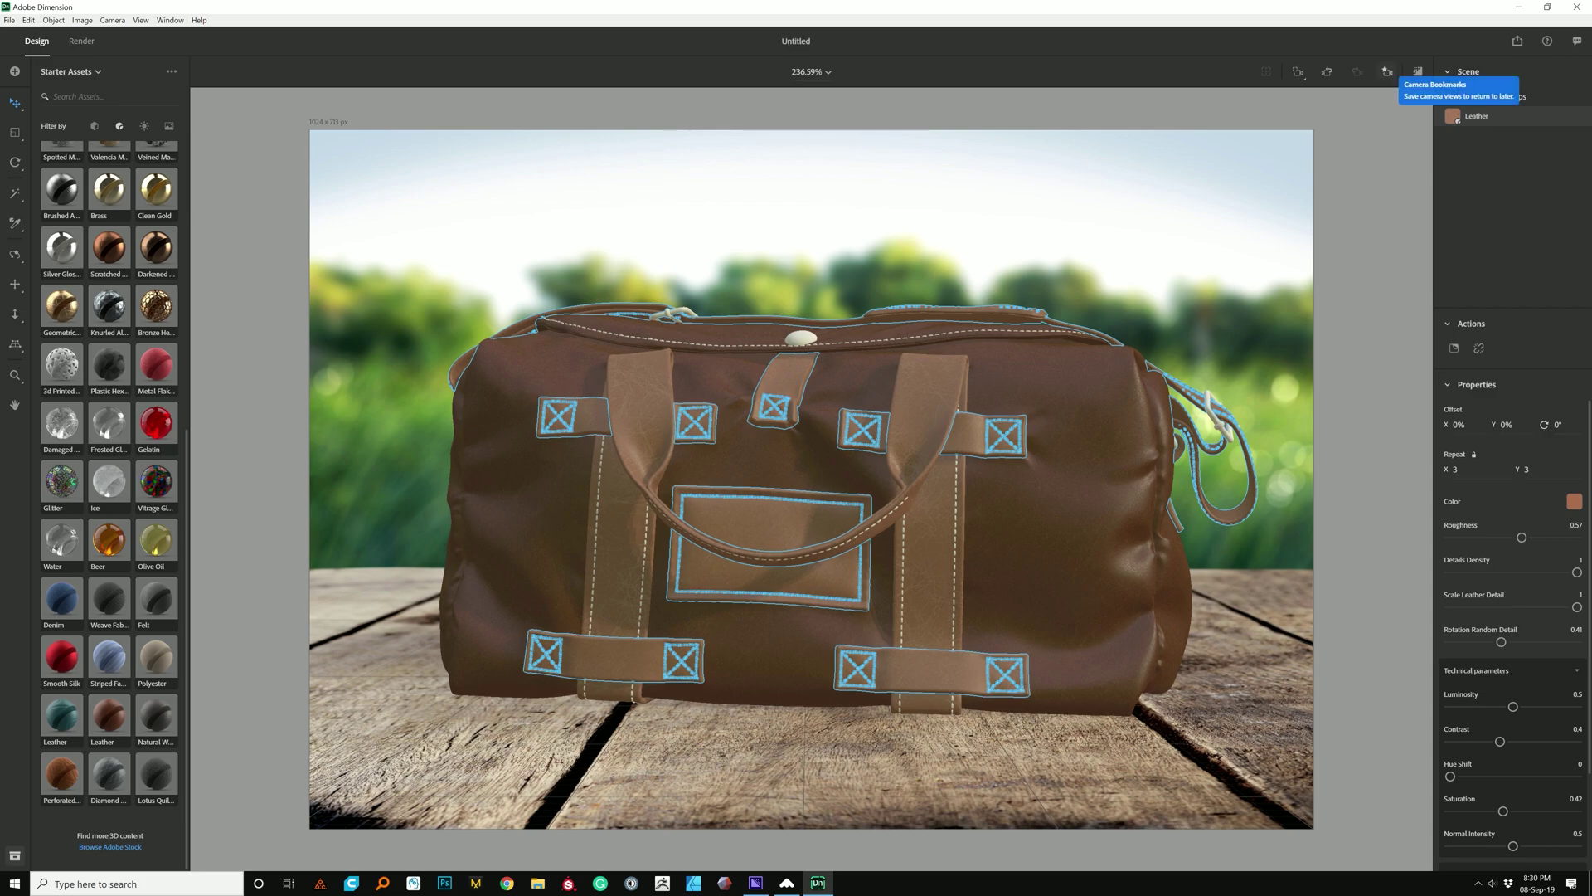
Save the current camera view as a bookmark named Cam01
{"action": "left_click", "coordinate": [1386, 72]}
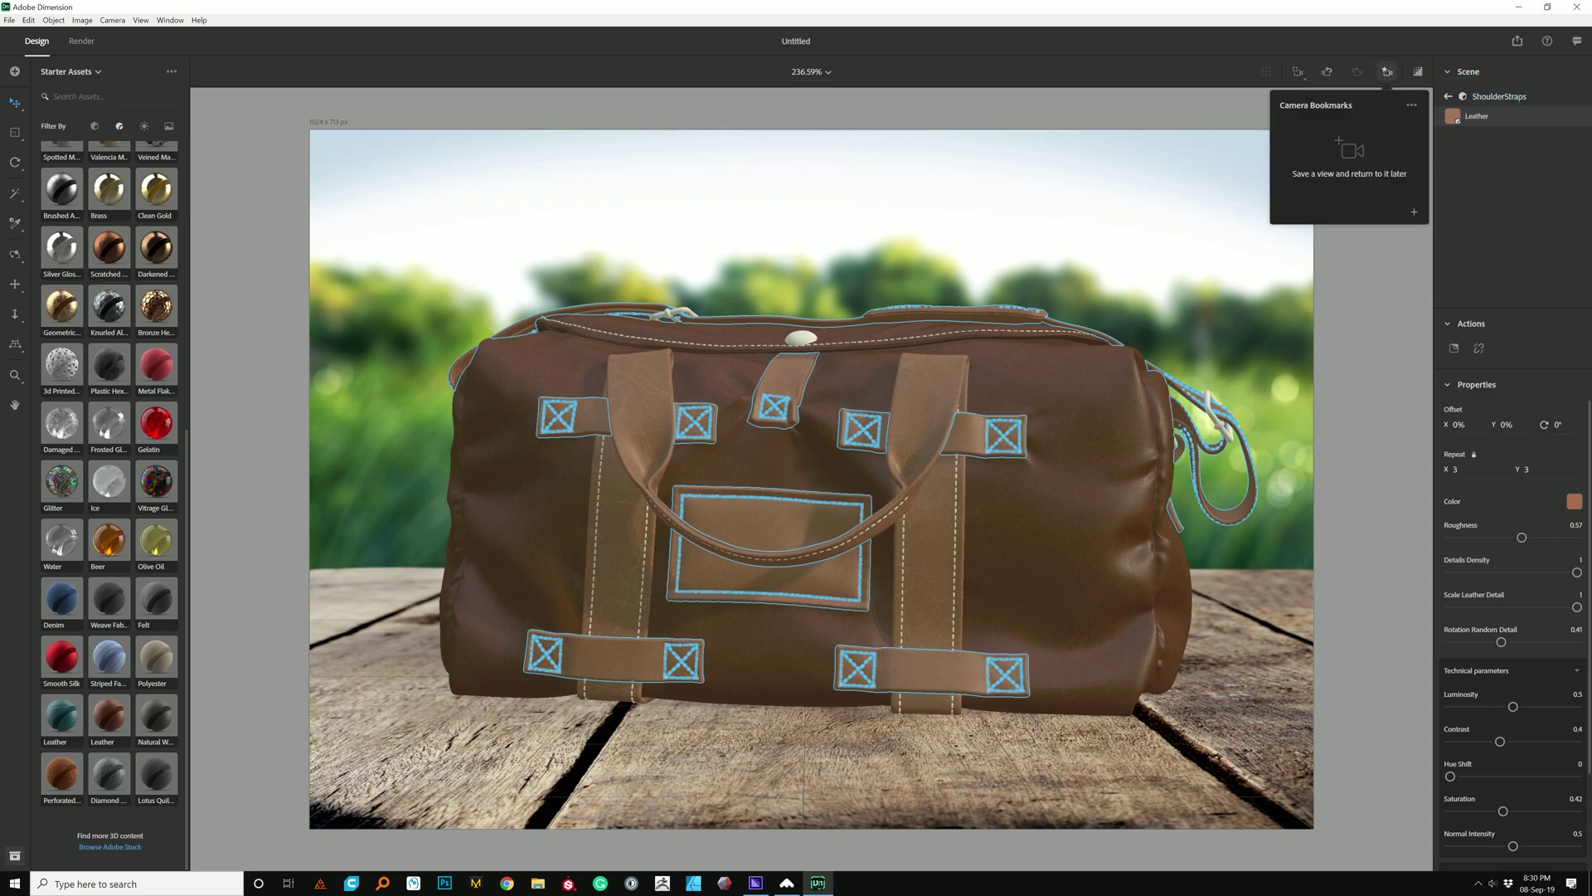
{"action": "left_click", "coordinate": [1414, 212]}
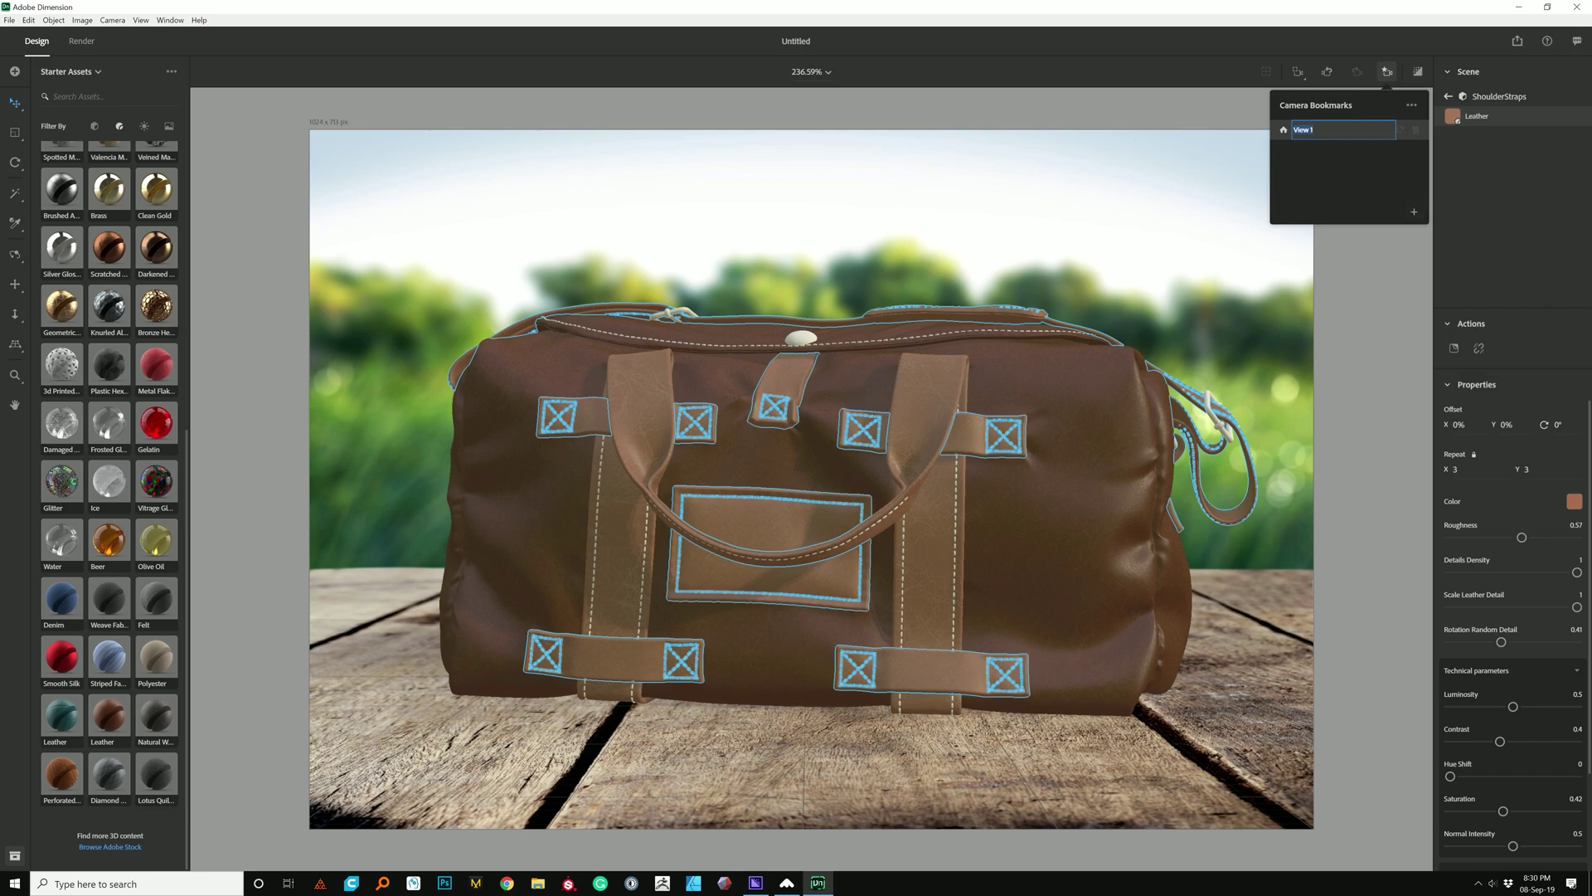
{"action": "type", "text": "Cam01"}
{"action": "key", "text": "Return"}
{"action": "left_click", "coordinate": [1387, 71]}
Try a texture repeat of 1 on the shoulder straps' linked leather and restore it to 3
{"action": "scroll", "coordinate": [962, 475], "scroll_direction": "up", "scroll_amount": 4}
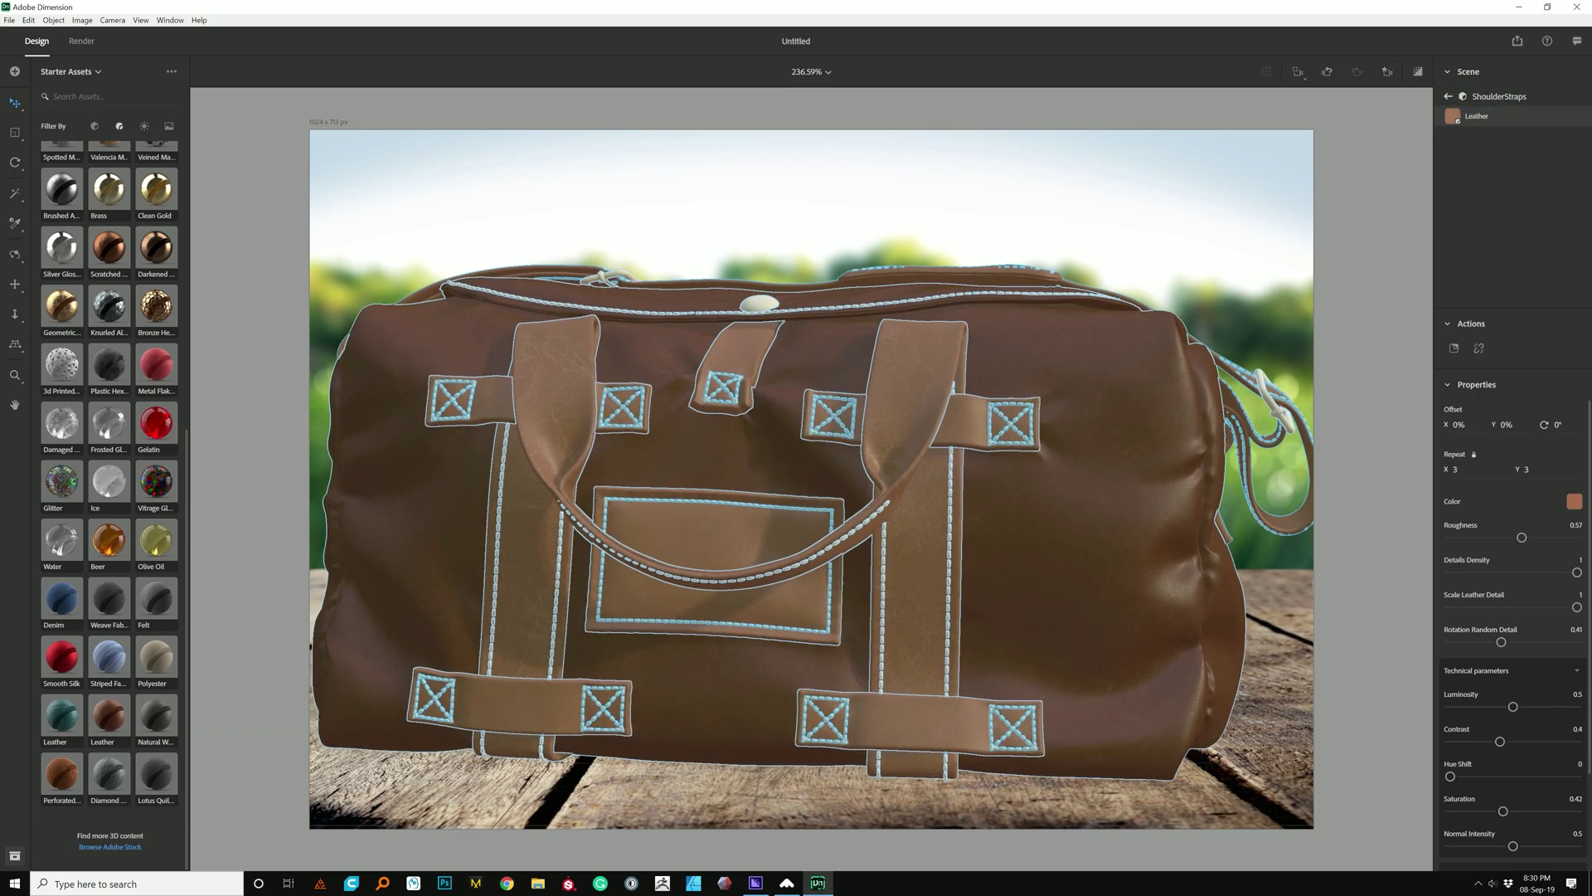
{"action": "scroll", "coordinate": [964, 442], "scroll_direction": "up", "scroll_amount": 5}
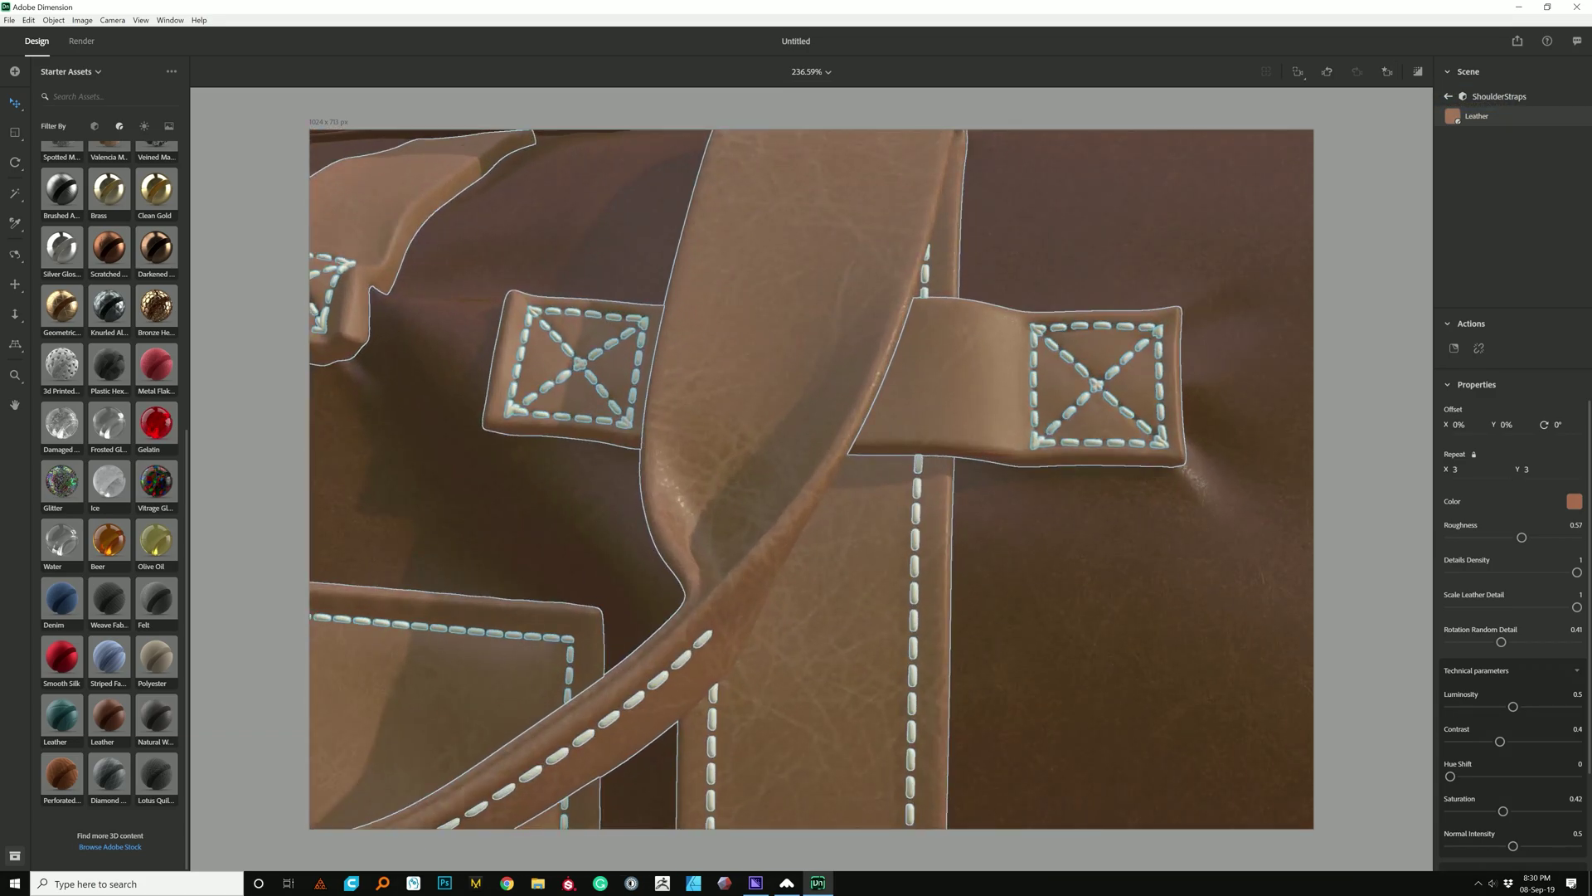
{"action": "double_click", "coordinate": [965, 431]}
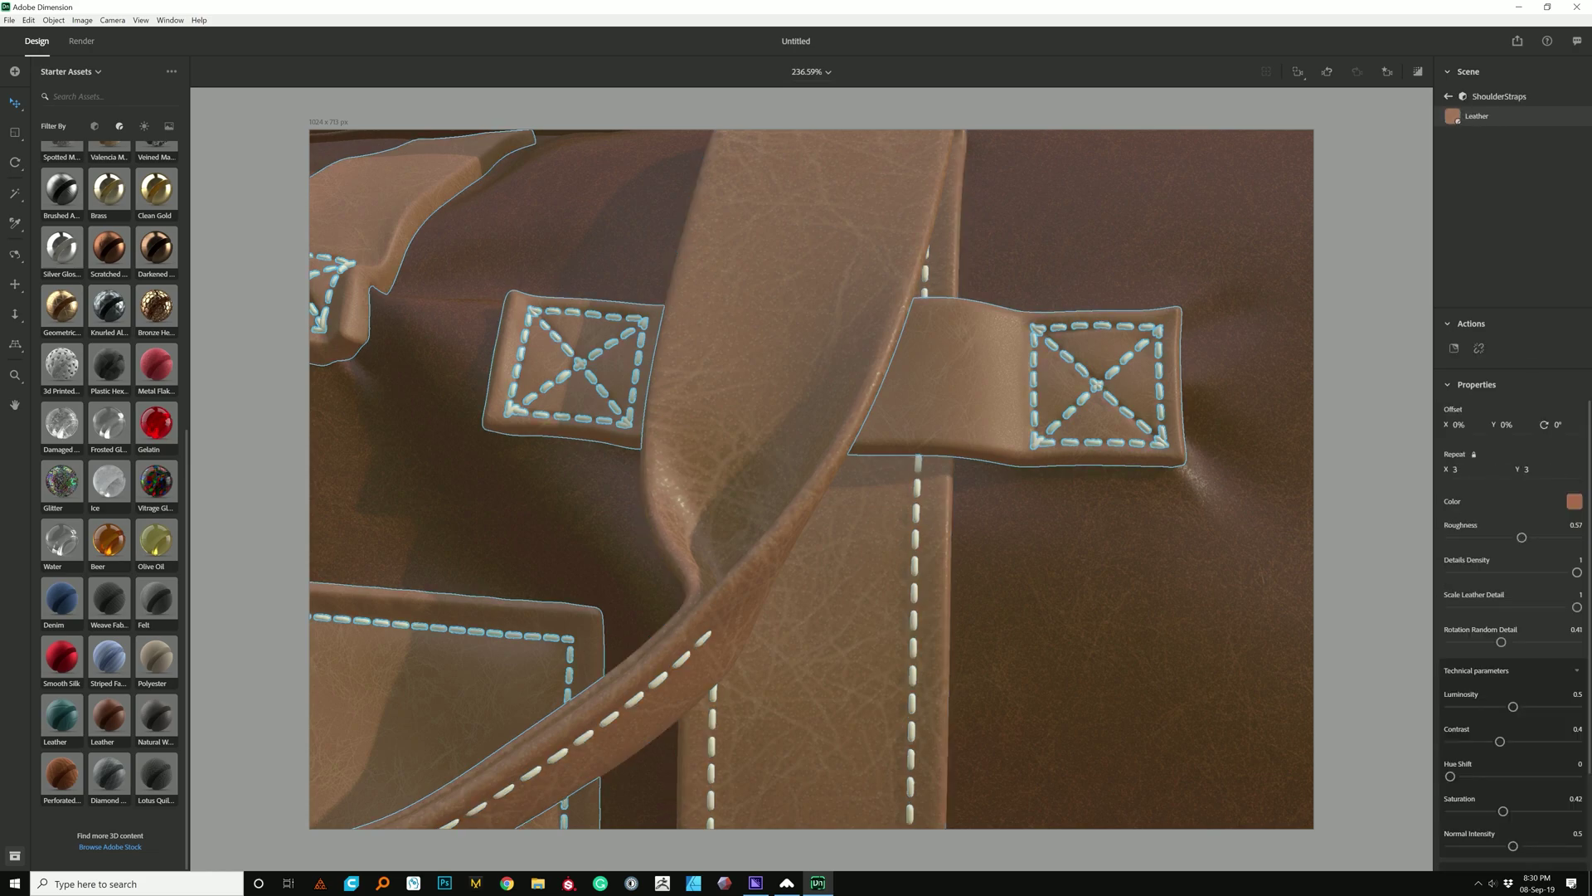
{"action": "left_click", "coordinate": [1458, 470]}
{"action": "type", "text": "1"}
{"action": "key", "text": "Return"}
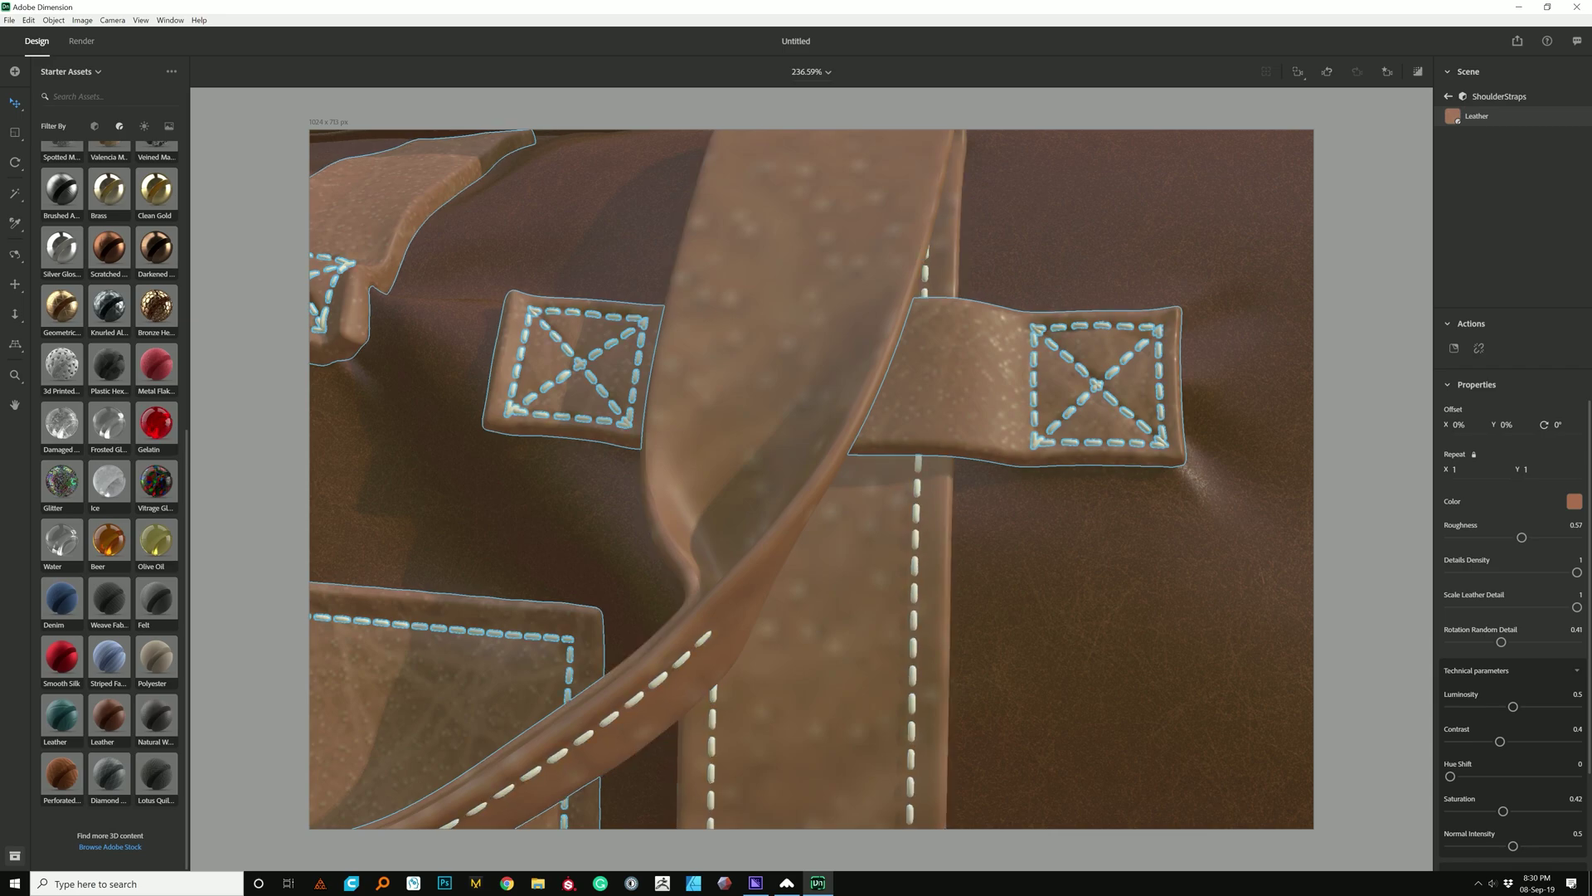
{"action": "type", "text": "3"}
{"action": "key", "text": "Return"}
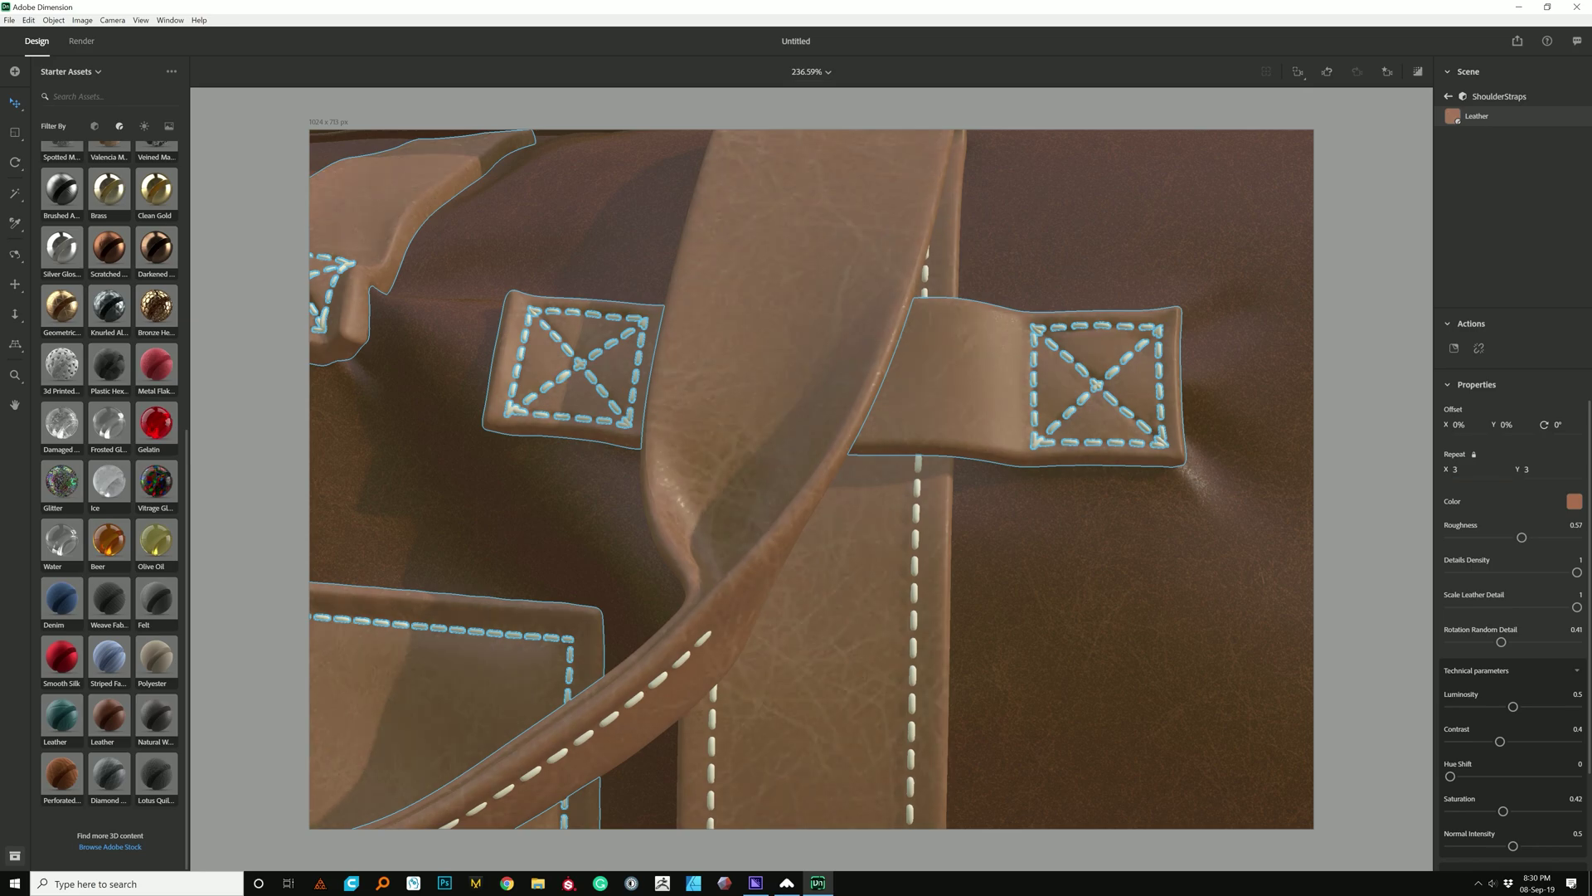
Break the shoulder straps' link to the shared leather material and set their leather's X and Y repeat to 2
{"action": "left_click", "coordinate": [1479, 348]}
{"action": "left_click", "coordinate": [1457, 469]}
{"action": "type", "text": "1"}
{"action": "key", "text": "Return"}
{"action": "scroll", "coordinate": [811, 480], "scroll_direction": "down", "scroll_amount": 8}
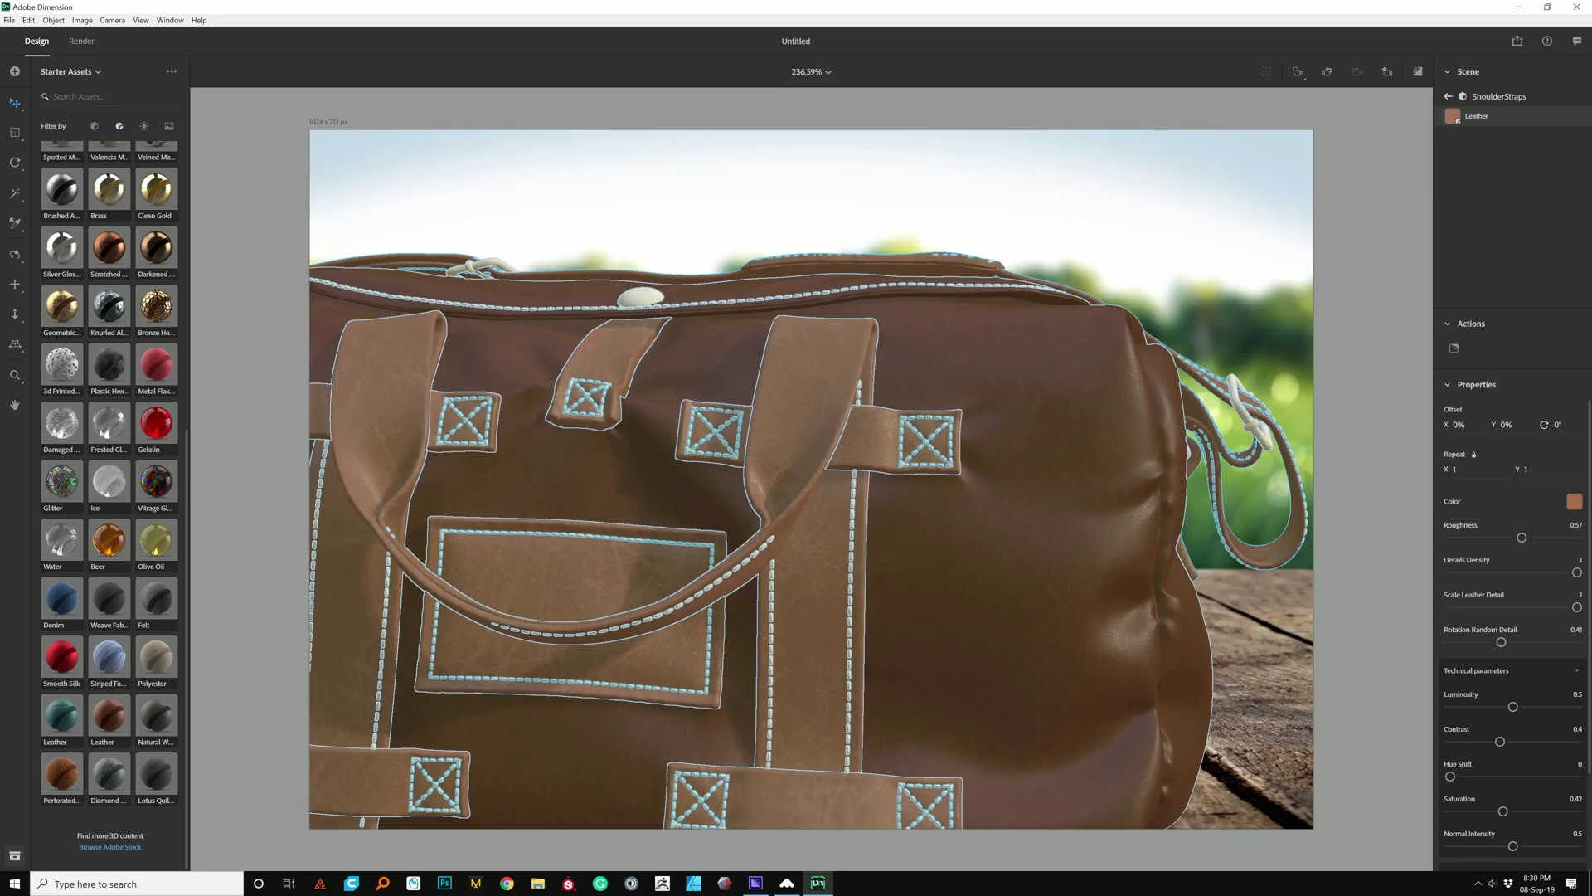
{"action": "left_click", "coordinate": [1468, 470]}
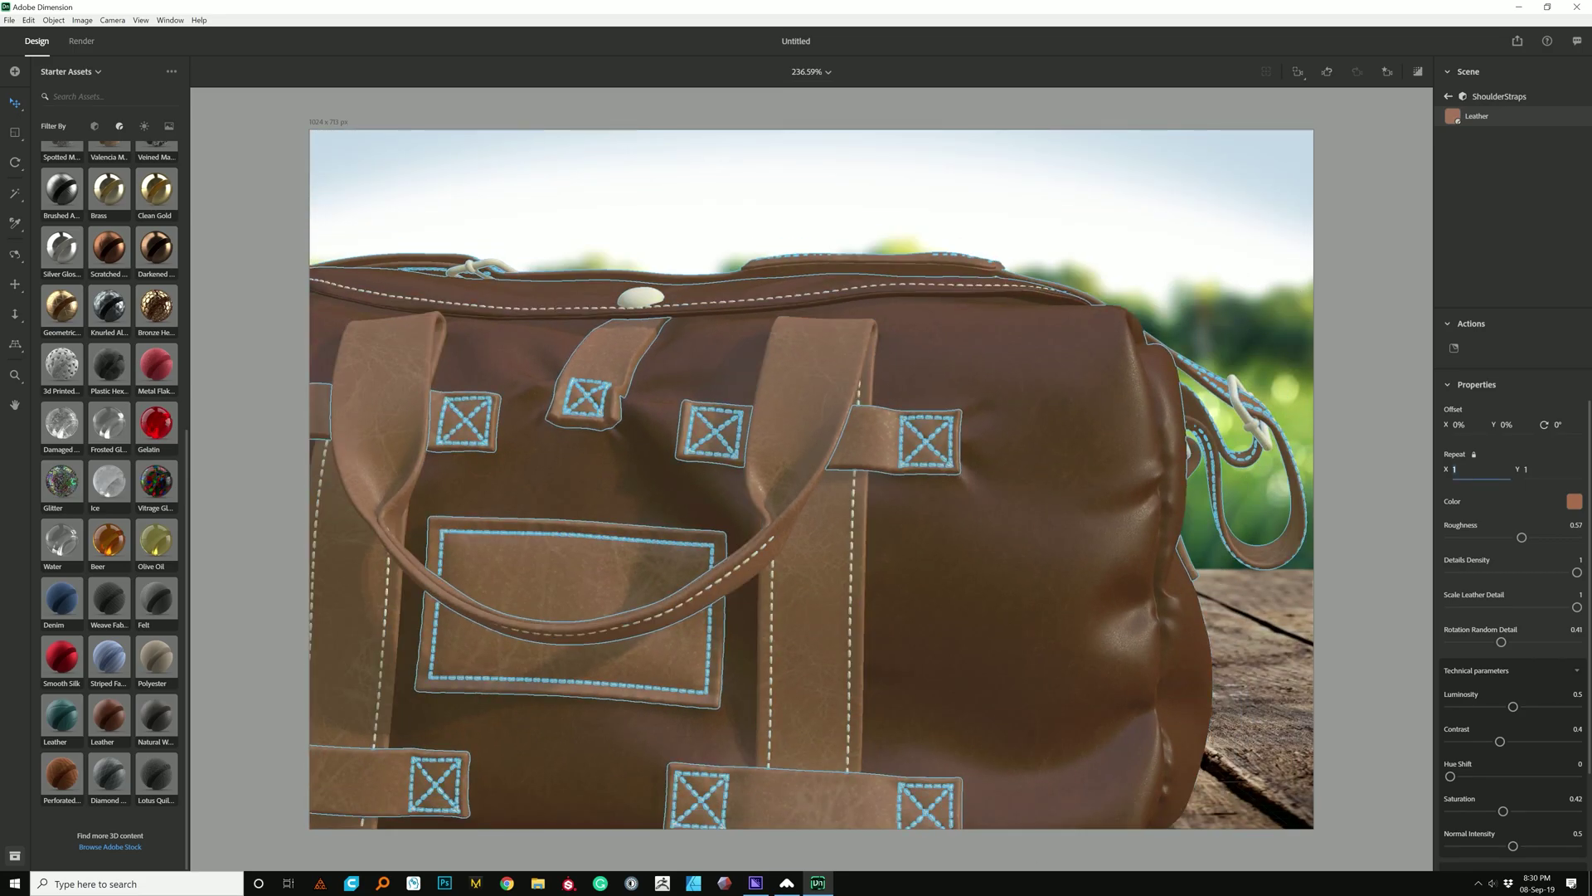
{"action": "type", "text": "2"}
{"action": "key", "text": "Return"}
{"action": "scroll", "coordinate": [811, 479], "scroll_direction": "down", "scroll_amount": 4}
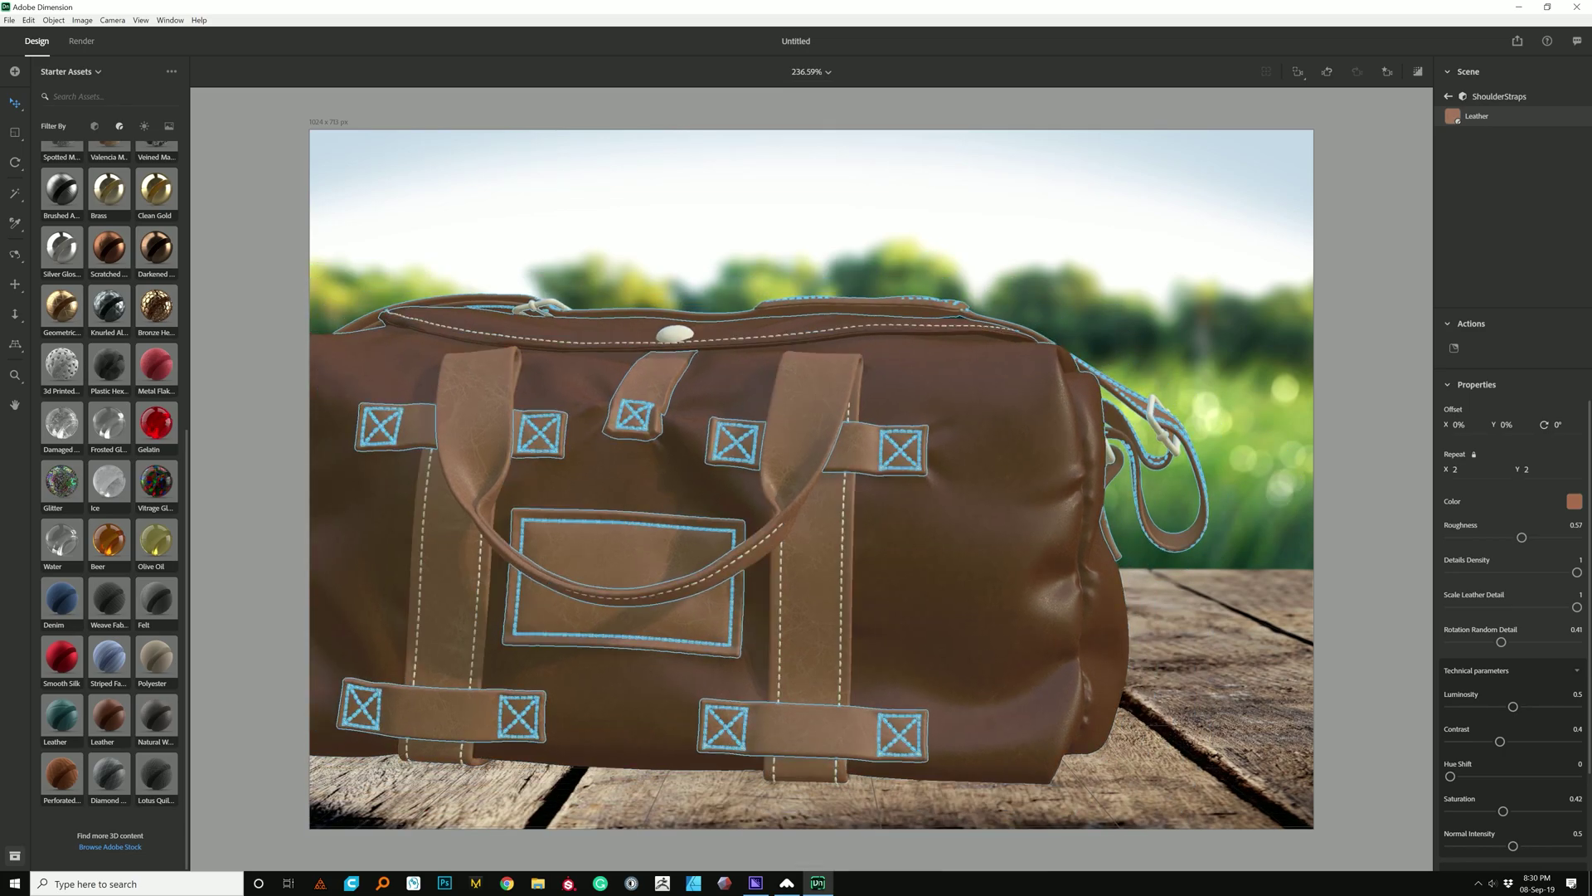
Return to the Cam01 camera view and deselect the shoulder straps
{"action": "left_click", "coordinate": [1388, 73]}
{"action": "left_click", "coordinate": [1305, 130]}
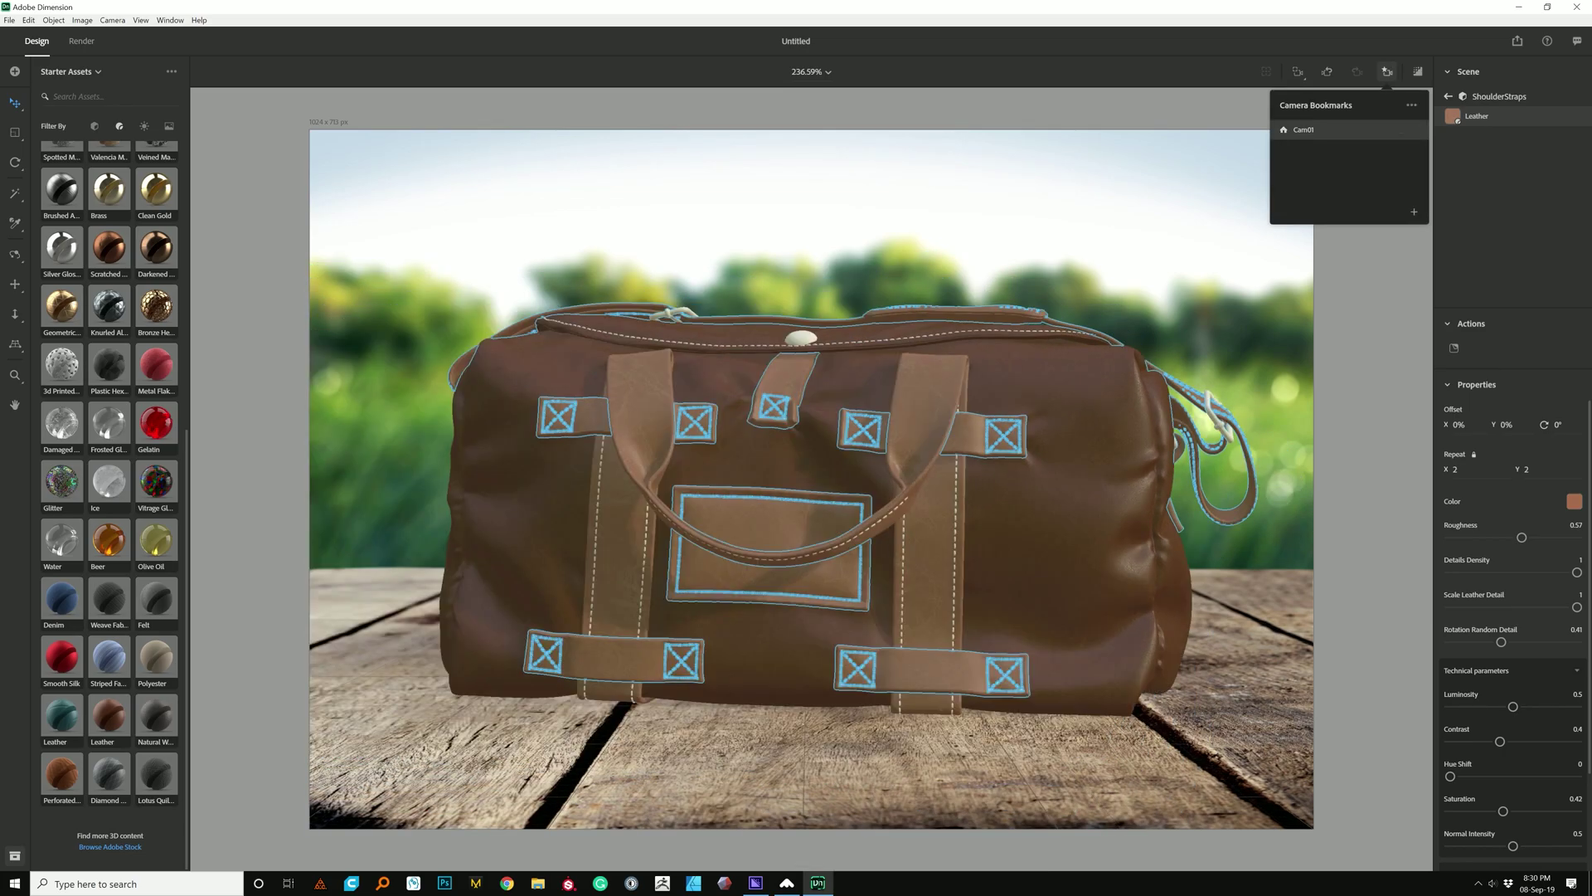
{"action": "left_click", "coordinate": [1228, 218]}
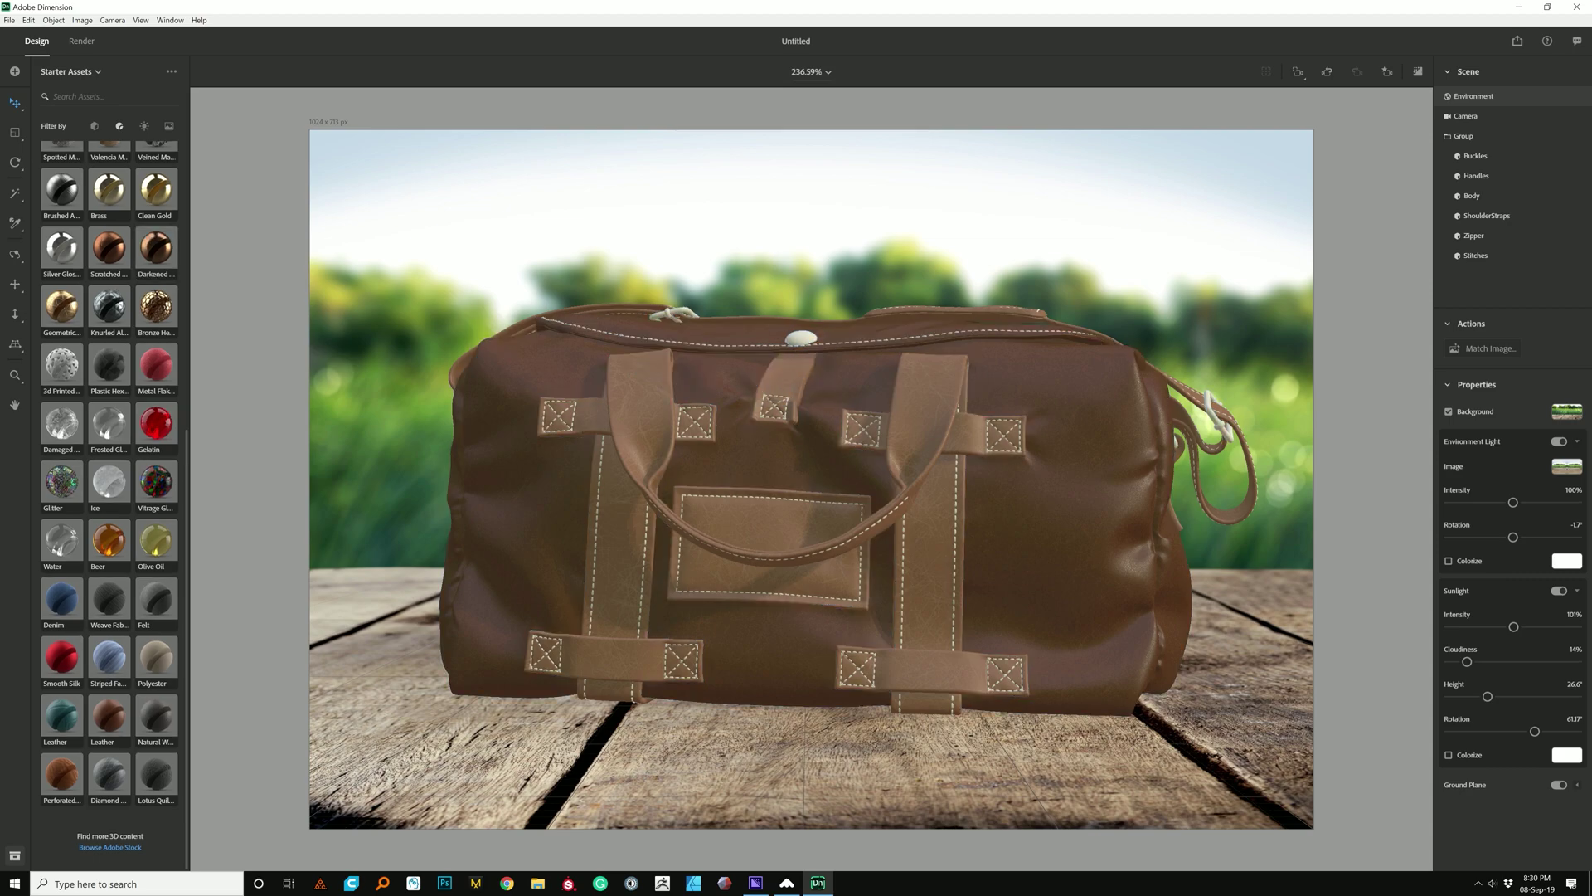
Try the Darkened Antique Bronze, Scratched Copper and Clean Gold materials on the buckles
{"action": "left_click_drag", "start_coordinate": [156, 249], "coordinate": [802, 339]}
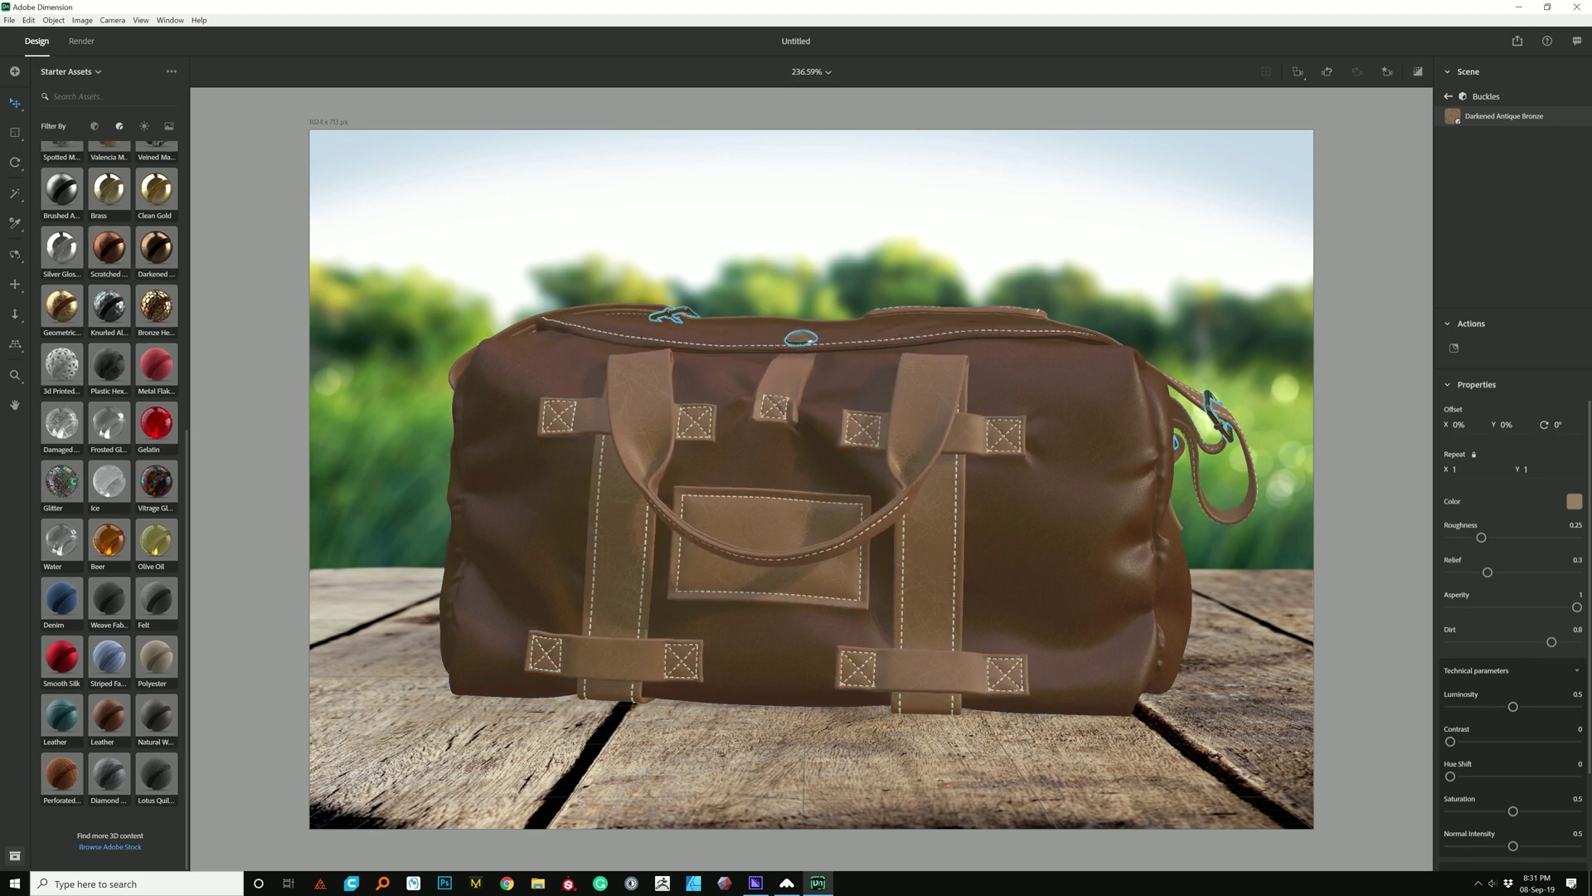
{"action": "left_click", "coordinate": [108, 249]}
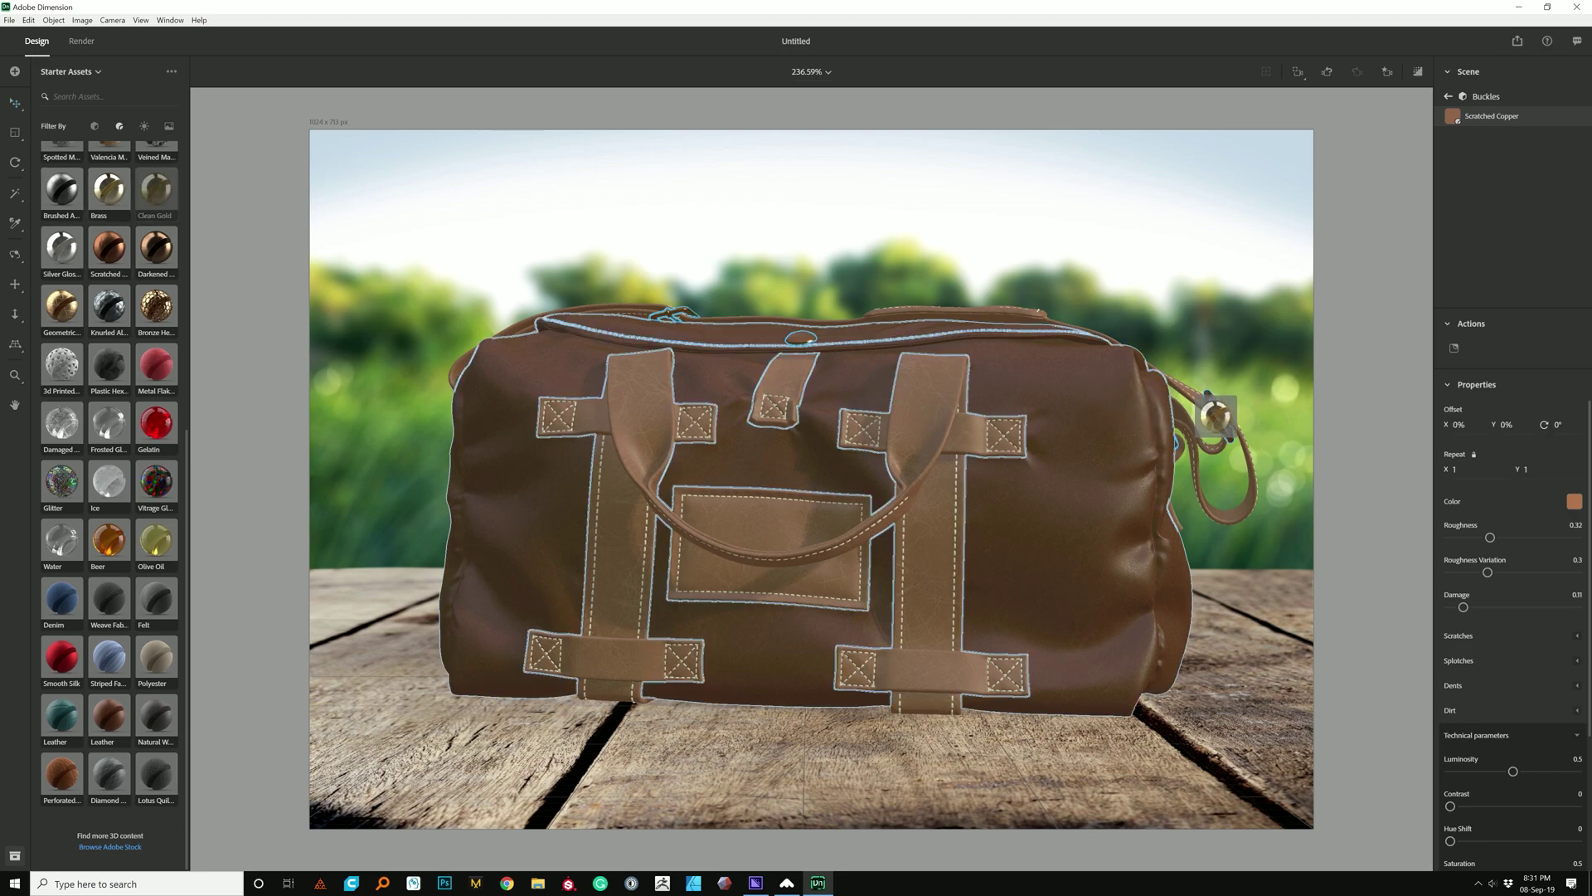
{"action": "left_click", "coordinate": [156, 184]}
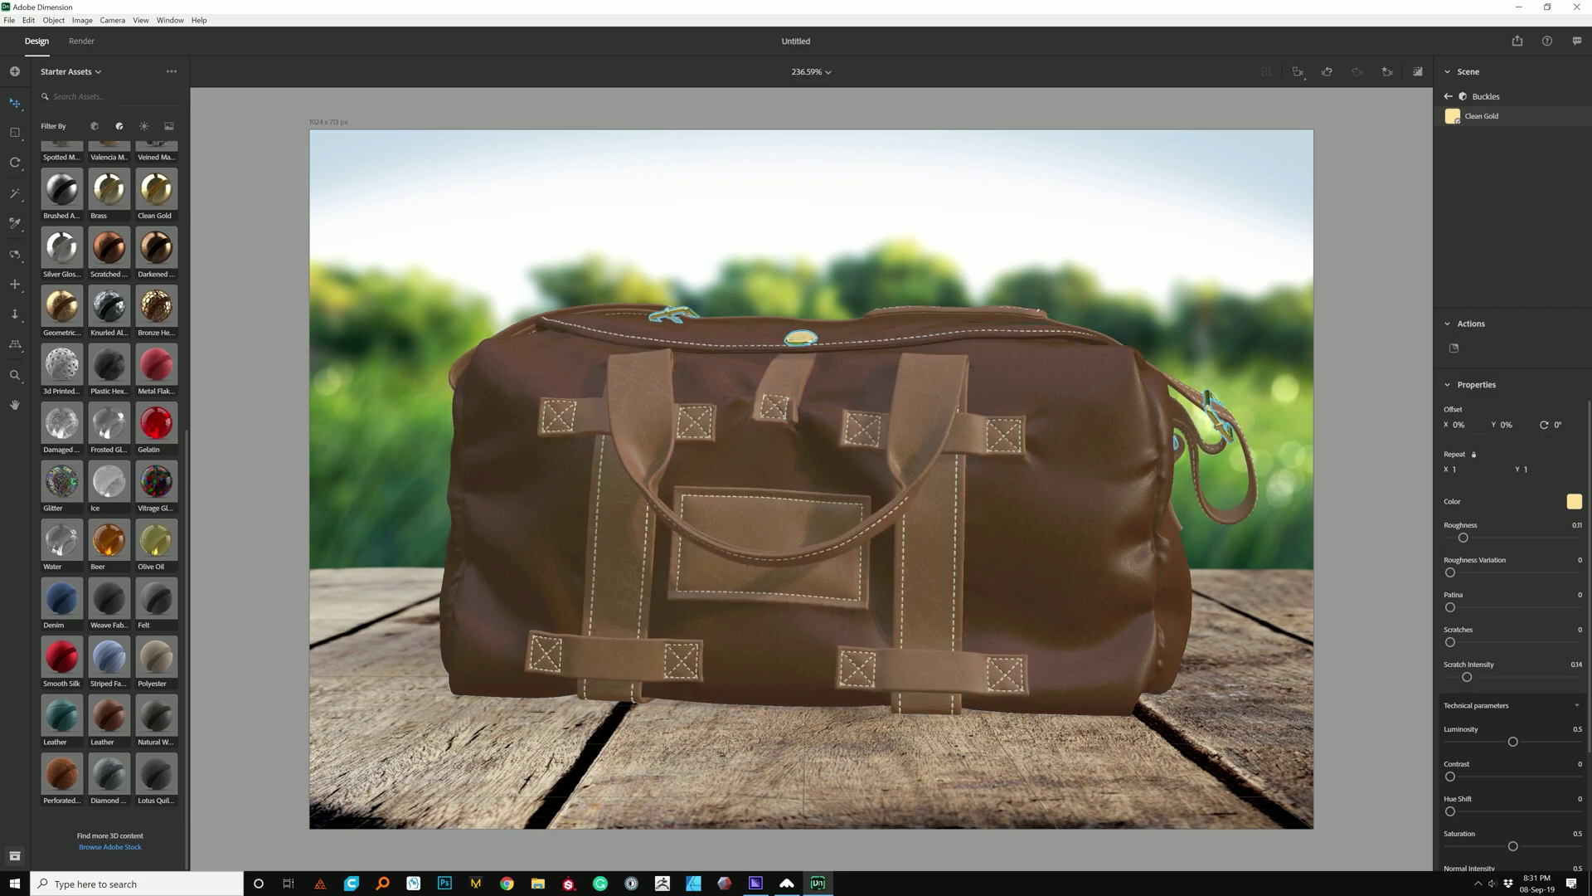
Apply the Scratched Copper material to the buckles and return to the scene's object list
{"action": "scroll", "coordinate": [109, 497], "scroll_direction": "up", "scroll_amount": 5}
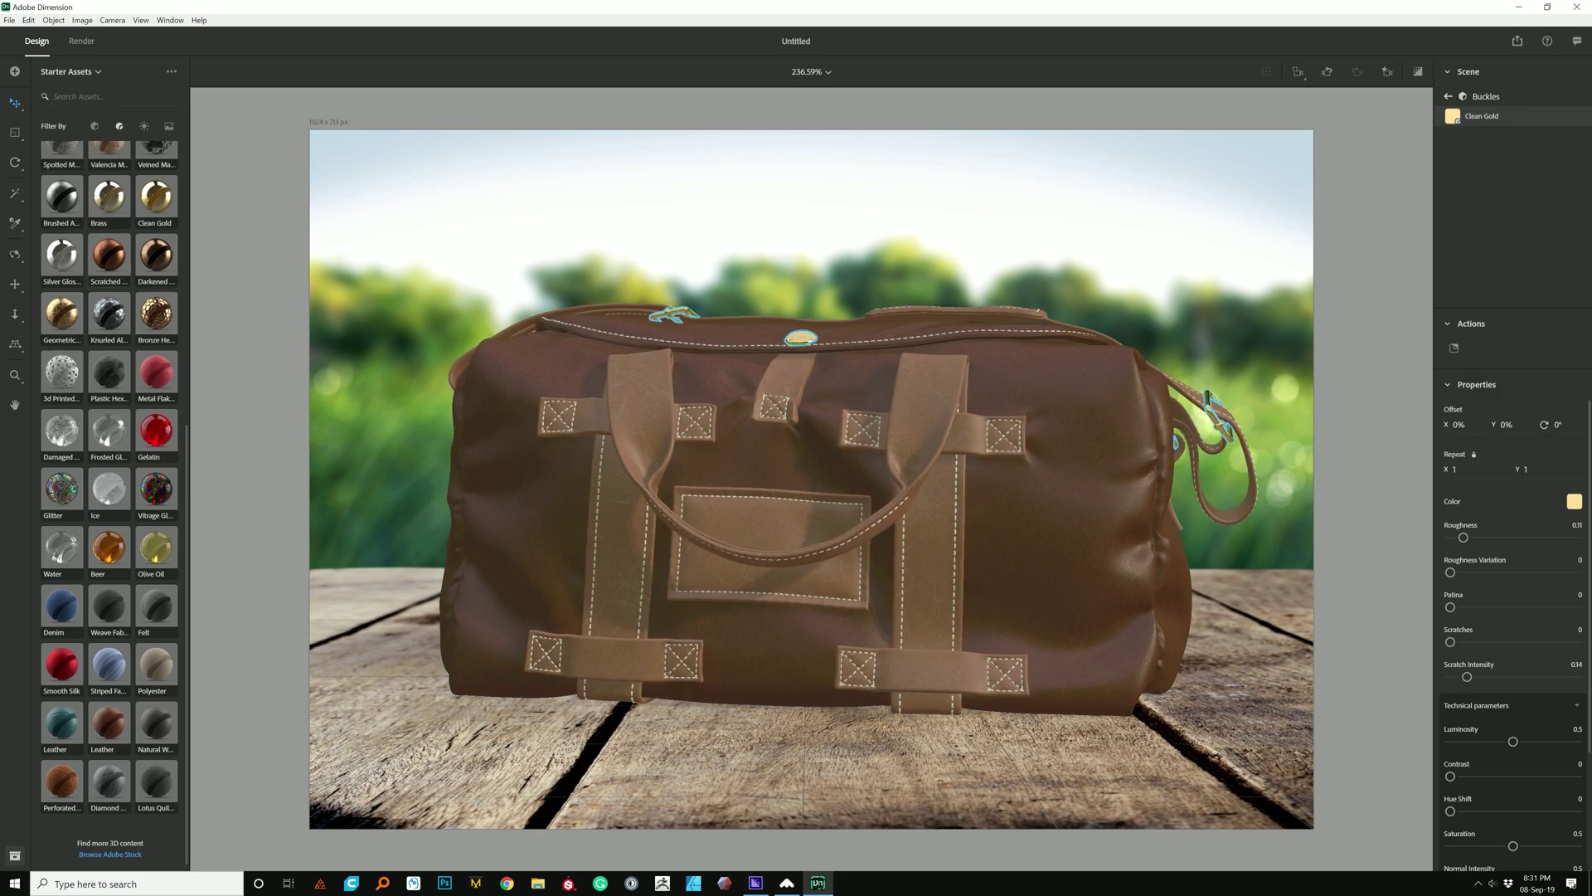
{"action": "scroll", "coordinate": [110, 498], "scroll_direction": "down", "scroll_amount": 1}
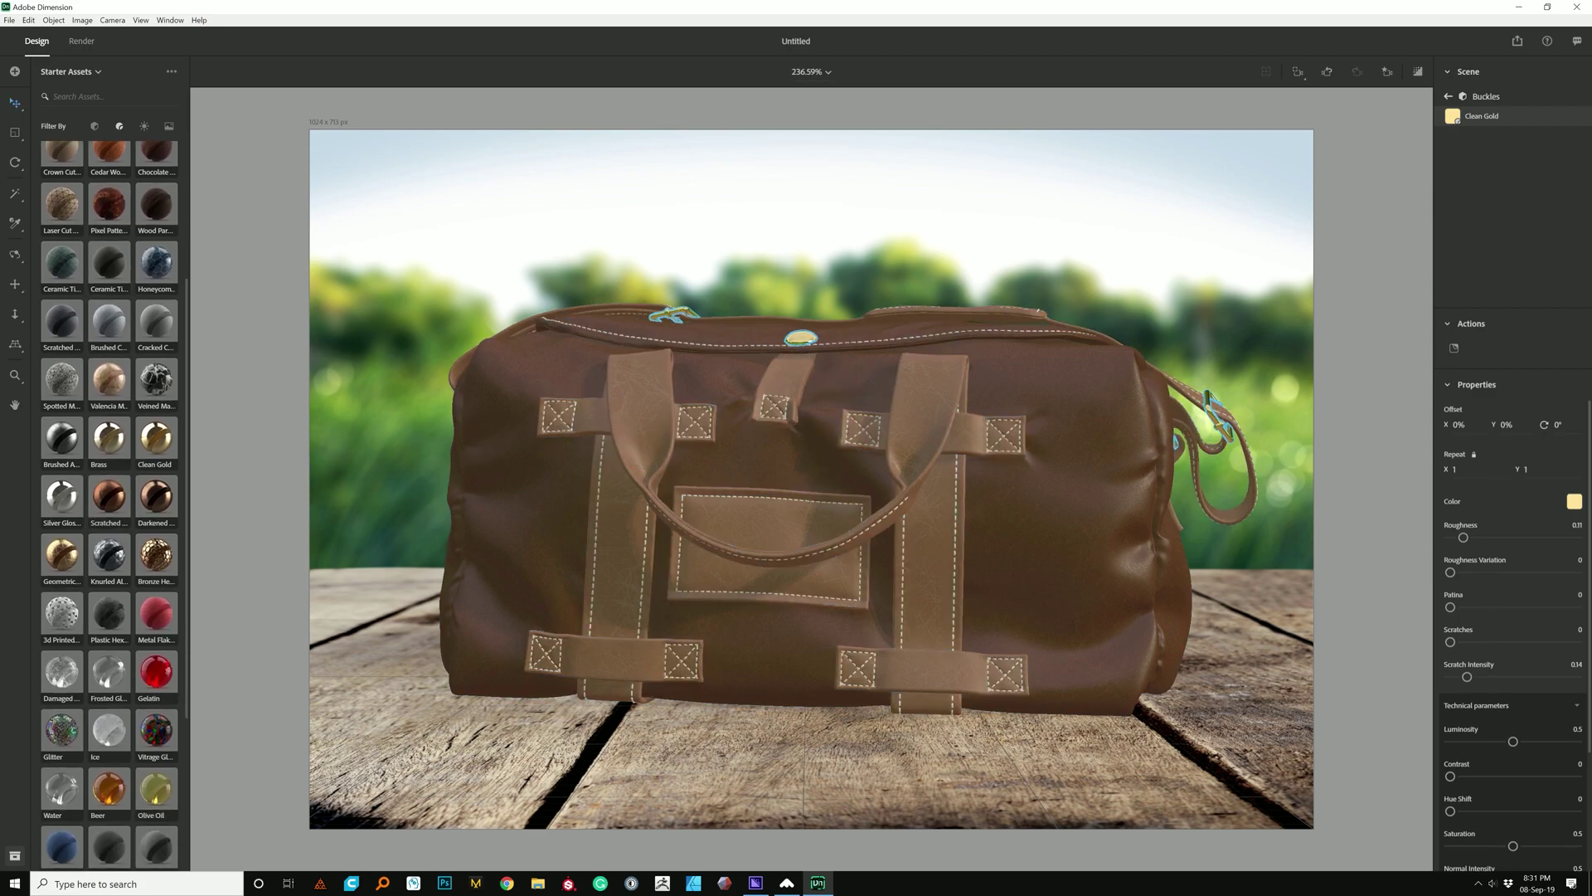
{"action": "left_click", "coordinate": [109, 498]}
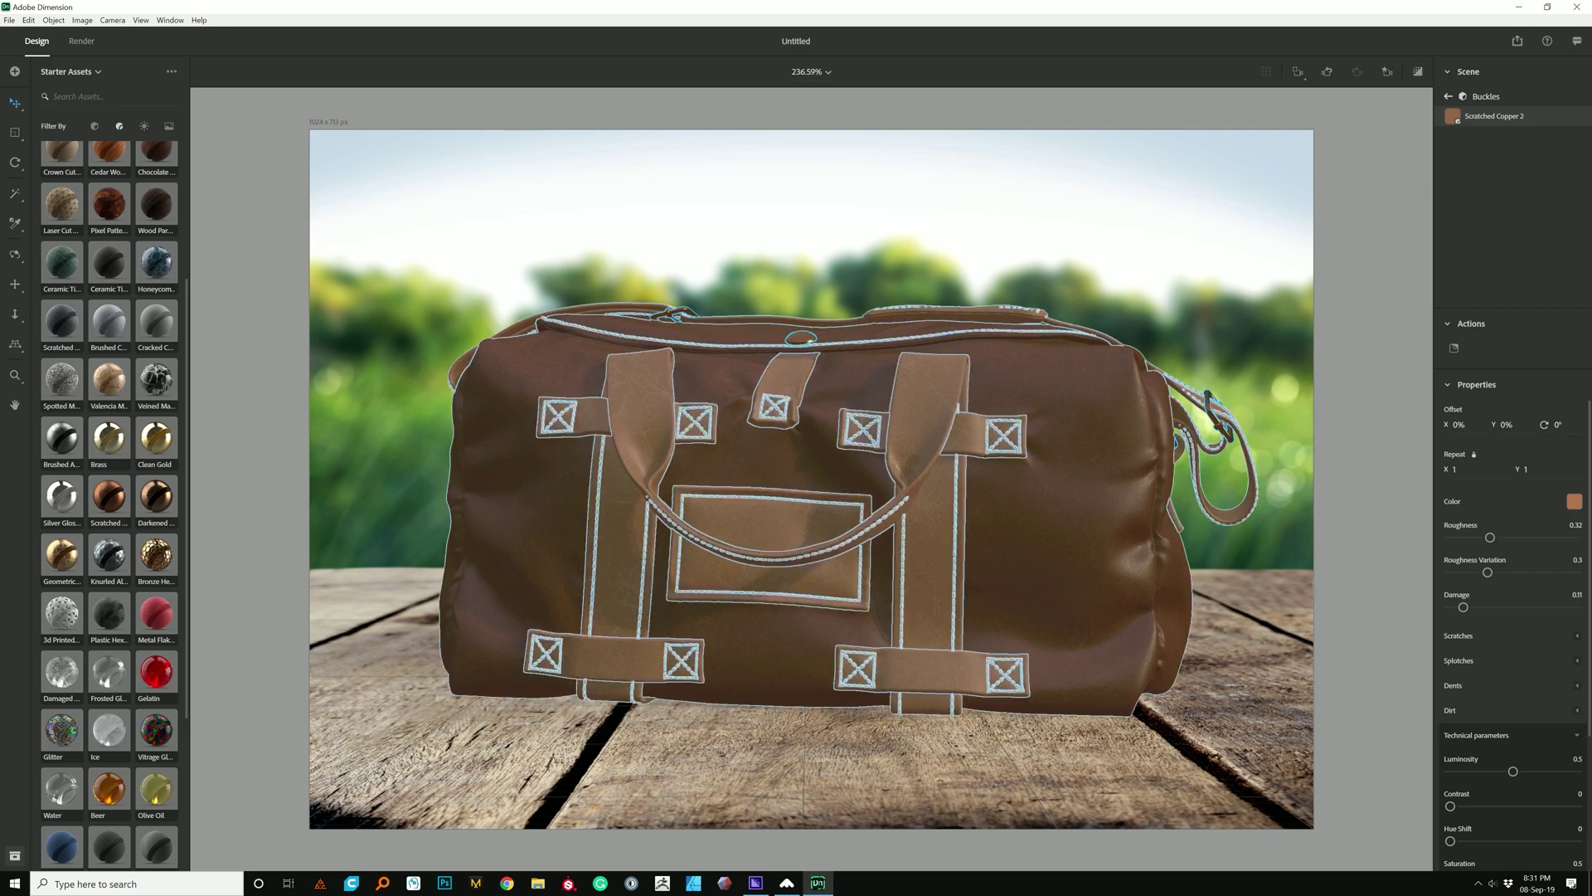
{"action": "left_click", "coordinate": [1449, 96]}
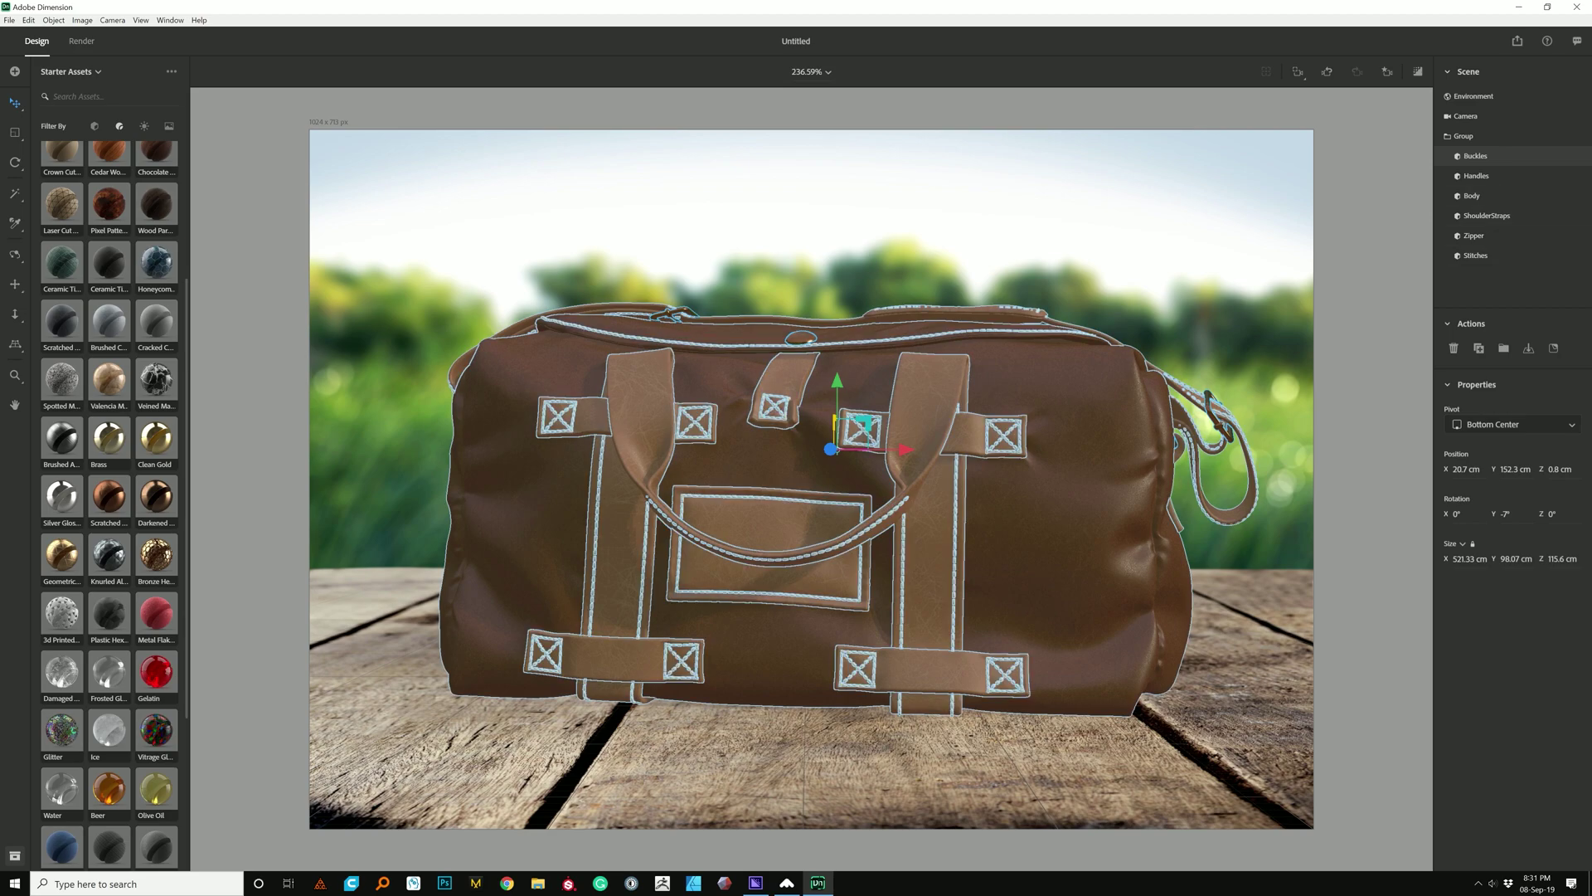
Set the stitches' base color to a tan, RGB 212, 183, 140, and deselect them
{"action": "scroll", "coordinate": [788, 496], "scroll_direction": "up", "scroll_amount": 10}
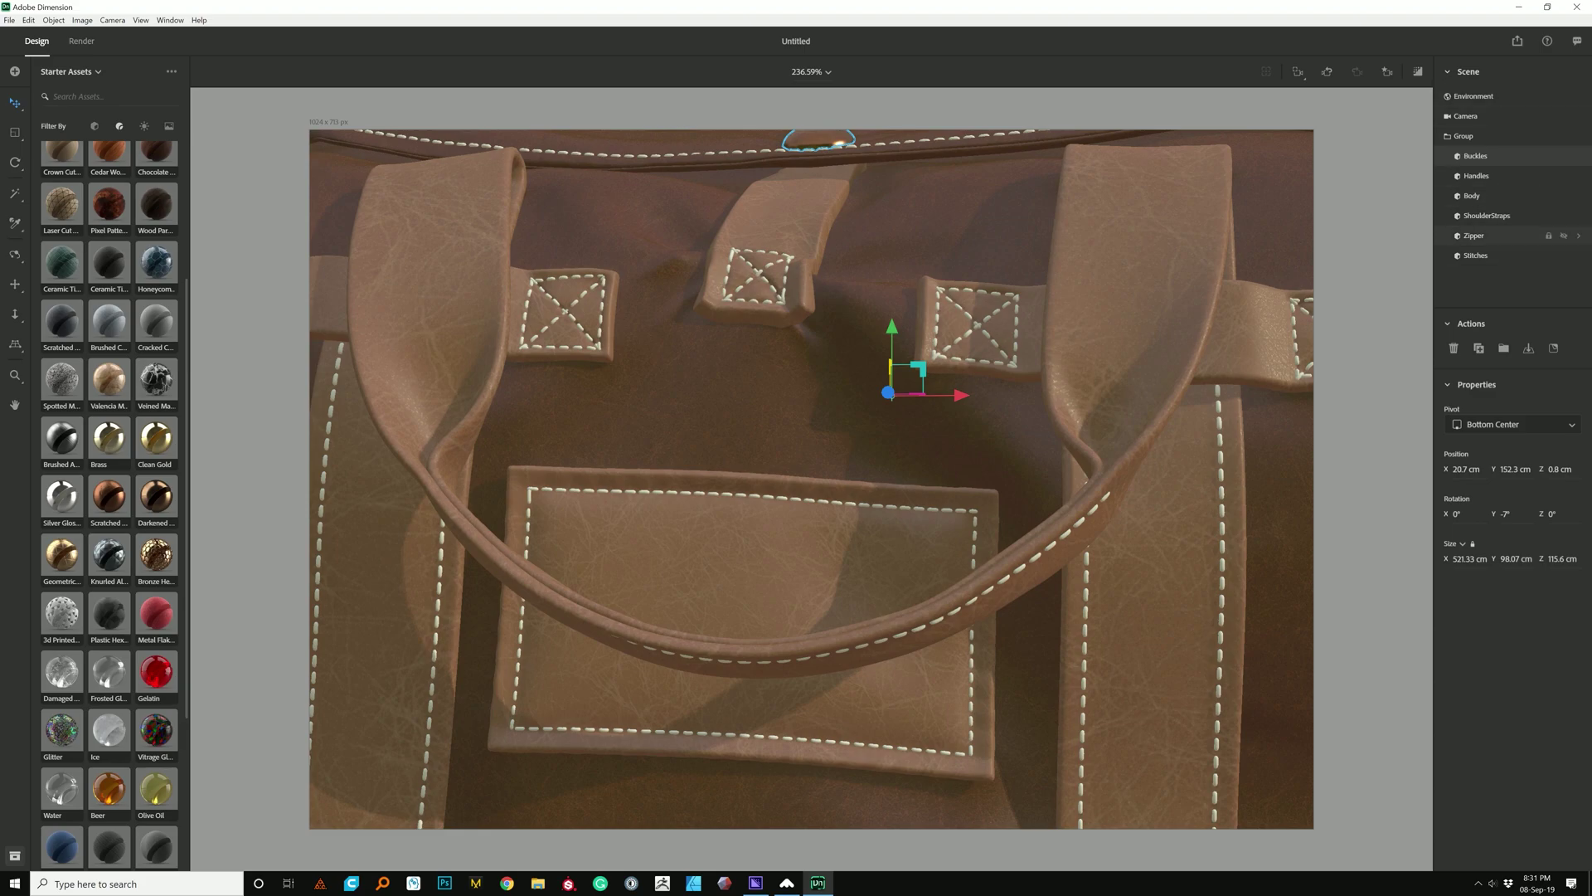
{"action": "left_click", "coordinate": [1484, 255]}
{"action": "left_click", "coordinate": [1578, 256]}
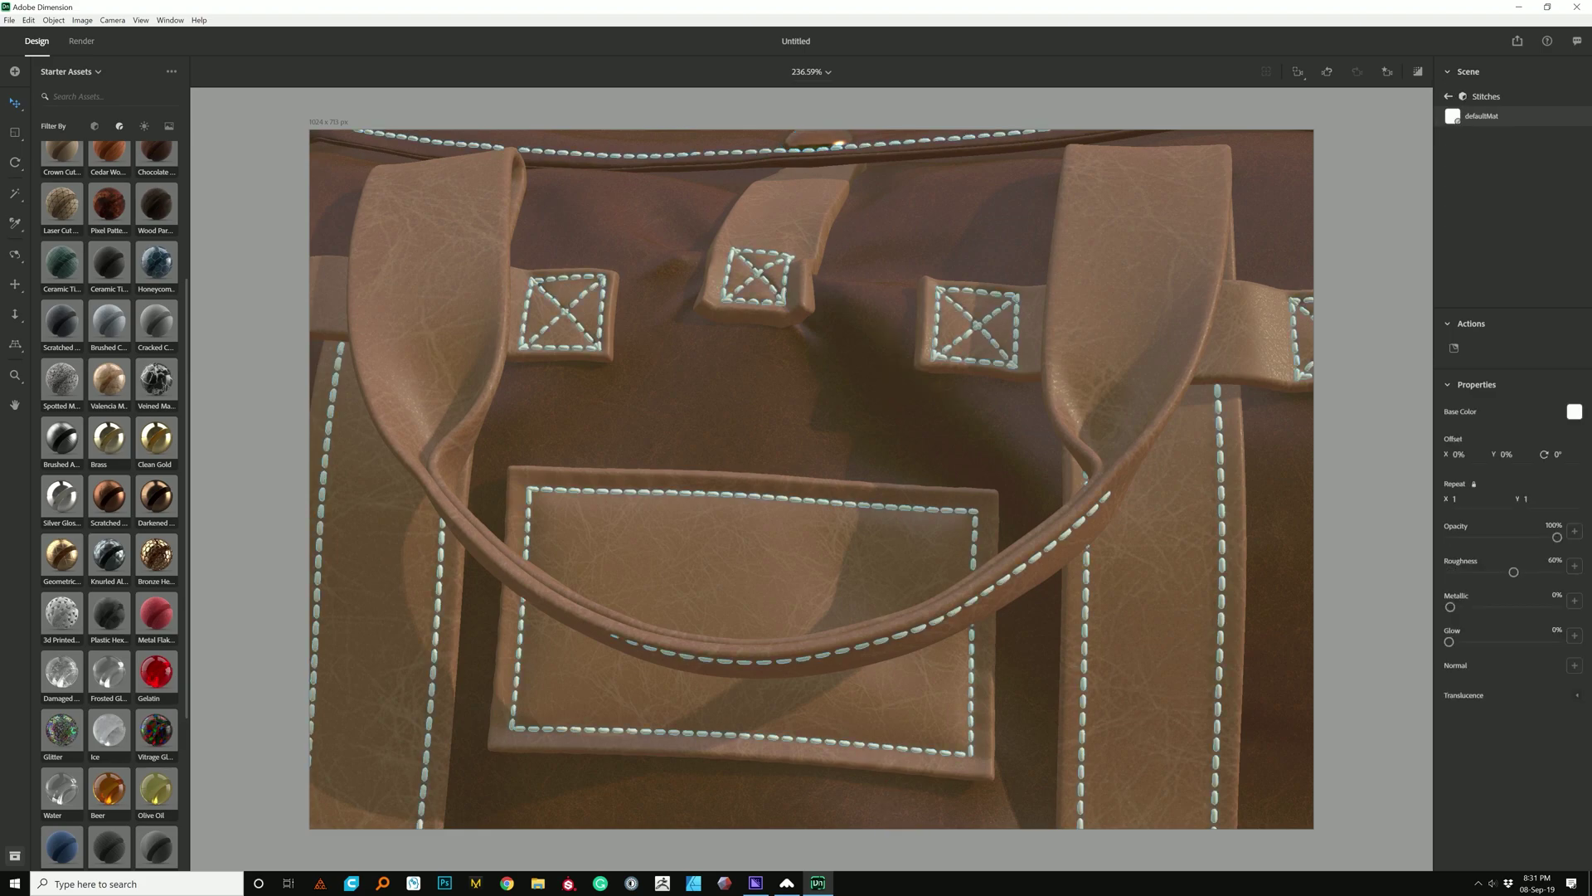
{"action": "left_click", "coordinate": [1575, 411]}
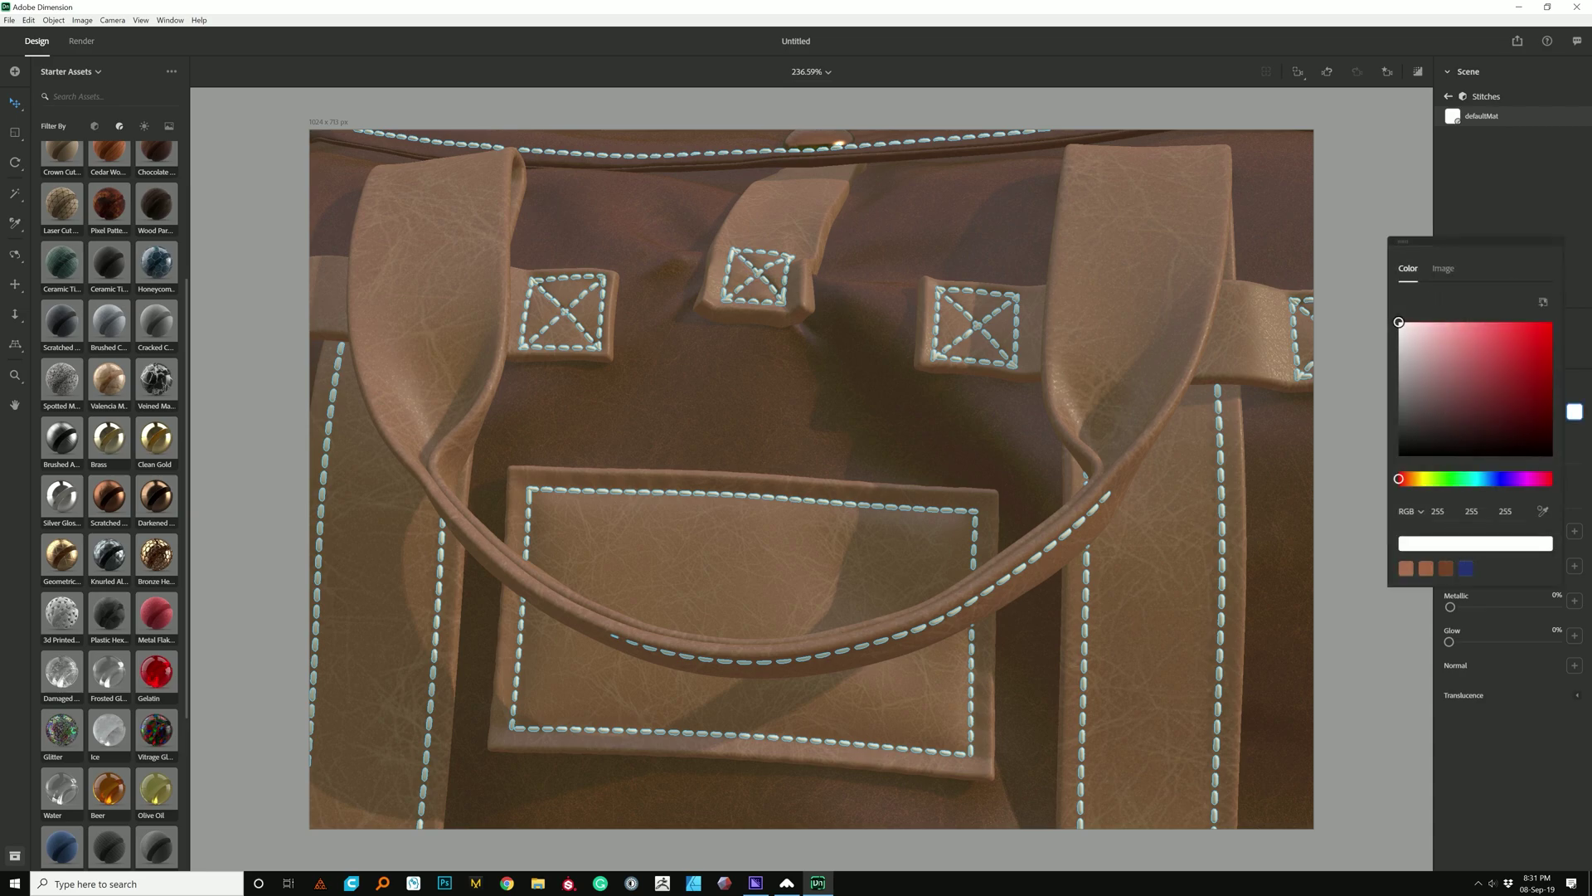
{"action": "left_click_drag", "start_coordinate": [1399, 478], "coordinate": [1414, 478]}
{"action": "mouse_move", "coordinate": [1481, 330]}
{"action": "left_mouse_down"}
{"action": "mouse_move", "coordinate": [1454, 371]}
{"action": "mouse_move", "coordinate": [1451, 344]}
{"action": "left_mouse_up"}
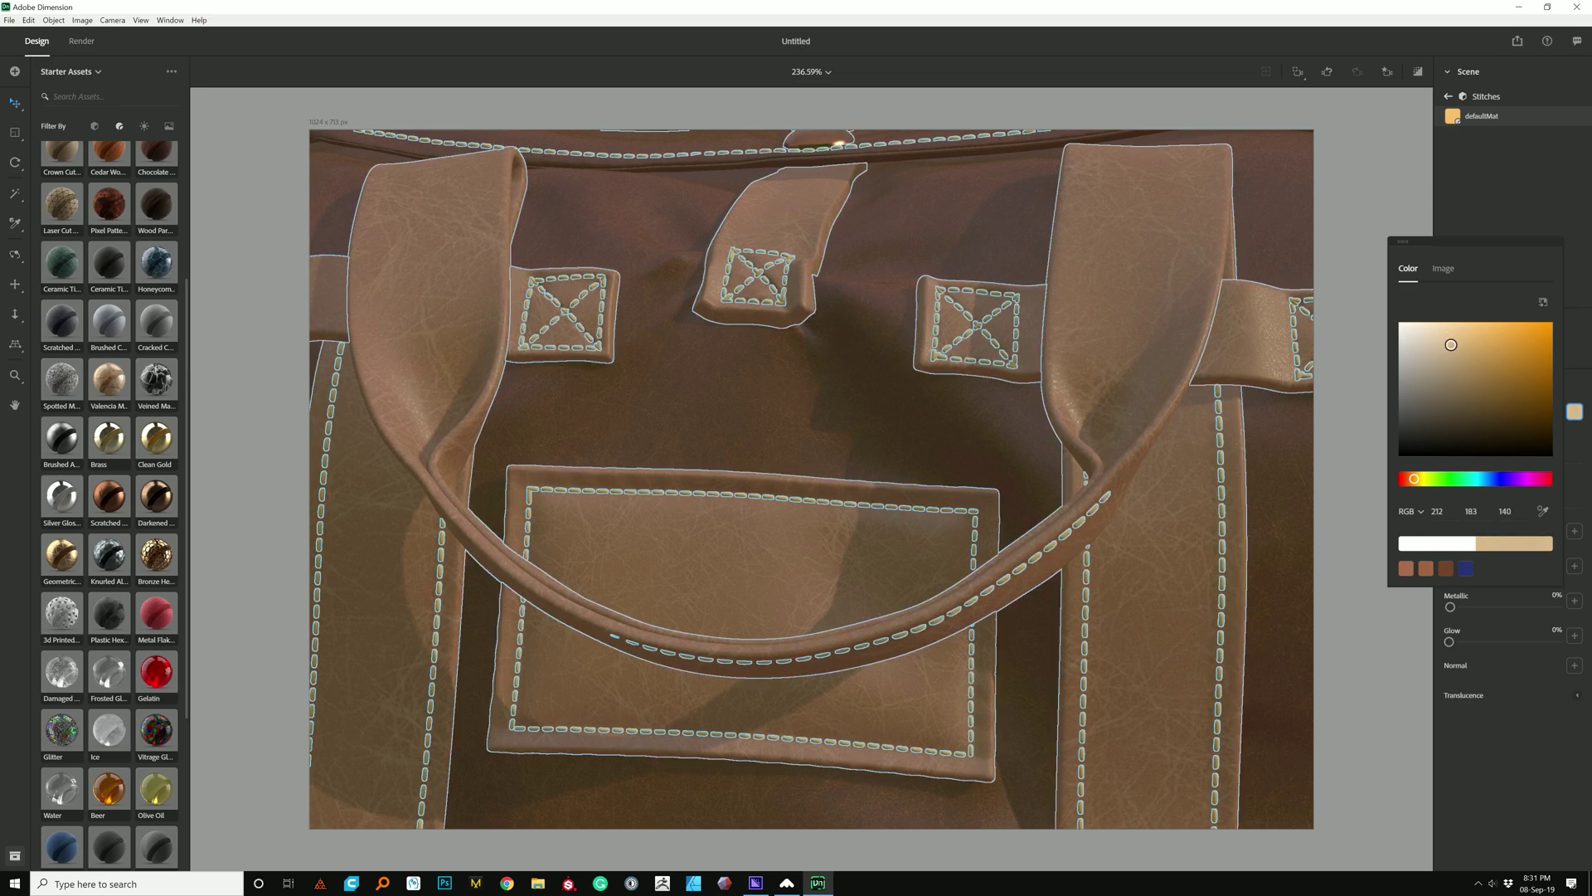
{"action": "scroll", "coordinate": [811, 478], "scroll_direction": "down", "scroll_amount": 5}
{"action": "left_click", "coordinate": [1247, 184]}
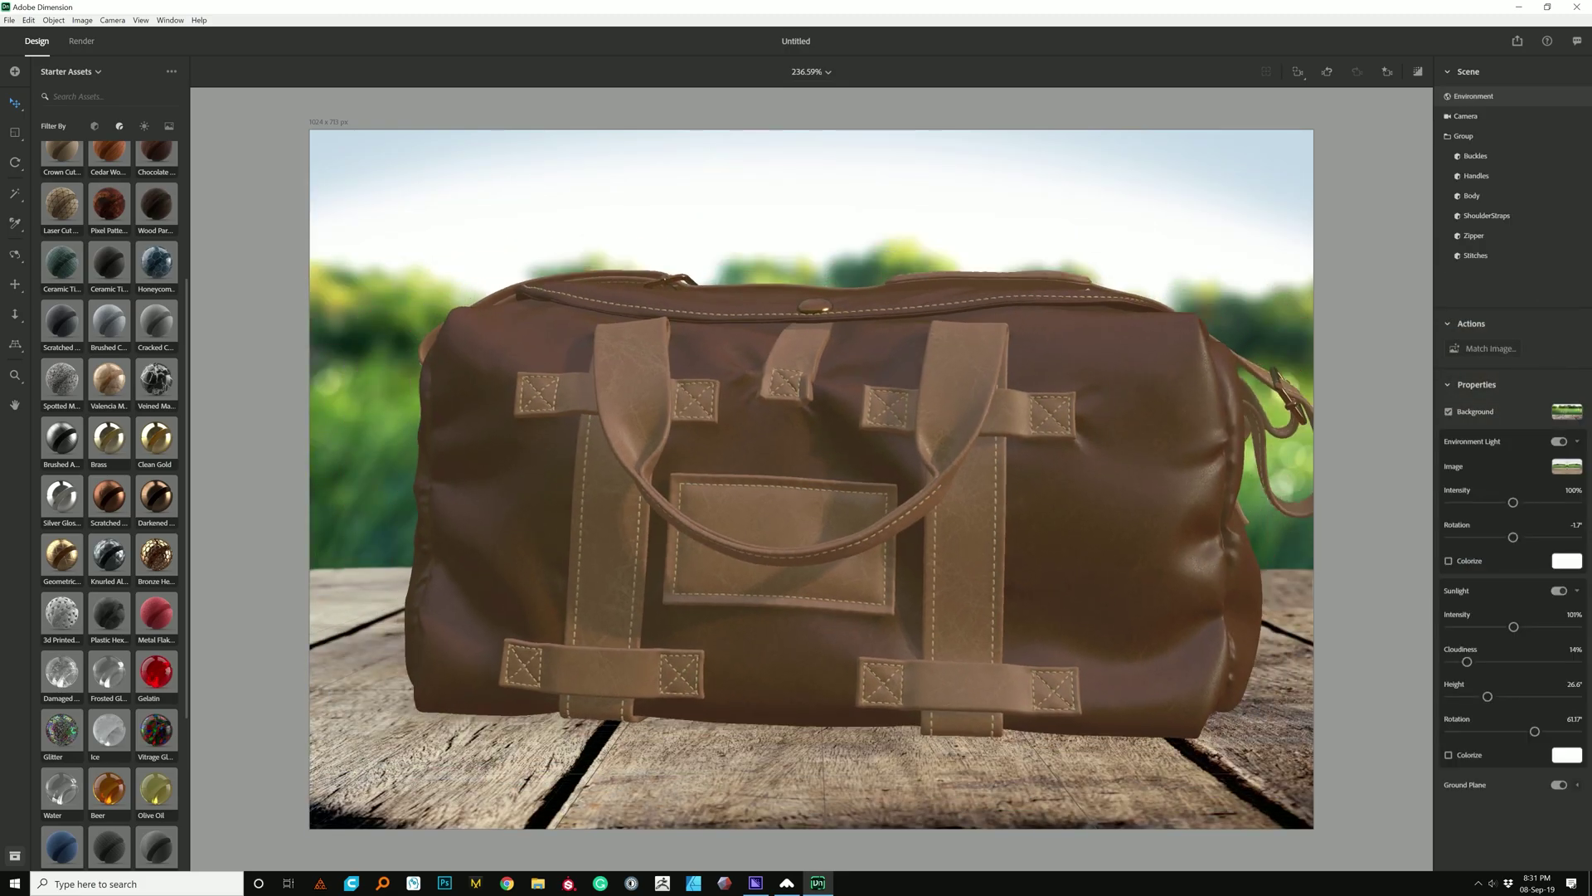
Return to the Cam01 camera view and check the bag in an enlarged render preview
{"action": "left_click", "coordinate": [1386, 72]}
{"action": "left_click", "coordinate": [1307, 130]}
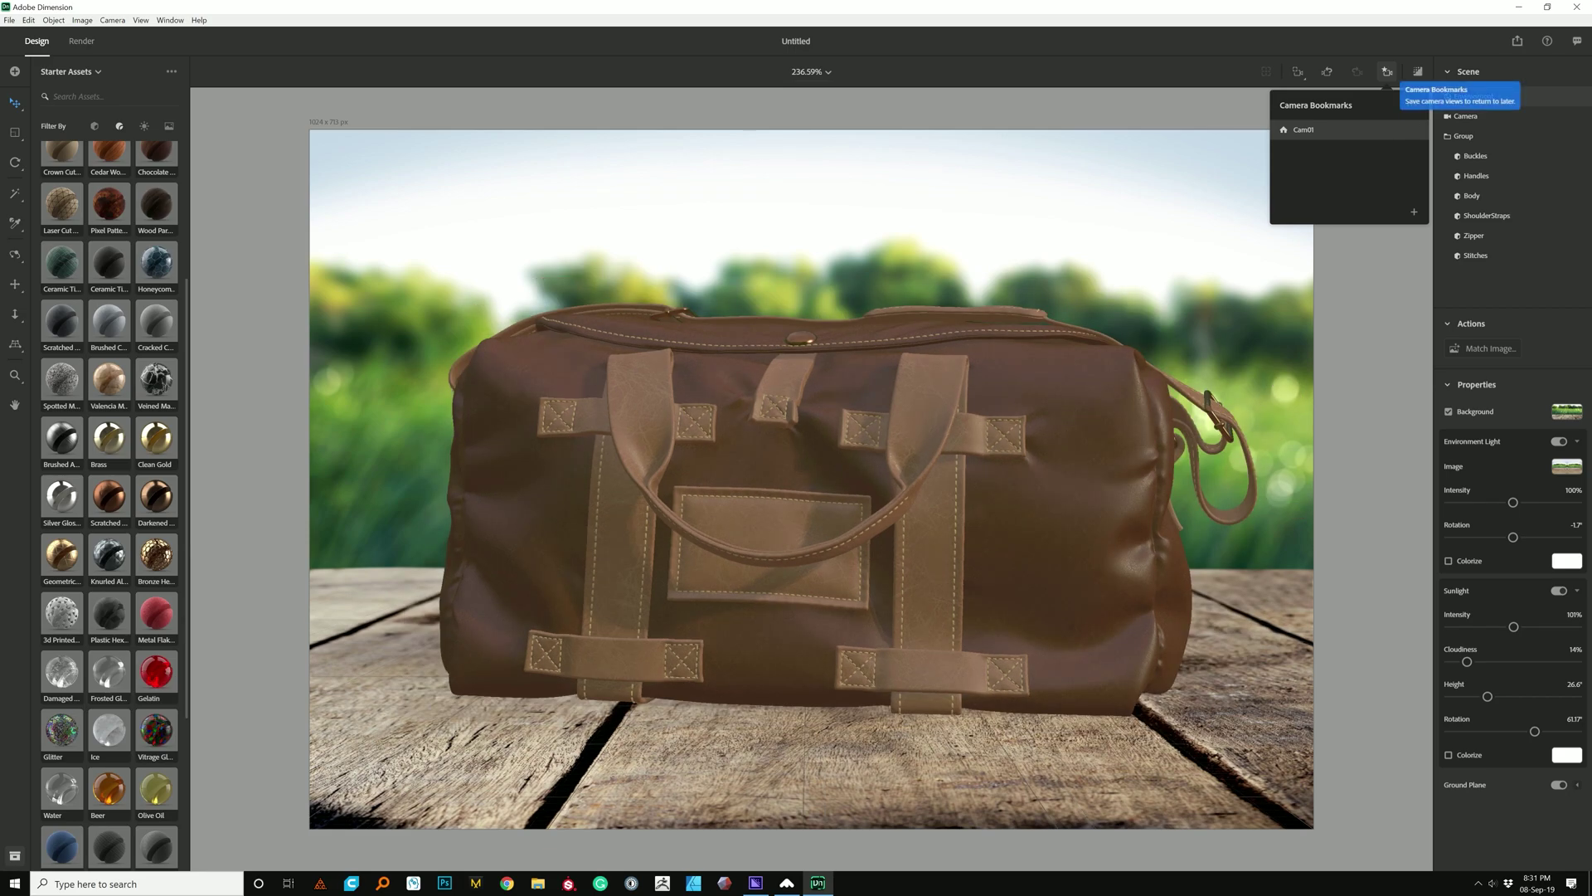
{"action": "left_click", "coordinate": [1387, 72]}
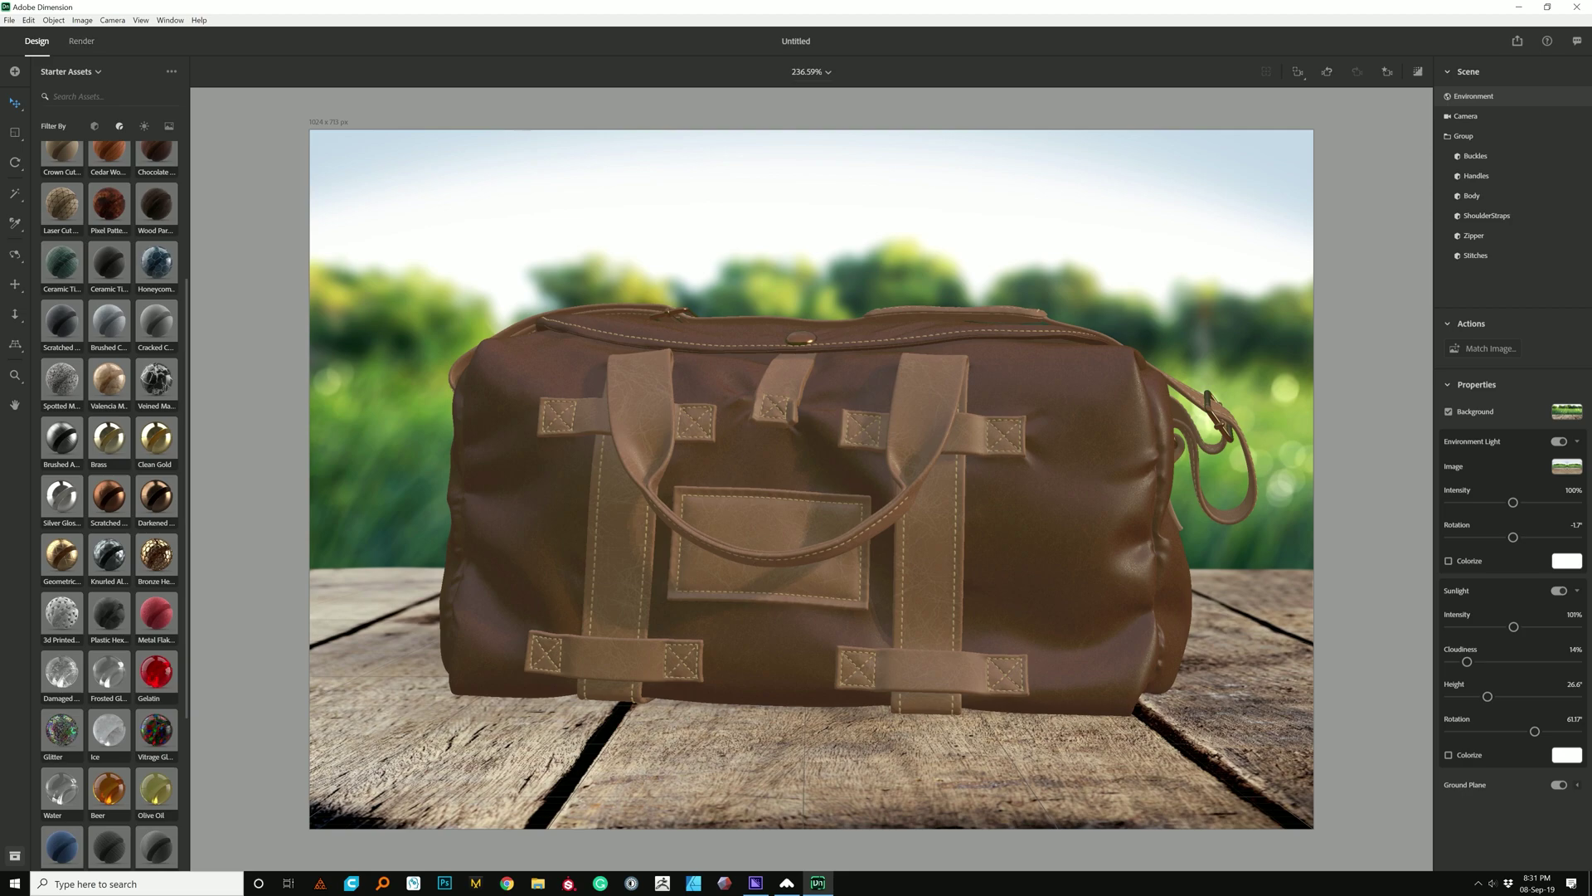
{"action": "left_click", "coordinate": [1418, 71]}
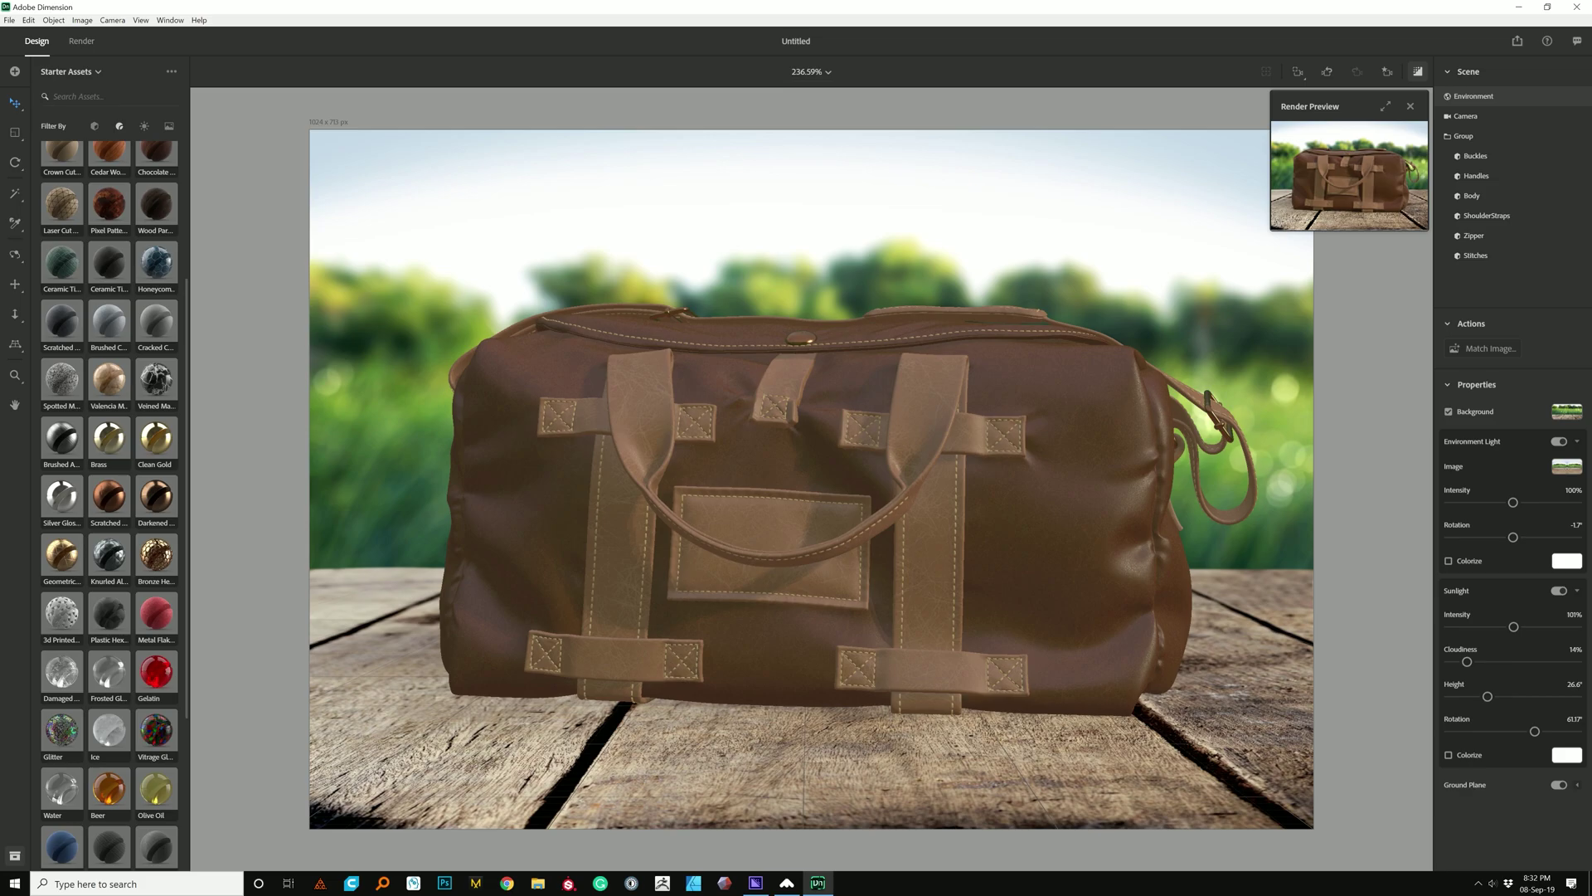
{"action": "left_click", "coordinate": [1386, 106]}
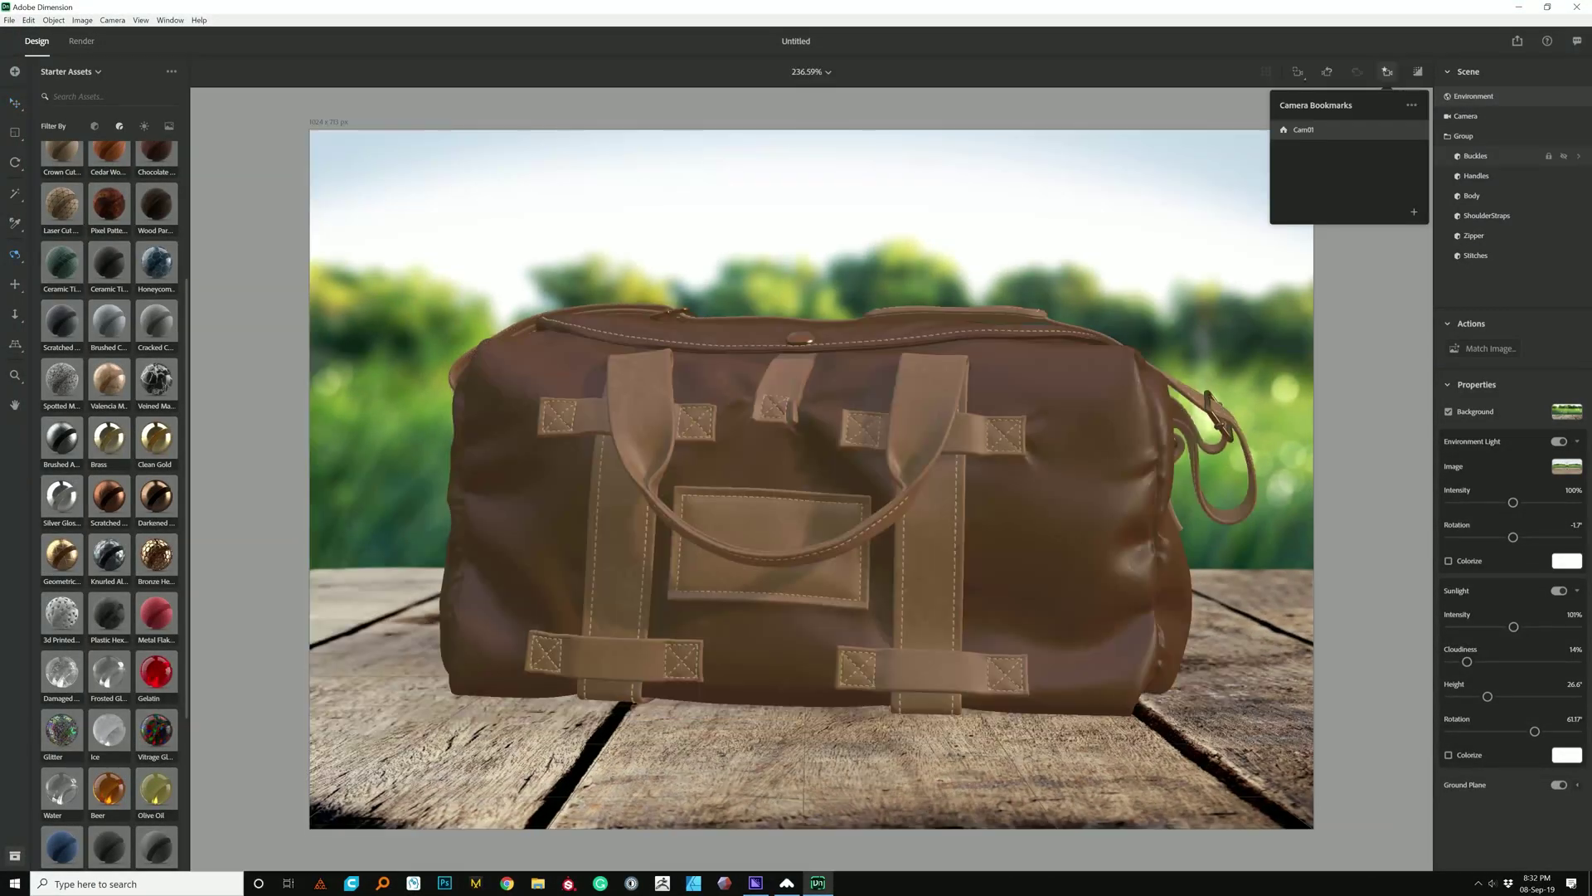
Set the resolution of the handles' leather material to 4096px and return to the scene's object list
{"action": "left_click", "coordinate": [1477, 176]}
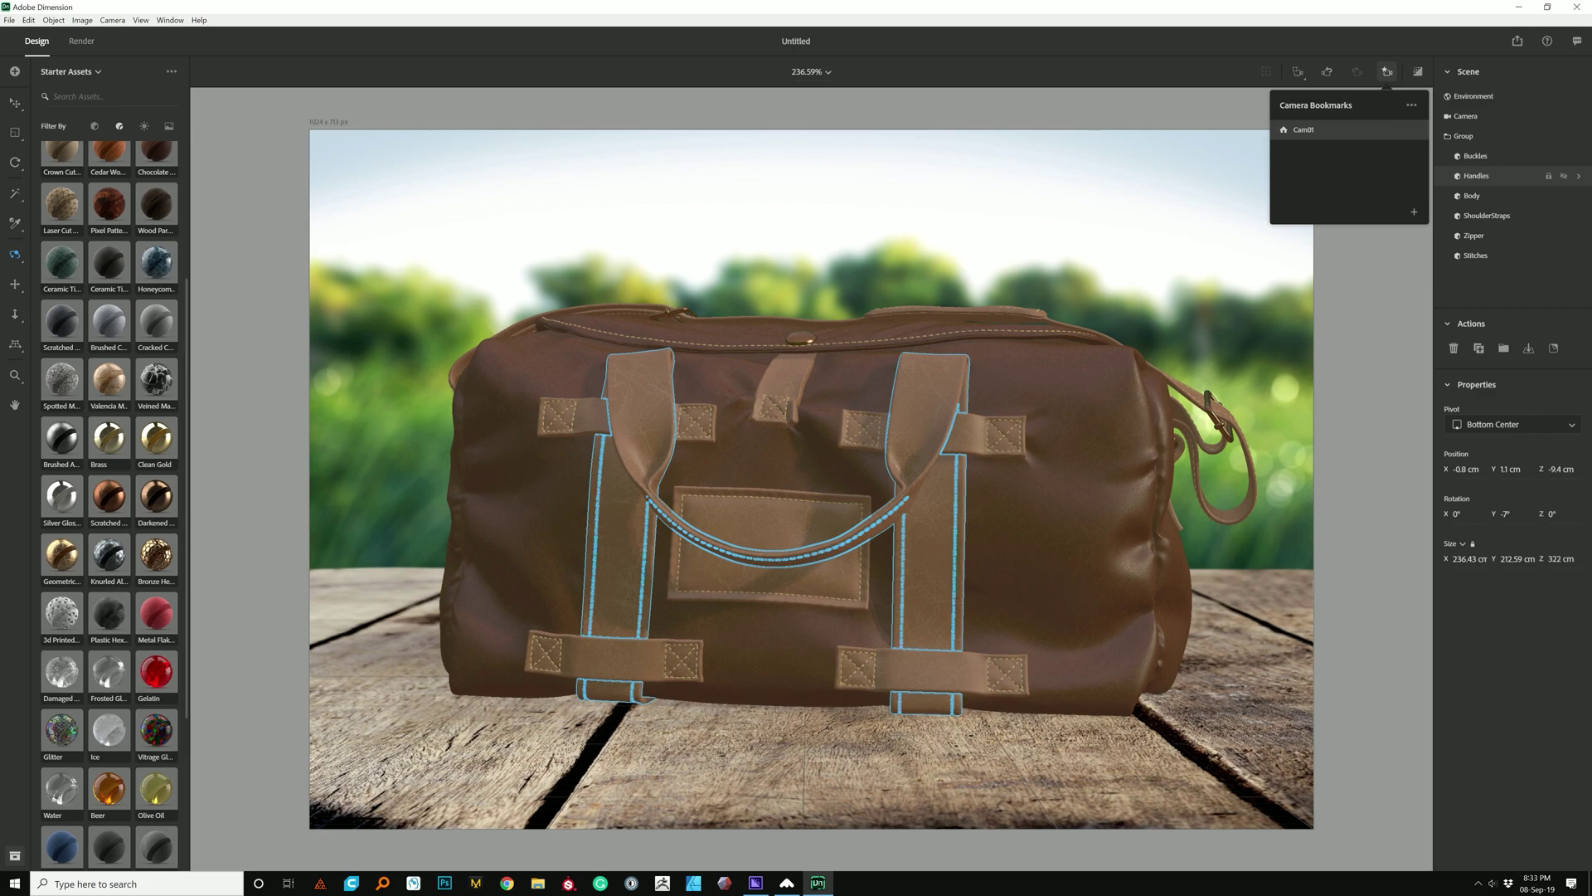
{"action": "left_click", "coordinate": [1578, 175]}
{"action": "scroll", "coordinate": [1513, 663], "scroll_direction": "down", "scroll_amount": 2}
{"action": "scroll", "coordinate": [1513, 663], "scroll_direction": "up", "scroll_amount": 1}
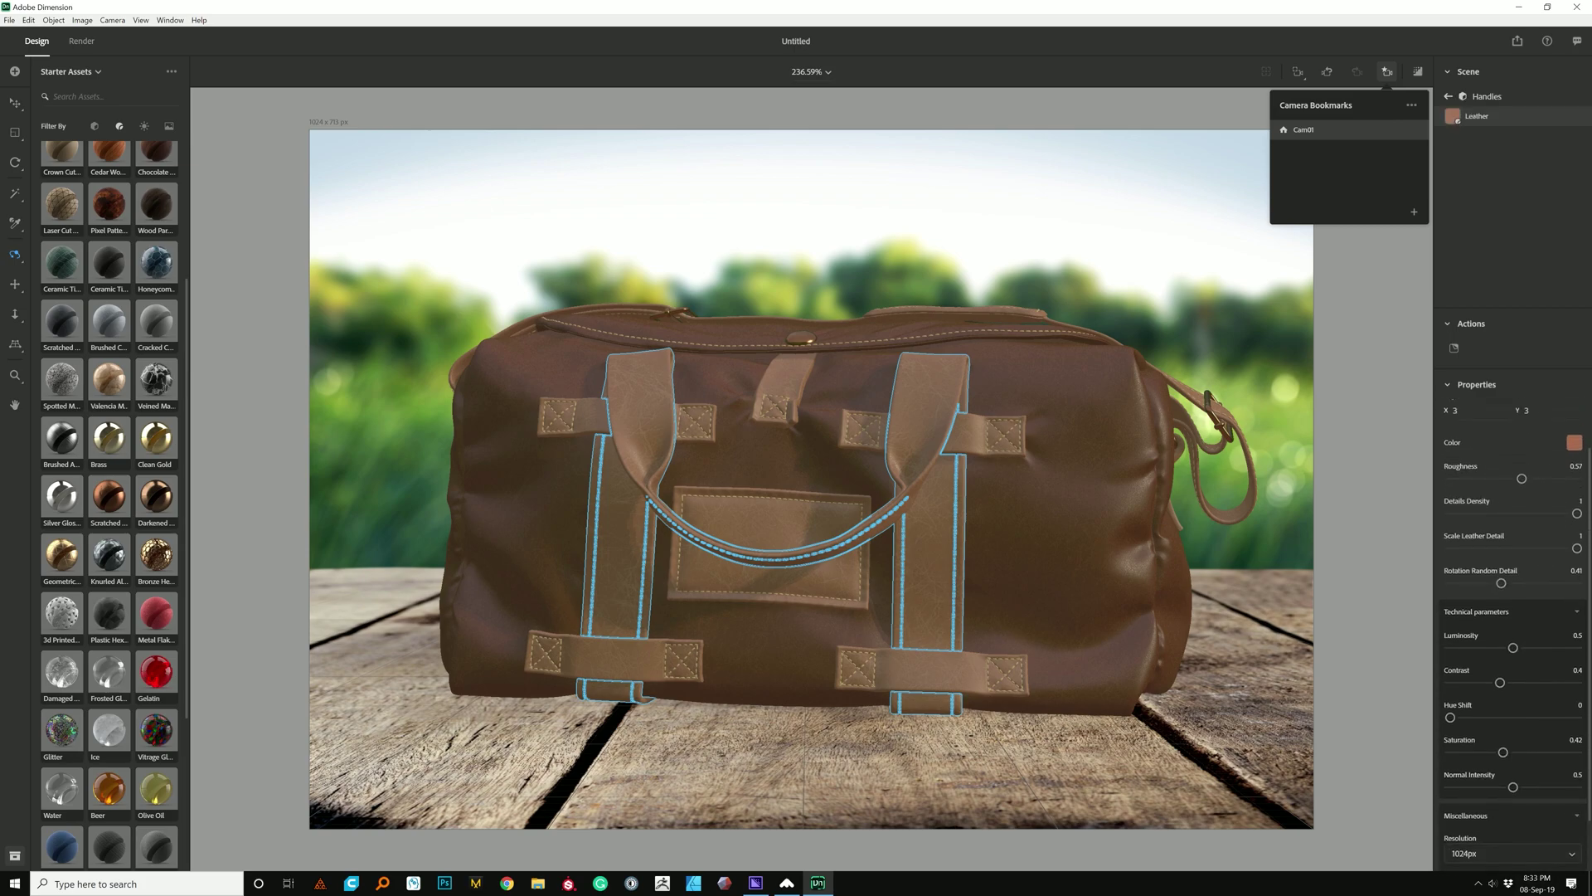
{"action": "scroll", "coordinate": [1512, 663], "scroll_direction": "down", "scroll_amount": 1}
{"action": "left_click", "coordinate": [1513, 792]}
{"action": "left_click", "coordinate": [1466, 772]}
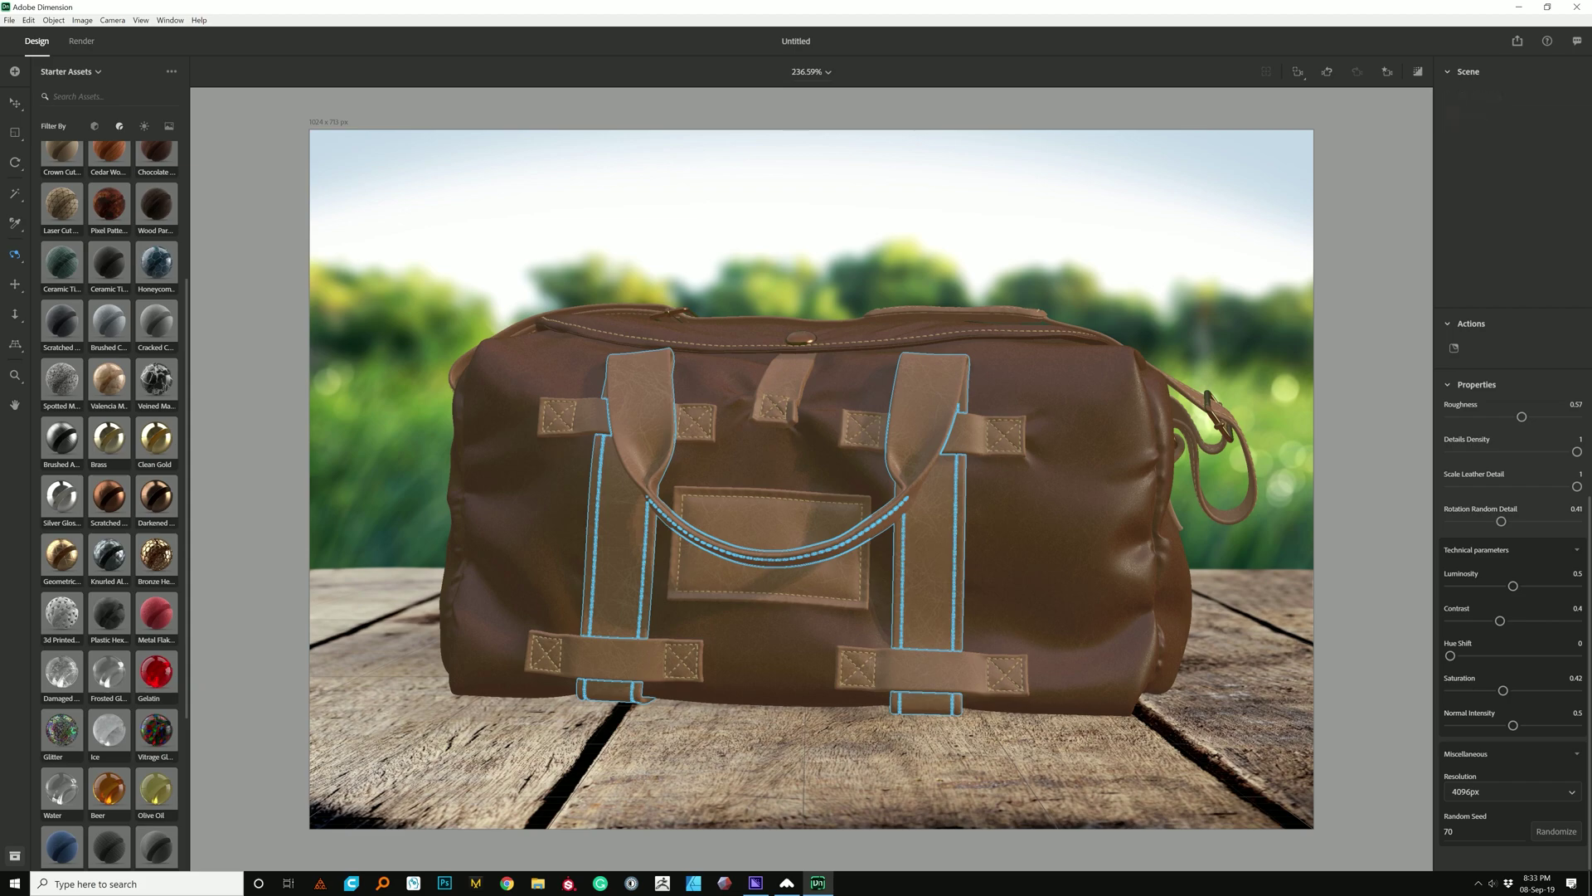
{"action": "left_click", "coordinate": [1449, 96]}
{"action": "left_click", "coordinate": [1468, 96]}
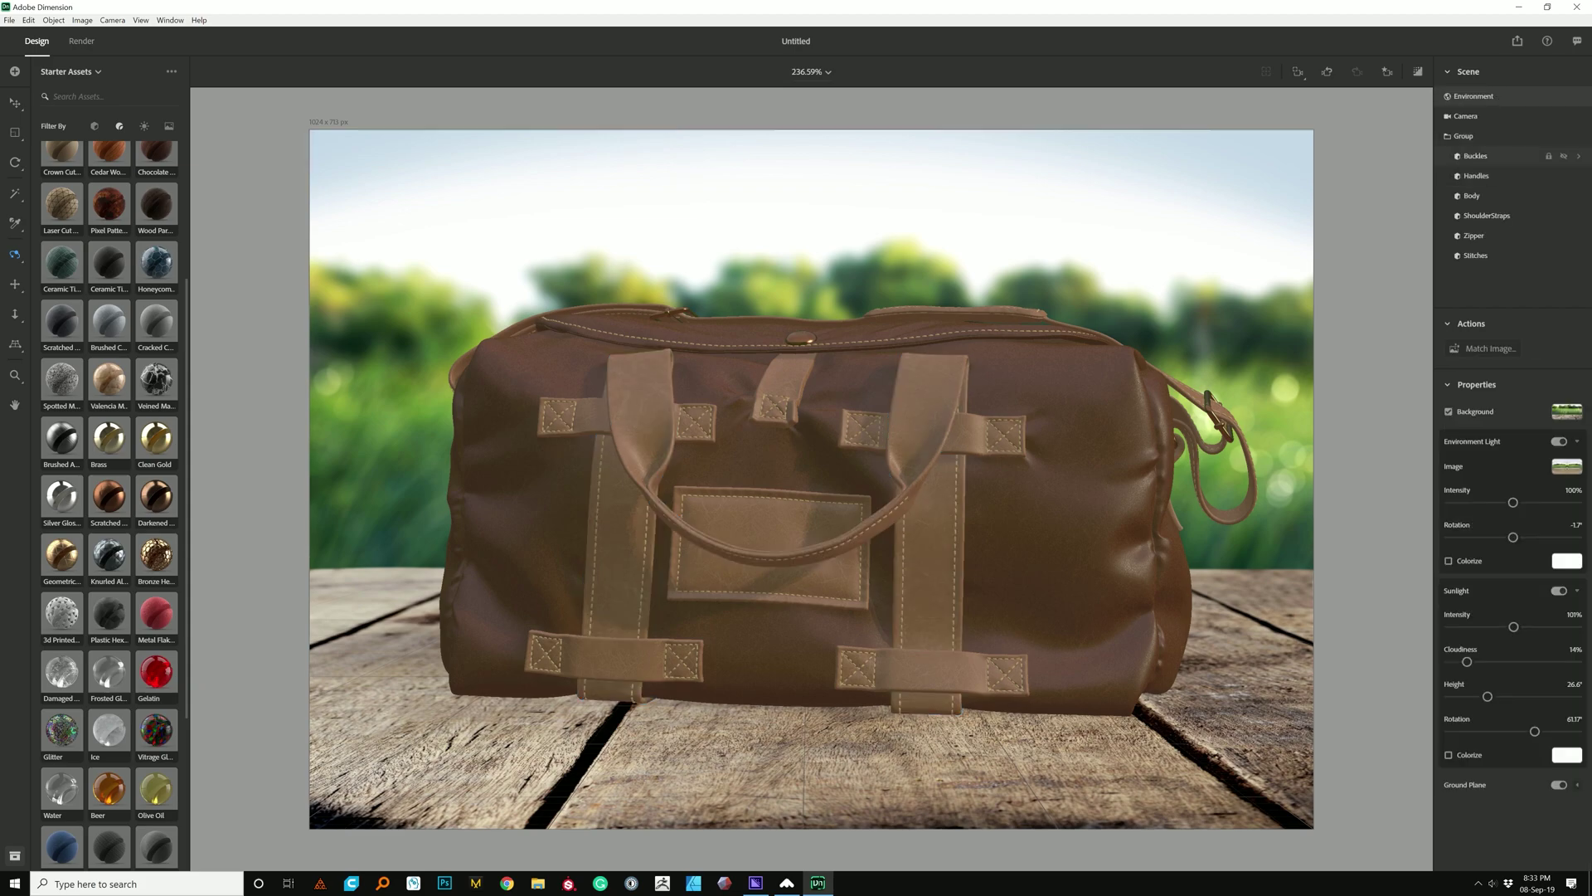
Open the body's leather material and check its resolution setting
{"action": "left_click", "coordinate": [1492, 195]}
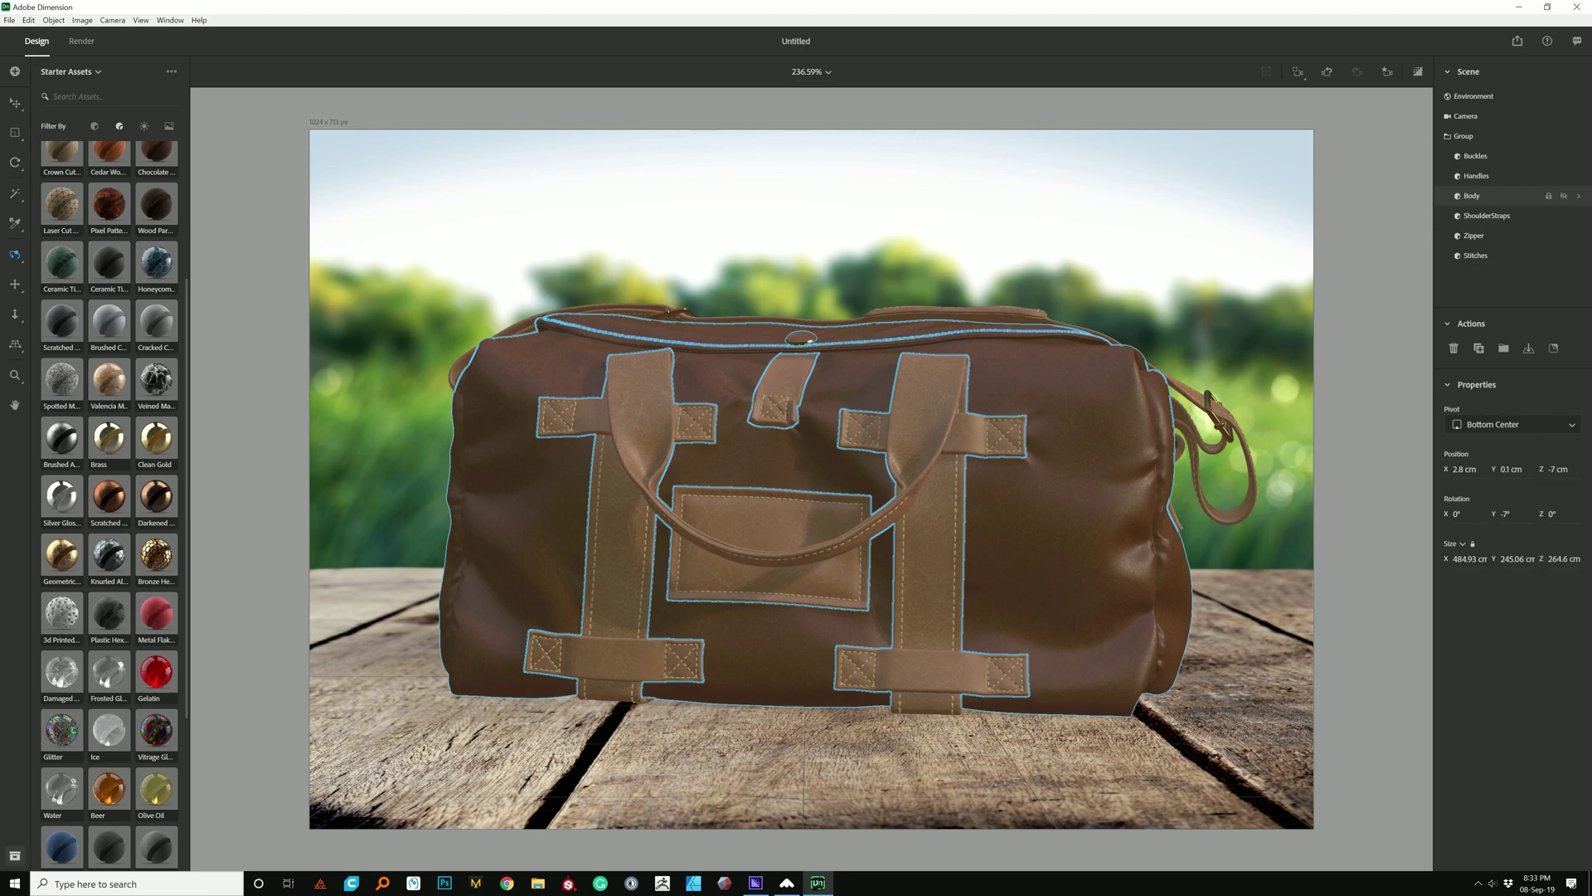
{"action": "left_click", "coordinate": [1578, 195]}
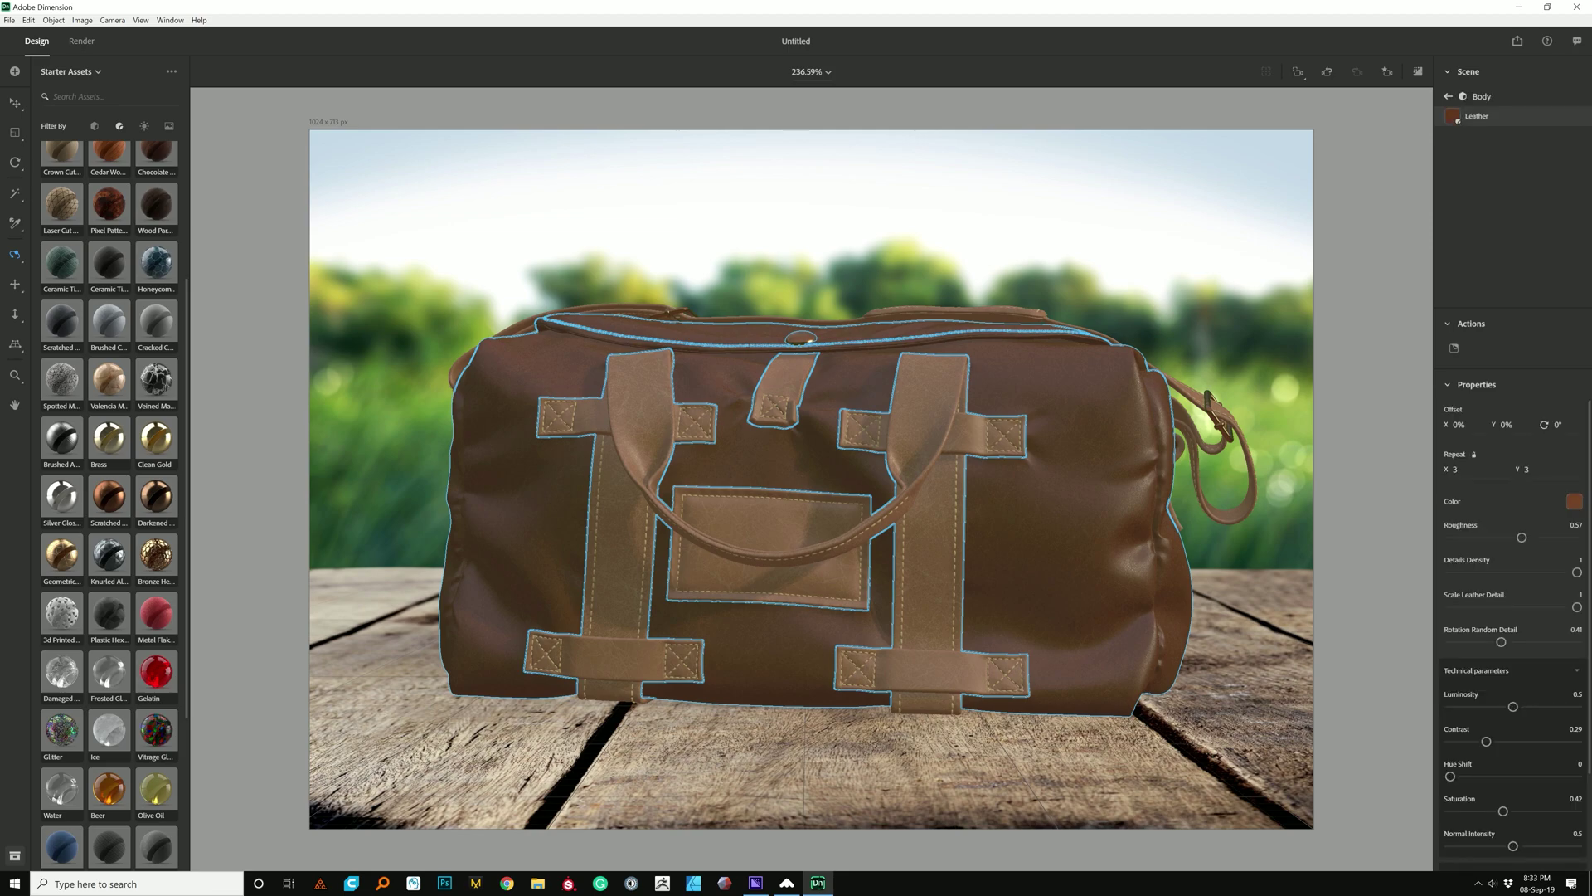
{"action": "scroll", "coordinate": [1514, 635], "scroll_direction": "down", "scroll_amount": 3}
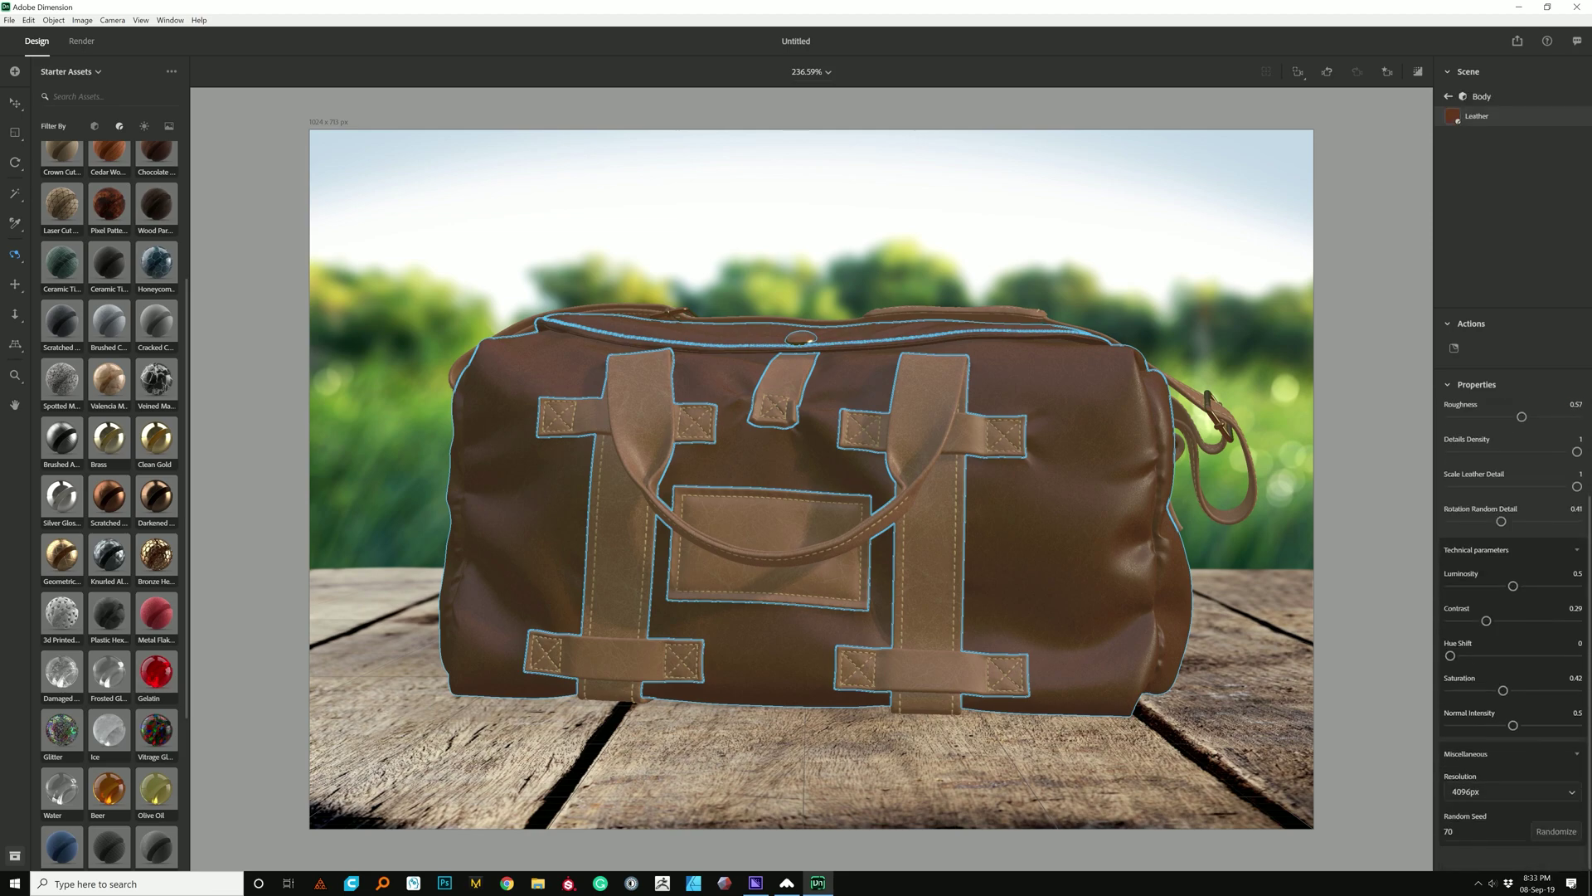
Set the resolution of the shoulder straps' leather material to 4096px and return to the scene's object list
{"action": "key", "text": "Escape"}
{"action": "left_click", "coordinate": [1490, 216]}
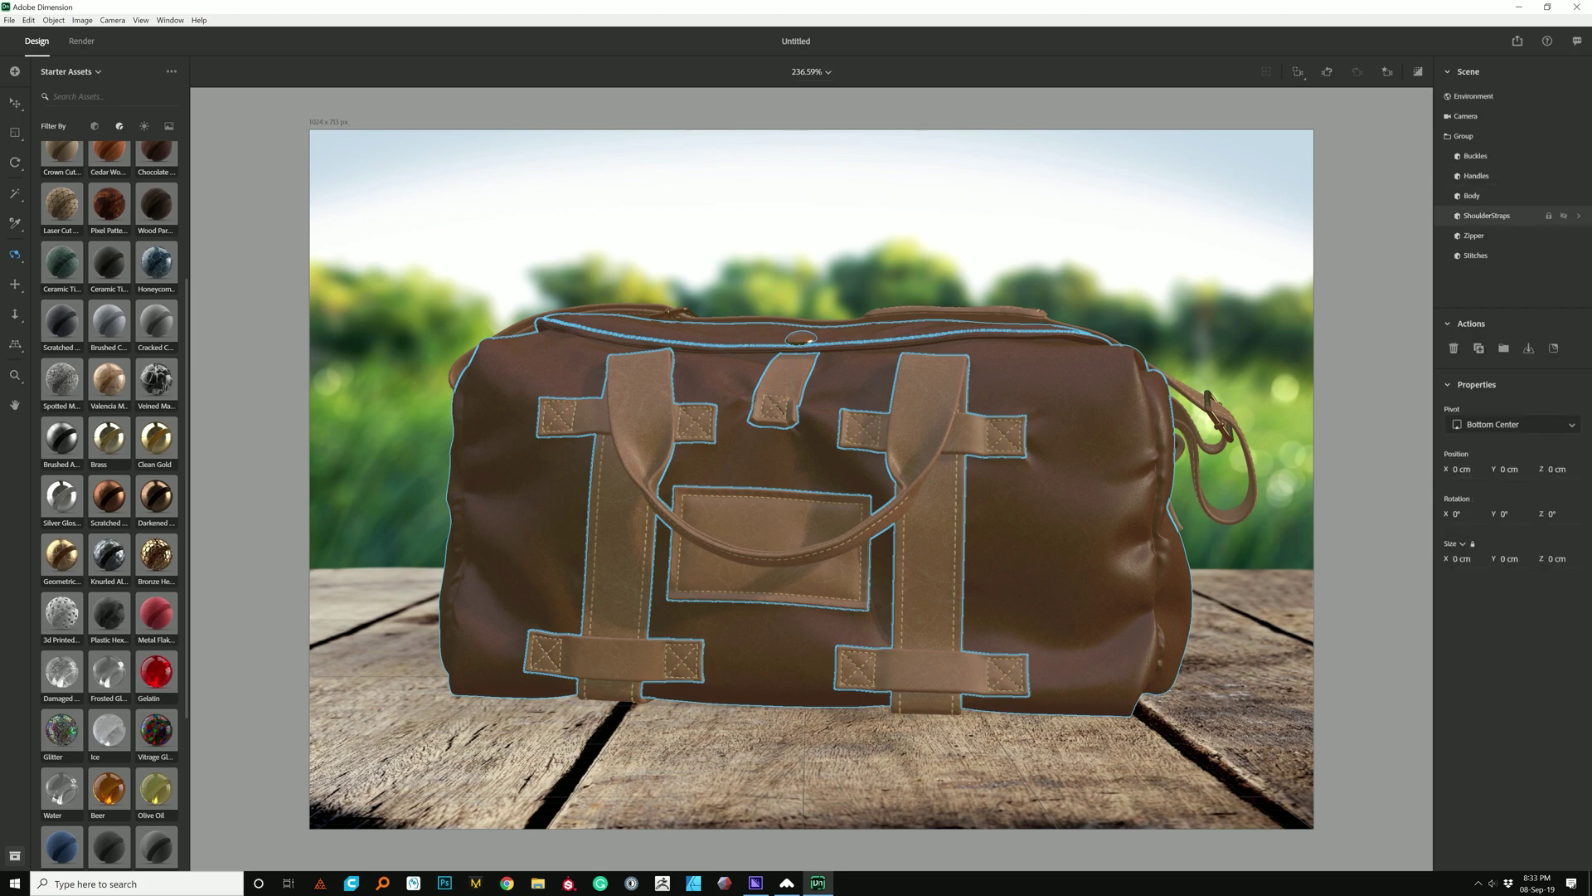
{"action": "left_click", "coordinate": [1578, 216]}
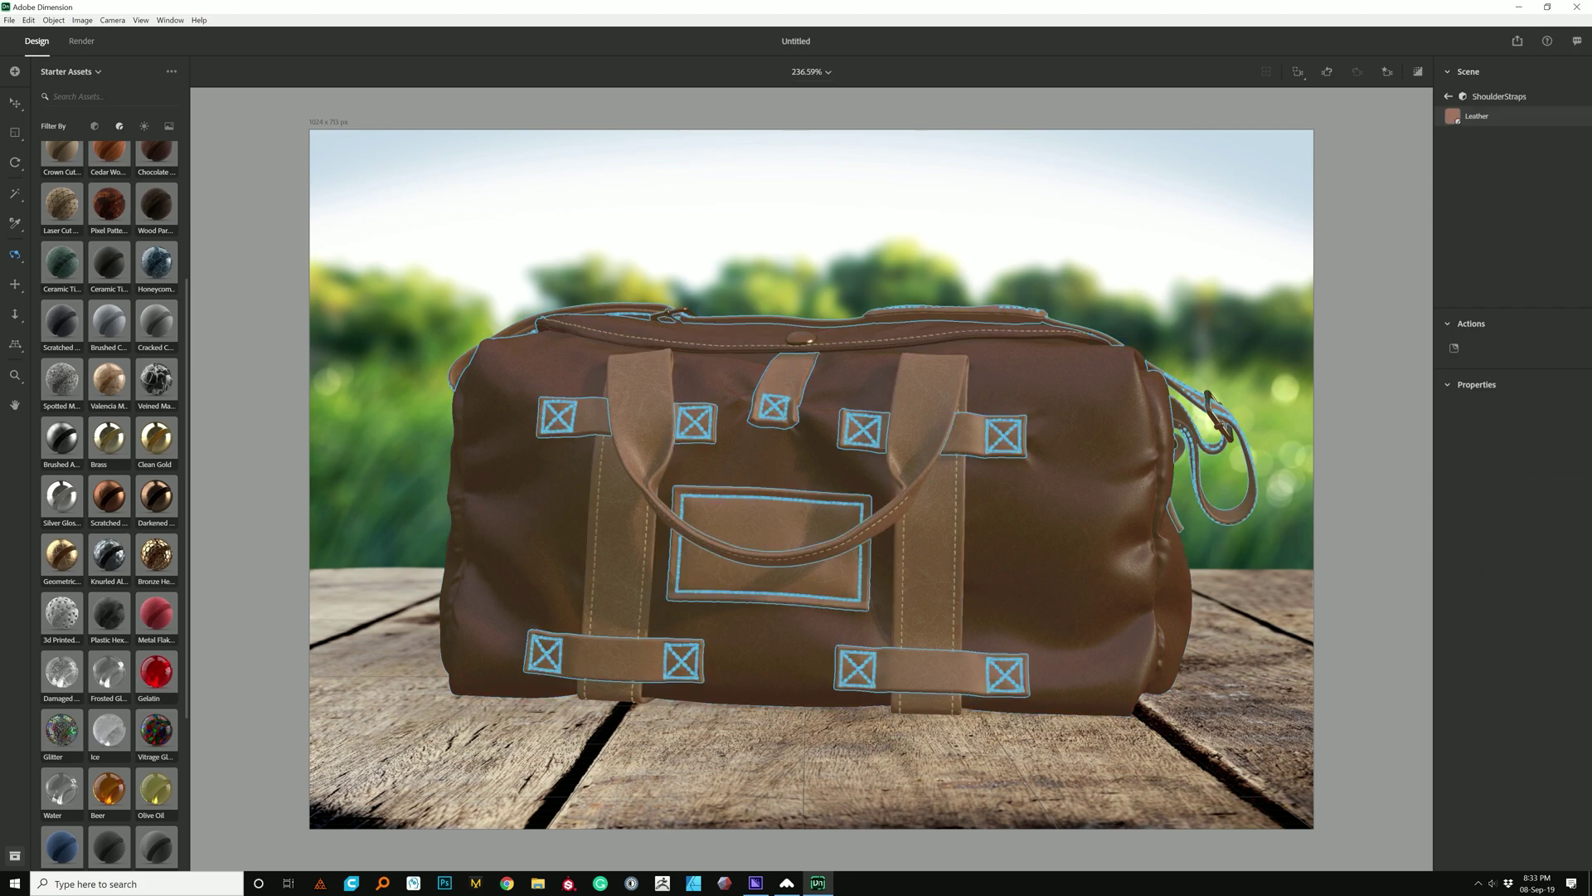
{"action": "left_click", "coordinate": [1511, 791]}
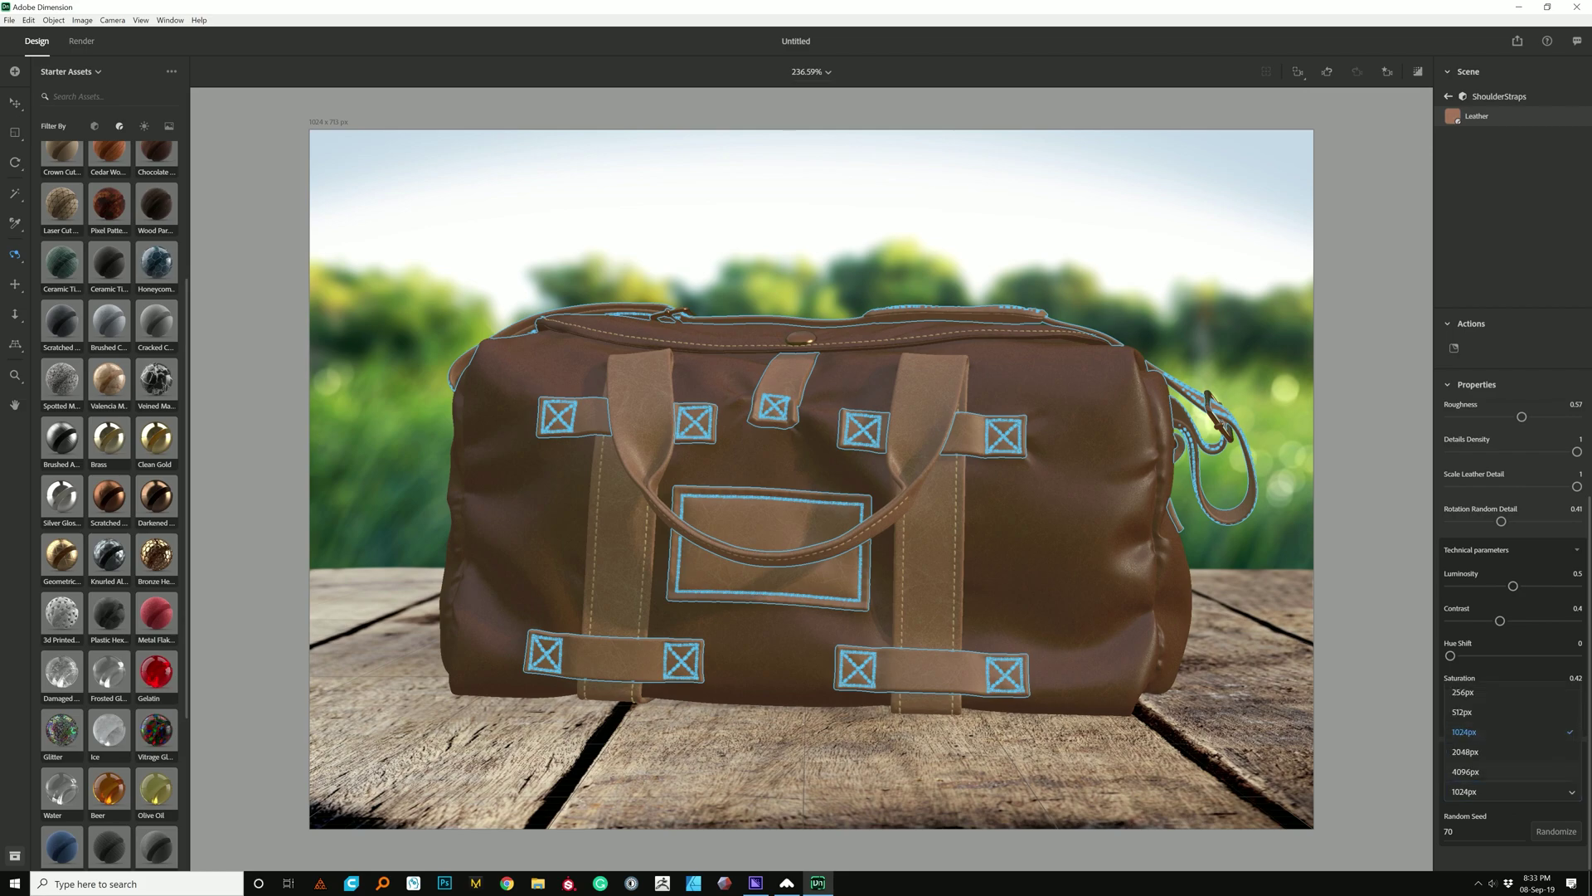
{"action": "left_click", "coordinate": [1466, 771]}
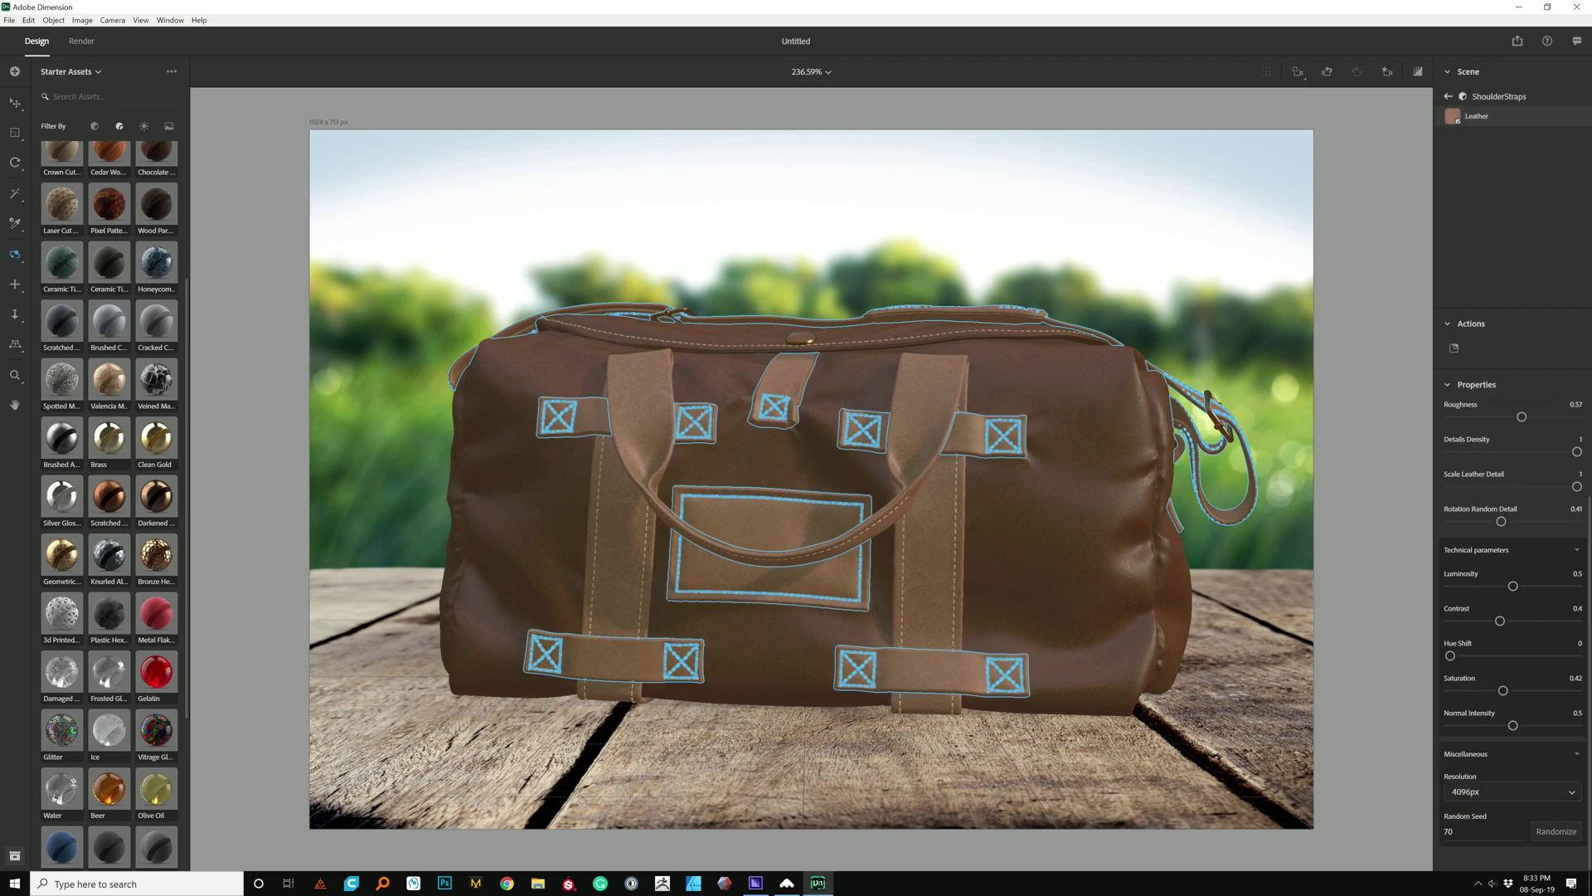
{"action": "left_click", "coordinate": [1449, 97]}
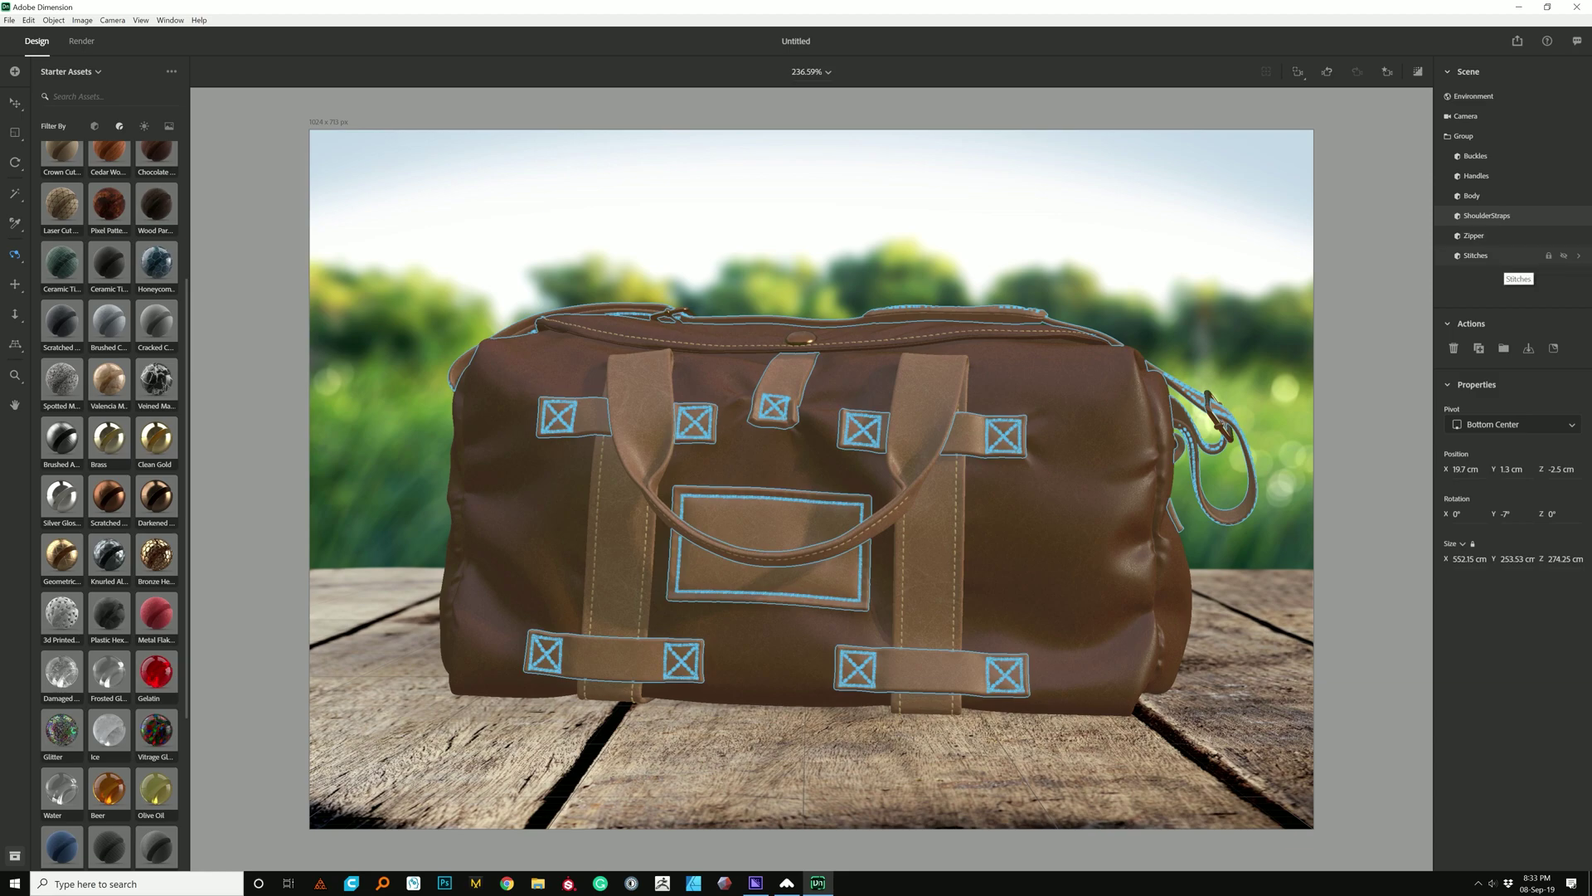
Set up a render of only the Cam01 view, with the export filename Bag_Dimension01
{"action": "left_click", "coordinate": [81, 40]}
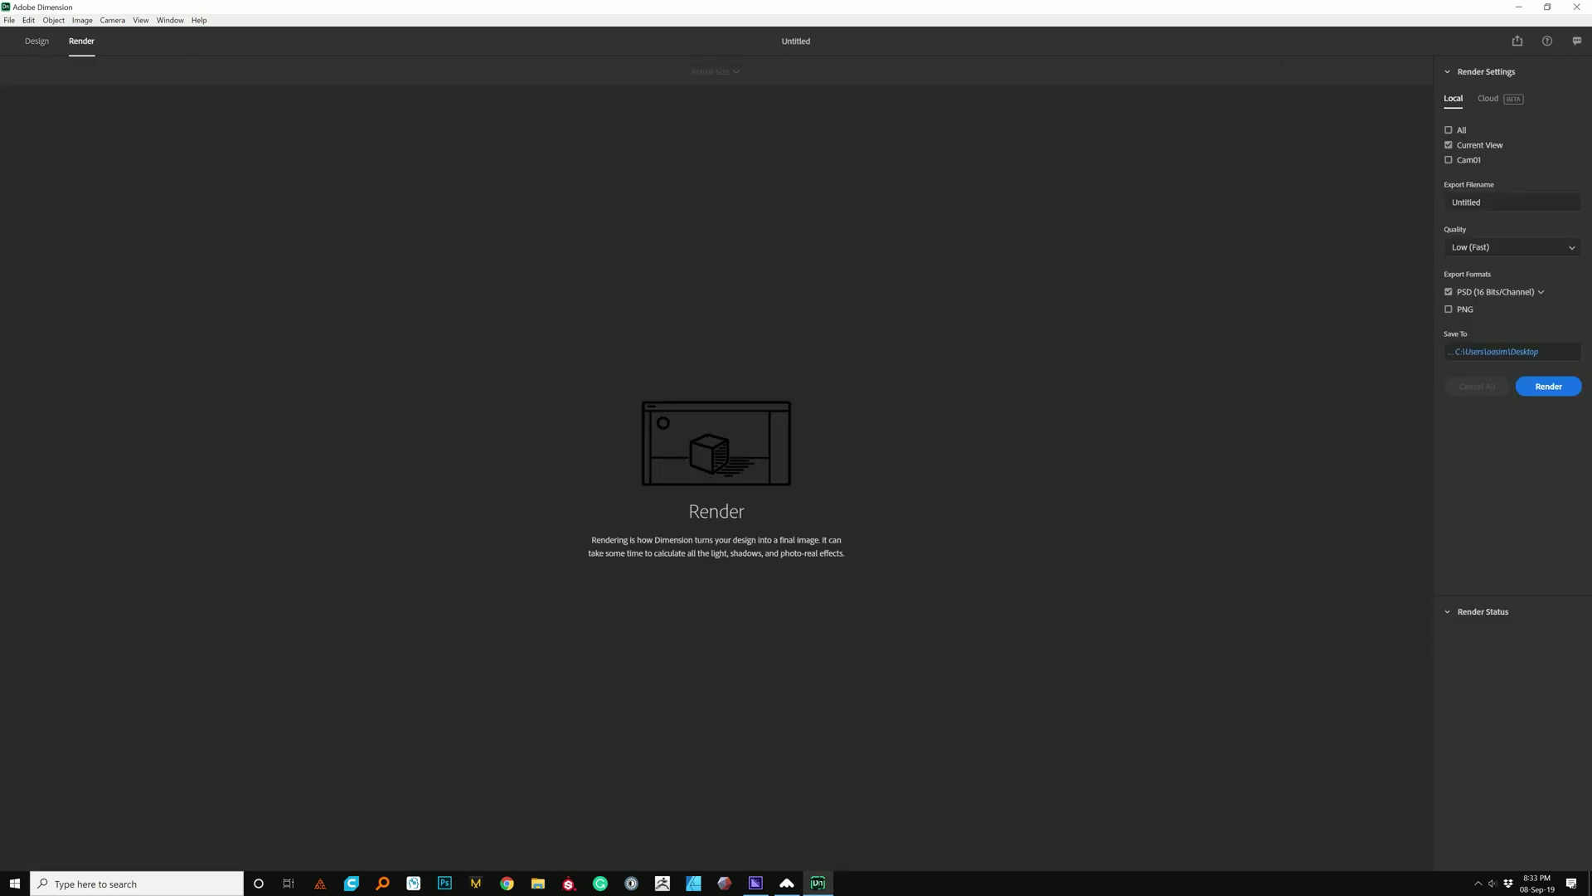
{"action": "left_click", "coordinate": [1449, 145]}
{"action": "left_click", "coordinate": [1449, 160]}
{"action": "left_click", "coordinate": [1481, 202]}
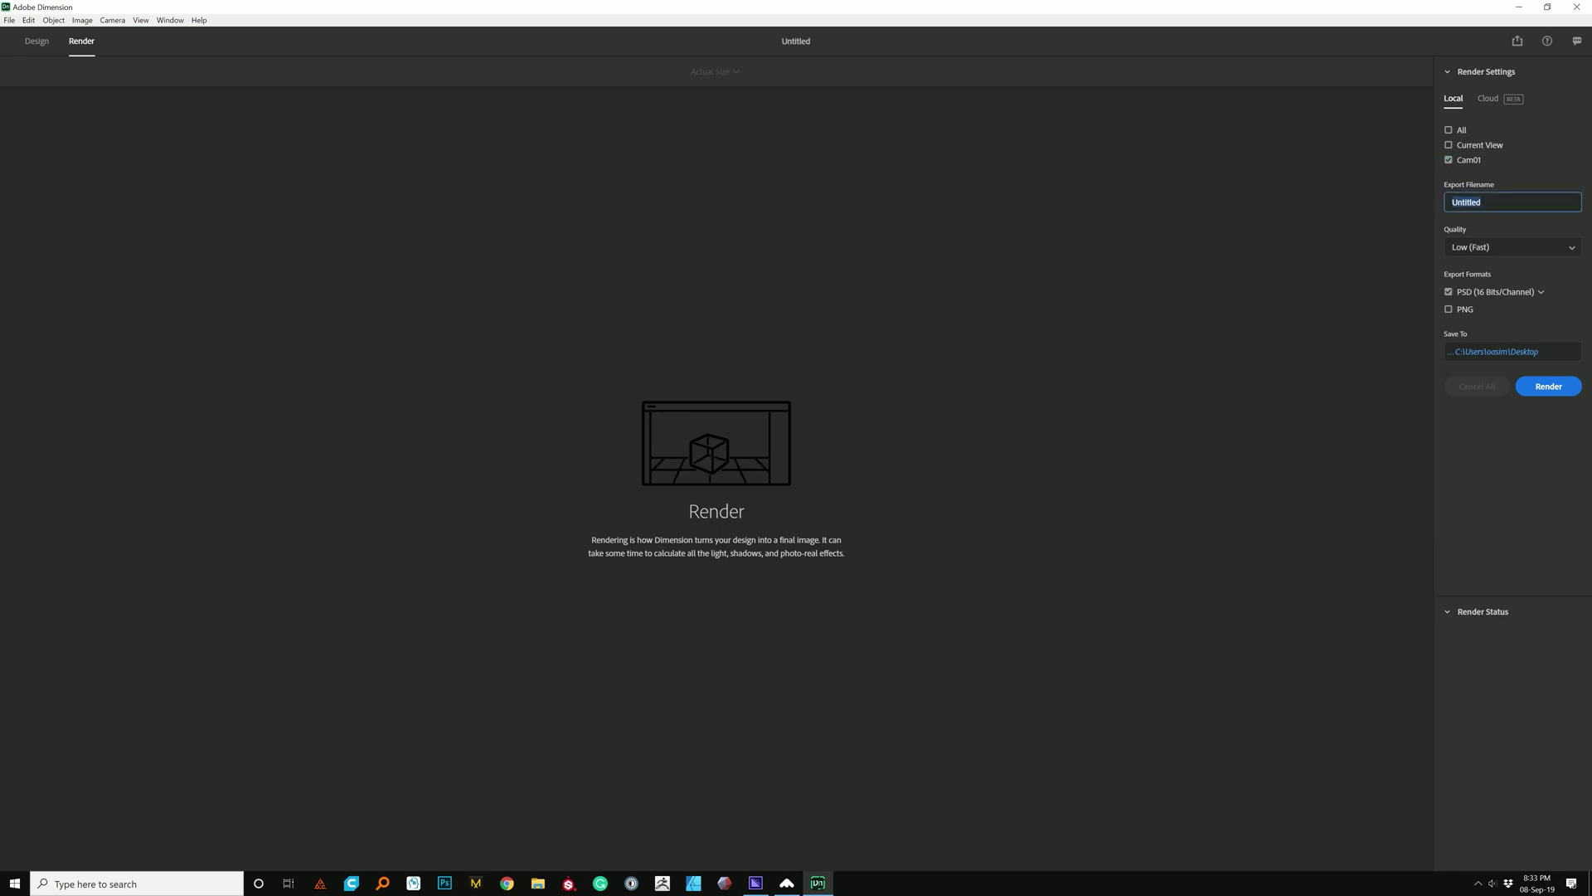
{"action": "type", "text": "Bag_Dimension01"}
{"action": "key", "text": "Return"}
Review the available render quality options and keep Low (Fast)
{"action": "left_click", "coordinate": [1513, 248]}
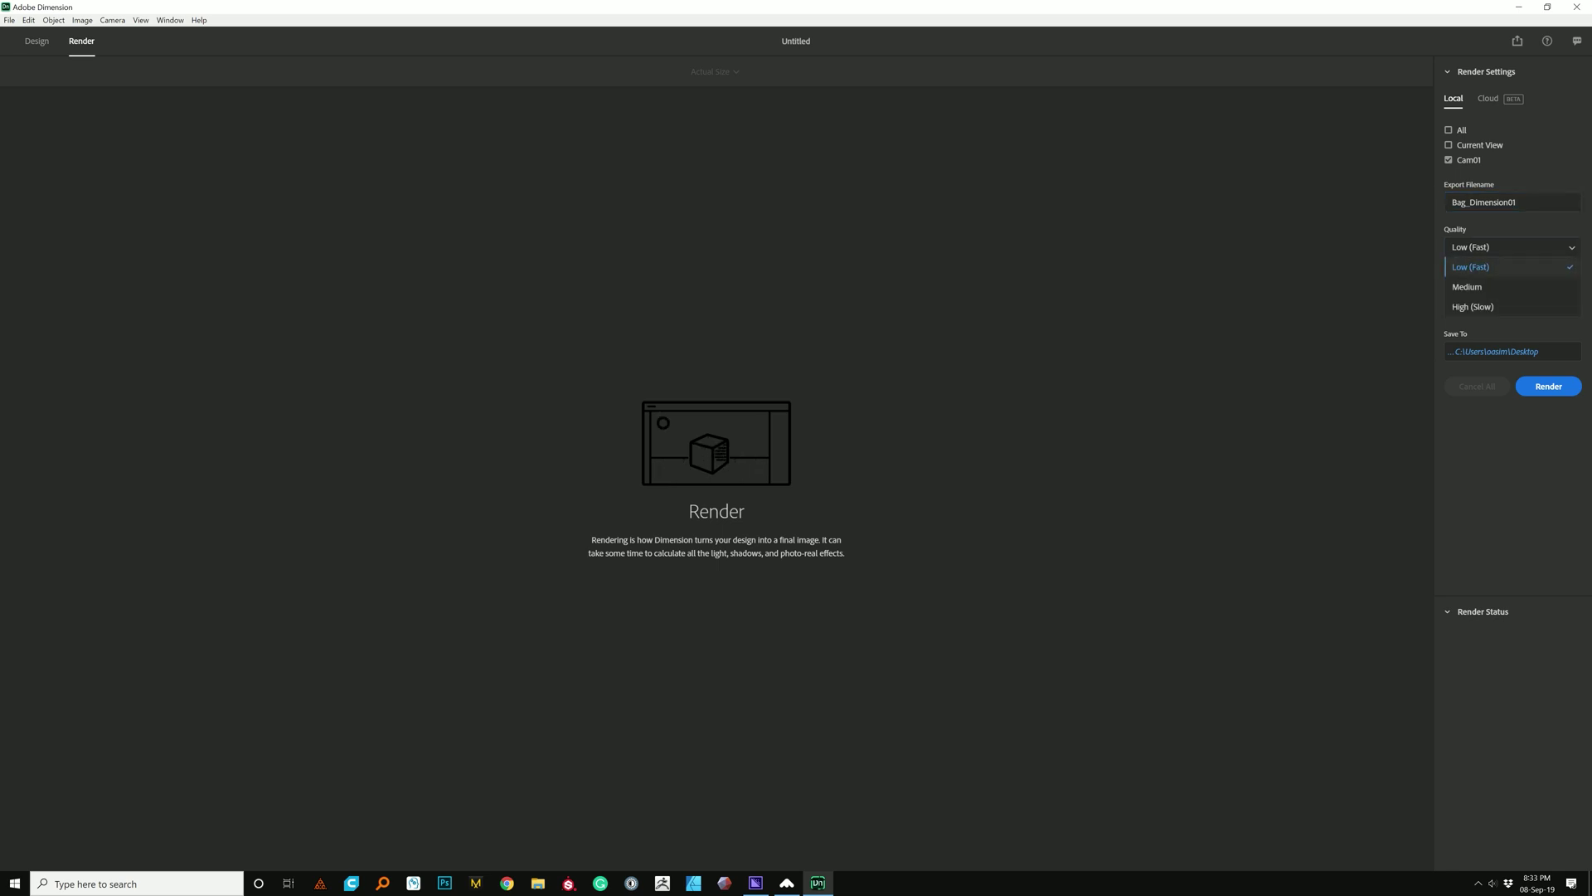
{"action": "left_click", "coordinate": [1513, 267]}
{"action": "left_click", "coordinate": [1518, 247]}
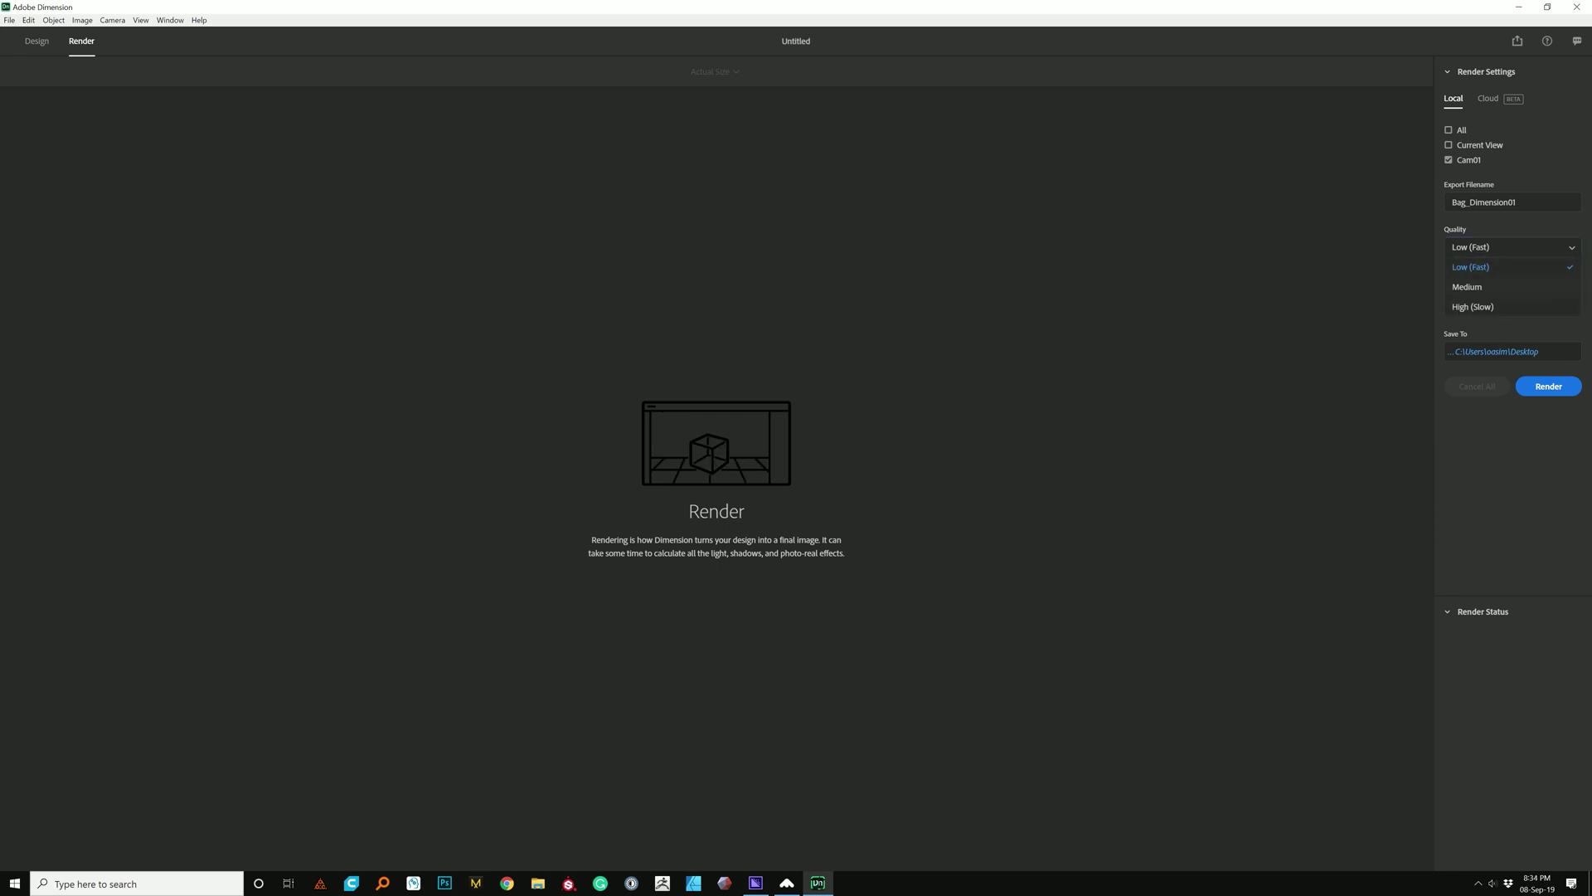
{"action": "key", "text": "Escape"}
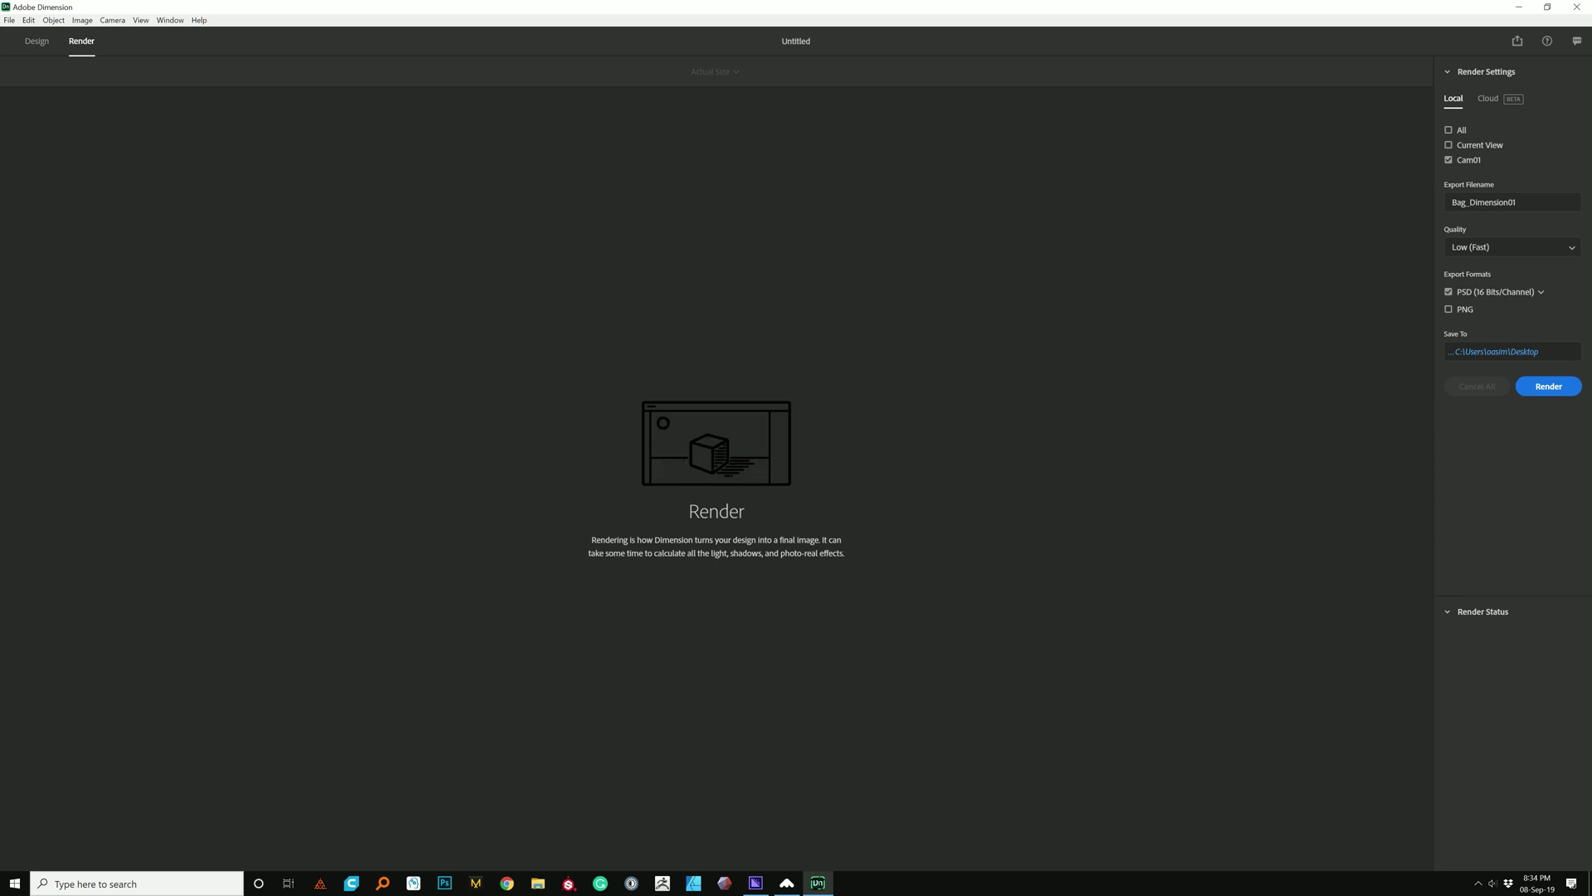
Try 32 Bits/Channel for the PSD export, restore 16 Bits/Channel, and look at the cloud render settings before returning to local rendering
{"action": "left_click", "coordinate": [1541, 292]}
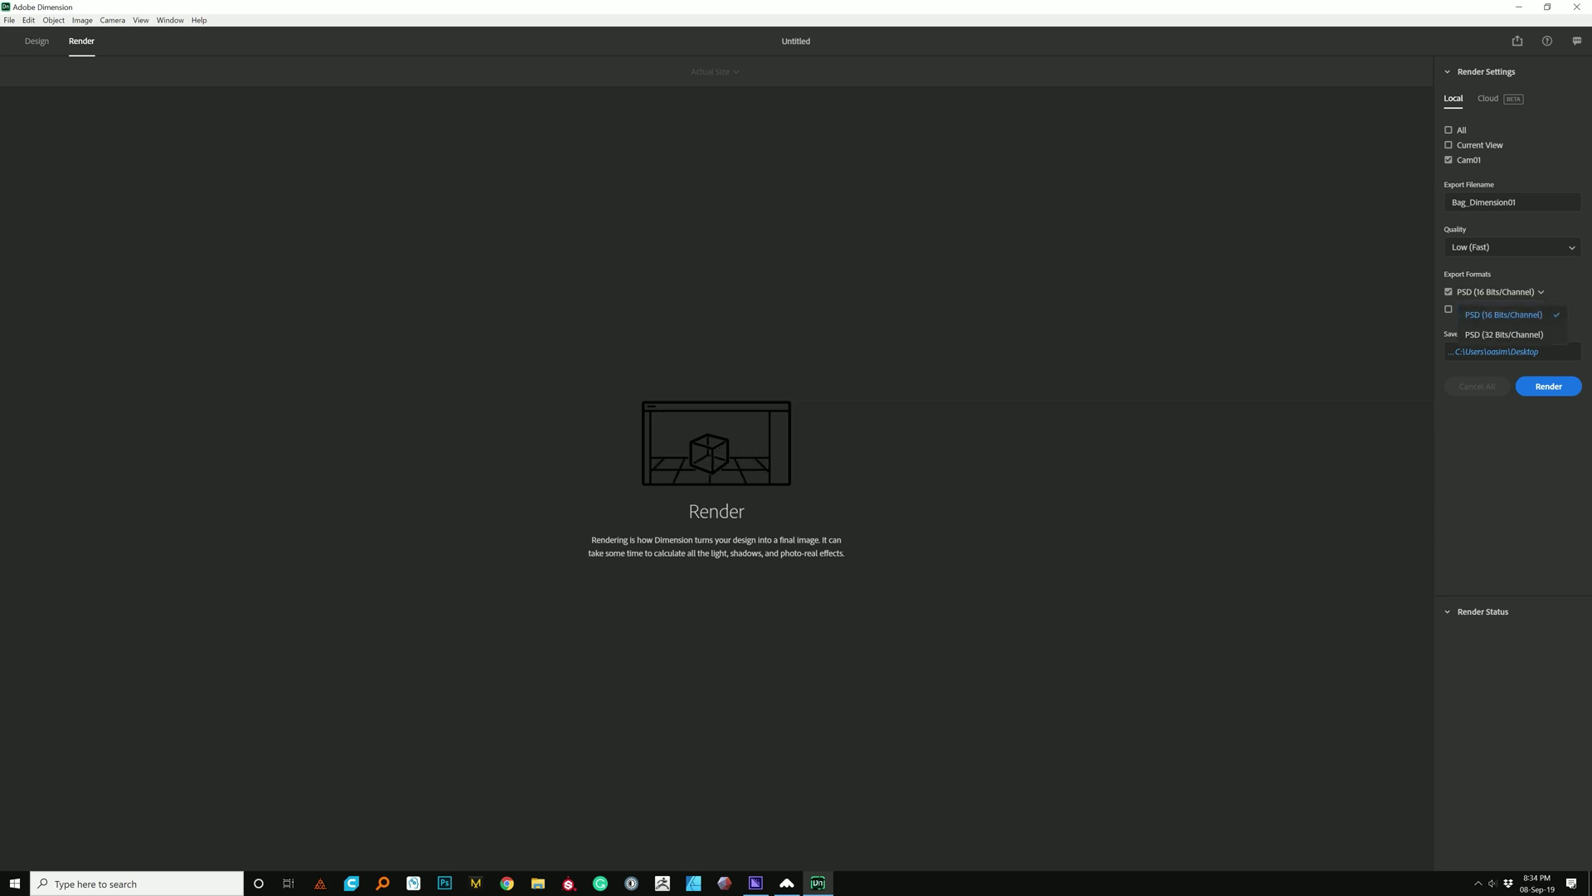
{"action": "left_click", "coordinate": [1505, 335]}
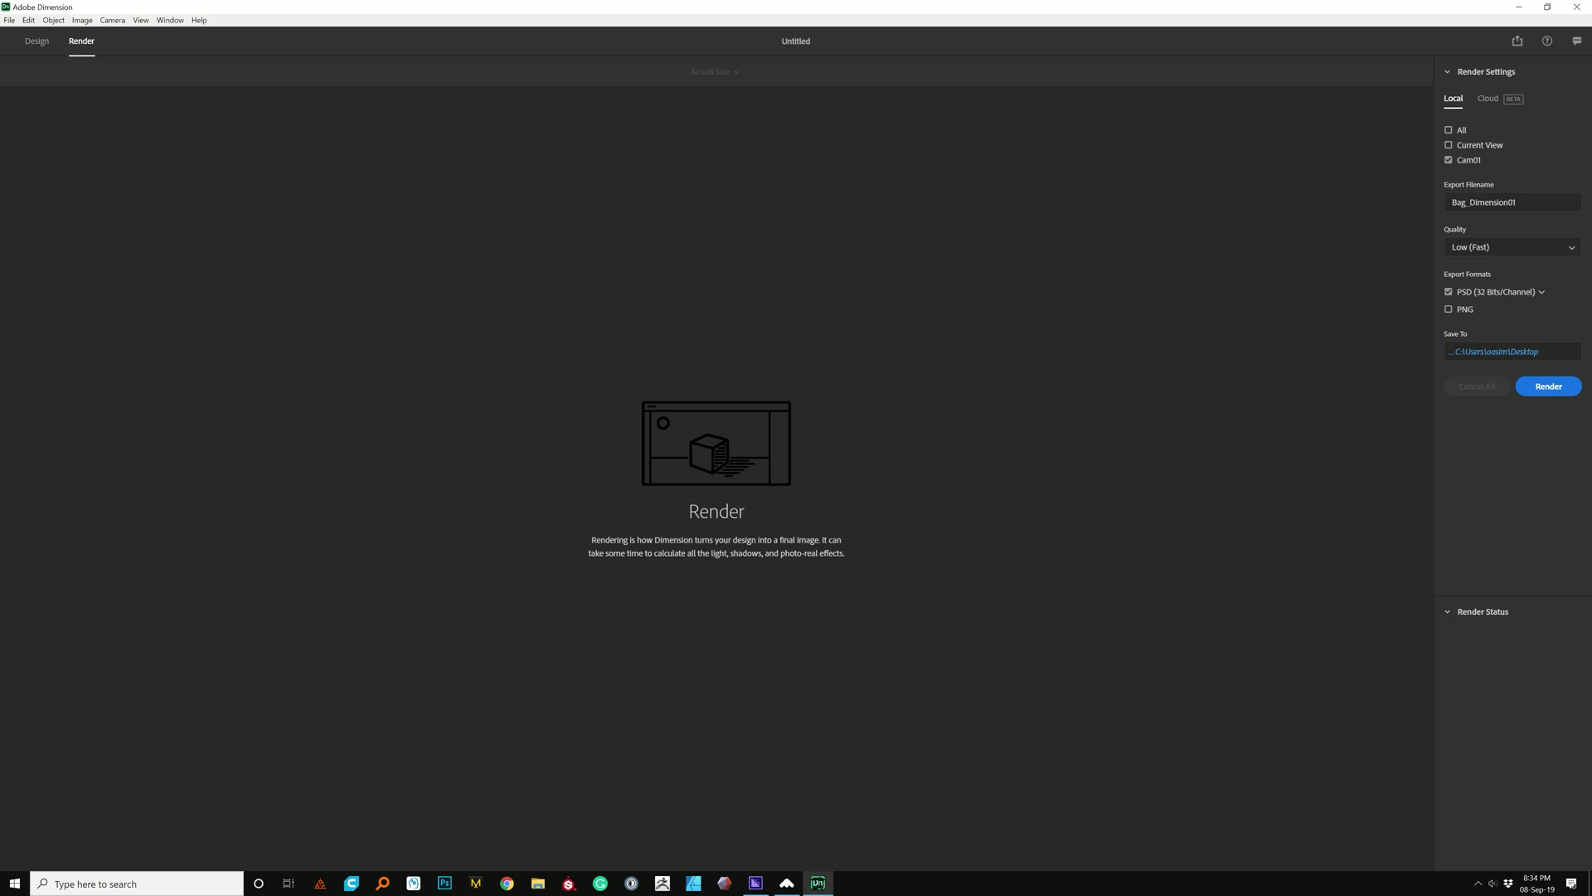
{"action": "left_click", "coordinate": [1541, 291]}
{"action": "left_click", "coordinate": [1504, 315]}
{"action": "left_click", "coordinate": [1488, 98]}
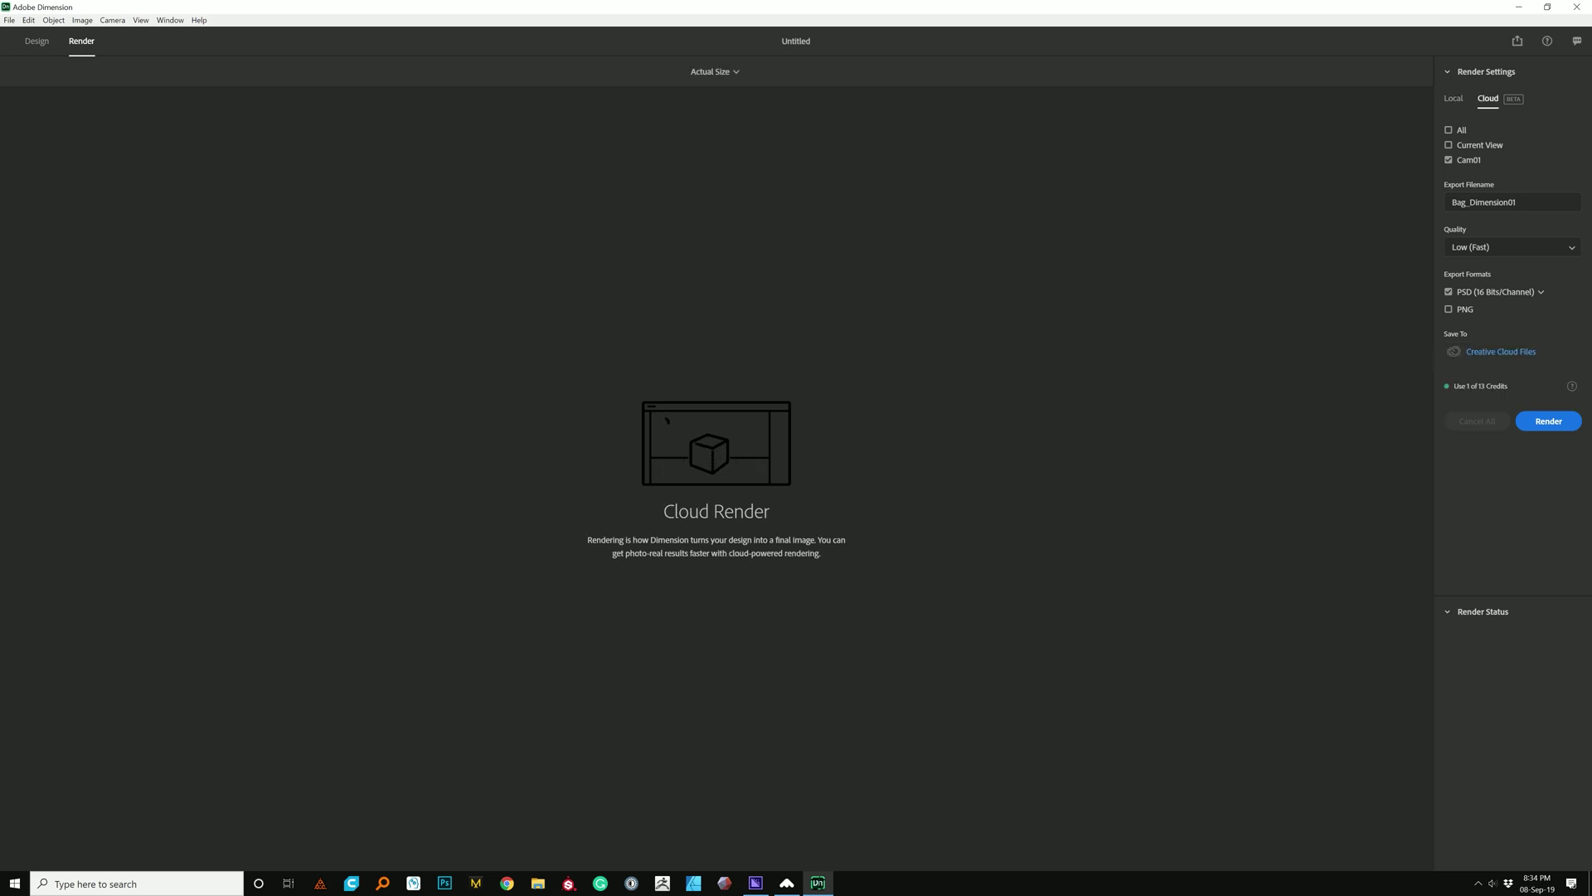
{"action": "left_click", "coordinate": [1453, 98]}
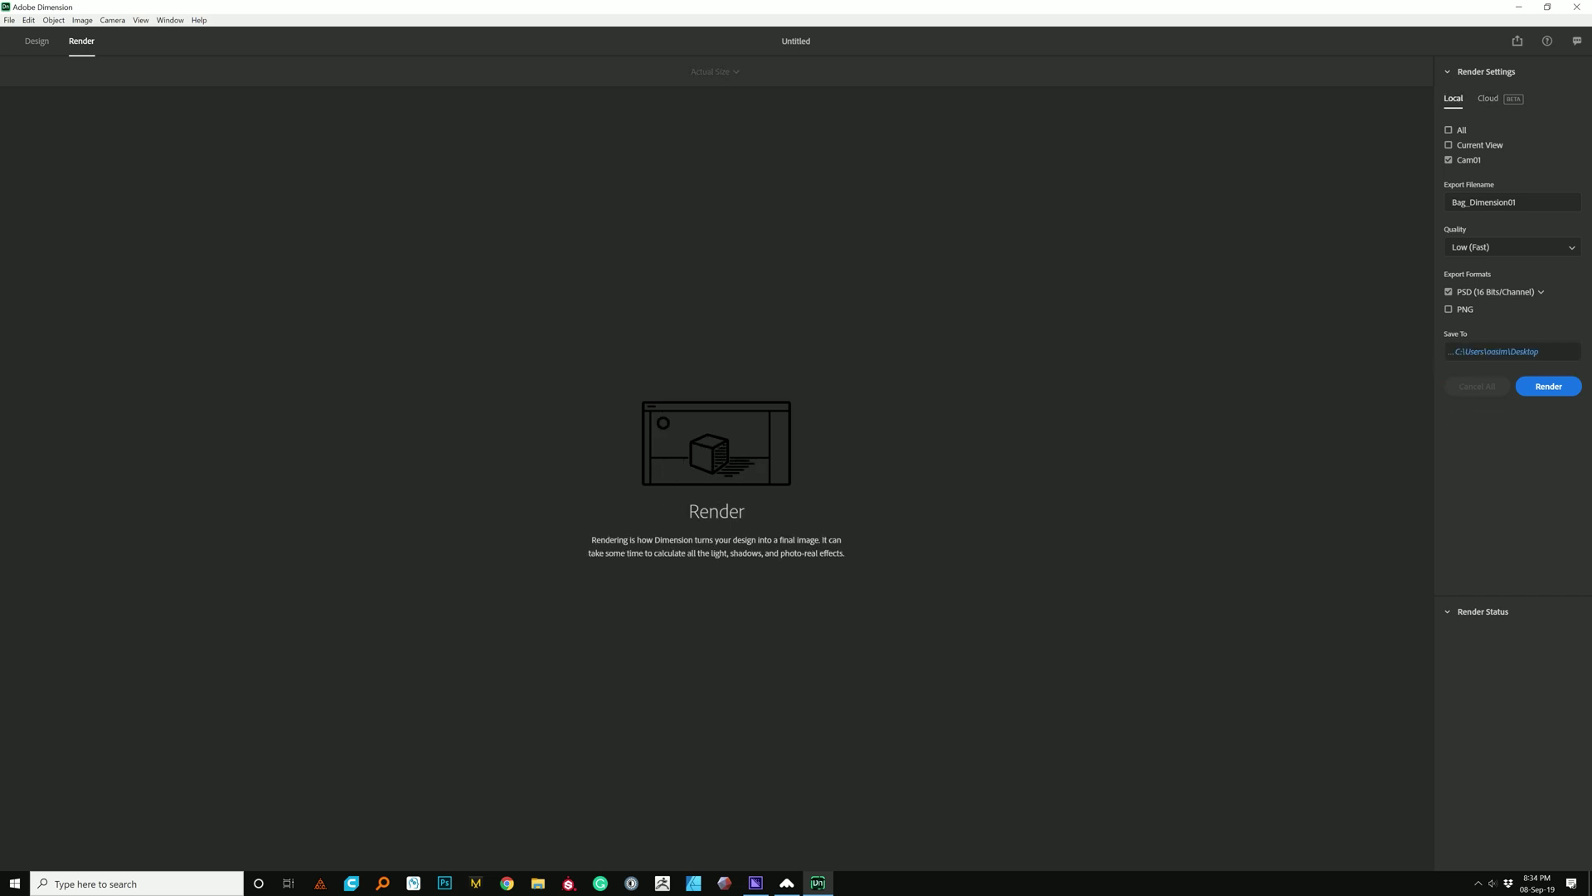
Start a local render of the Cam01 view, cancel it, and view its partial result after deselecting the shoulder straps
{"action": "left_click", "coordinate": [1548, 385]}
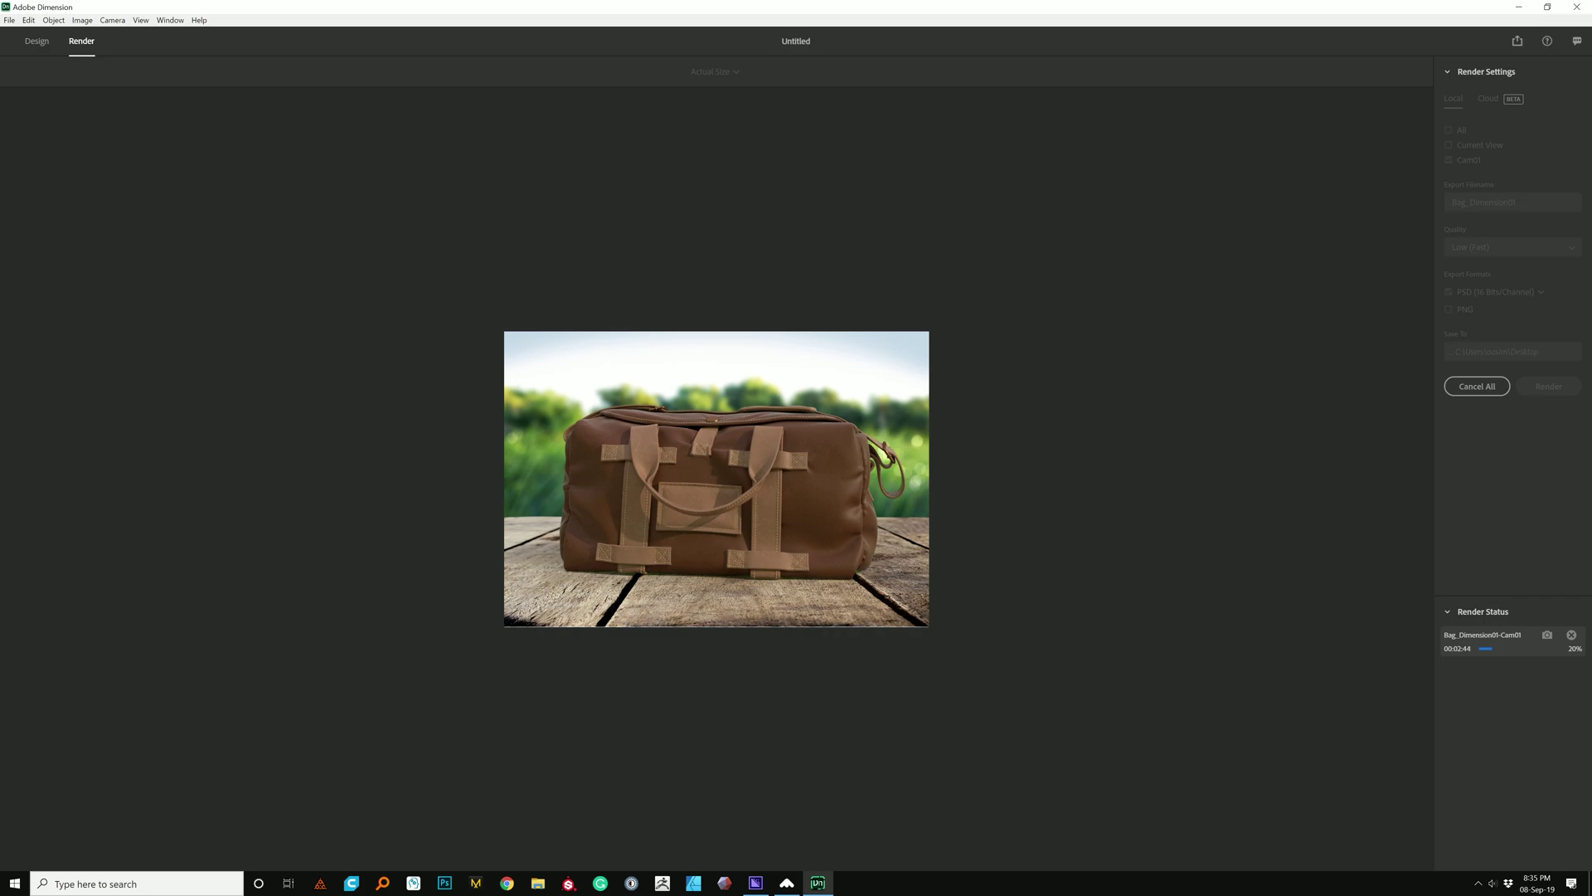
{"action": "left_click", "coordinate": [1484, 386]}
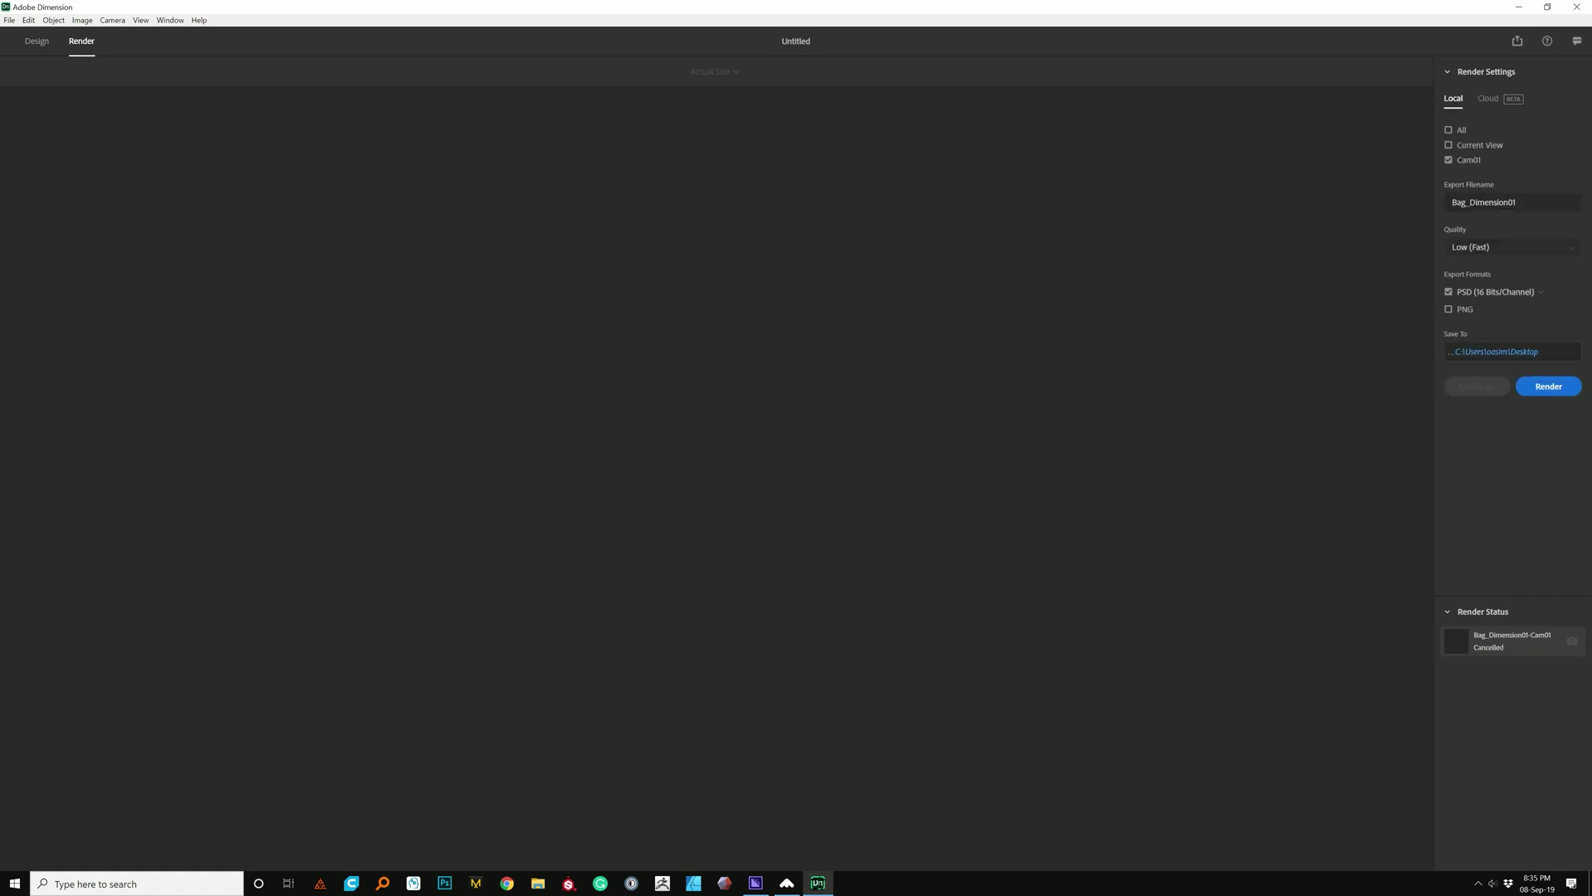
{"action": "left_click", "coordinate": [36, 40]}
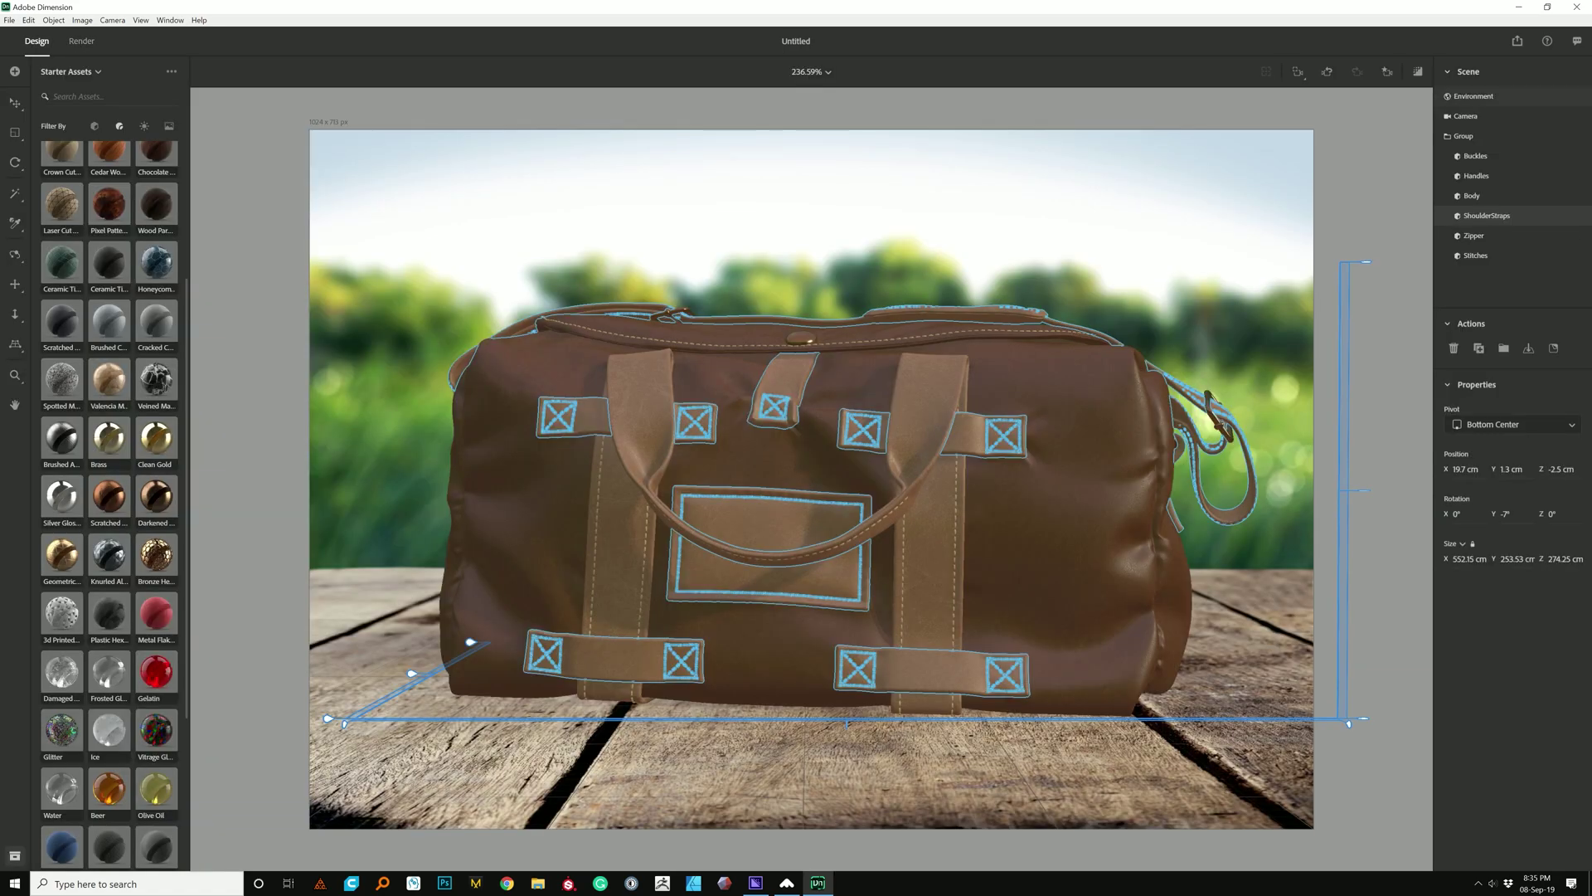
{"action": "left_click", "coordinate": [1348, 725]}
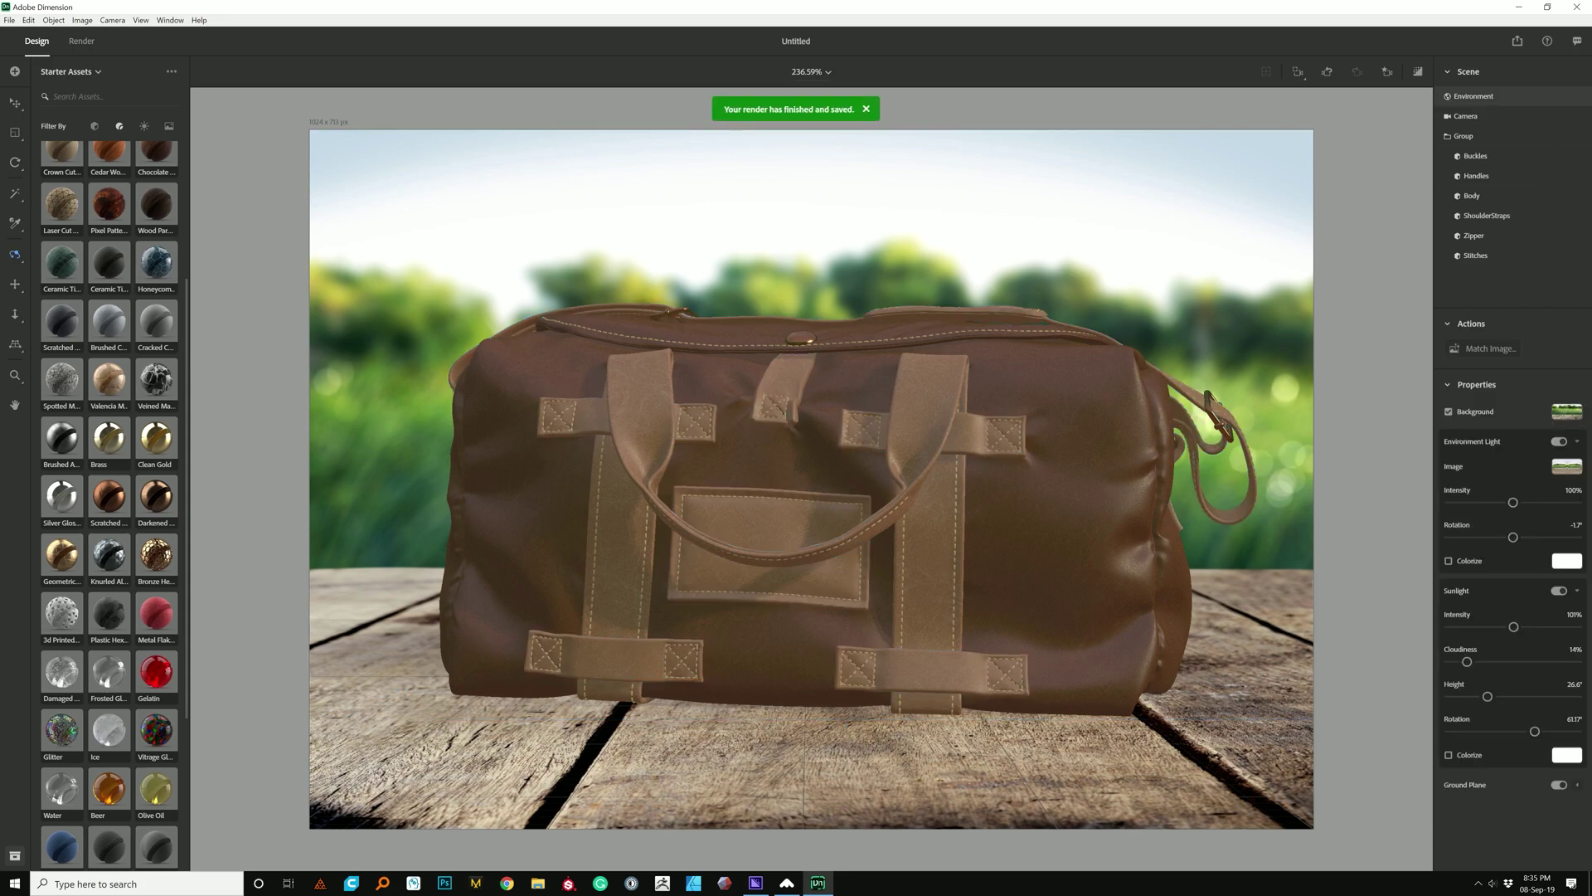
{"action": "left_click", "coordinate": [81, 40]}
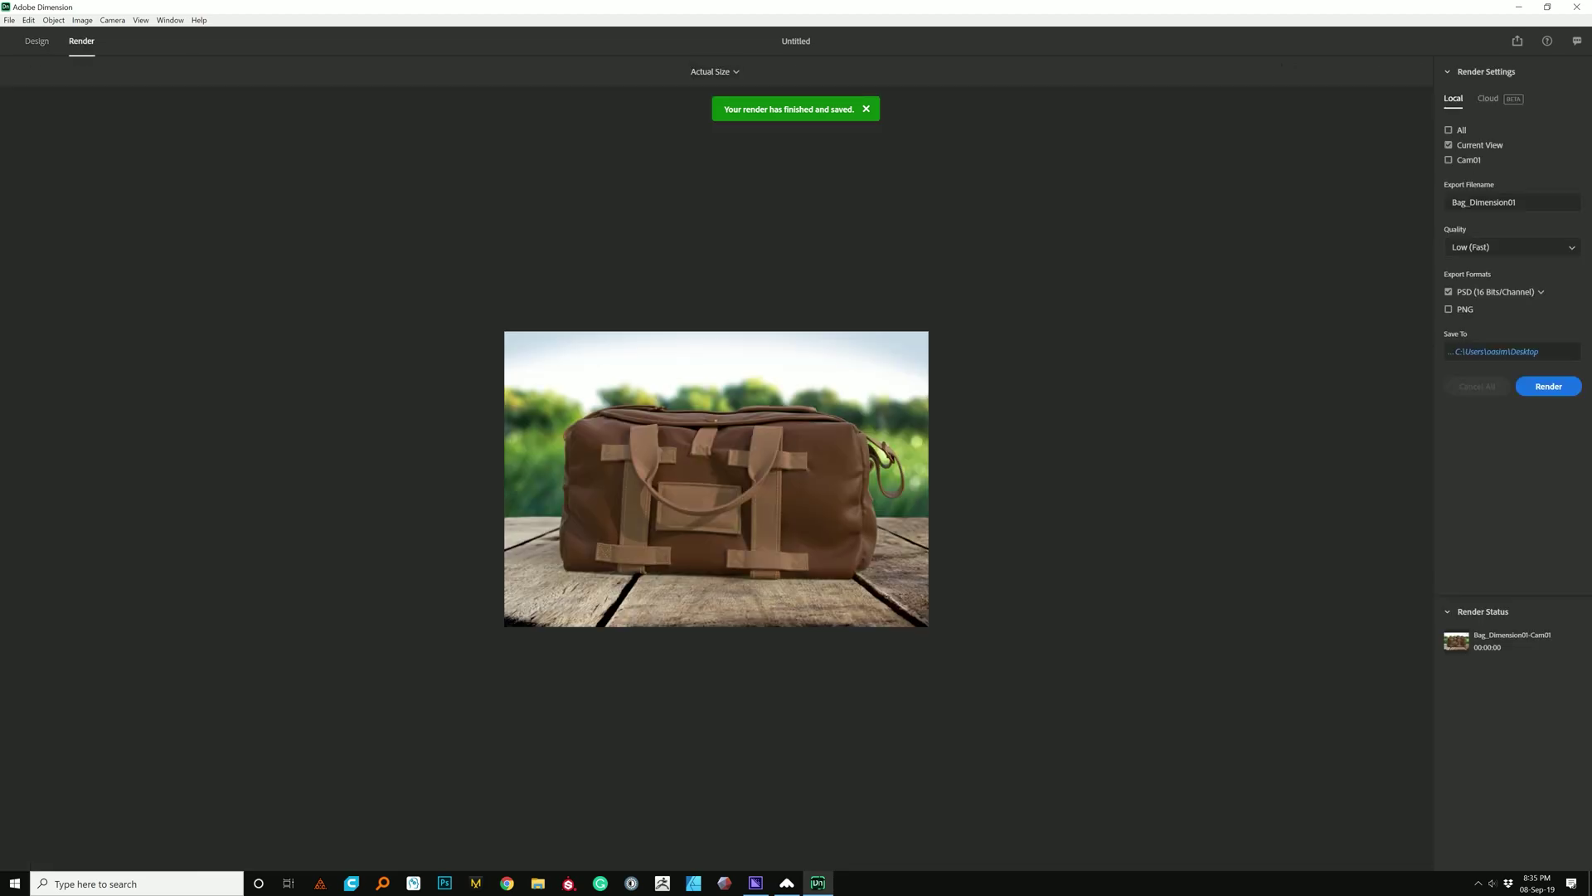
Lock the canvas proportions and set the canvas width to 2,048 px in the design workspace
{"action": "left_click", "coordinate": [36, 40]}
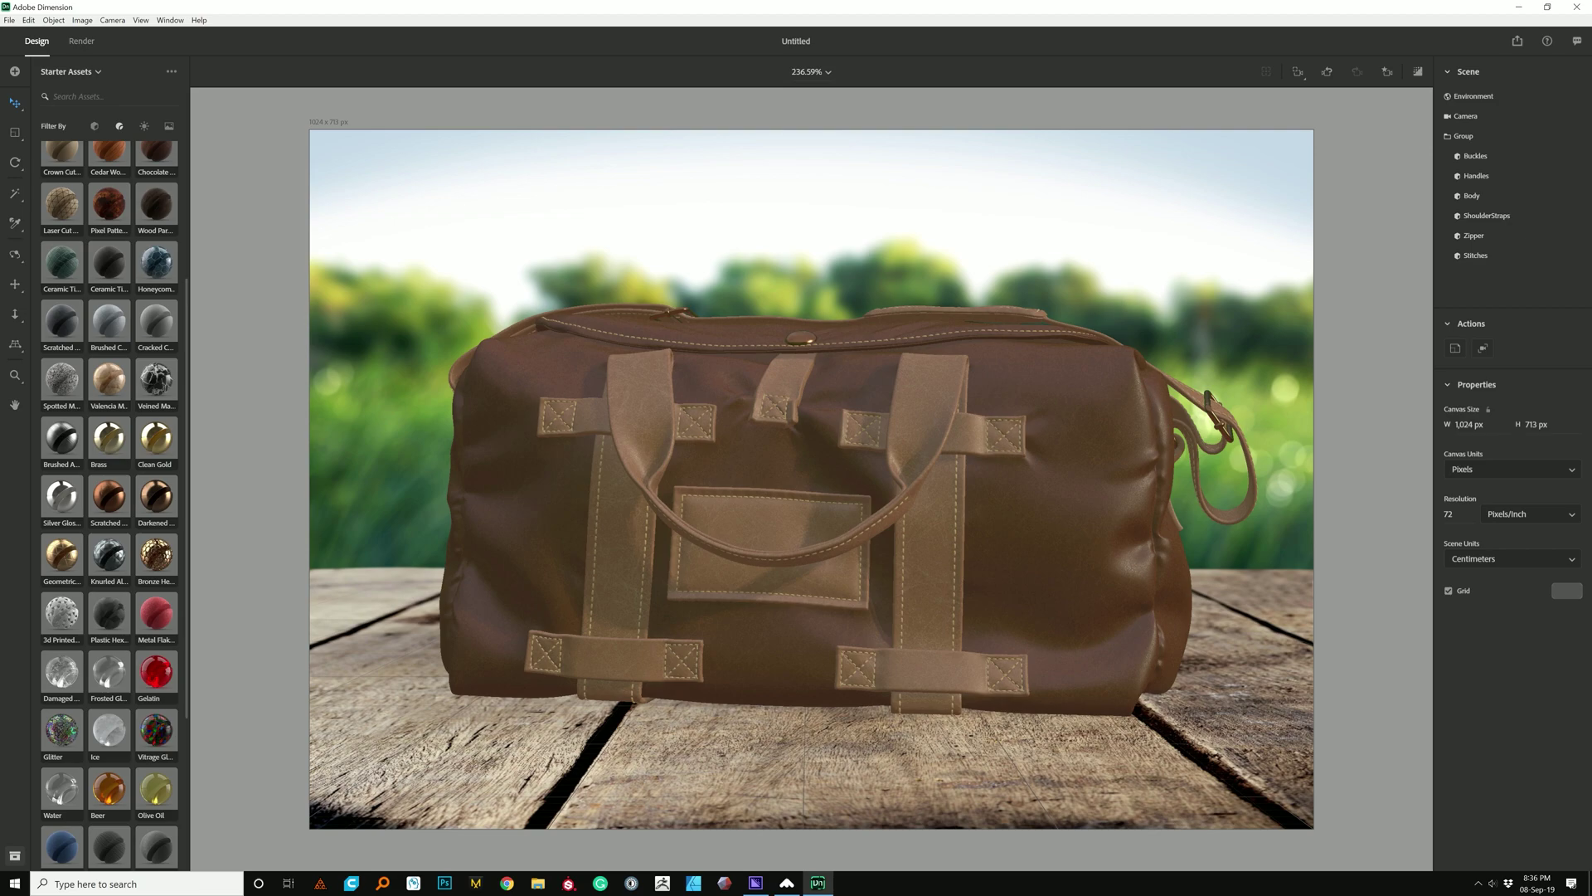
{"action": "left_click", "coordinate": [1488, 410]}
{"action": "left_click", "coordinate": [1469, 424]}
{"action": "type", "text": "2,0"}
{"action": "type", "text": "48"}
{"action": "key", "text": "Return"}
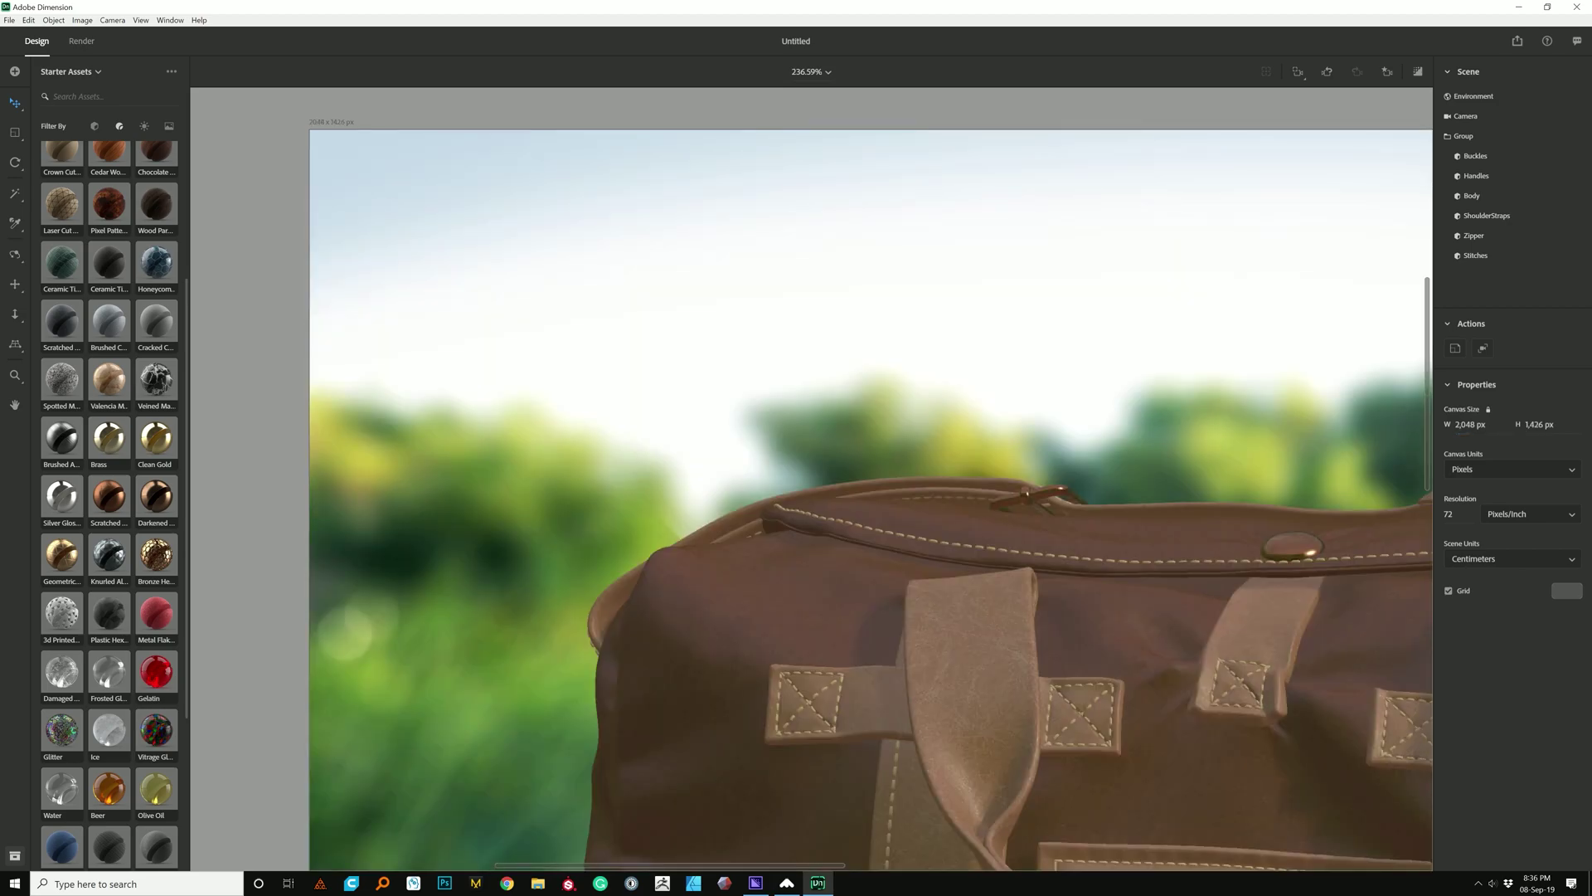
{"action": "left_click", "coordinate": [1450, 514]}
Start a local render of the current view as Bag_Dimension01, at Low (Fast) quality in 16 Bits/Channel PSD format
{"action": "left_click", "coordinate": [81, 41]}
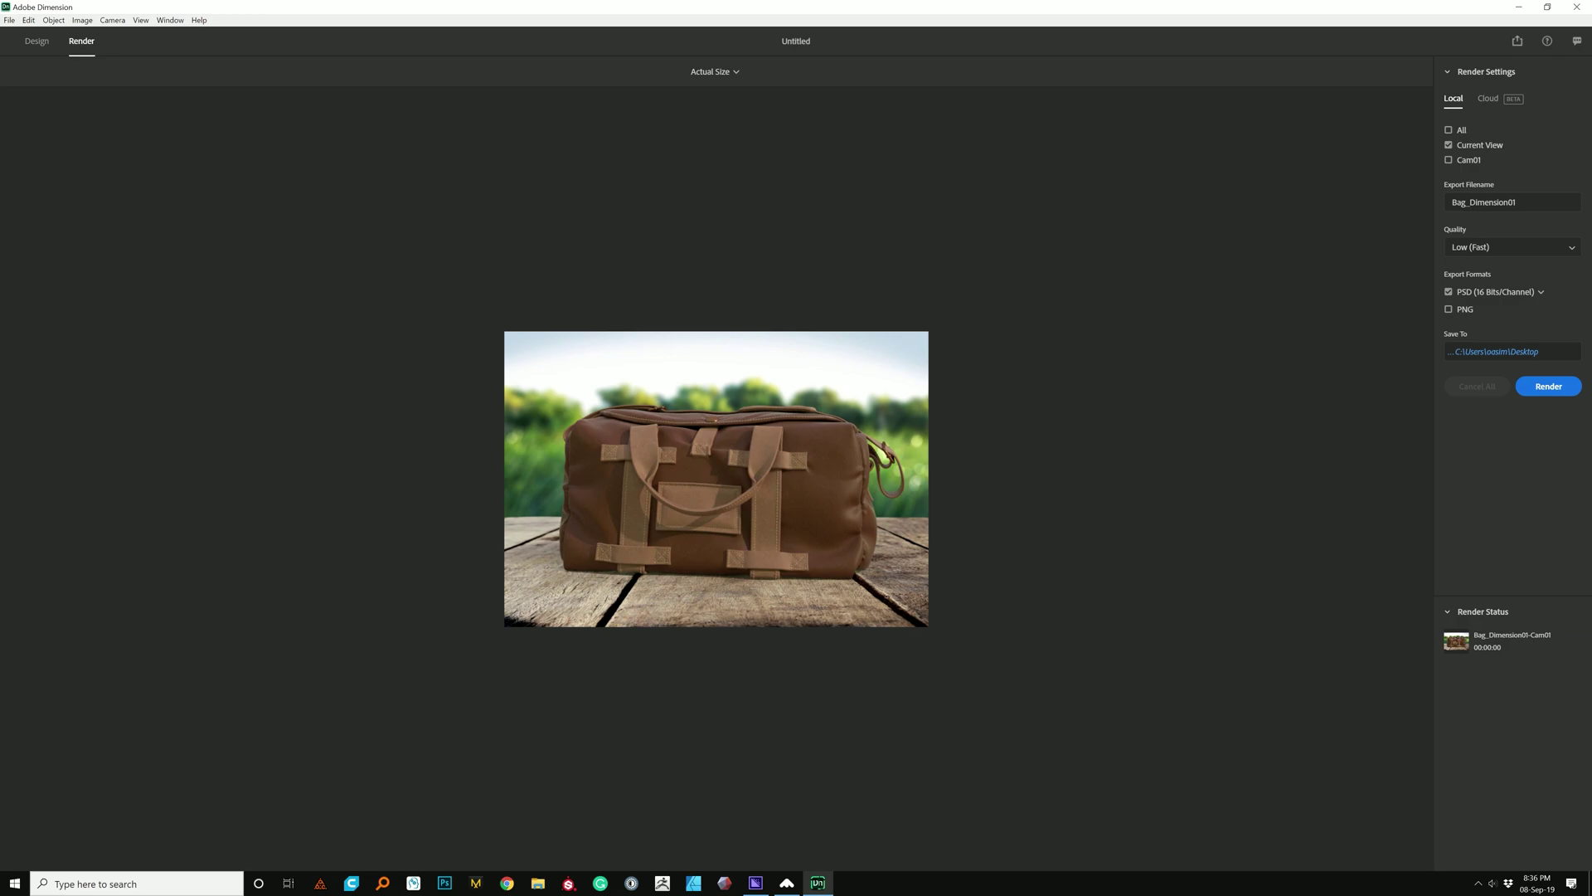
{"action": "left_click", "coordinate": [1548, 386]}
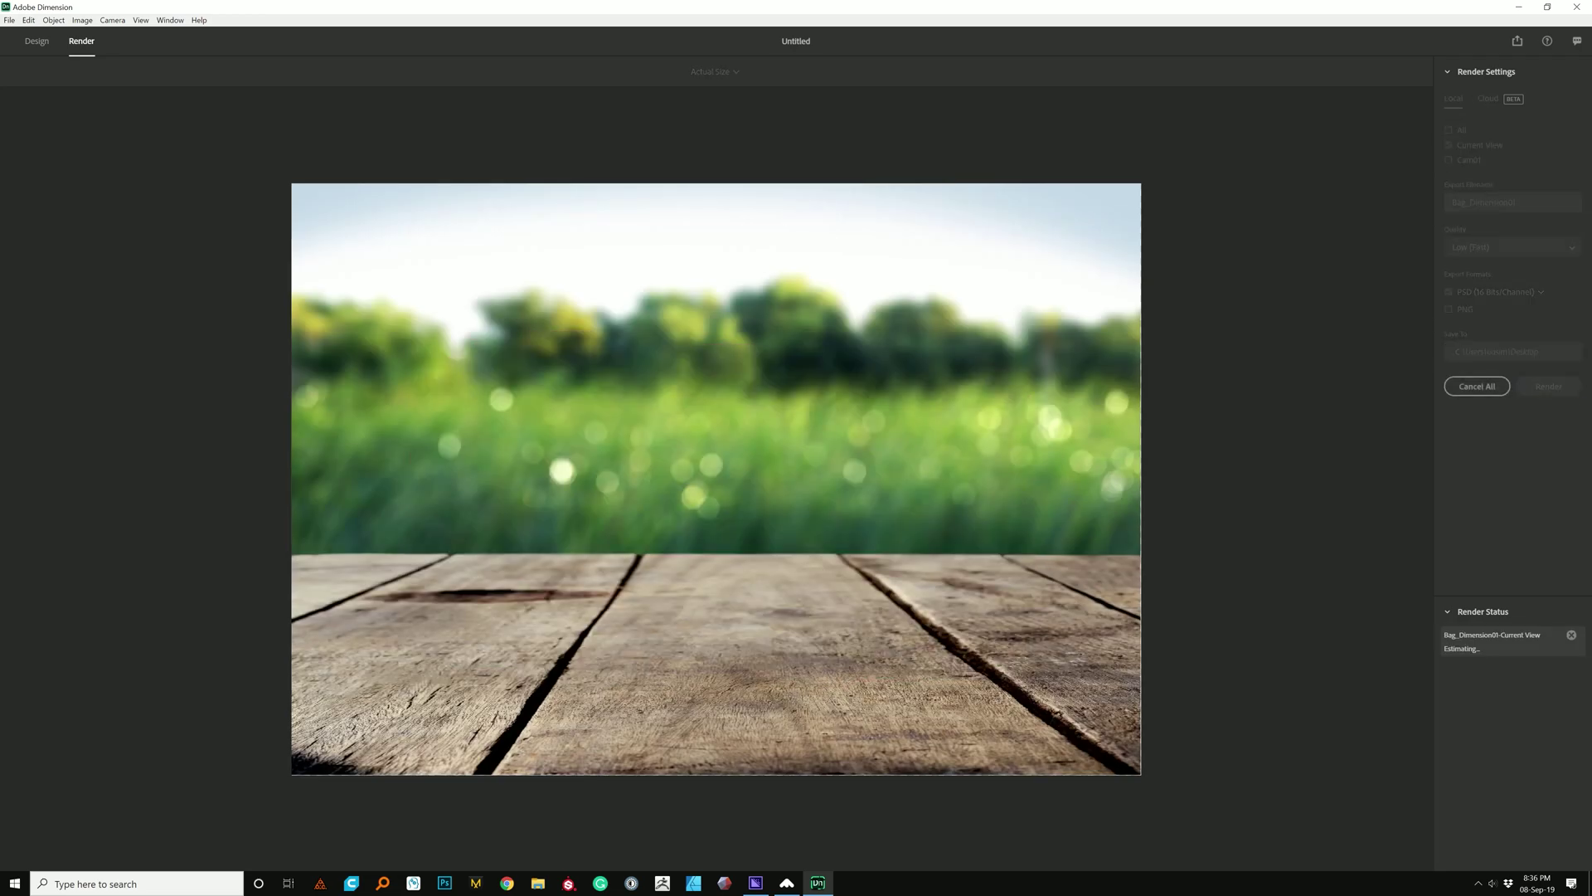